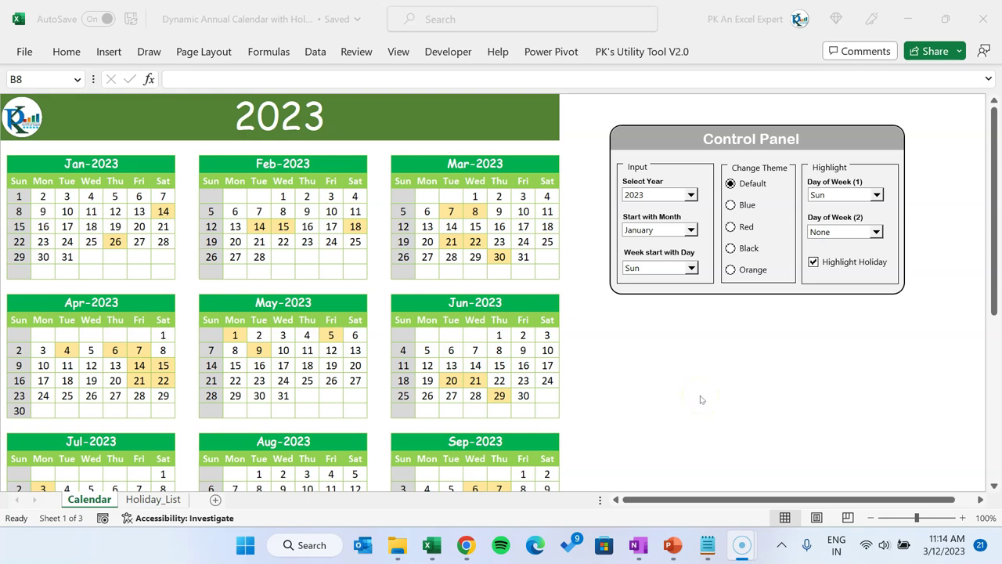
{"action": "left_click", "coordinate": [654, 346]}
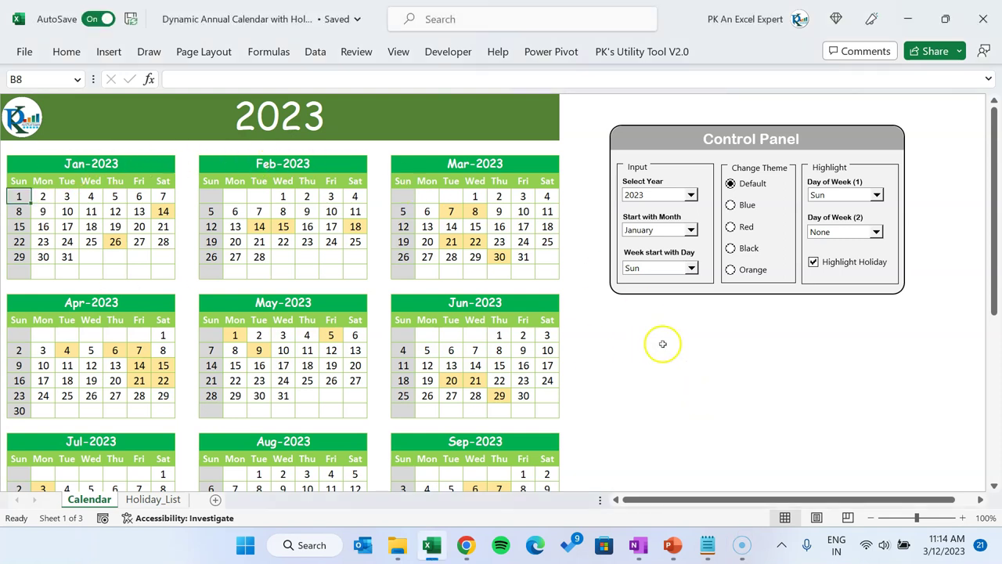
{"action": "left_click", "coordinate": [643, 415]}
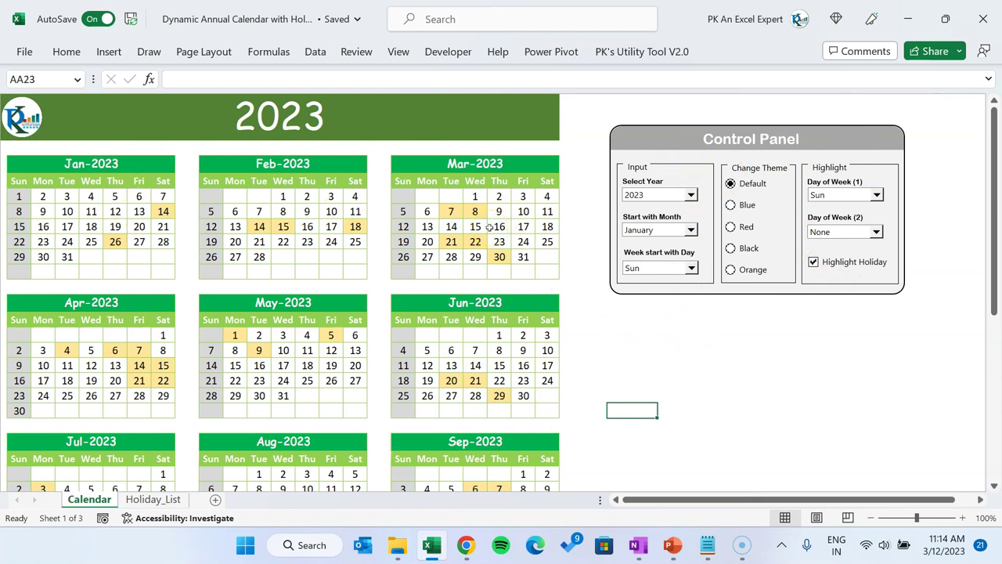
{"action": "left_click", "coordinate": [682, 349]}
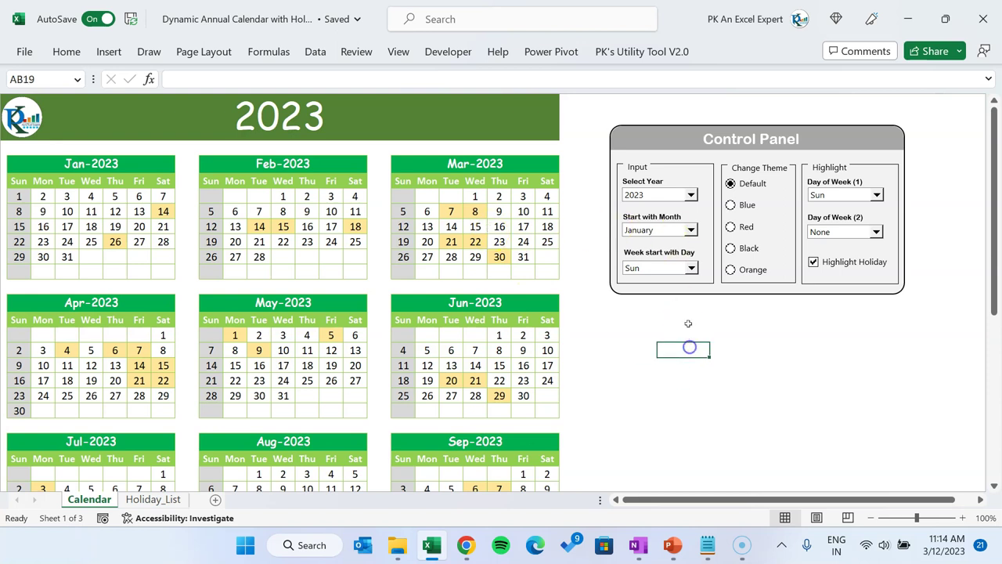
Step: Try 2022 as the calendar year and set the year back to 2023
{"action": "left_click", "coordinate": [691, 195]}
{"action": "left_click_drag", "start_coordinate": [688, 247], "coordinate": [688, 332]}
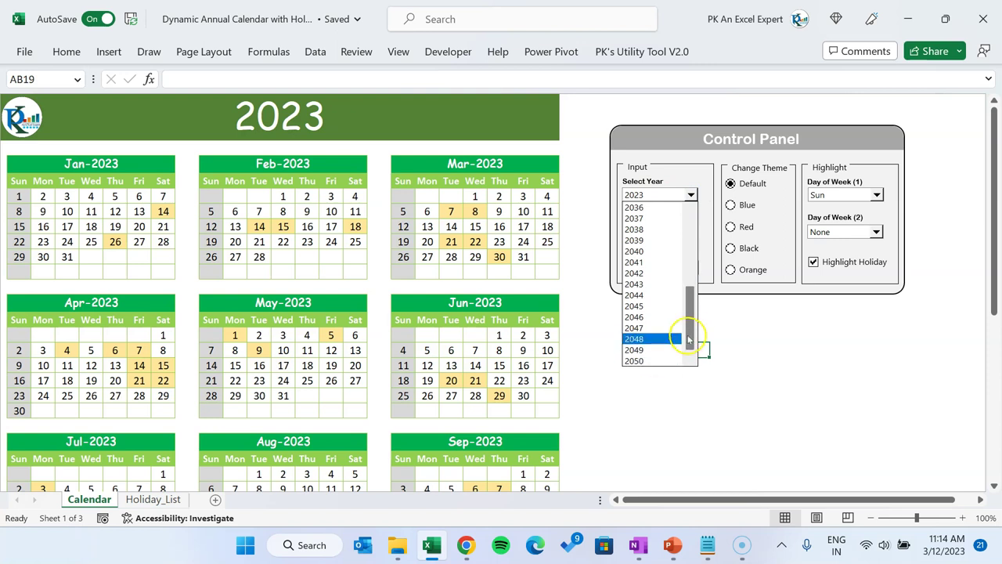
{"action": "left_click_drag", "start_coordinate": [684, 347], "coordinate": [691, 212]}
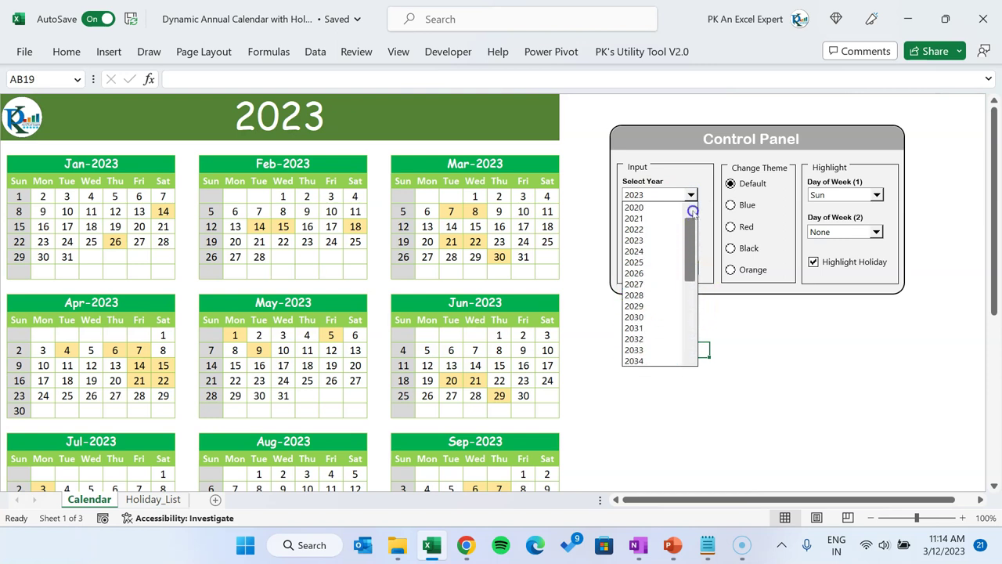
{"action": "left_click", "coordinate": [652, 229]}
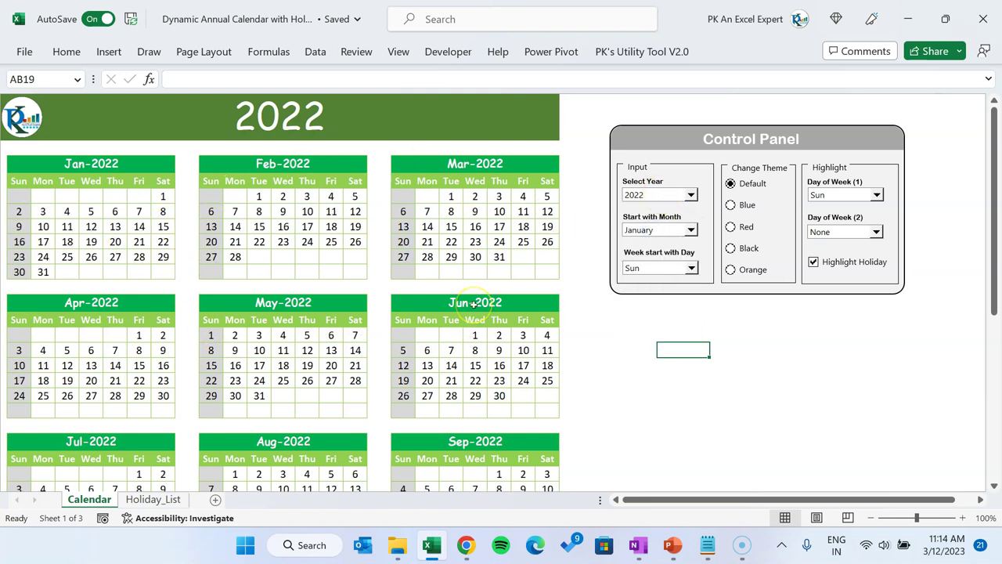
{"action": "left_click", "coordinate": [662, 195]}
{"action": "left_click", "coordinate": [660, 222]}
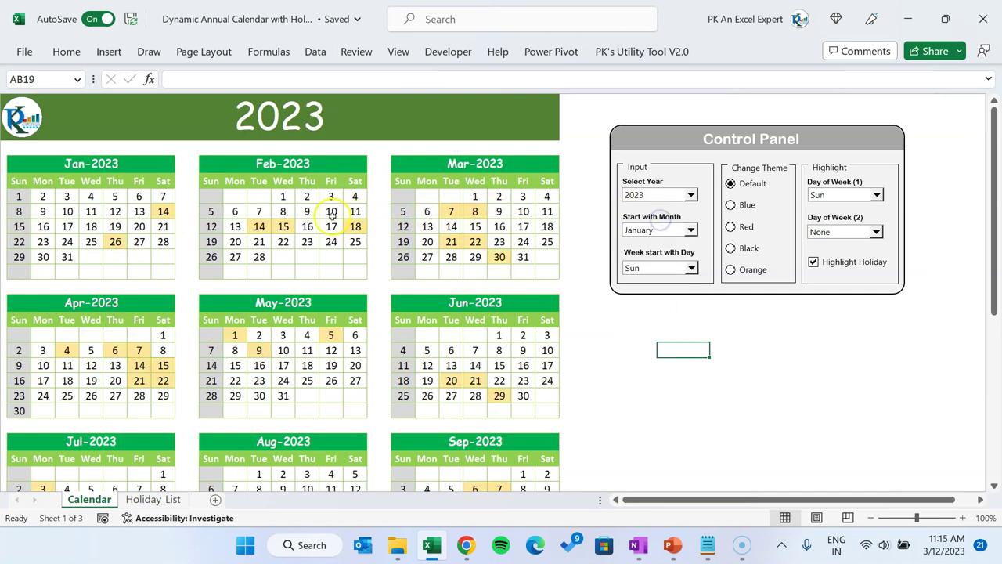
Step: Examine the highlighted holidays from January to March and compare them with the dates on the Holiday_List sheet
{"action": "left_click", "coordinate": [162, 210]}
{"action": "left_click", "coordinate": [331, 226]}
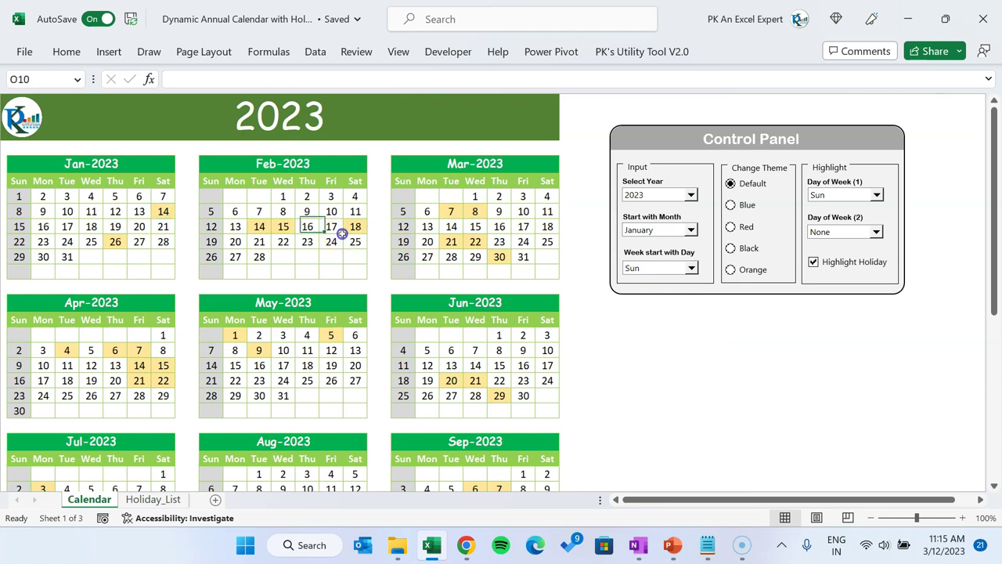
{"action": "left_click", "coordinate": [163, 210]}
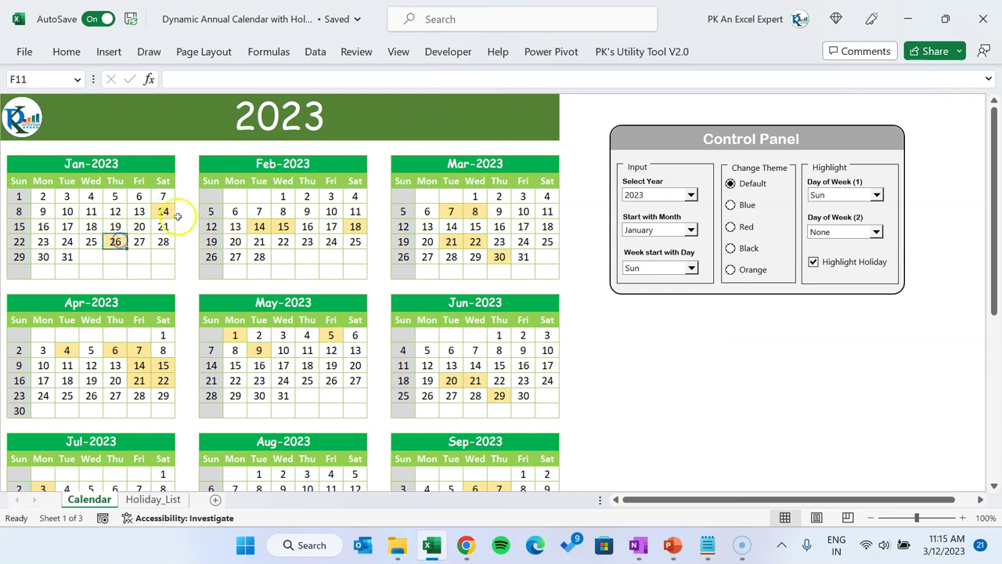
{"action": "left_click_drag", "start_coordinate": [259, 226], "coordinate": [356, 226]}
{"action": "left_click_drag", "start_coordinate": [475, 212], "coordinate": [501, 254]}
{"action": "left_click", "coordinate": [157, 499]}
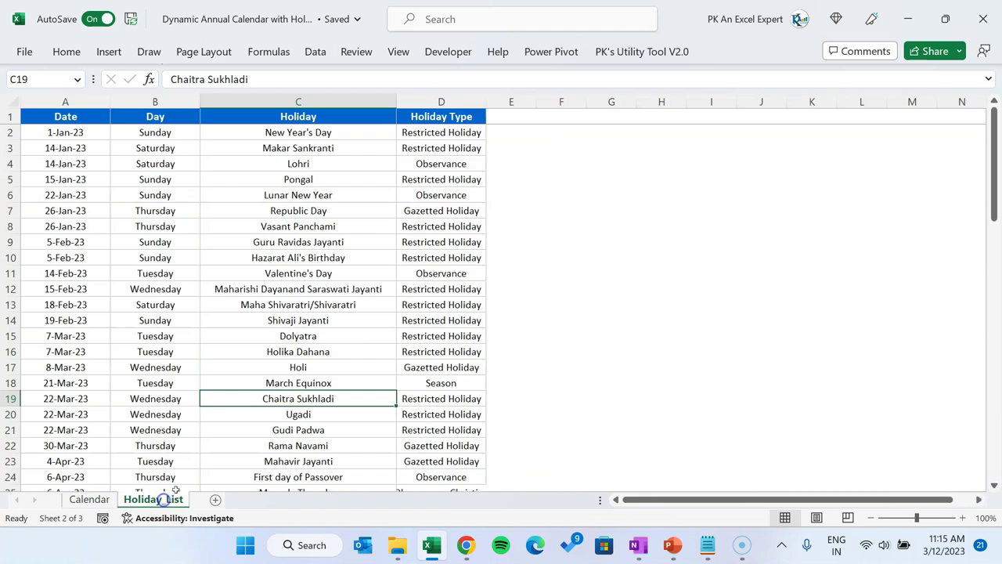
{"action": "left_click_drag", "start_coordinate": [71, 135], "coordinate": [98, 368]}
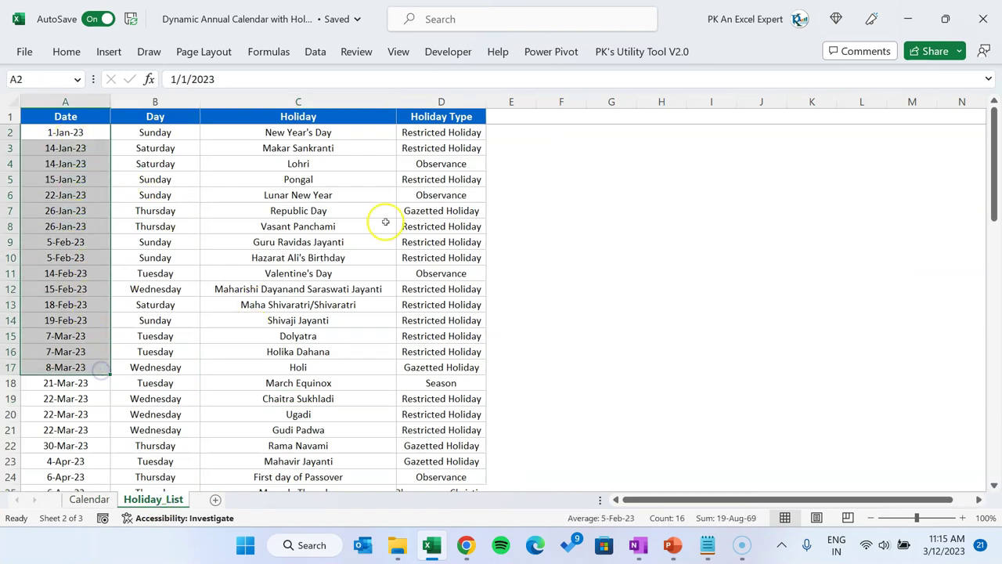
{"action": "left_click", "coordinate": [92, 499]}
{"action": "left_click", "coordinate": [259, 227]}
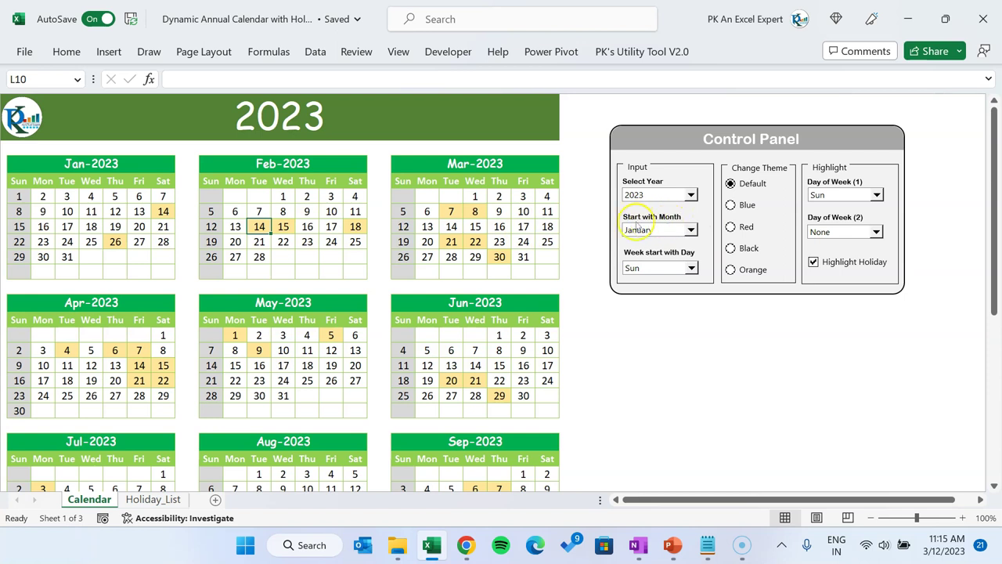
Step: Set the calendar's starting month to April and review the year heading and the months through Mar-2024
{"action": "left_click", "coordinate": [169, 166]}
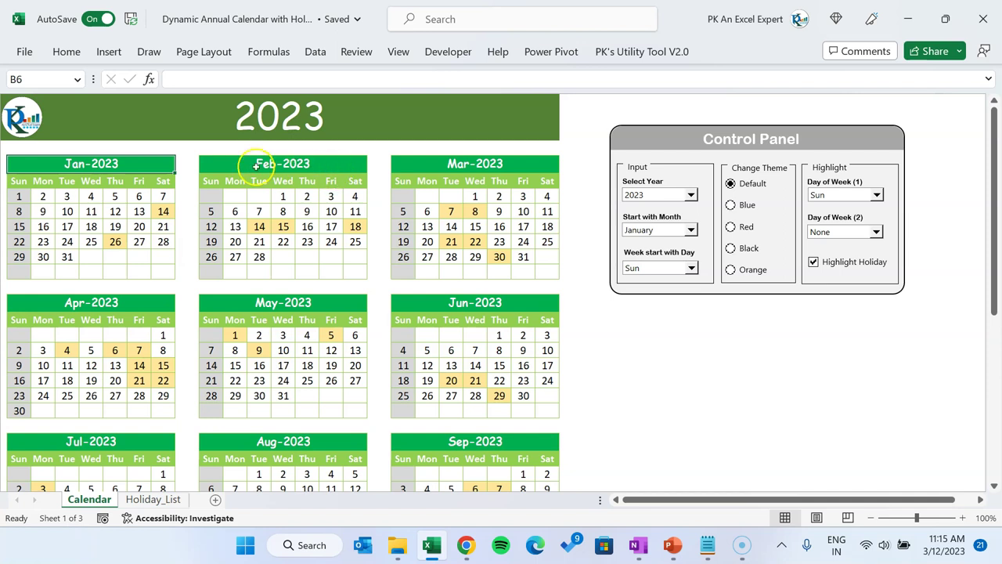
{"action": "left_click", "coordinate": [666, 228]}
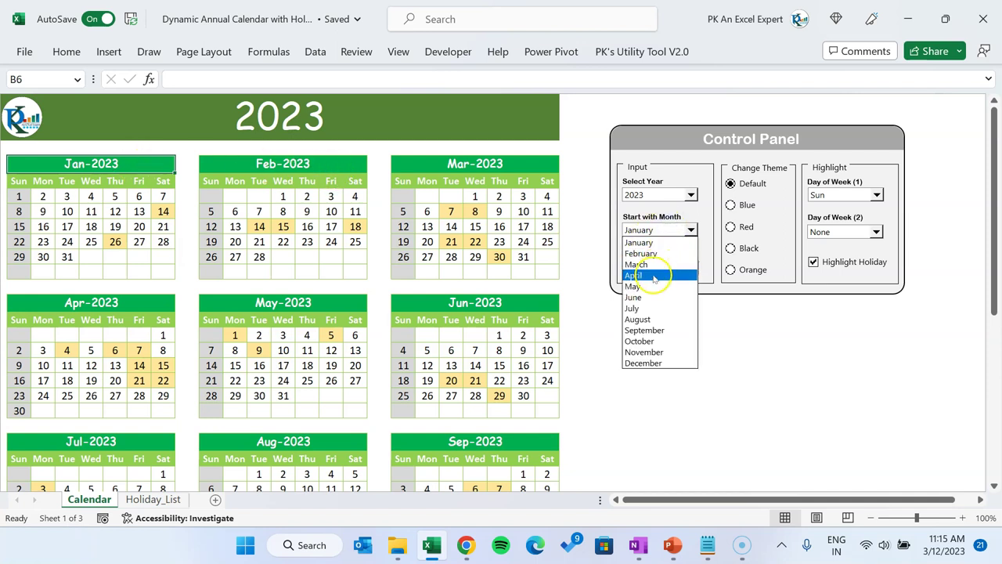
{"action": "left_click", "coordinate": [658, 274]}
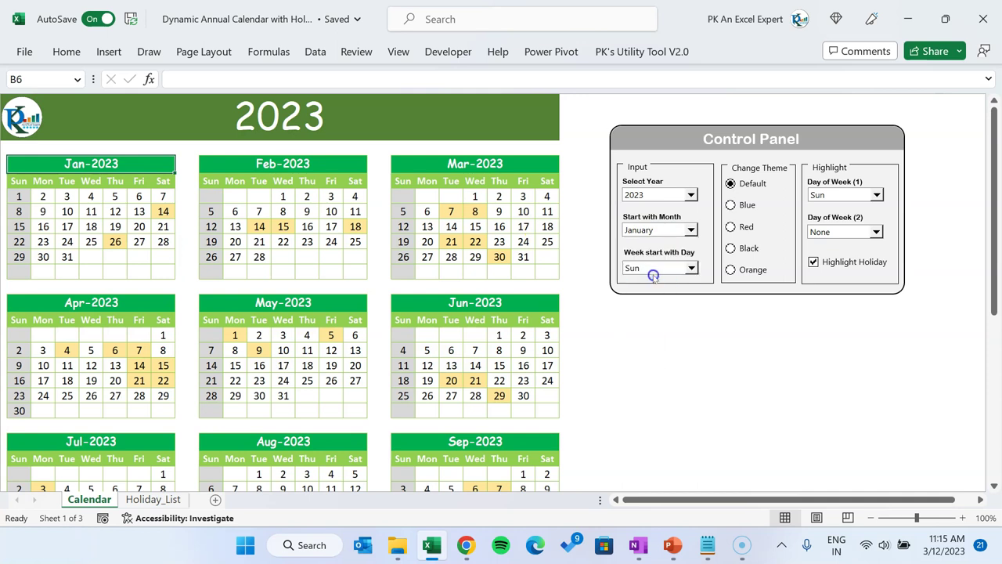
{"action": "left_click", "coordinate": [184, 118]}
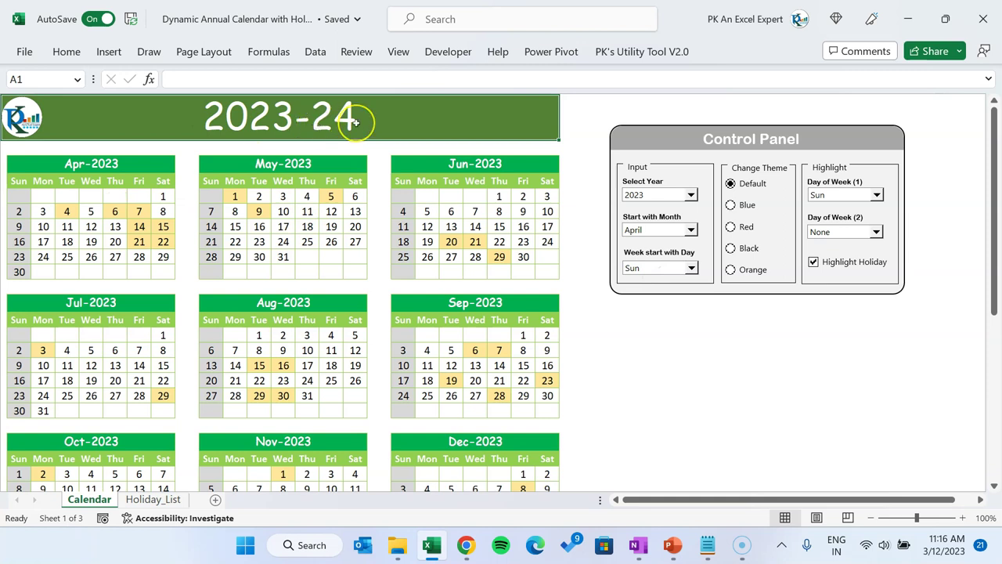
{"action": "left_click", "coordinate": [126, 164]}
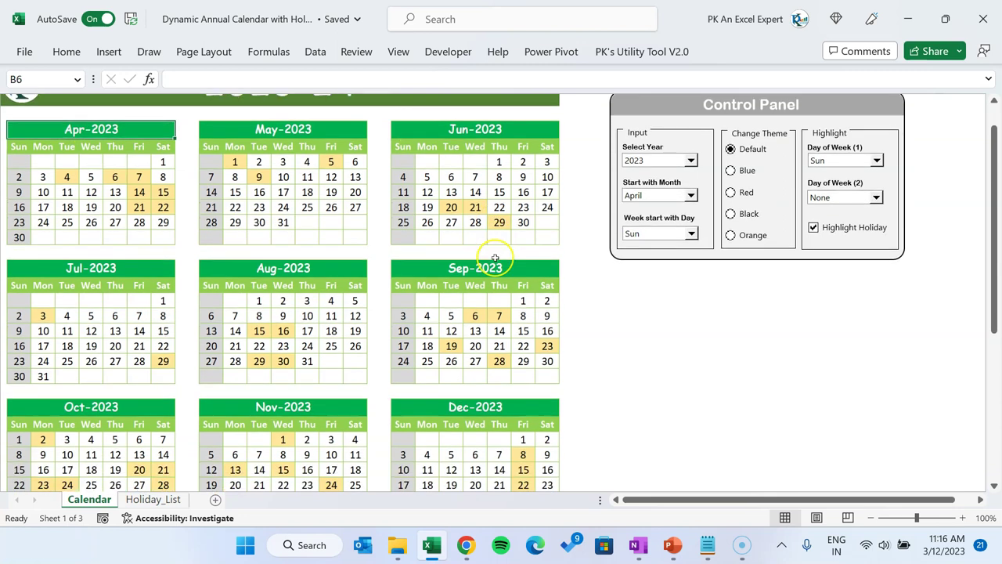
{"action": "scroll", "coordinate": [506, 264], "scroll_direction": "down", "scroll_amount": 6}
{"action": "scroll", "coordinate": [495, 258], "scroll_direction": "down", "scroll_amount": 1}
{"action": "left_click", "coordinate": [454, 262]}
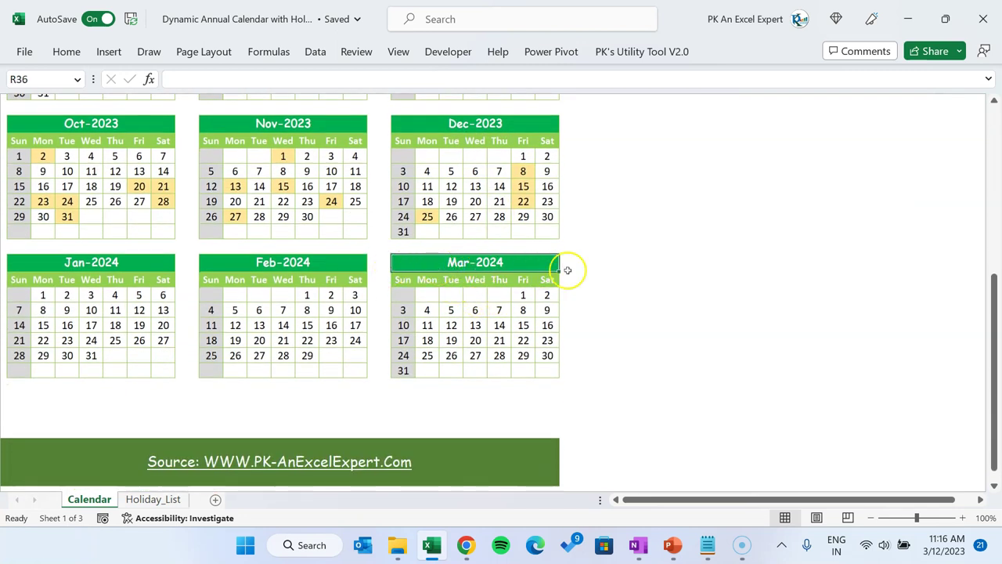
{"action": "scroll", "coordinate": [594, 271], "scroll_direction": "up", "scroll_amount": 7}
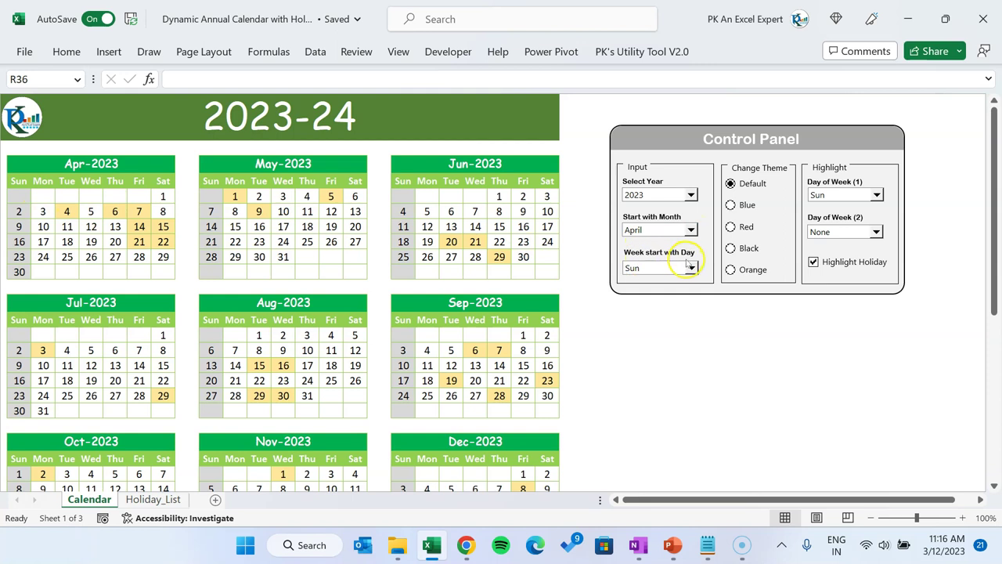
Step: Try other week start days, including Mon and Tue, and return the week start to Sun
{"action": "left_click_drag", "start_coordinate": [30, 180], "coordinate": [22, 272]}
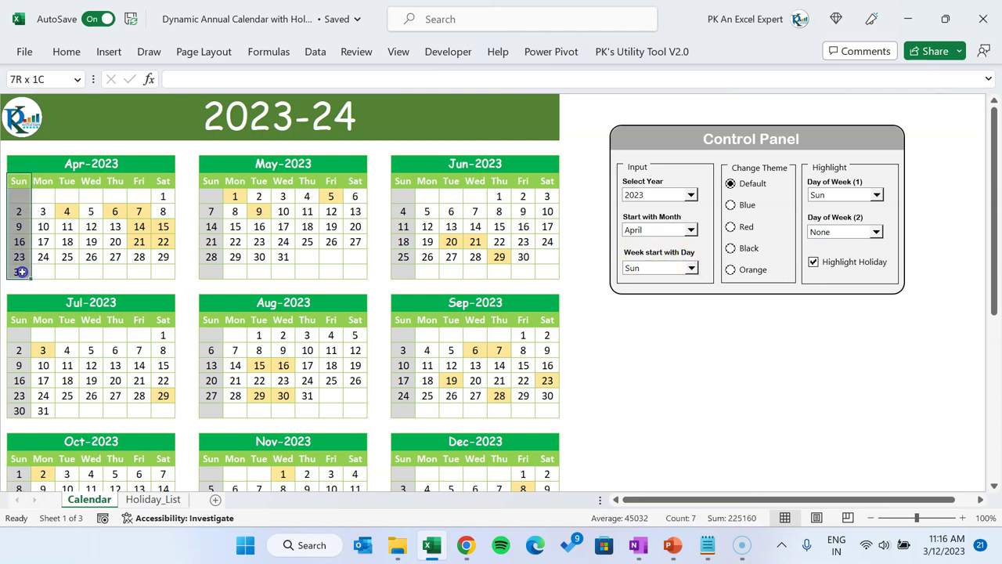
{"action": "left_click", "coordinate": [43, 180]}
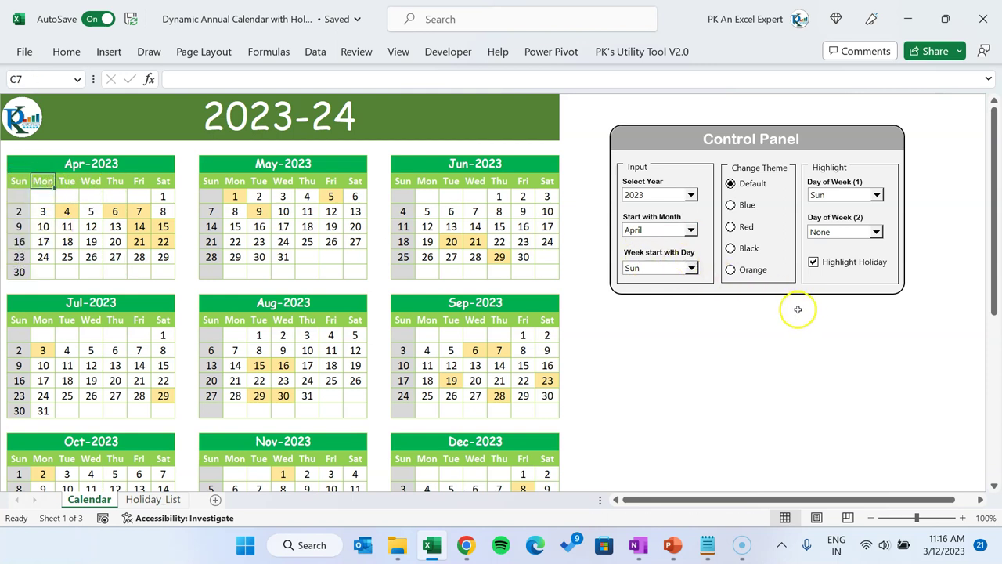
{"action": "left_click", "coordinate": [681, 268]}
{"action": "left_click", "coordinate": [664, 281]}
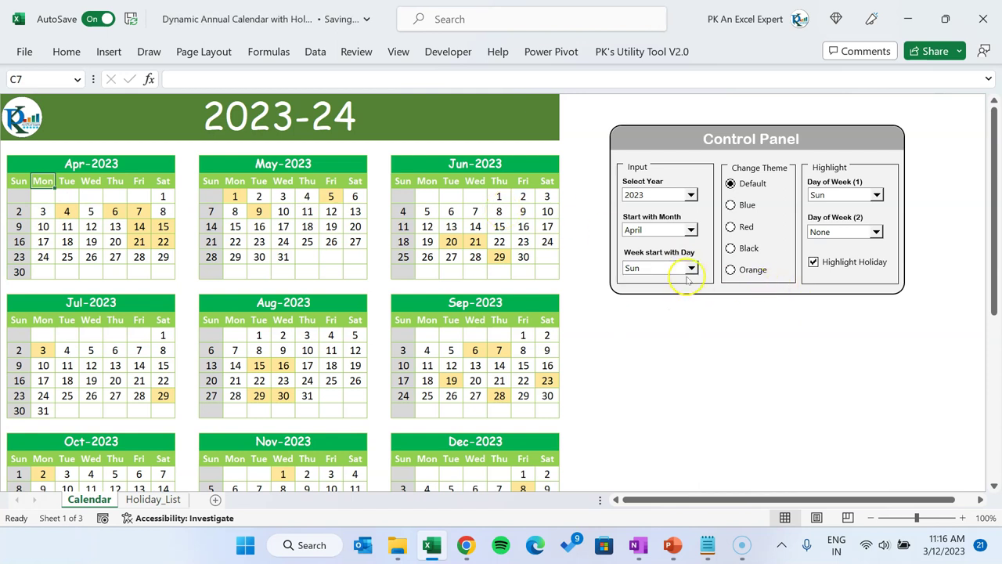
{"action": "left_click", "coordinate": [676, 269]}
{"action": "left_click", "coordinate": [634, 291]}
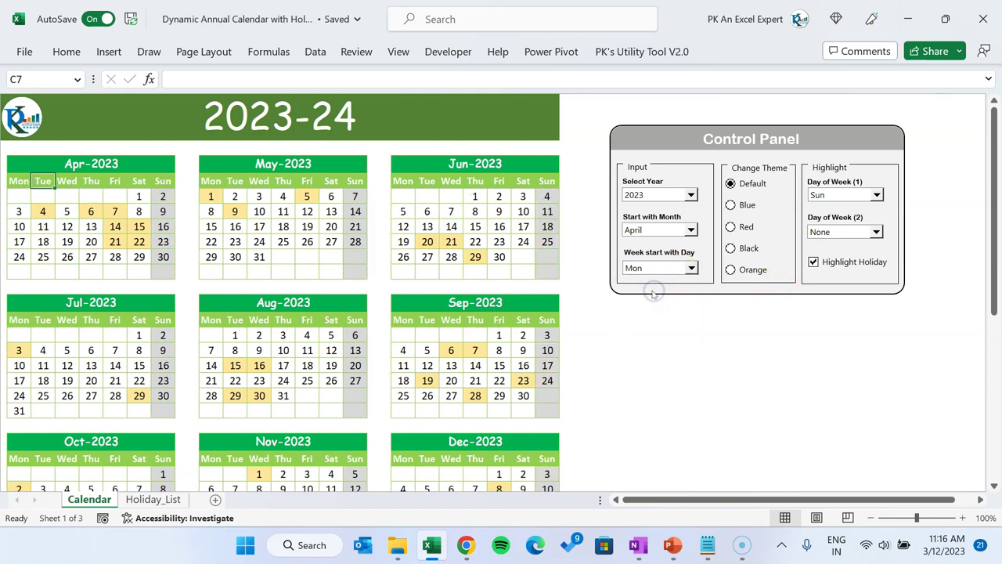
{"action": "left_click", "coordinate": [690, 268]}
{"action": "left_click", "coordinate": [664, 302]}
{"action": "left_click", "coordinate": [675, 274]}
{"action": "left_click", "coordinate": [657, 323]}
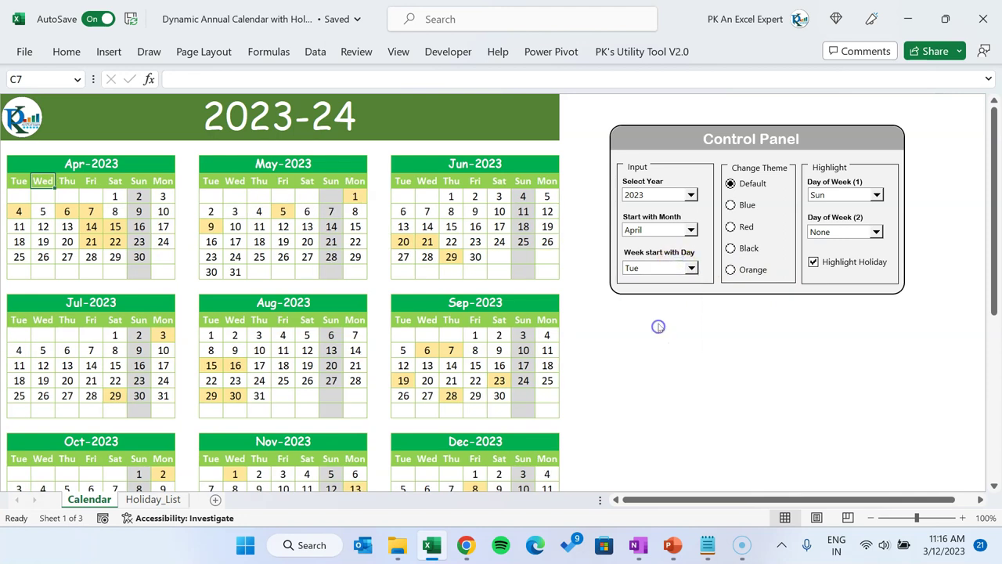
{"action": "left_click", "coordinate": [654, 269]}
{"action": "left_click", "coordinate": [651, 279]}
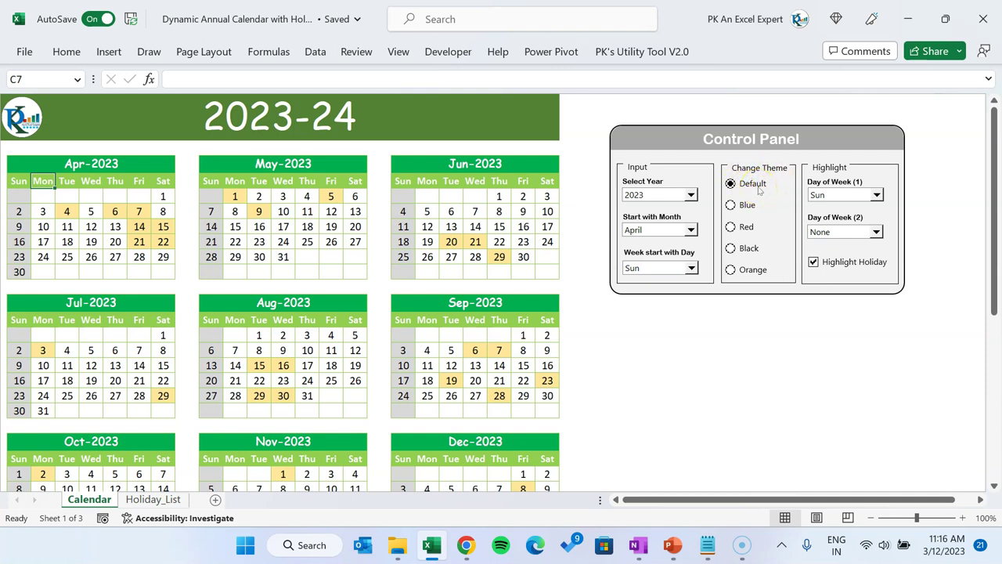
Step: Preview the Blue, Red, Black and Orange calendar themes and return to the Default theme
{"action": "left_click", "coordinate": [731, 205]}
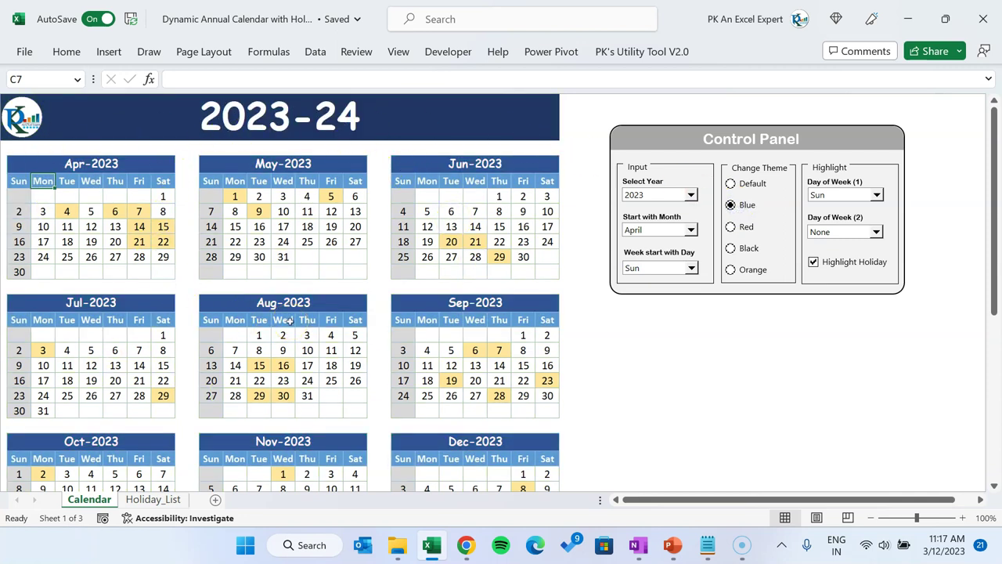
{"action": "left_click", "coordinate": [730, 226]}
{"action": "left_click", "coordinate": [731, 248]}
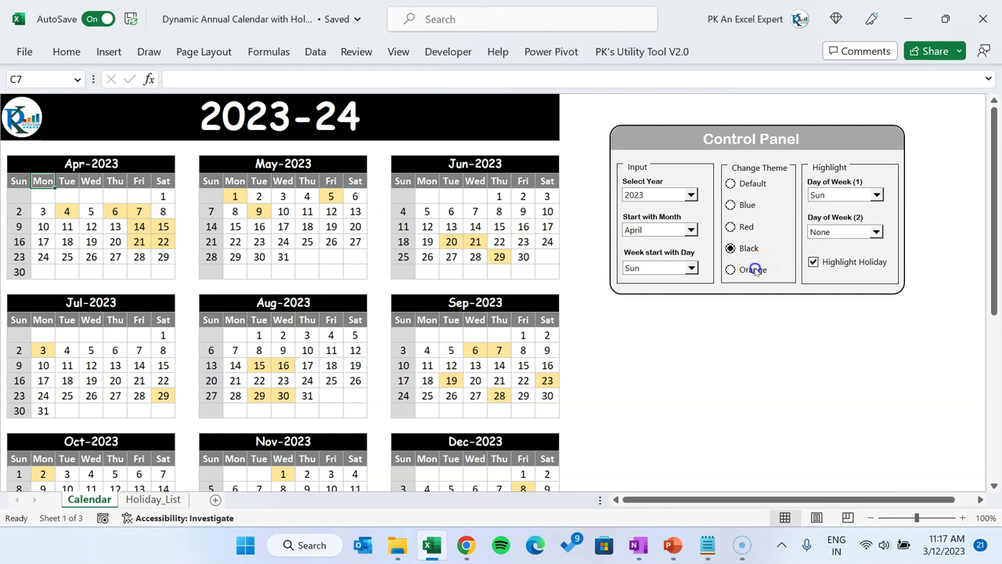
{"action": "left_click", "coordinate": [753, 268]}
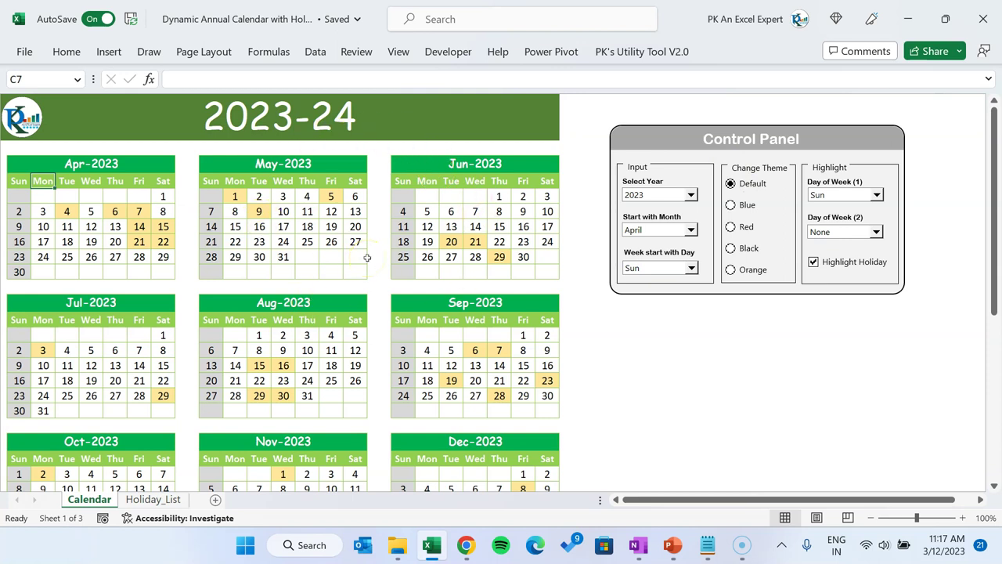
Step: Check the shaded Sunday column of Apr-2023 and change the first highlighted day of the week to Fri
{"action": "left_click_drag", "start_coordinate": [19, 181], "coordinate": [19, 271]}
{"action": "left_click", "coordinate": [19, 270]}
{"action": "left_click", "coordinate": [835, 350]}
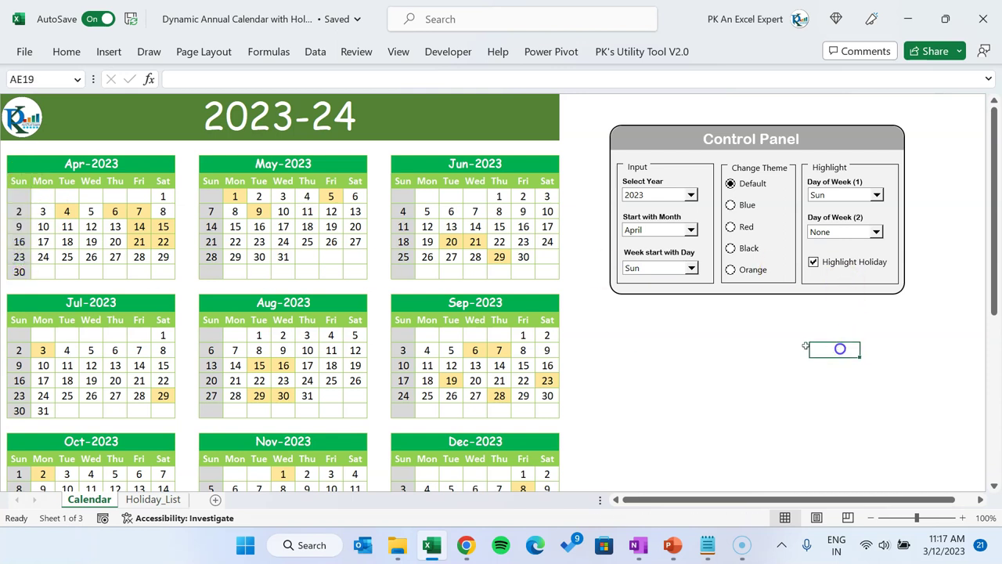
{"action": "left_click_drag", "start_coordinate": [17, 197], "coordinate": [18, 270]}
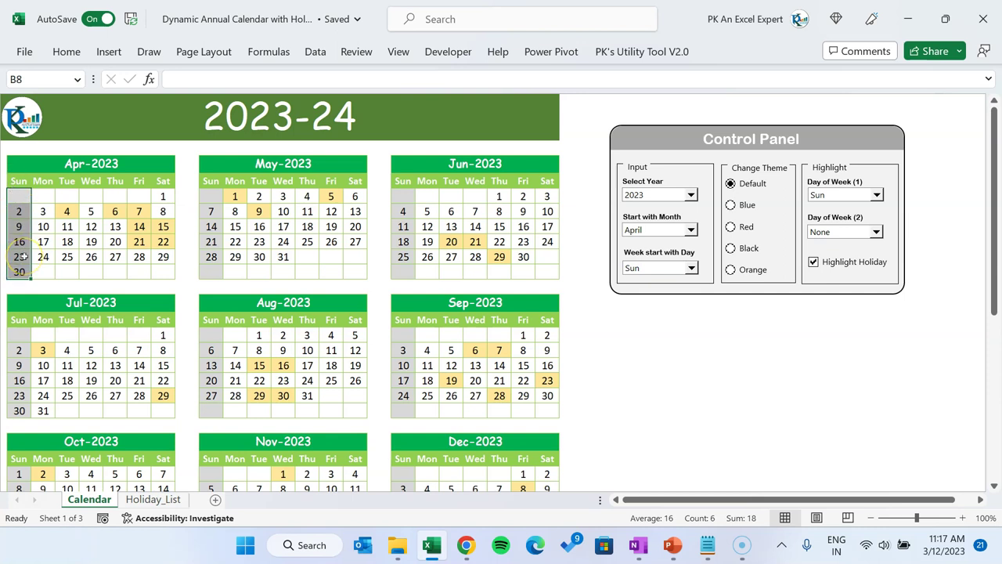
{"action": "left_click", "coordinate": [840, 197]}
{"action": "left_click", "coordinate": [840, 197]}
{"action": "left_click", "coordinate": [840, 196]}
{"action": "left_click", "coordinate": [832, 270]}
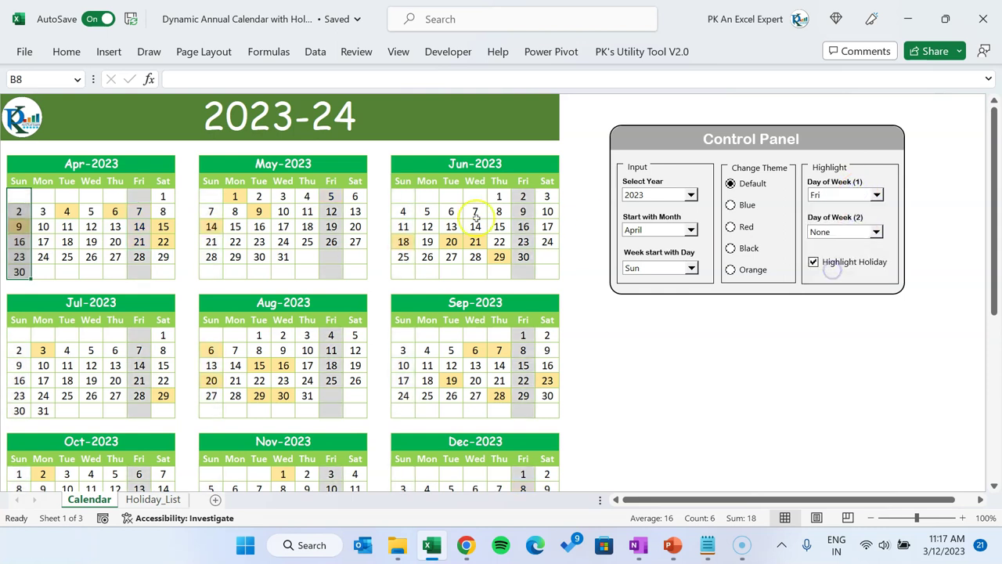
Step: Set the first highlighted day of the week to Sat and the second to Fri, after trying Sun for the second
{"action": "left_click", "coordinate": [845, 196]}
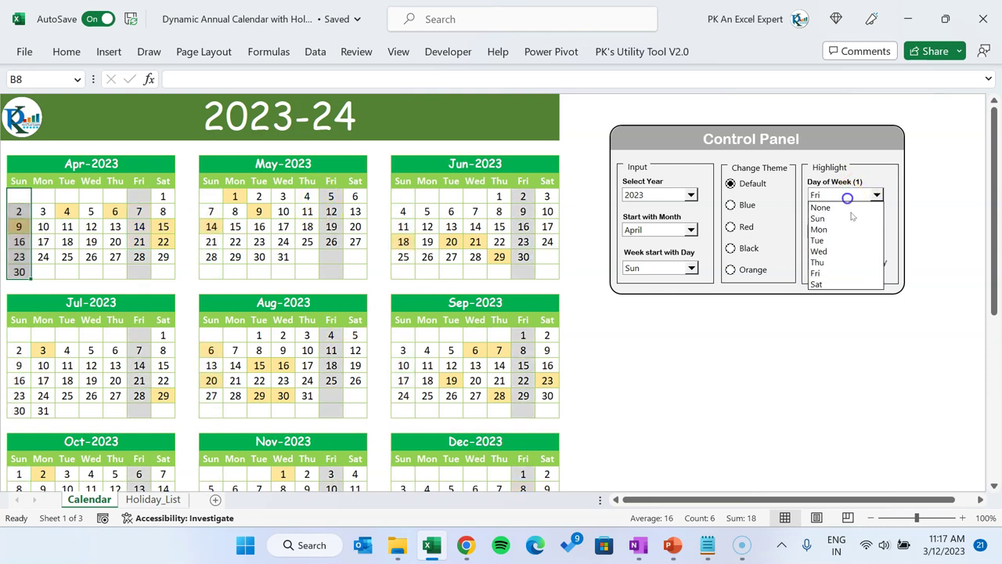
{"action": "left_click", "coordinate": [825, 283]}
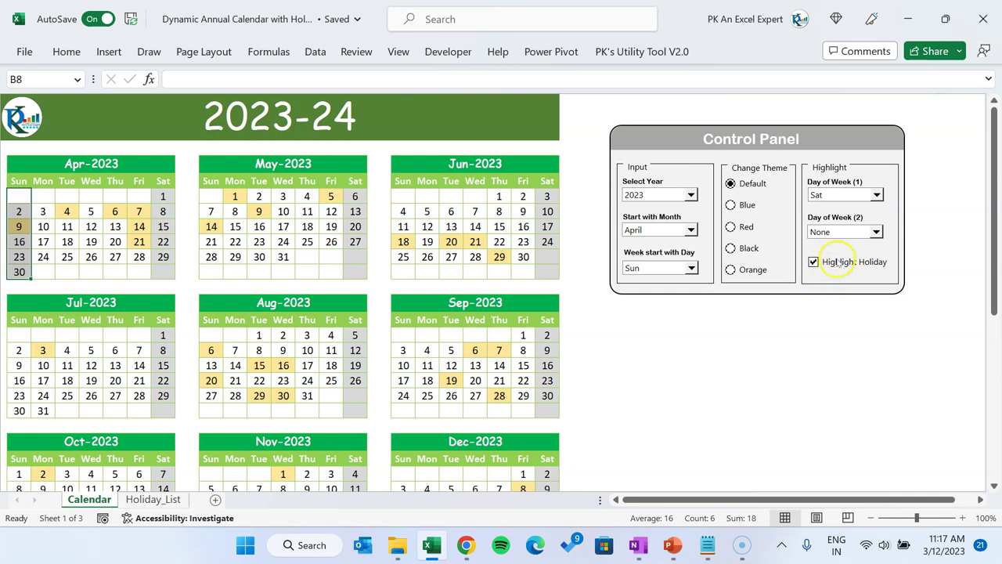
{"action": "left_click", "coordinate": [847, 232]}
{"action": "left_click", "coordinate": [843, 255]}
{"action": "left_click", "coordinate": [832, 232]}
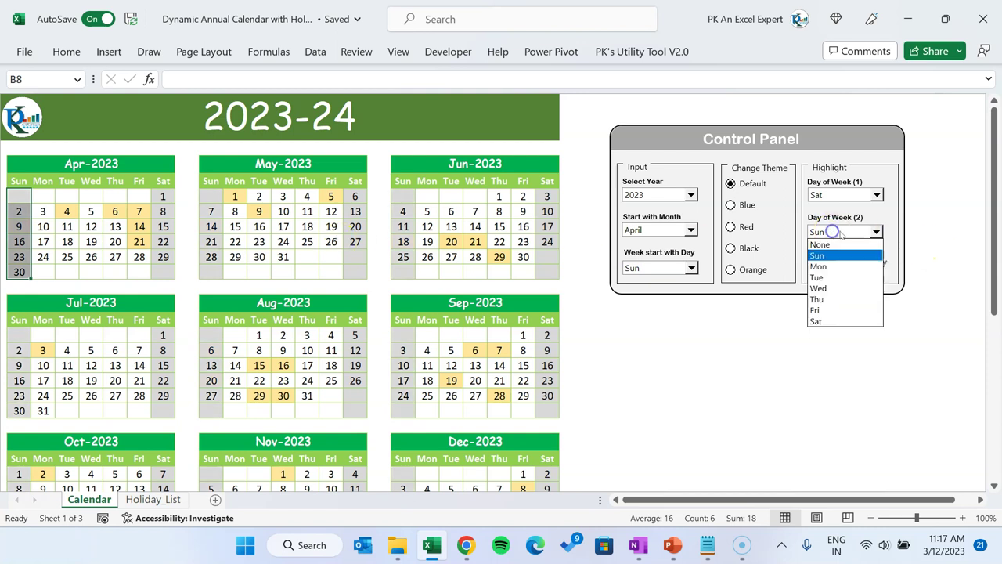
{"action": "left_click", "coordinate": [832, 310]}
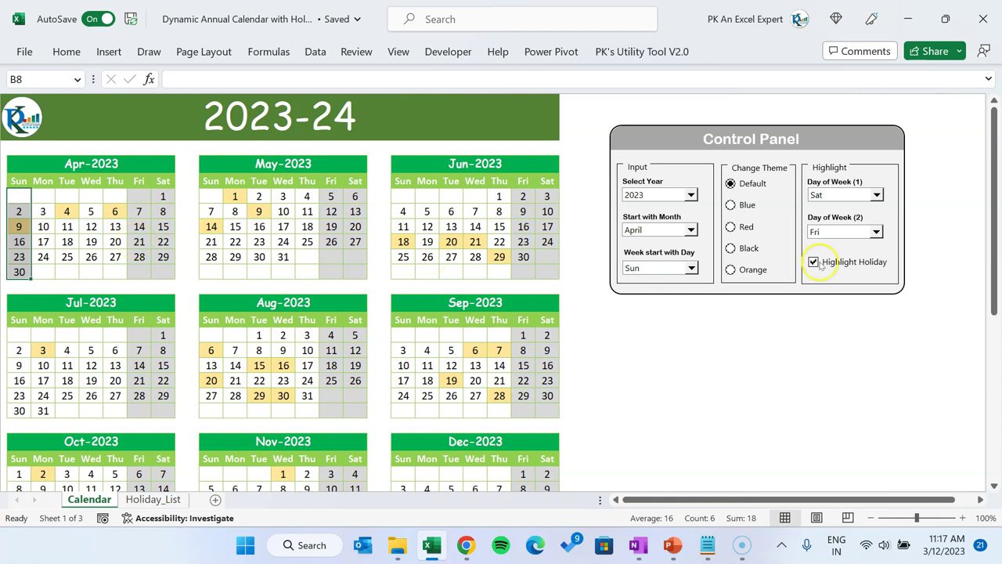
Step: Set both highlighted days of the week to None and check the holiday dates in the Apr-2023 to Jun-2023 blocks
{"action": "left_click", "coordinate": [836, 232]}
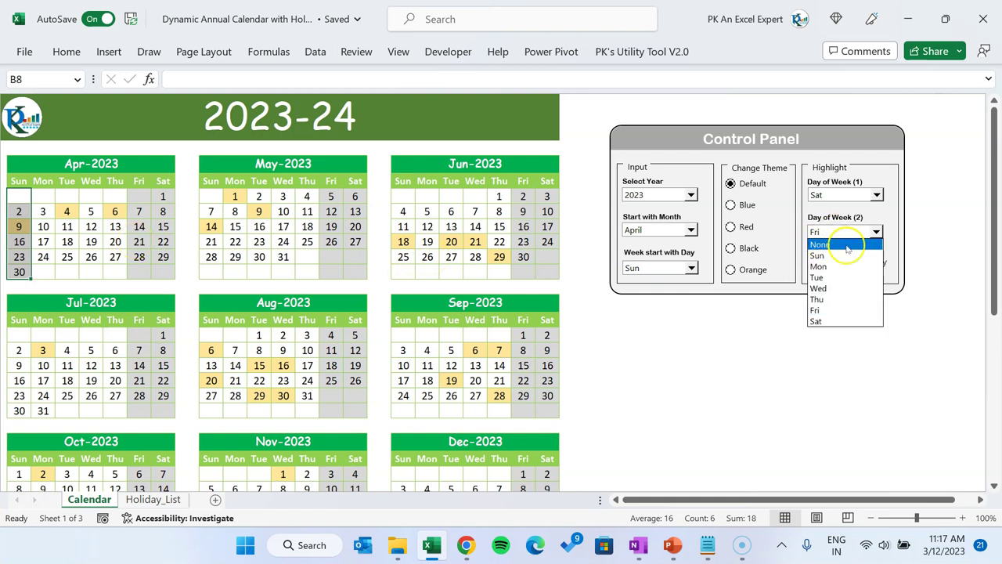
{"action": "left_click", "coordinate": [847, 246]}
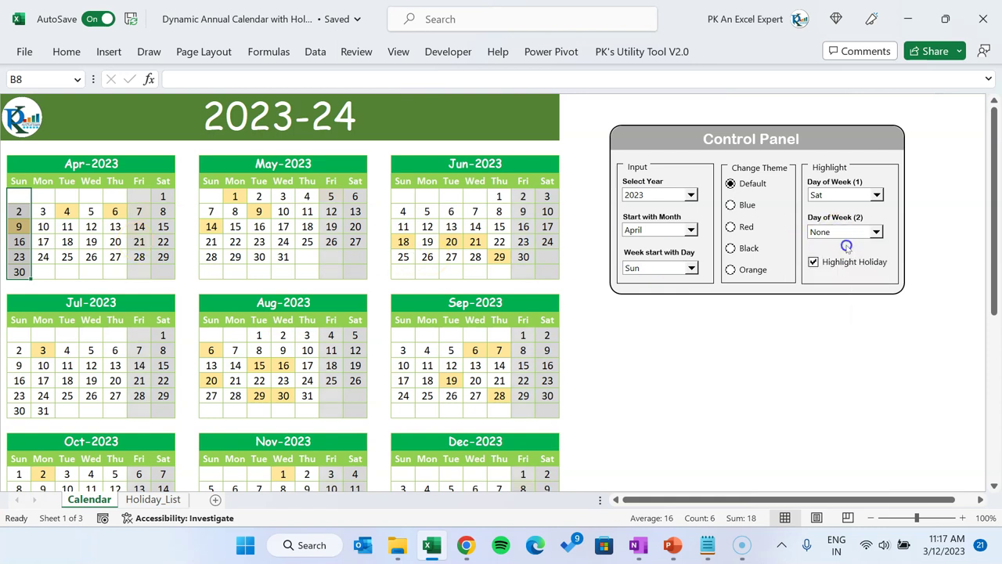
{"action": "left_click", "coordinate": [307, 212]}
{"action": "left_click", "coordinate": [846, 202]}
{"action": "left_click", "coordinate": [839, 209]}
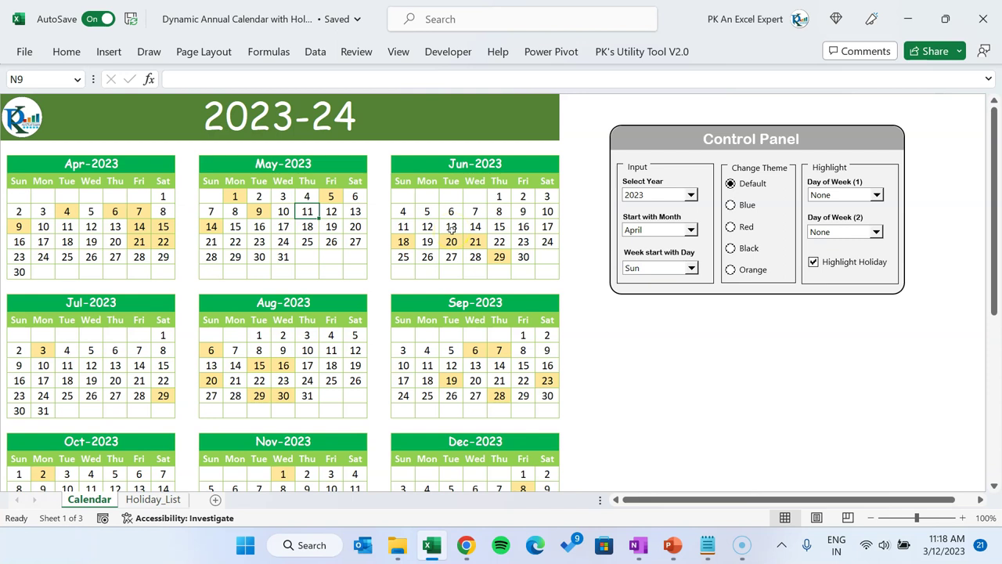
{"action": "left_click_drag", "start_coordinate": [66, 196], "coordinate": [498, 267]}
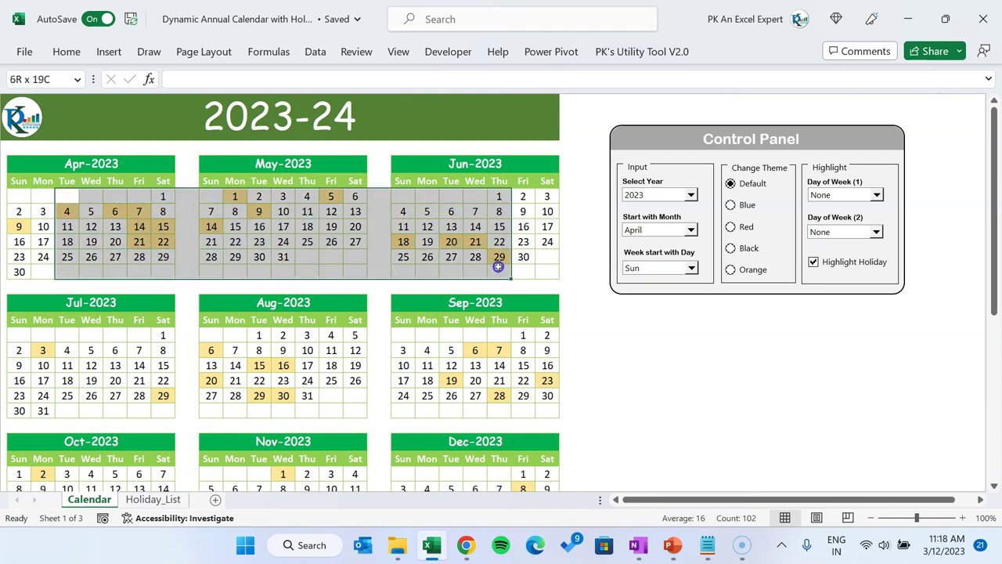
{"action": "left_click", "coordinate": [402, 241]}
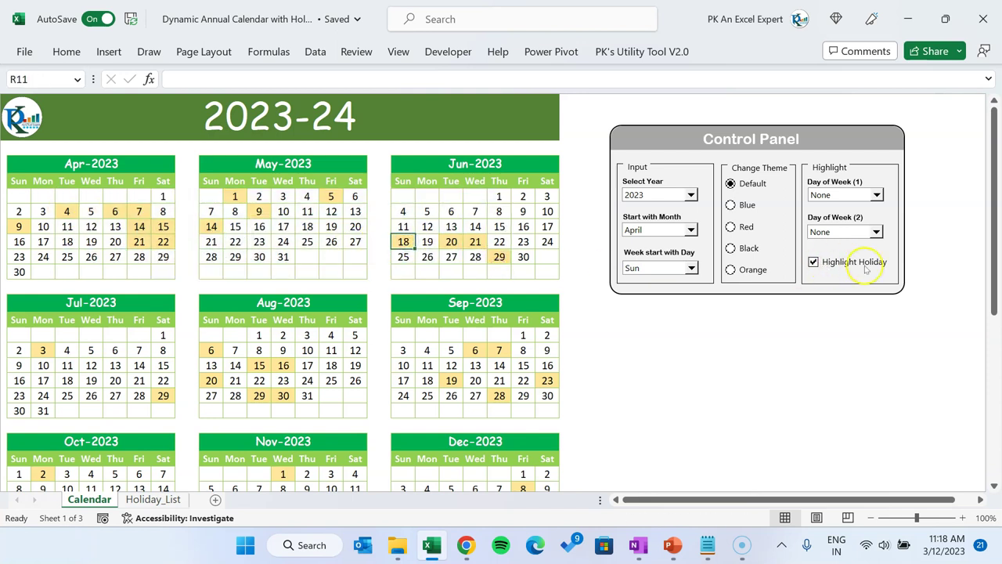
Step: Turn the holiday highlighting off and on again to compare the calendar with and without it, leaving it on
{"action": "left_click", "coordinate": [813, 263]}
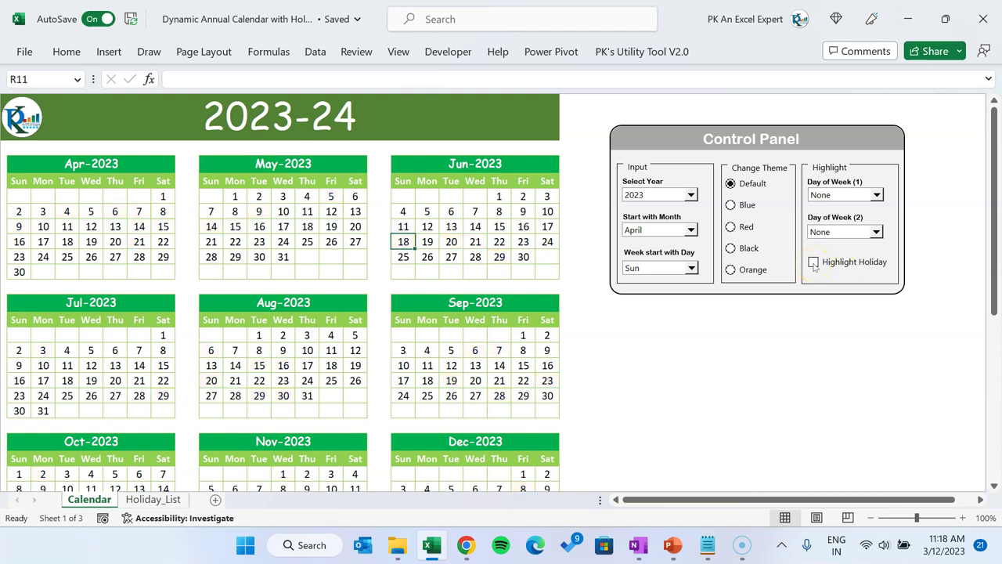
{"action": "left_click", "coordinate": [813, 263]}
{"action": "left_click", "coordinate": [813, 263]}
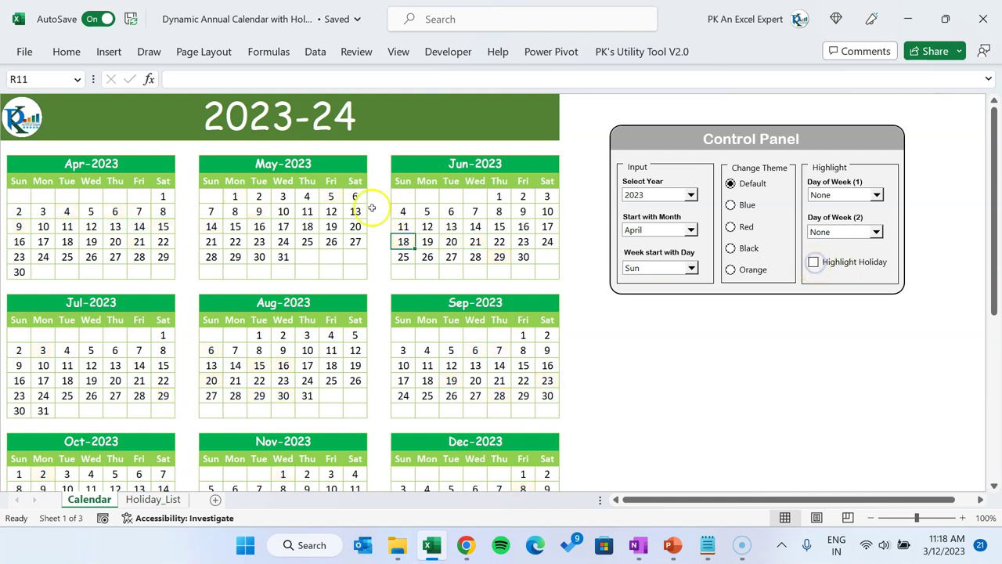
{"action": "left_click", "coordinate": [814, 263]}
{"action": "left_click", "coordinate": [307, 211]}
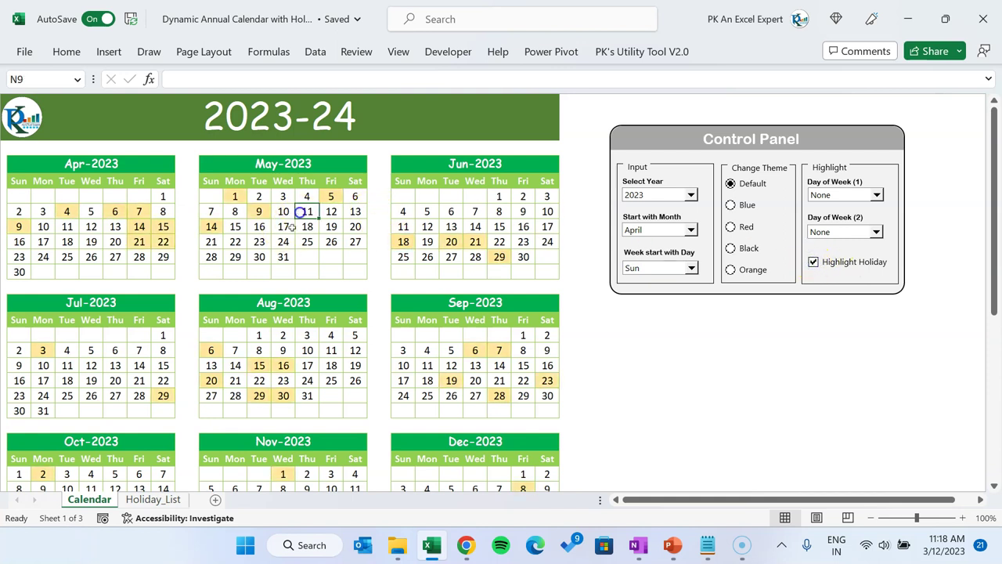
Step: Examine the Date column and the other headers on the Holiday_List sheet, and return to the Calendar sheet
{"action": "left_click", "coordinate": [153, 500]}
{"action": "left_click", "coordinate": [188, 260]}
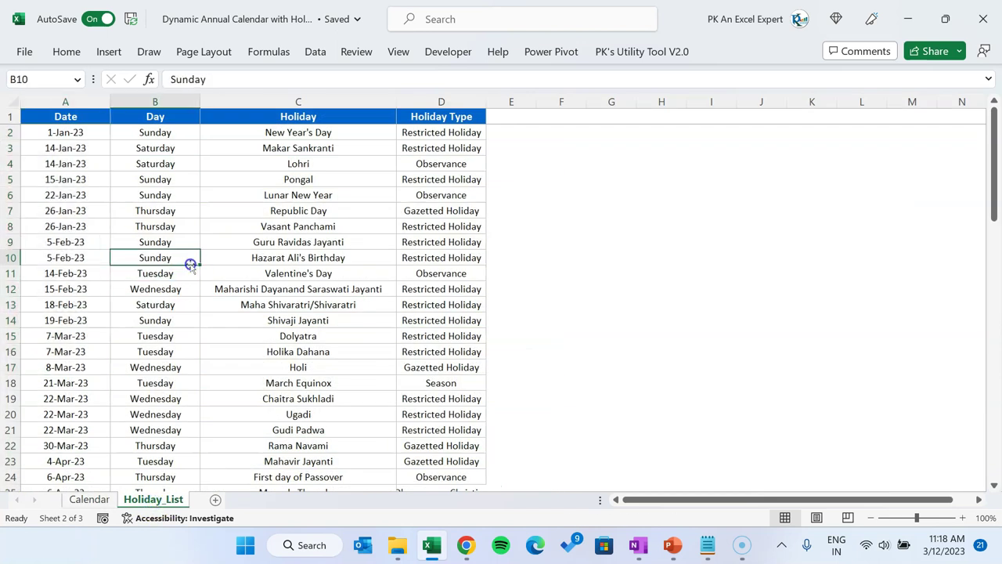
{"action": "left_click", "coordinate": [66, 100]}
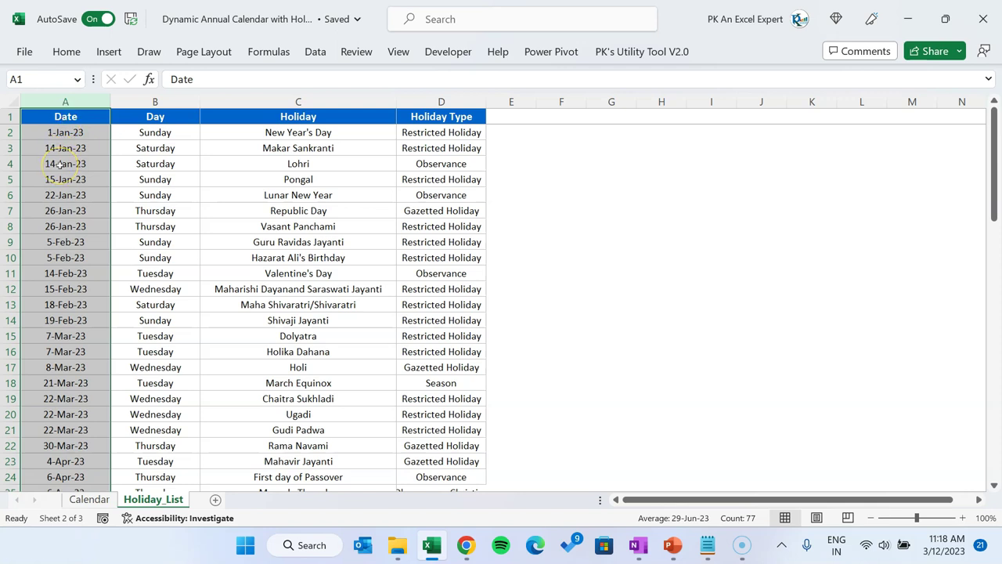
{"action": "left_click_drag", "start_coordinate": [155, 116], "coordinate": [514, 119]}
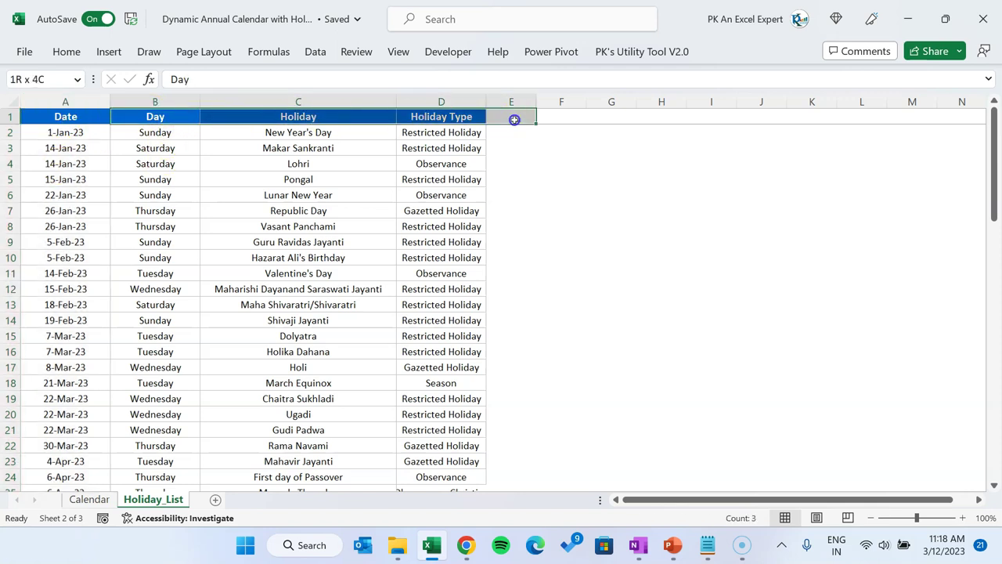
{"action": "left_click", "coordinate": [188, 133]}
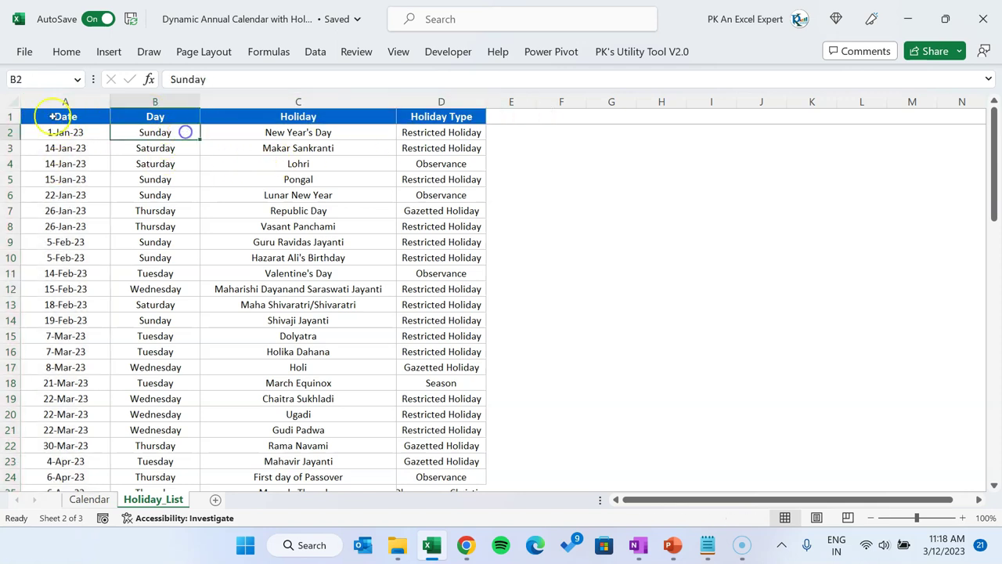
{"action": "left_click", "coordinate": [57, 98]}
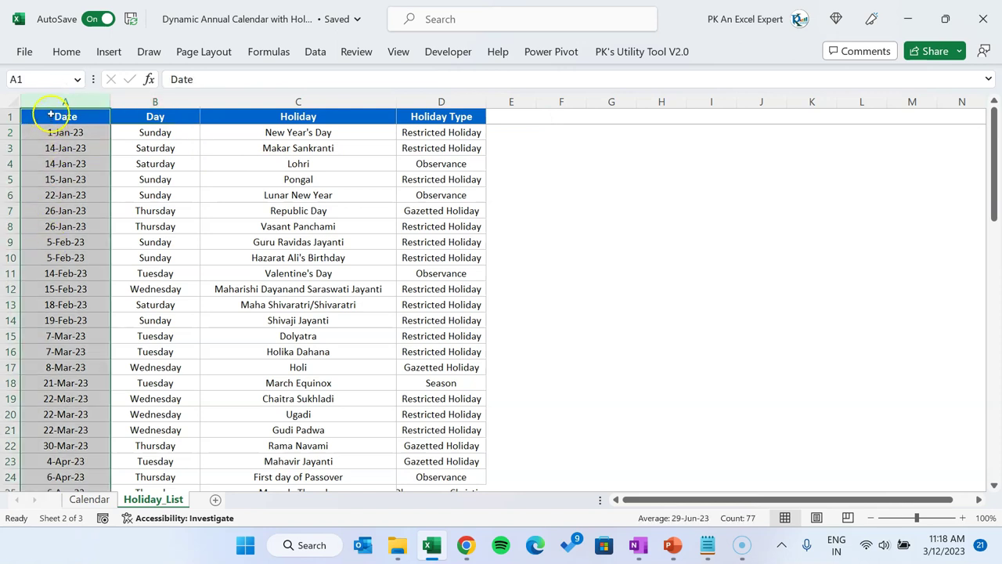
{"action": "left_click", "coordinate": [88, 499]}
{"action": "left_click", "coordinate": [419, 227]}
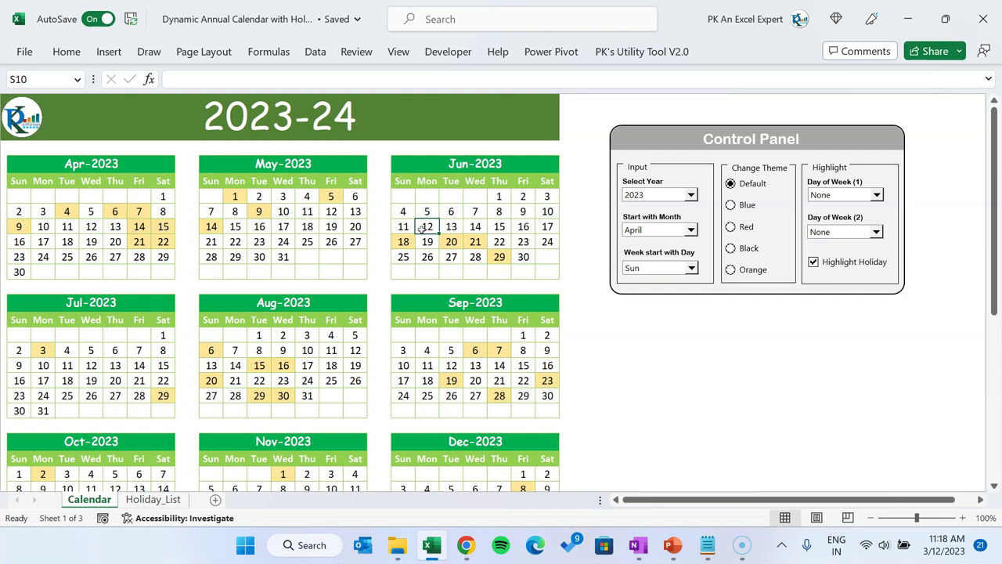
{"action": "left_click", "coordinate": [457, 167]}
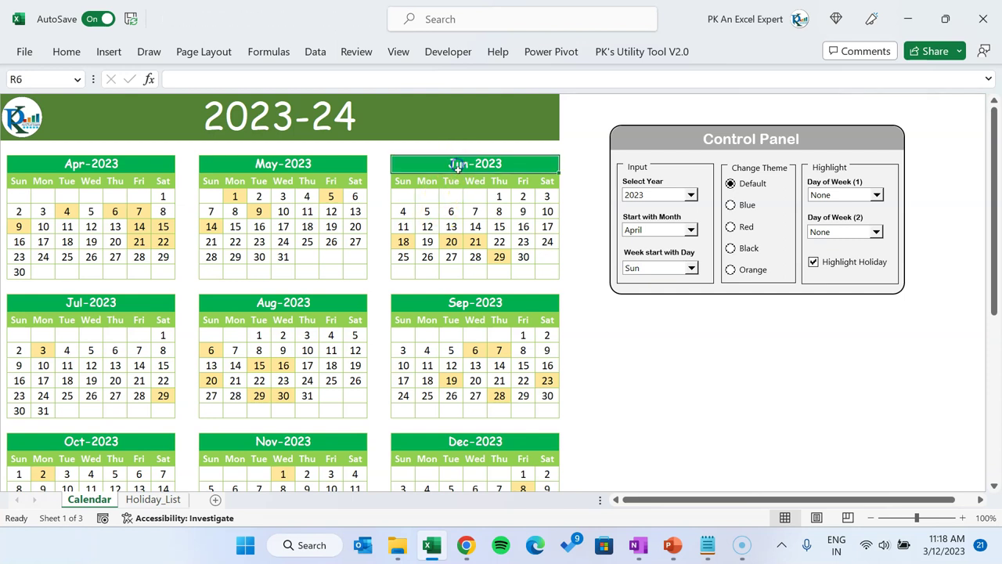
Step: Create a blank workbook and set the width of columns A to Z to 3
{"action": "key", "text": "ctrl+n"}
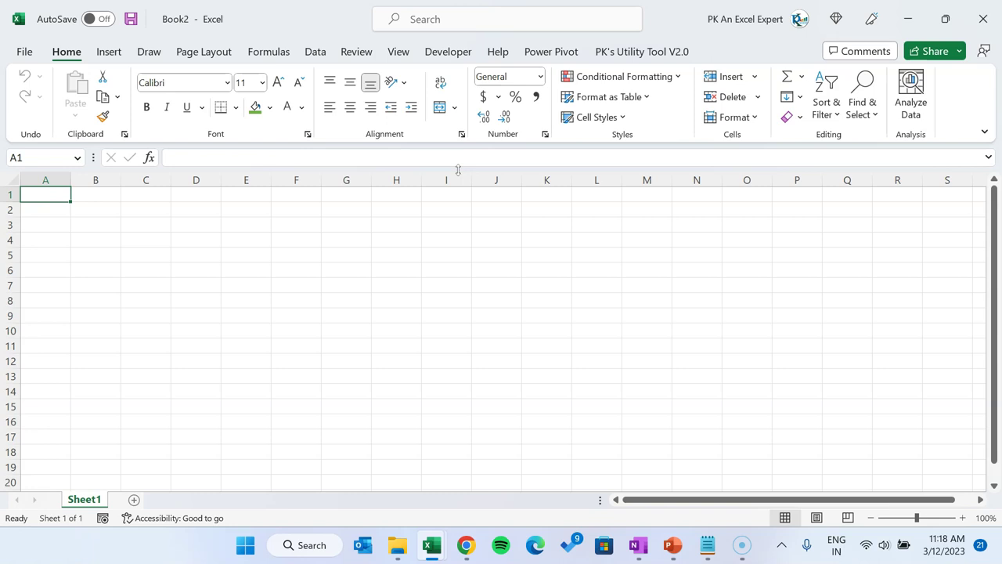
{"action": "left_click_drag", "start_coordinate": [48, 180], "coordinate": [553, 179]}
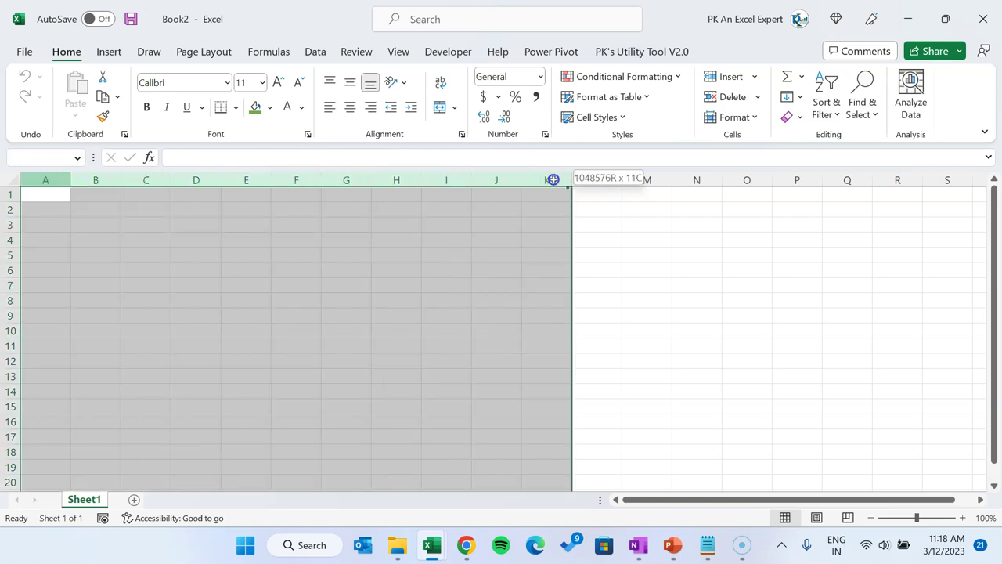
{"action": "left_click_drag", "start_coordinate": [776, 499], "coordinate": [879, 500]}
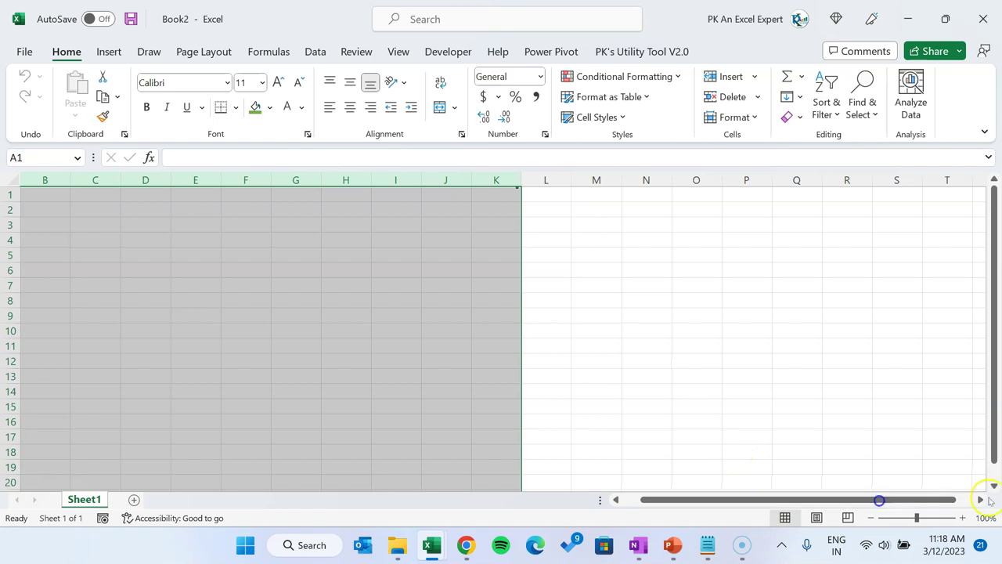
{"action": "left_click", "coordinate": [982, 500]}
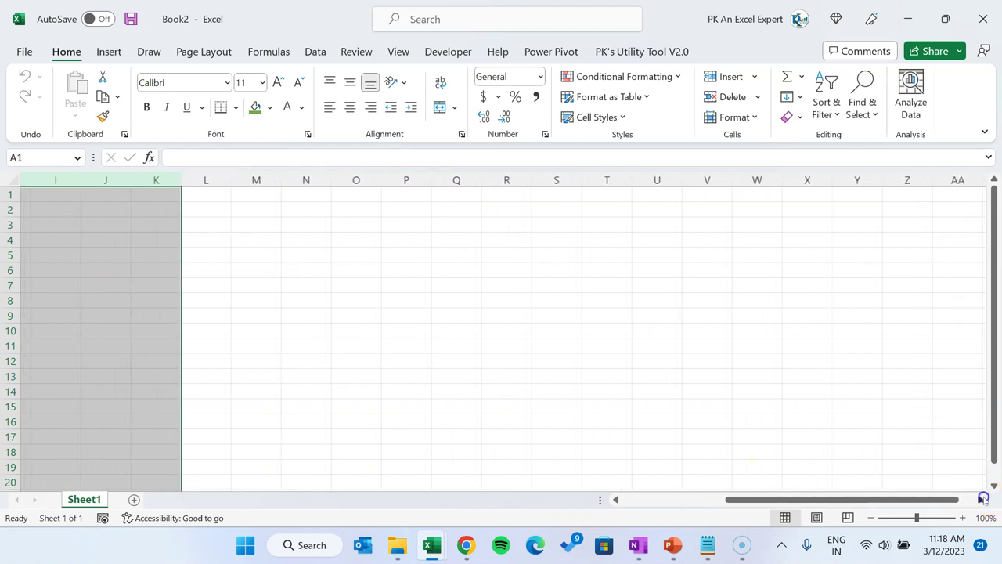
{"action": "left_click", "coordinate": [800, 180], "text": "shift"}
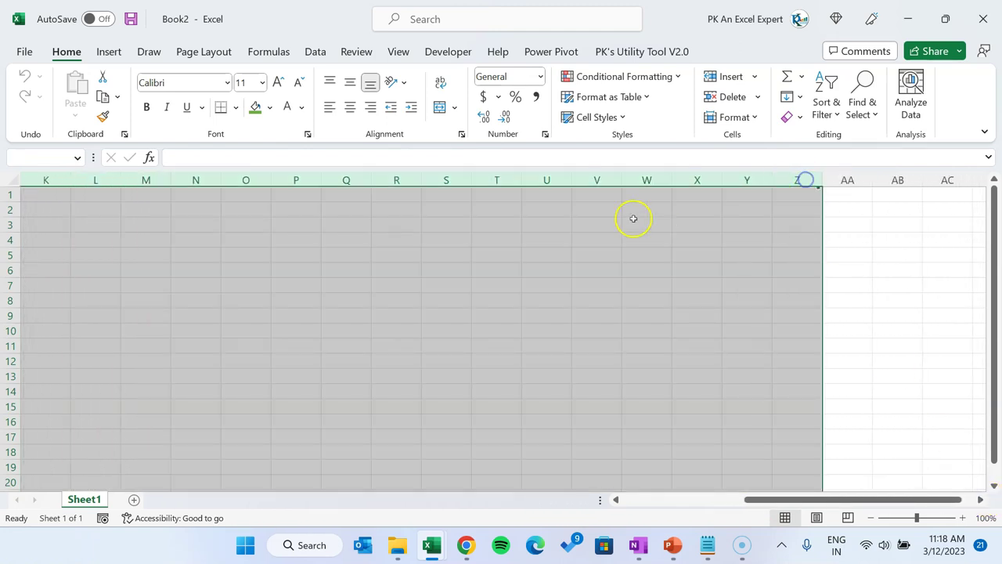
{"action": "right_click", "coordinate": [633, 218]}
{"action": "left_click", "coordinate": [693, 440]}
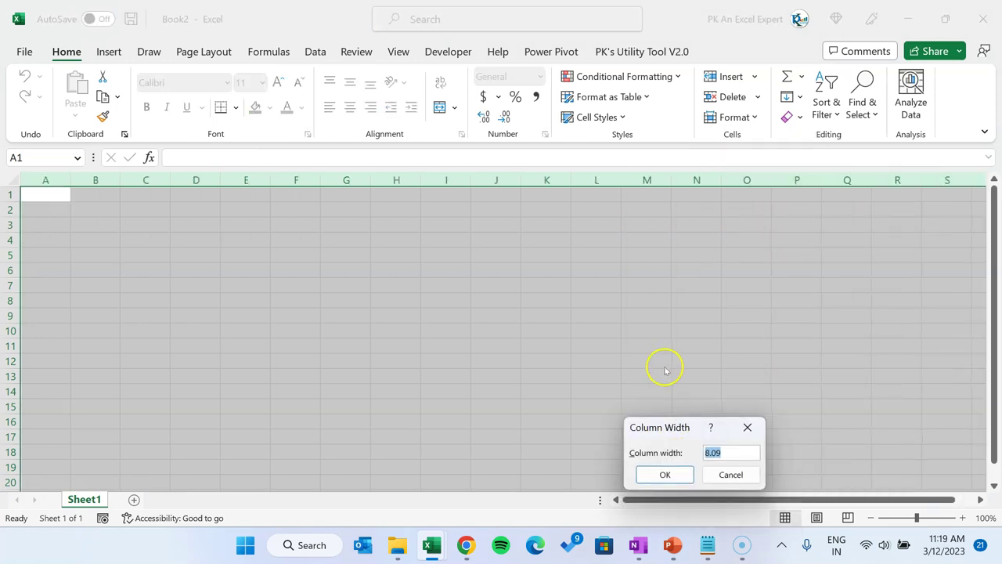
{"action": "type", "text": "3"}
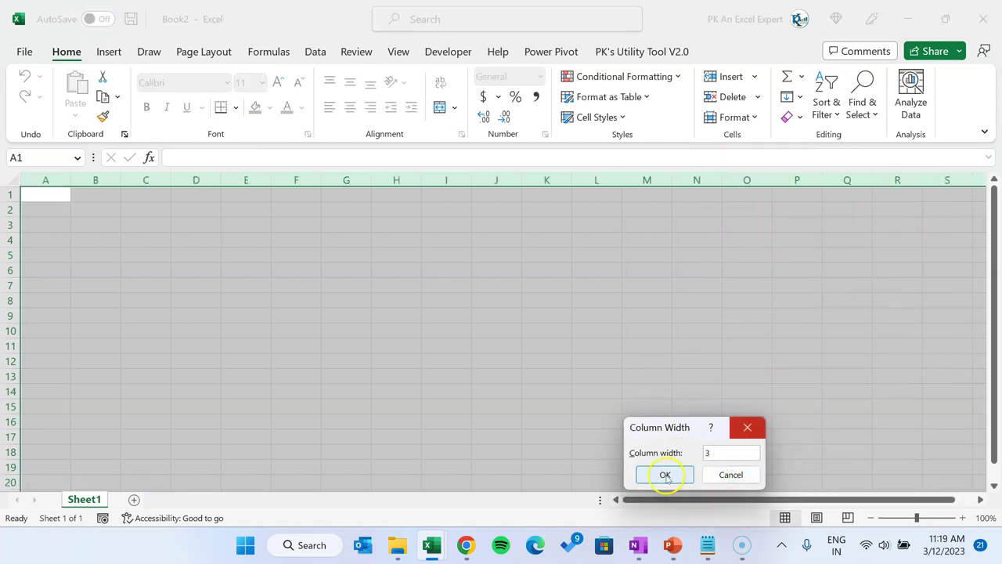
{"action": "left_click", "coordinate": [664, 475]}
{"action": "left_click", "coordinate": [552, 225]}
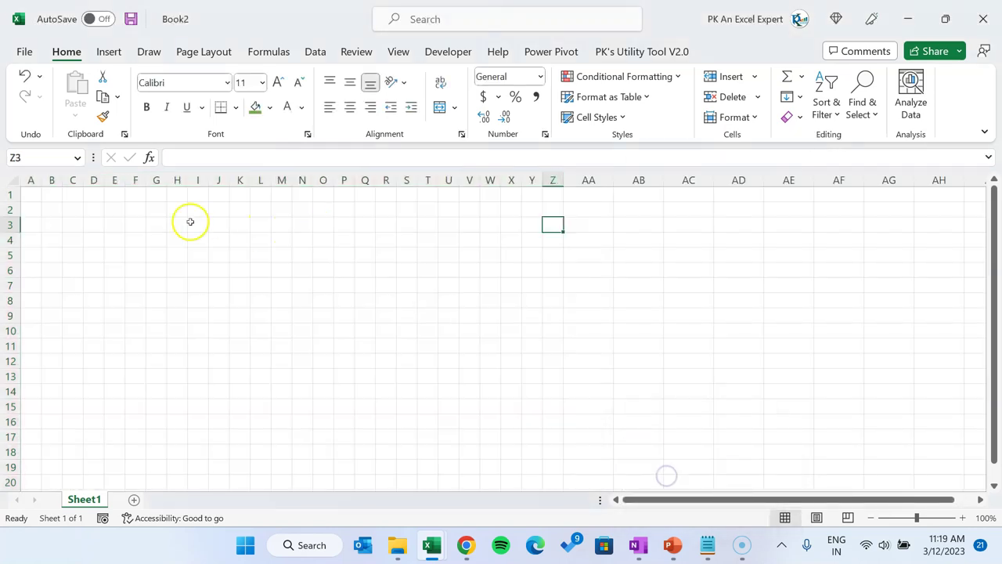
Step: Format the 2023 title banner across A1:Y4 in bold white Comic Sans MS at size 36
{"action": "left_click", "coordinate": [27, 197]}
{"action": "mouse_move", "coordinate": [27, 196]}
{"action": "left_mouse_down"}
{"action": "mouse_move", "coordinate": [23, 226]}
{"action": "mouse_move", "coordinate": [99, 243]}
{"action": "mouse_move", "coordinate": [528, 245]}
{"action": "left_mouse_up"}
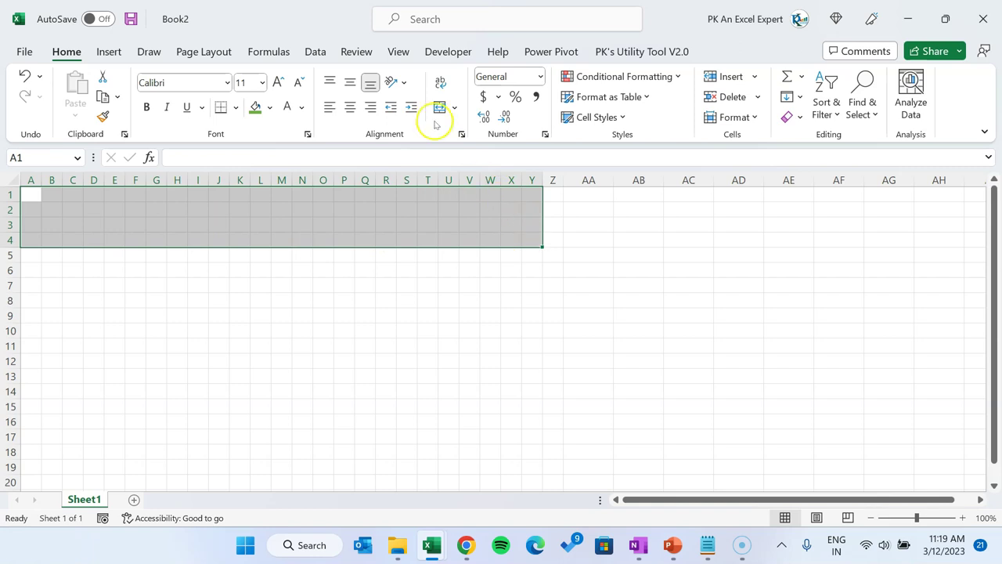
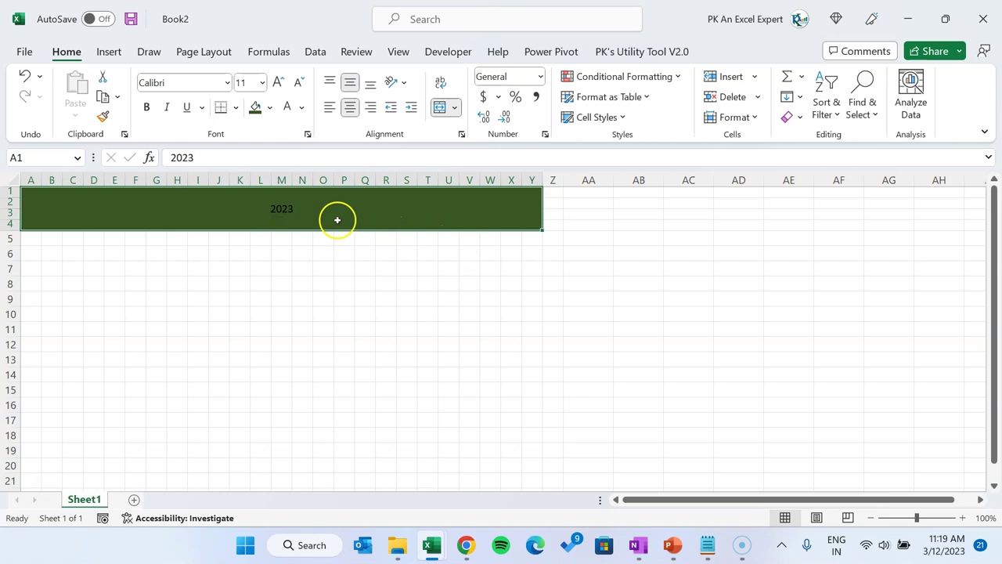
{"action": "left_click", "coordinate": [210, 82]}
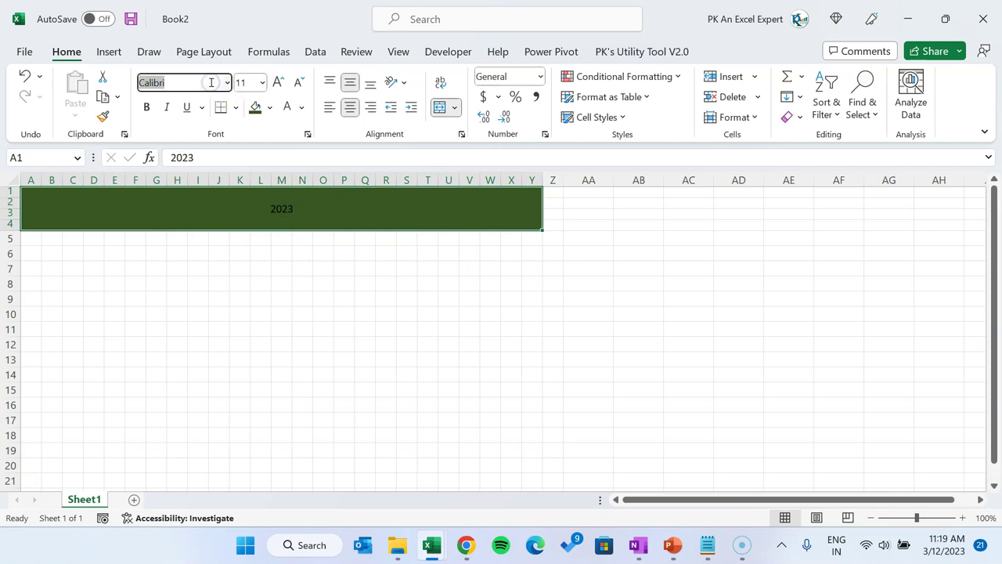
{"action": "type", "text": "Com"}
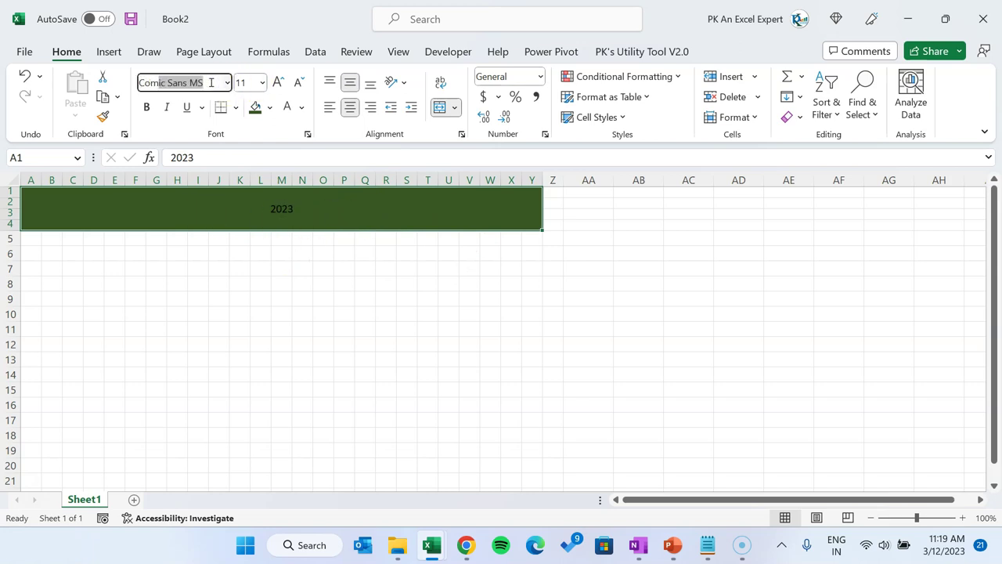
{"action": "key", "text": "Return"}
{"action": "left_click", "coordinate": [277, 82]}
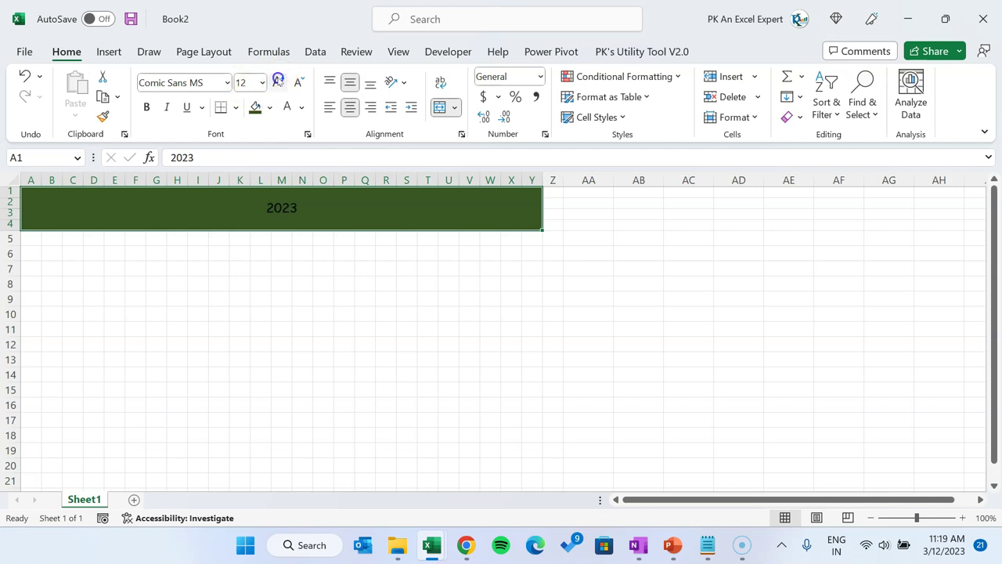
{"action": "left_click", "coordinate": [278, 81]}
{"action": "left_click", "coordinate": [278, 81]}
{"action": "left_click", "coordinate": [278, 82]}
{"action": "left_click", "coordinate": [278, 82]}
{"action": "left_click", "coordinate": [278, 81]}
{"action": "left_click", "coordinate": [278, 81]}
{"action": "left_click", "coordinate": [287, 106]}
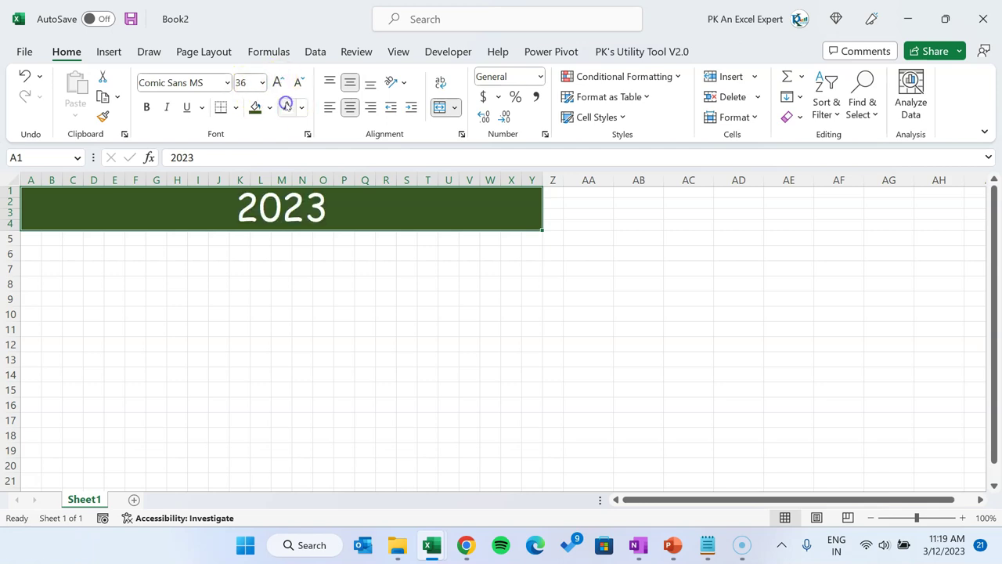
{"action": "left_click", "coordinate": [147, 107]}
{"action": "left_click", "coordinate": [384, 284]}
{"action": "left_click", "coordinate": [490, 250]}
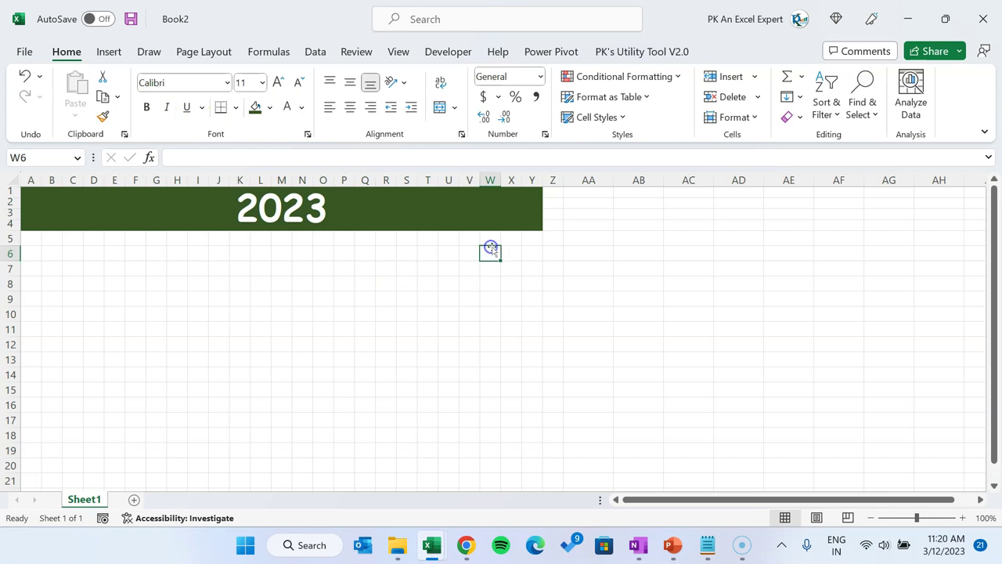
Step: Merge and centre B6:H6 as a month header with a darker green fill and enter the date 1-Jan-23
{"action": "left_click", "coordinate": [50, 252]}
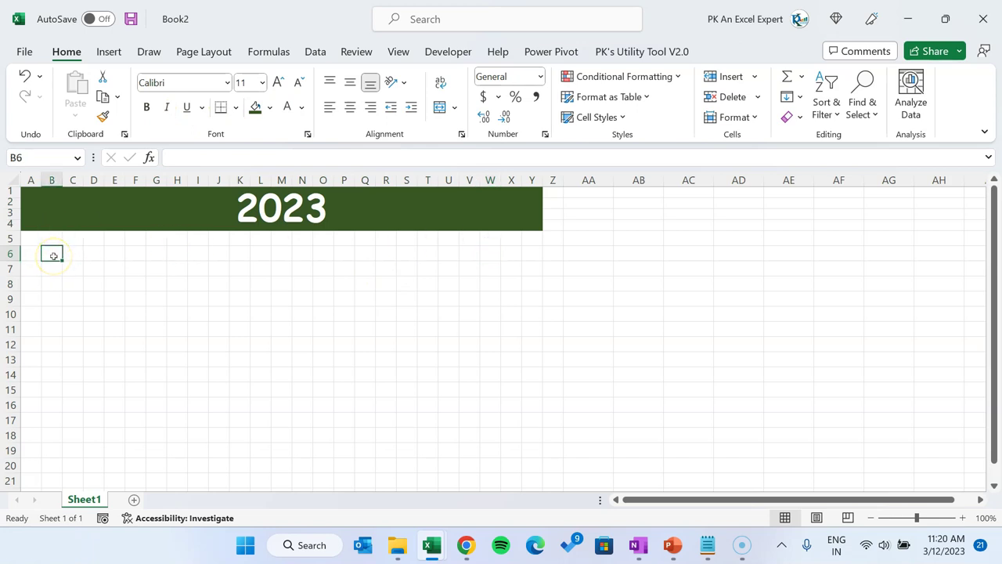
{"action": "left_click_drag", "start_coordinate": [53, 256], "coordinate": [168, 254]}
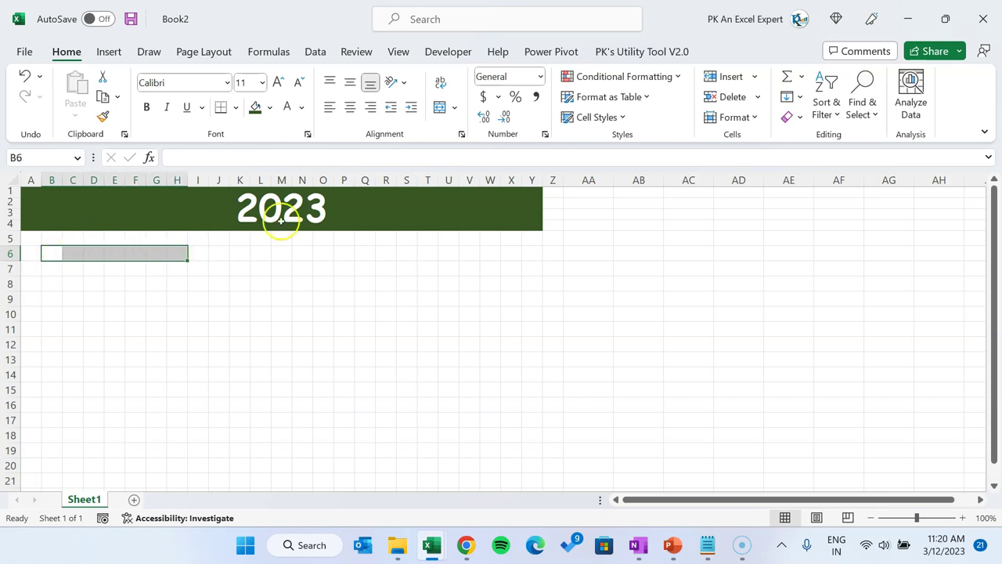
{"action": "left_click", "coordinate": [441, 109]}
{"action": "left_click", "coordinate": [269, 108]}
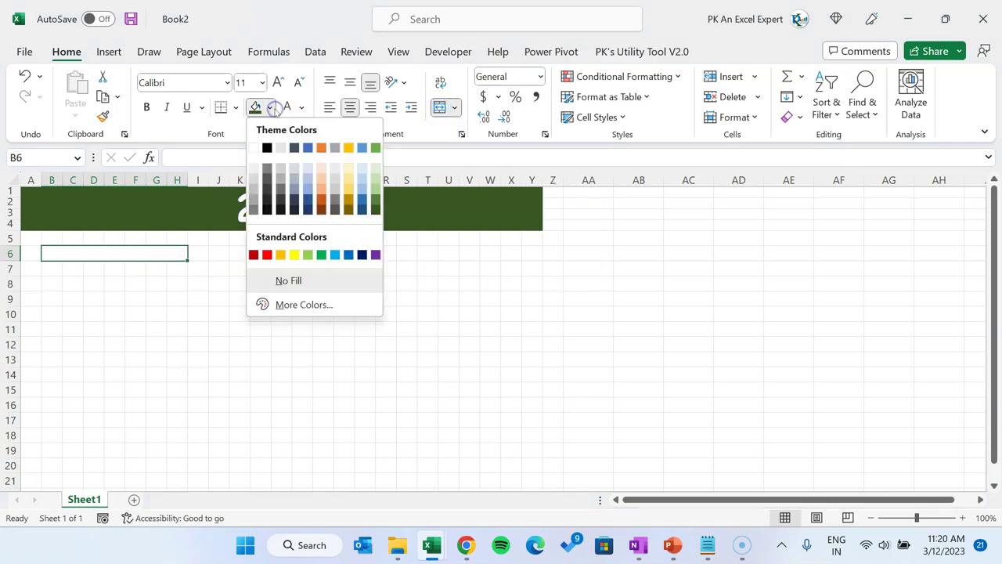
{"action": "left_click", "coordinate": [376, 202]}
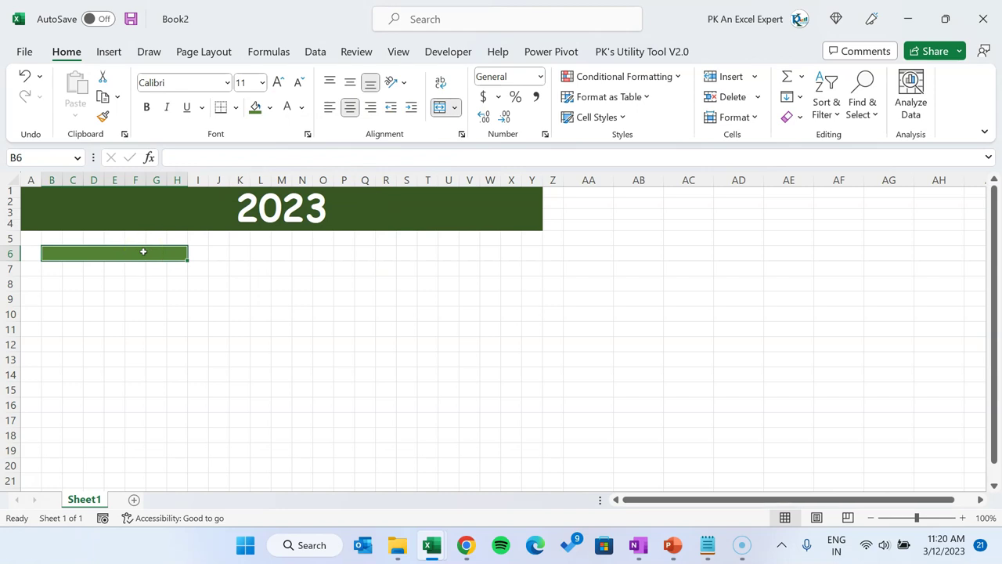
{"action": "type", "text": "1-Jan-23"}
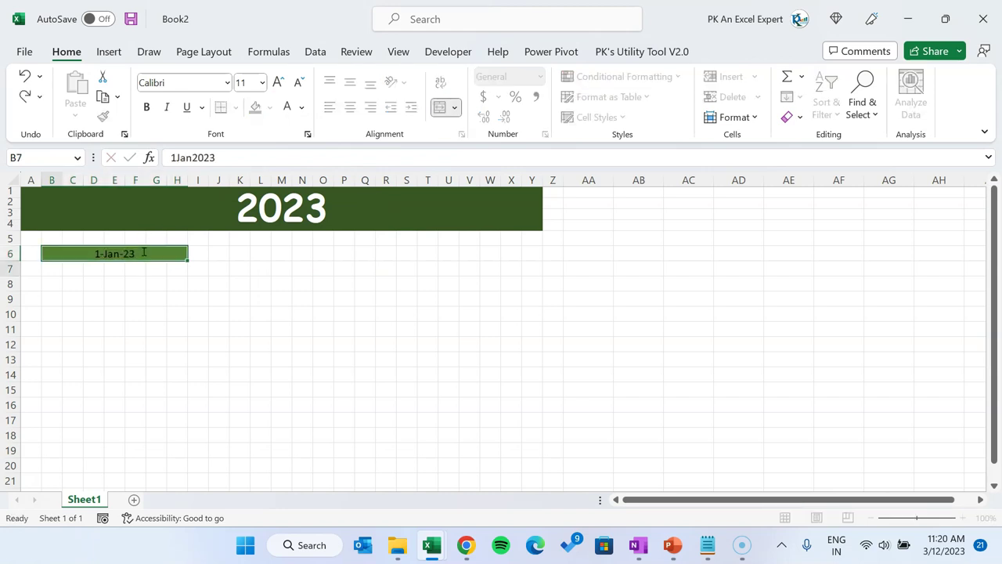
Step: Format the month header in B6:H6 as bold white Comic Sans MS at size 9
{"action": "left_click", "coordinate": [195, 83]}
{"action": "type", "text": "Comic Sans MS"}
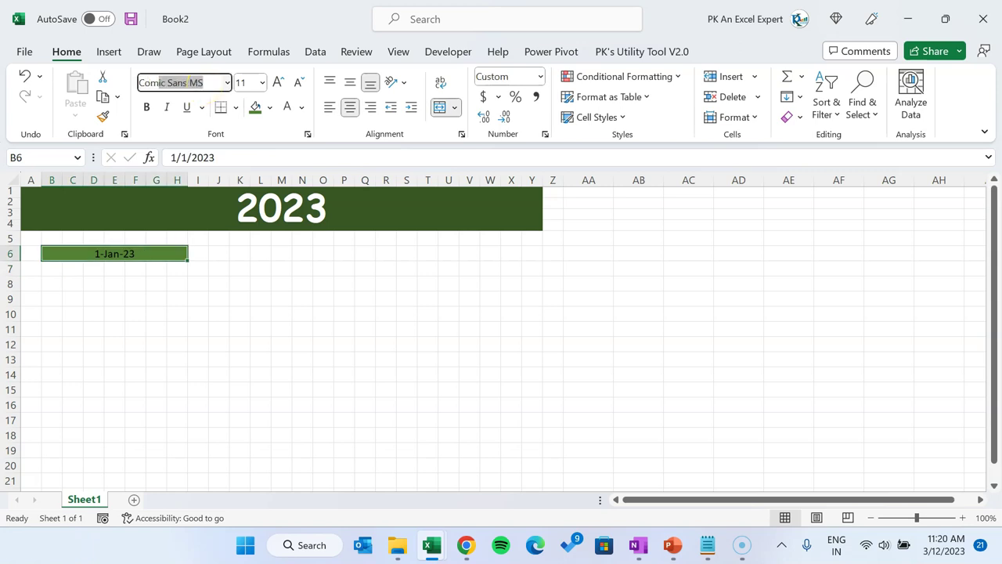
{"action": "key", "text": "Return"}
{"action": "left_click", "coordinate": [299, 83]}
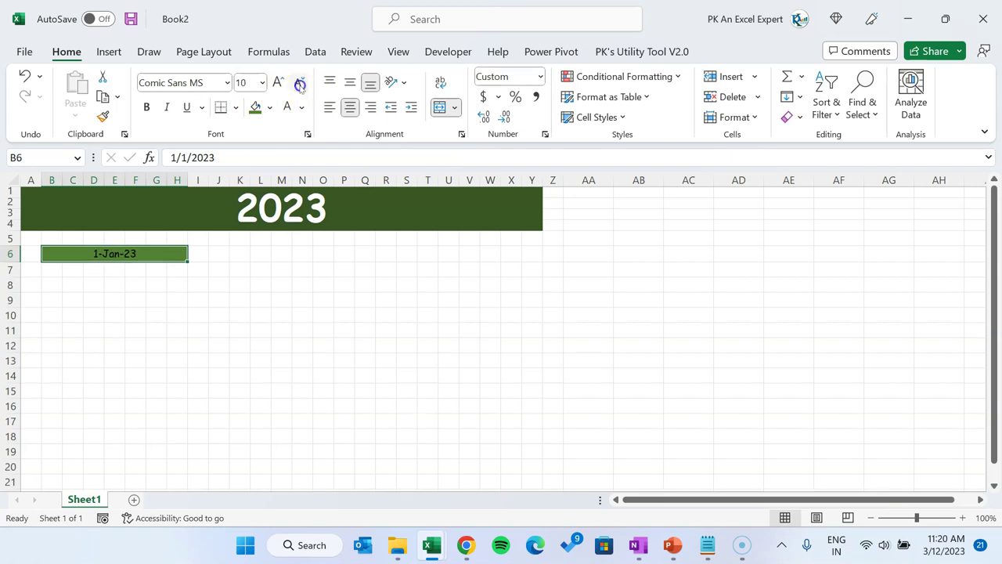
{"action": "left_click", "coordinate": [299, 83]}
{"action": "left_click", "coordinate": [286, 107]}
{"action": "left_click", "coordinate": [147, 107]}
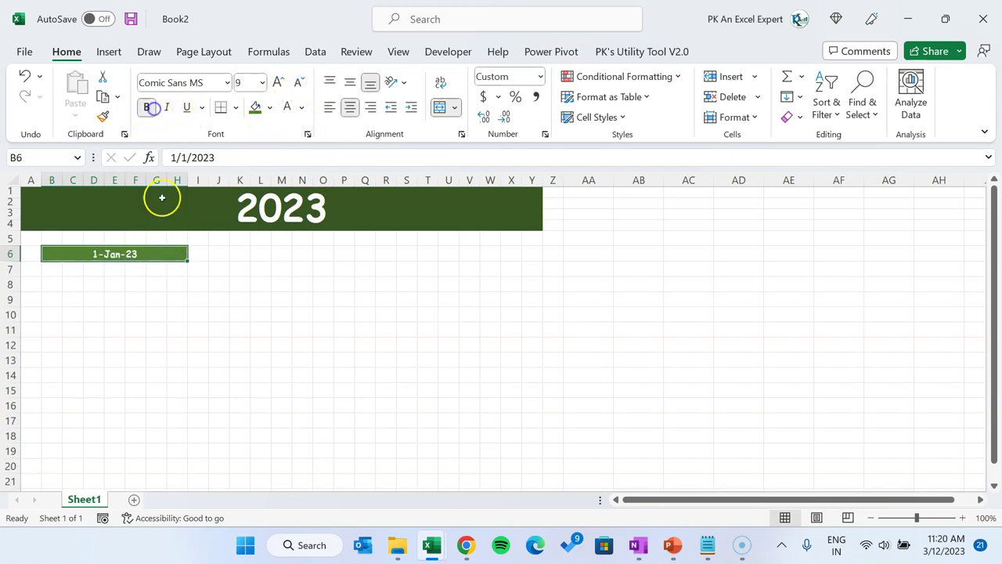
Step: Enter Sun in B7 and fill the weekday names across to Sat in H7
{"action": "left_click", "coordinate": [156, 274]}
{"action": "left_click", "coordinate": [50, 271]}
{"action": "left_click", "coordinate": [158, 269], "text": "shift"}
{"action": "left_click", "coordinate": [48, 267]}
{"action": "type", "text": "Sun"}
{"action": "key", "text": "Return"}
{"action": "left_click", "coordinate": [48, 267]}
{"action": "left_click_drag", "start_coordinate": [62, 276], "coordinate": [190, 275]}
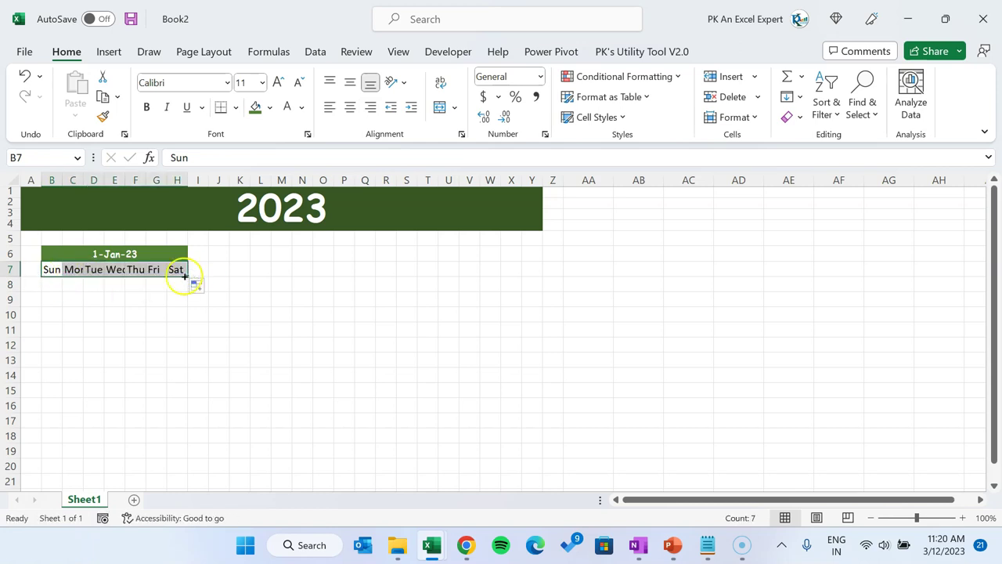
Step: Enter 1 in B8 and fill the number series across to 7 in H8
{"action": "left_click", "coordinate": [61, 283]}
{"action": "type", "text": "1"}
{"action": "key", "text": "Return"}
{"action": "key", "text": "Up"}
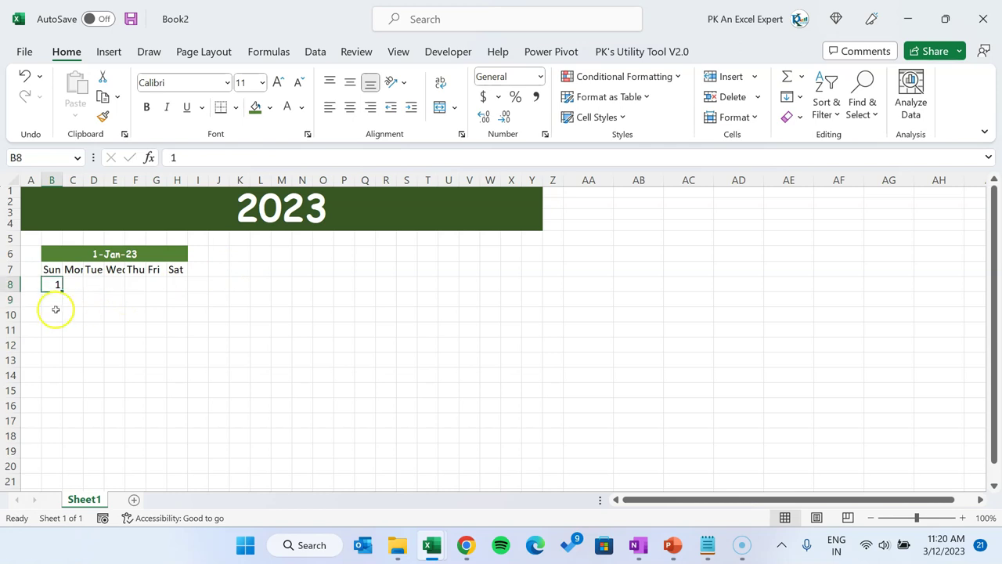
{"action": "left_click_drag", "start_coordinate": [61, 288], "coordinate": [181, 286]}
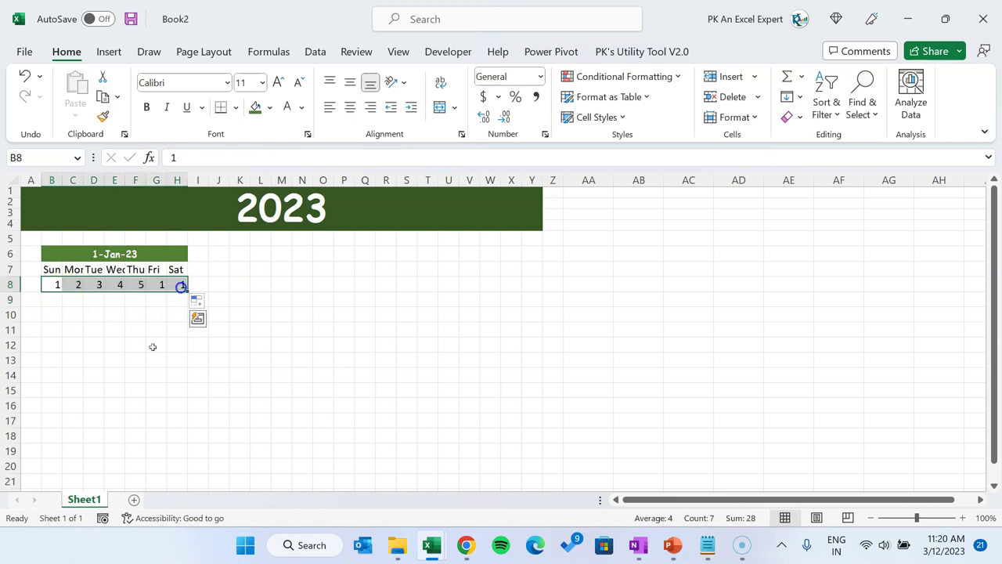
Step: Replace the numbers in C8:H8 with the formula =B8+1 filled across the first week
{"action": "left_click", "coordinate": [74, 286]}
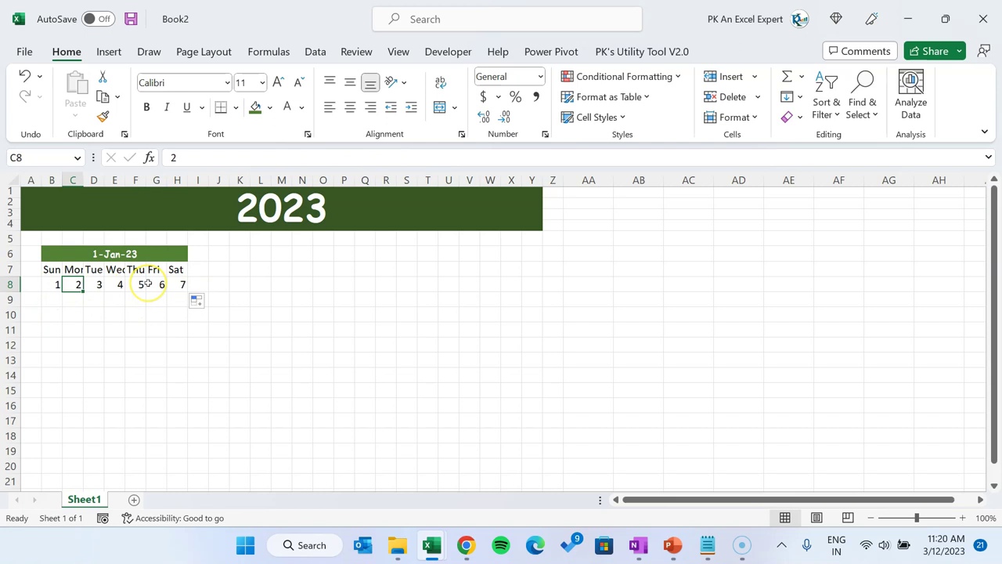
{"action": "type", "text": "="}
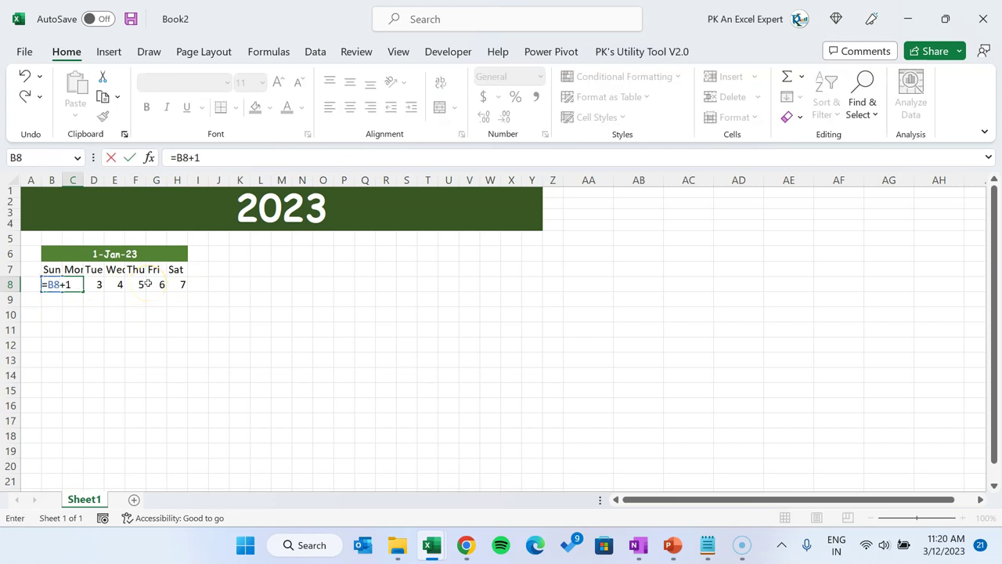
{"action": "type", "text": "B8+1"}
{"action": "key", "text": "ctrl+Return"}
{"action": "key", "text": "shift+Right"}
{"action": "key", "text": "shift+Right"}
{"action": "key", "text": "shift+Right"}
{"action": "key", "text": "shift+Right"}
{"action": "key", "text": "shift+Right"}
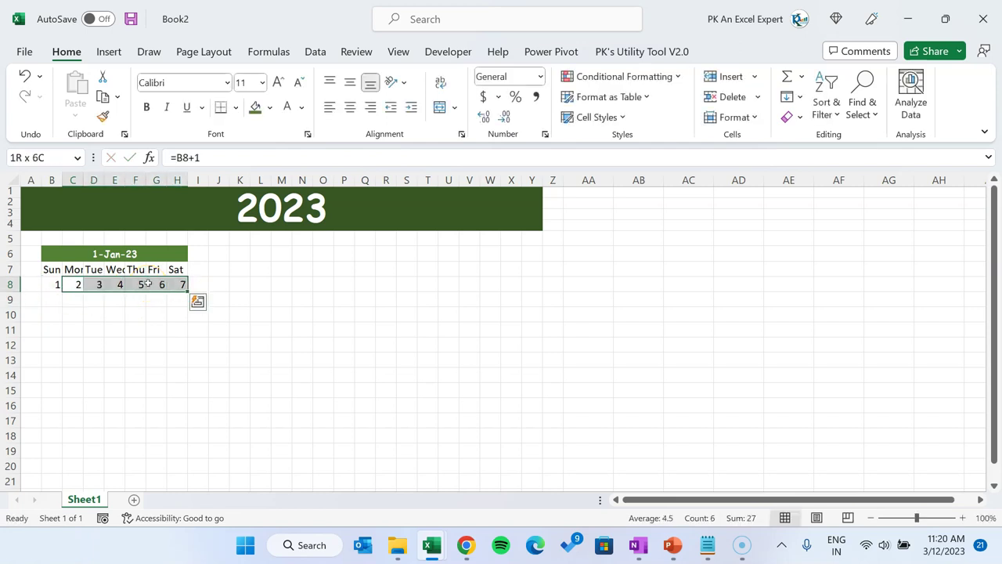
Step: Start the second week in B9 with the formula =H8+1
{"action": "key", "text": "Down"}
{"action": "key", "text": "Left"}
{"action": "type", "text": "="}
{"action": "key", "text": "Up"}
{"action": "key", "text": "Right"}
{"action": "key", "text": "Right"}
{"action": "key", "text": "Right"}
{"action": "key", "text": "Right"}
{"action": "key", "text": "Right"}
{"action": "key", "text": "Right"}
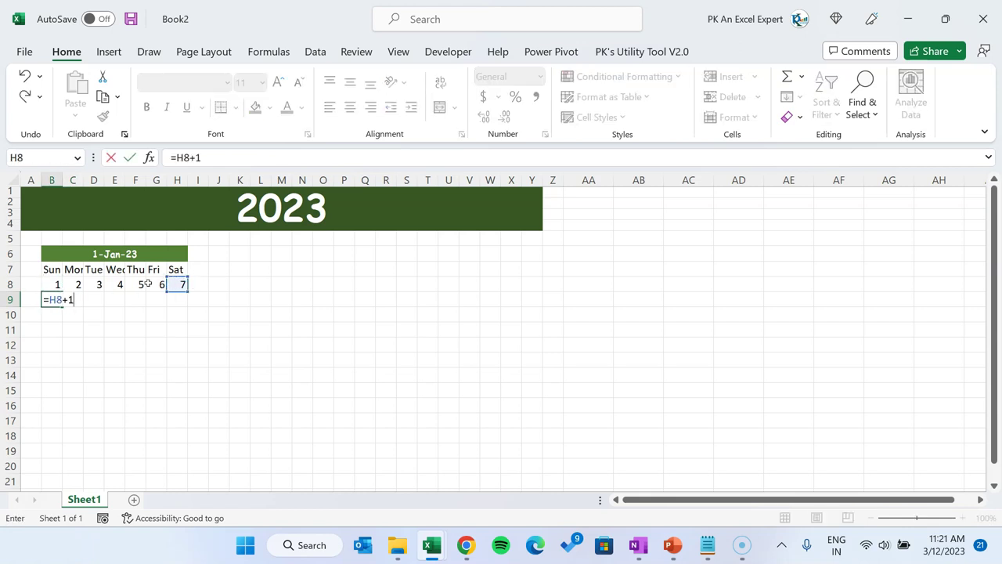
{"action": "type", "text": "+1"}
{"action": "key", "text": "Return"}
Step: Copy the day formulas from C8:H8 into C9:H9
{"action": "key", "text": "Up"}
{"action": "key", "text": "Right"}
{"action": "key", "text": "Up"}
{"action": "key", "text": "shift+Right"}
{"action": "key", "text": "shift+Right"}
{"action": "key", "text": "shift+Right"}
{"action": "key", "text": "shift+Right"}
{"action": "key", "text": "shift+Right"}
{"action": "key", "text": "ctrl+c"}
{"action": "key", "text": "Down"}
{"action": "key", "text": "shift+Right"}
{"action": "key", "text": "shift+Right"}
{"action": "key", "text": "shift+Right"}
{"action": "key", "text": "shift+Right"}
{"action": "key", "text": "shift+Right"}
{"action": "key", "text": "ctrl+v"}
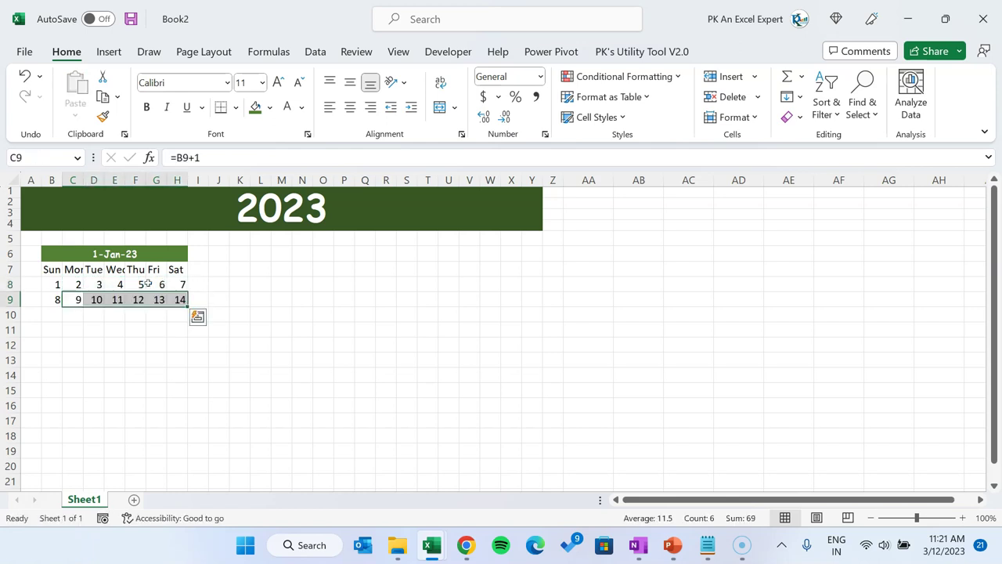
Step: Fill the second week's formulas in B9:H9 down through row 13
{"action": "key", "text": "Left"}
{"action": "key", "text": "Down"}
{"action": "key", "text": "Up"}
{"action": "key", "text": "shift+Right"}
{"action": "key", "text": "shift+Right"}
{"action": "key", "text": "shift+Right"}
{"action": "key", "text": "shift+Right"}
{"action": "key", "text": "shift+Right"}
{"action": "key", "text": "shift+Right"}
{"action": "key", "text": "shift+Down"}
{"action": "key", "text": "shift+Down"}
{"action": "key", "text": "shift+Down"}
{"action": "key", "text": "shift+Down"}
{"action": "key", "text": "ctrl+d"}
{"action": "key", "text": "Down"}
{"action": "key", "text": "Right"}
{"action": "key", "text": "Up"}
{"action": "key", "text": "Up"}
{"action": "key", "text": "Up"}
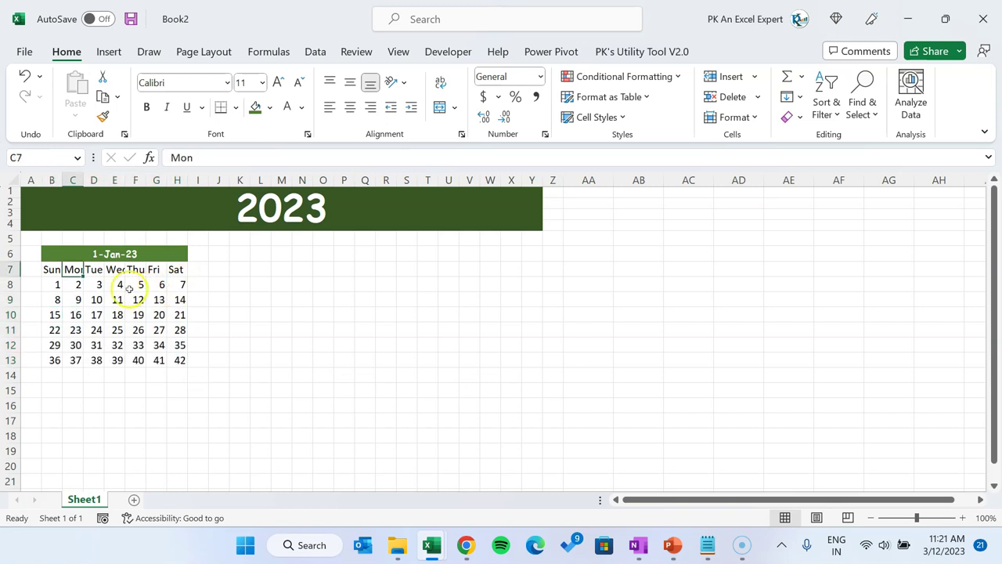
{"action": "left_click_drag", "start_coordinate": [54, 284], "coordinate": [179, 360]}
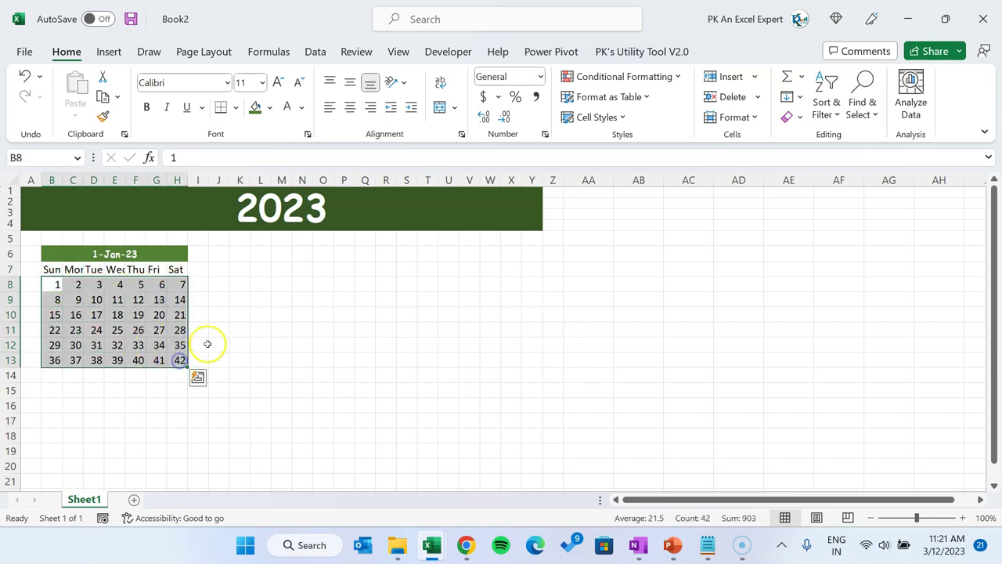
{"action": "left_click", "coordinate": [153, 330]}
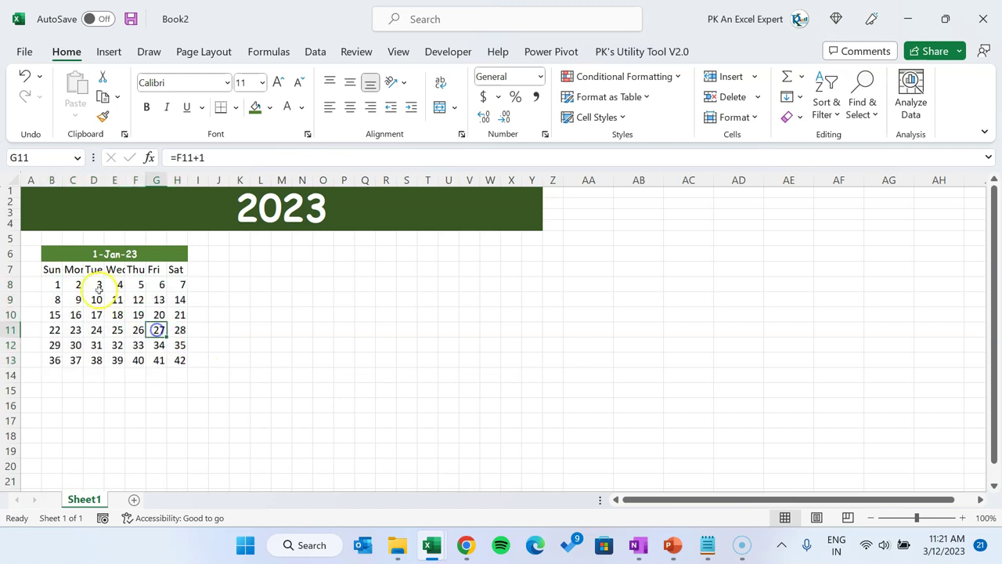
Step: Format the calendar block B6:H13 in Comic Sans MS at size 8, centred horizontally and vertically
{"action": "left_click_drag", "start_coordinate": [51, 269], "coordinate": [171, 270]}
{"action": "key", "text": "ctrl+a"}
{"action": "left_click", "coordinate": [195, 82]}
{"action": "type", "text": "Com"}
{"action": "key", "text": "Return"}
{"action": "left_click", "coordinate": [298, 82]}
{"action": "left_click", "coordinate": [298, 82]}
{"action": "left_click", "coordinate": [298, 83]}
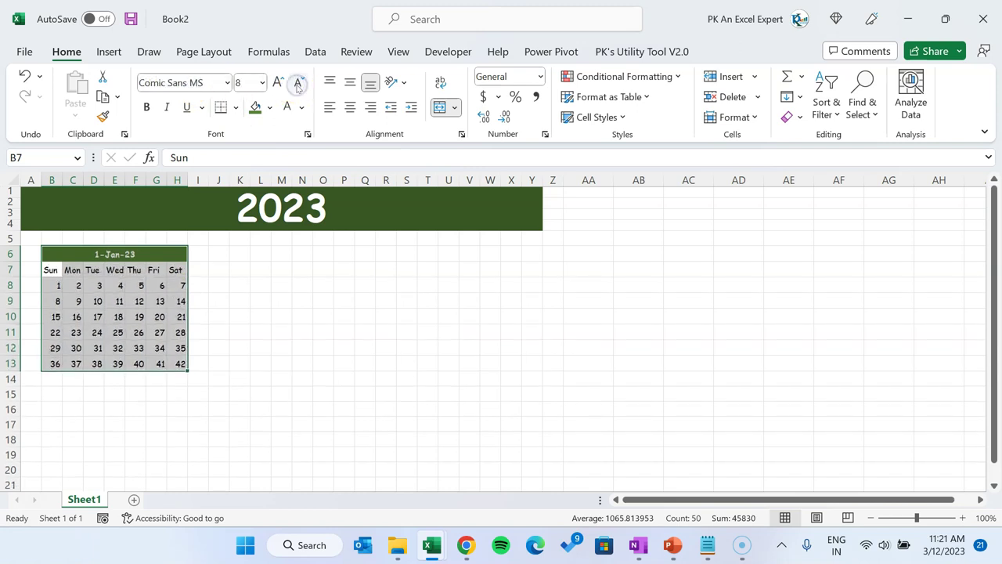
{"action": "left_click", "coordinate": [351, 106]}
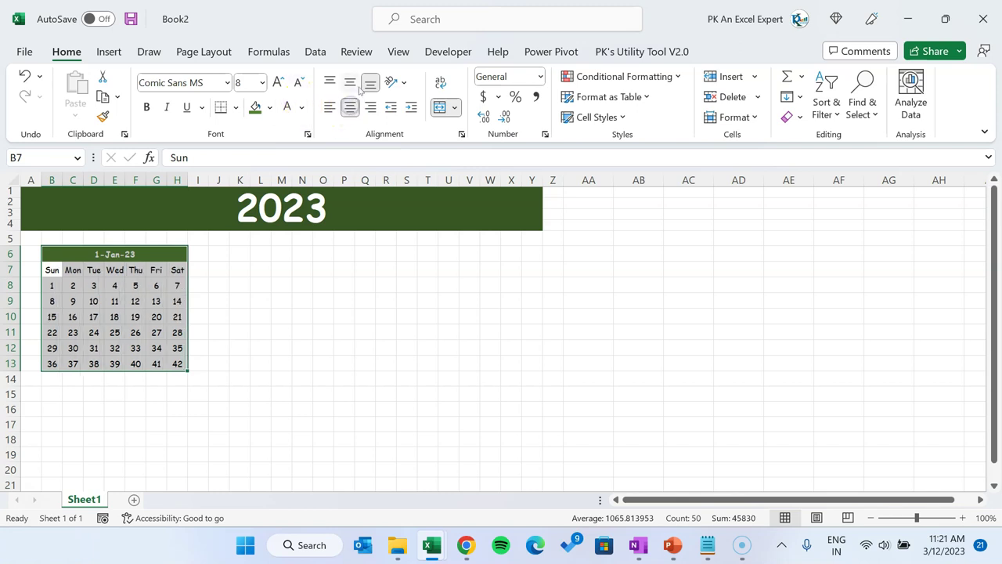
{"action": "left_click", "coordinate": [351, 82]}
{"action": "left_click", "coordinate": [266, 268]}
{"action": "left_click", "coordinate": [73, 300]}
Step: Give the weekday row B7:H7 a medium green fill and white font
{"action": "left_click_drag", "start_coordinate": [51, 268], "coordinate": [177, 268]}
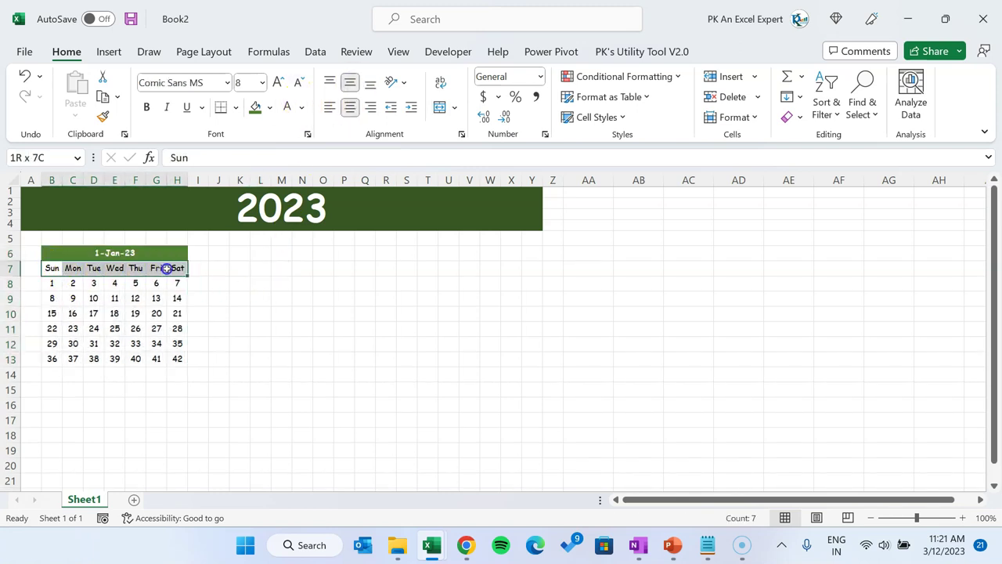
{"action": "left_click", "coordinate": [270, 107]}
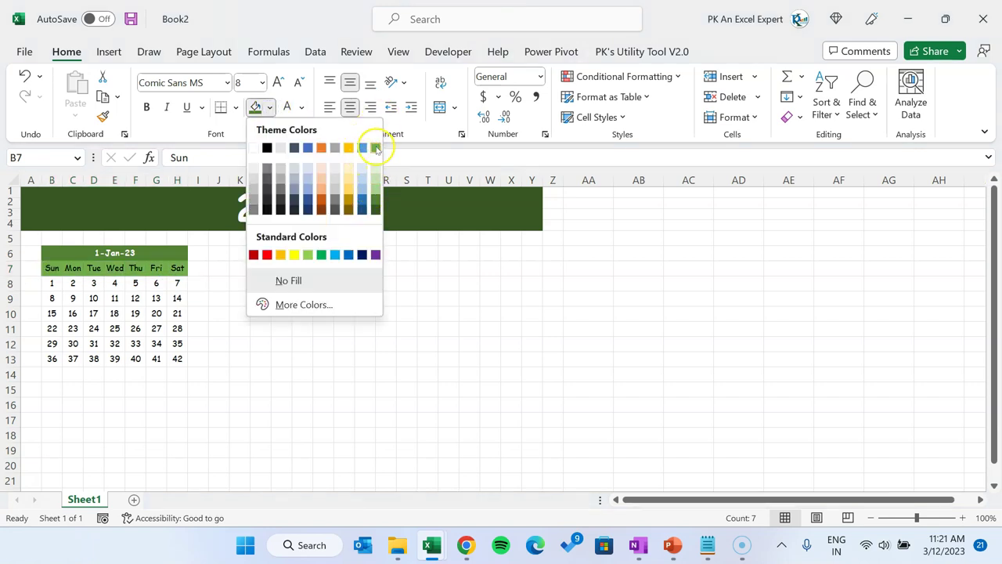
{"action": "left_click", "coordinate": [375, 147]}
{"action": "left_click", "coordinate": [287, 107]}
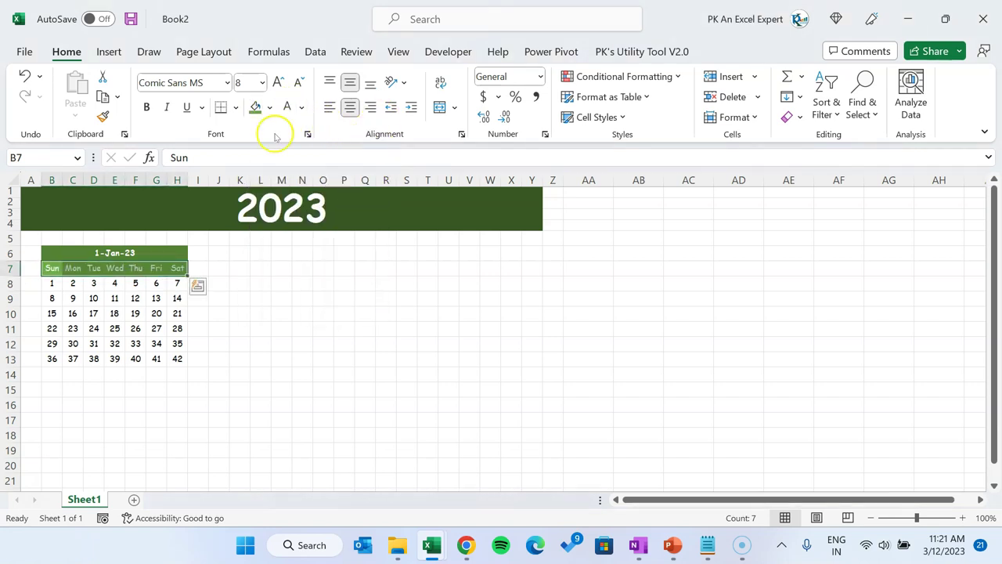
Step: Apply light green outline and inside borders to the calendar block B6:H13
{"action": "left_click", "coordinate": [99, 313]}
{"action": "left_click_drag", "start_coordinate": [60, 251], "coordinate": [94, 353]}
{"action": "key", "text": "alt+o"}
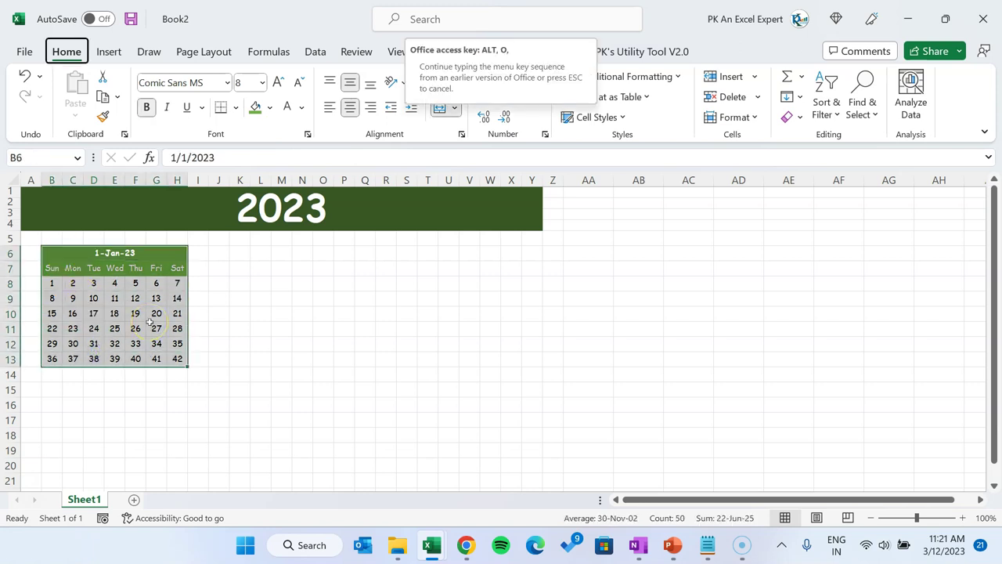
{"action": "key", "text": "e"}
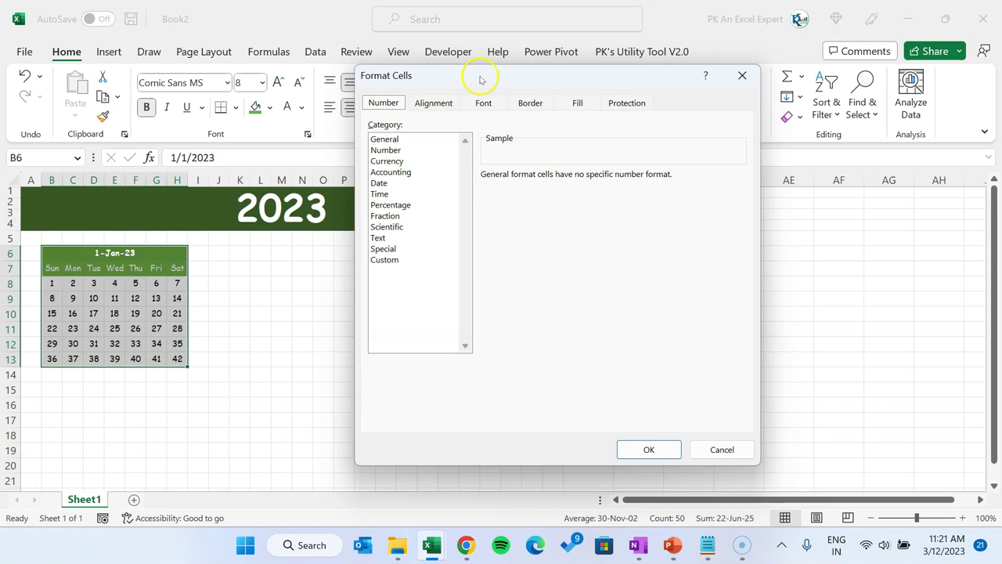
{"action": "left_click_drag", "start_coordinate": [477, 78], "coordinate": [382, 79]}
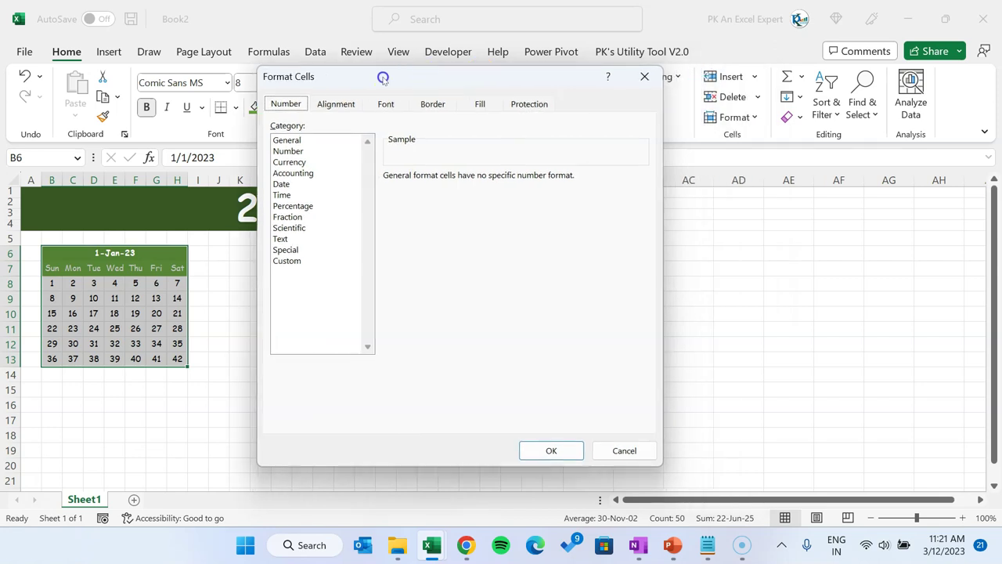
{"action": "left_click", "coordinate": [443, 104]}
{"action": "left_click", "coordinate": [361, 278]}
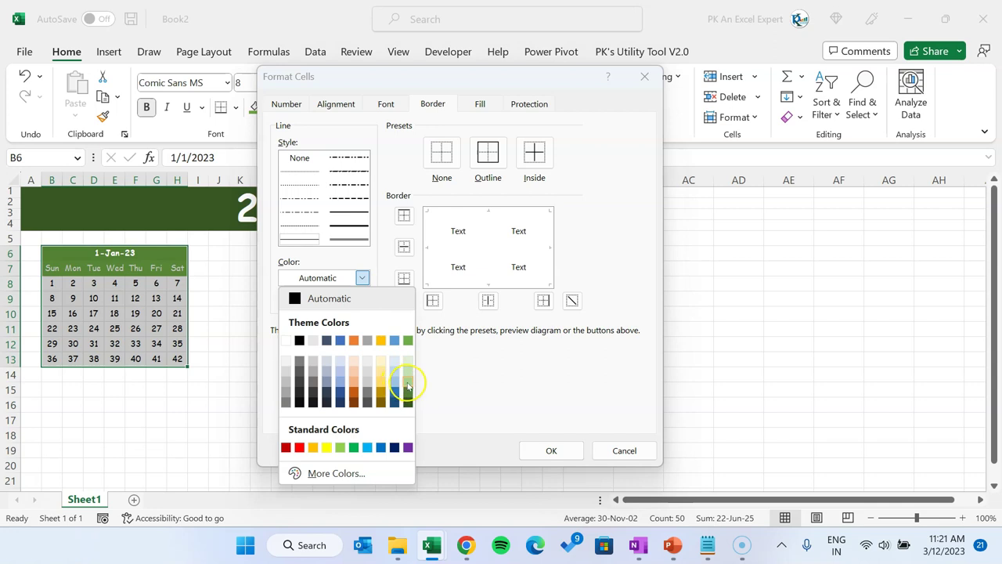
{"action": "left_click", "coordinate": [406, 381]}
{"action": "left_click", "coordinate": [488, 152]}
{"action": "left_click", "coordinate": [533, 153]}
{"action": "left_click", "coordinate": [551, 450]}
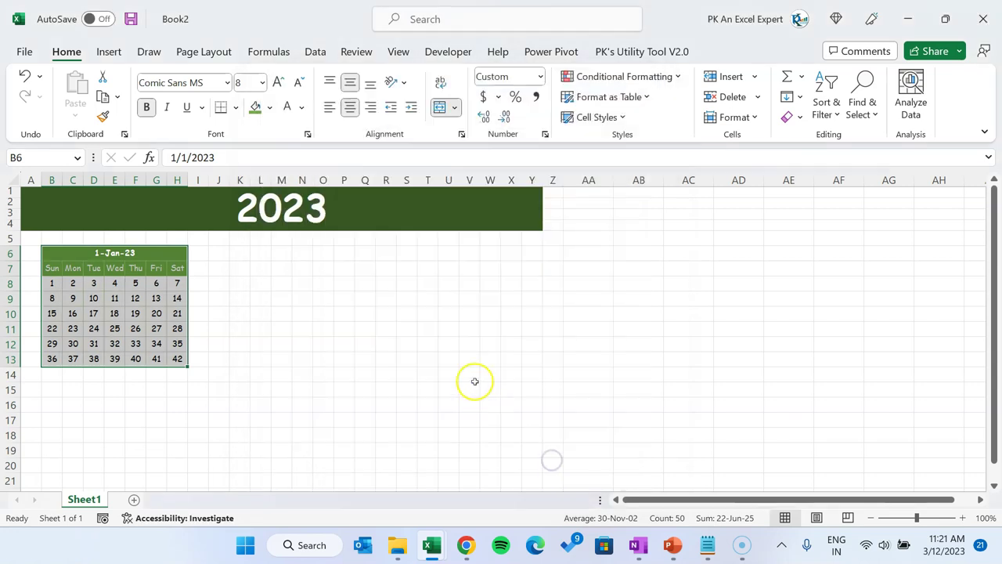
{"action": "left_click", "coordinate": [469, 357]}
{"action": "left_click", "coordinate": [302, 345]}
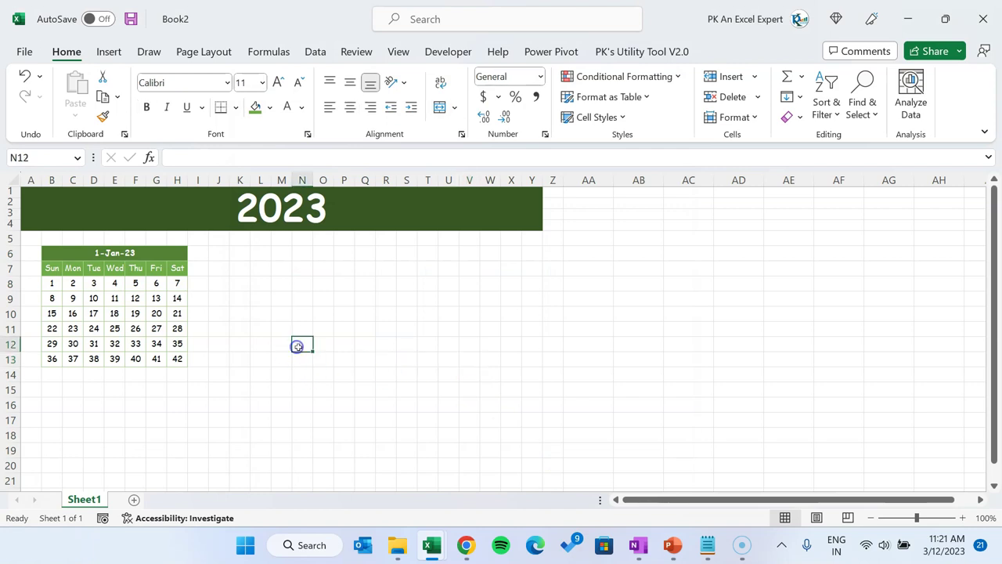
Step: Hide the sheet's gridlines and make the weekday names in row 7 bold
{"action": "left_click", "coordinate": [399, 51]}
{"action": "left_click", "coordinate": [486, 108]}
{"action": "left_click", "coordinate": [393, 356]}
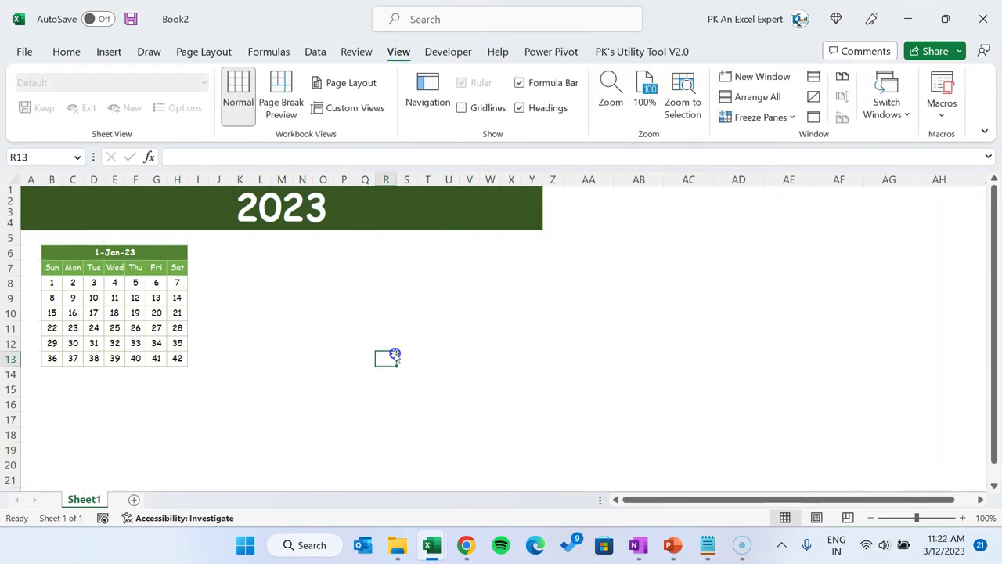
{"action": "key", "text": "alt+h"}
{"action": "left_click", "coordinate": [135, 266]}
Step: Apply the custom number format MMM-YYY to the month header in B6
{"action": "left_click", "coordinate": [85, 253]}
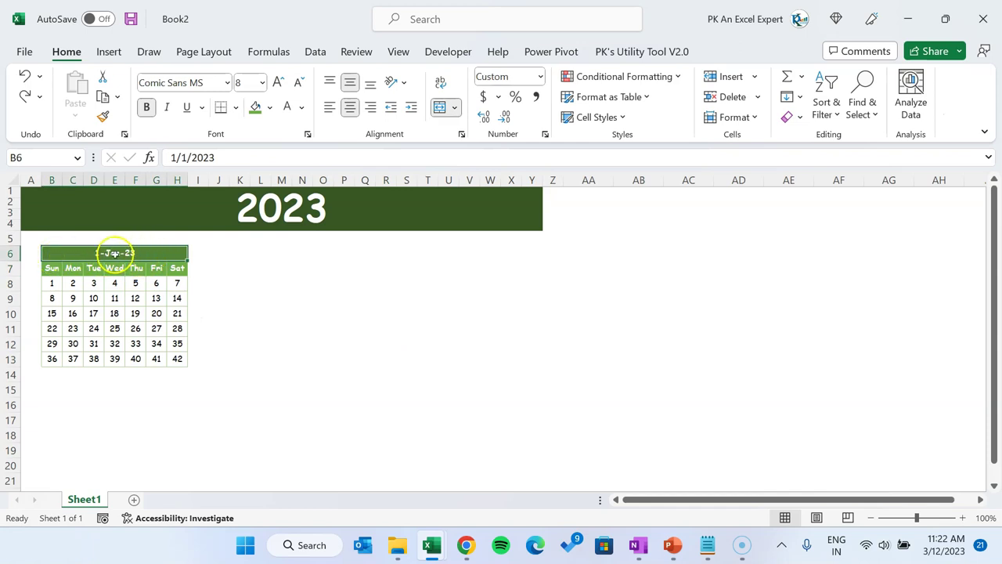
{"action": "key", "text": "alt+o"}
{"action": "key", "text": "e"}
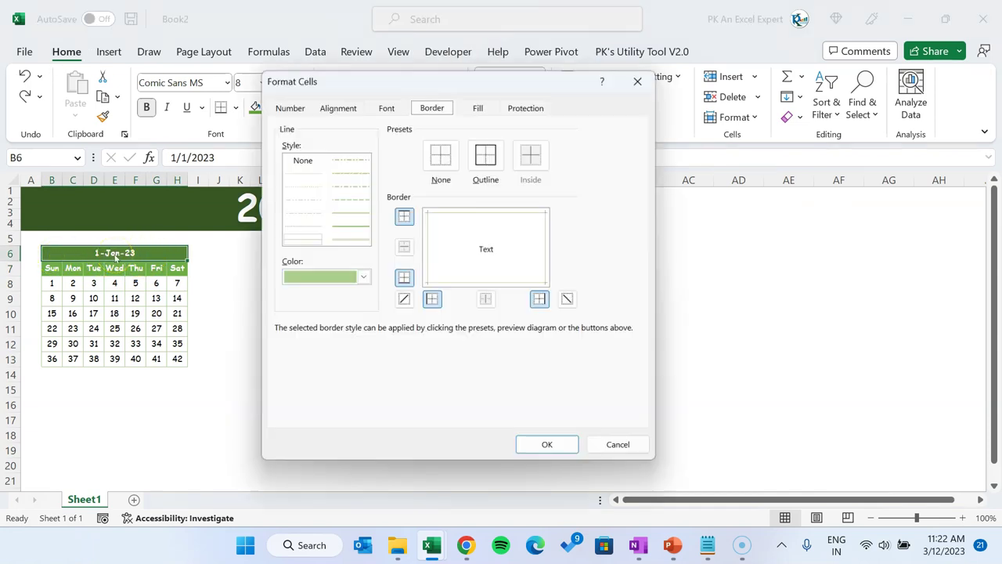
{"action": "left_click_drag", "start_coordinate": [334, 84], "coordinate": [299, 89]}
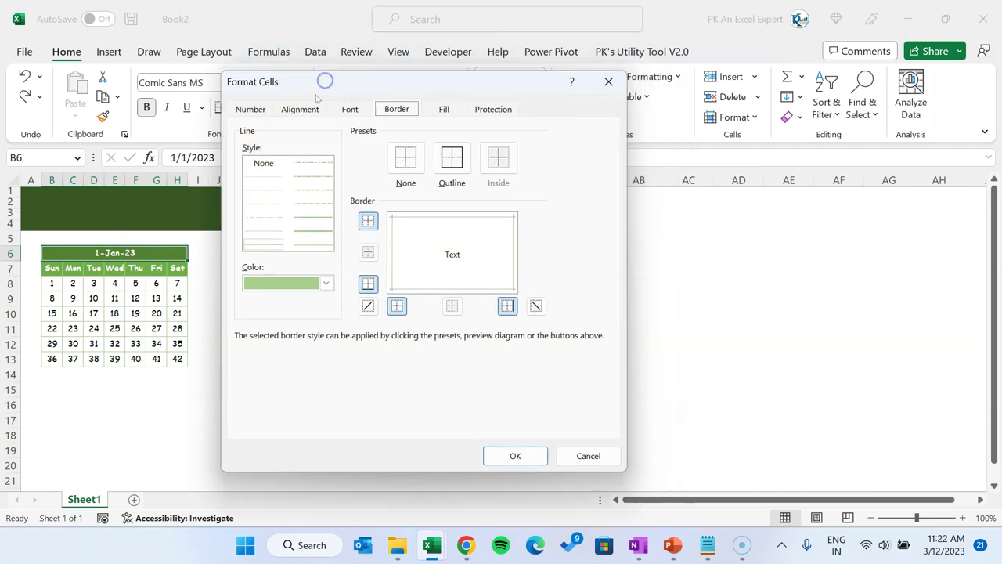
{"action": "left_click", "coordinate": [250, 109]}
{"action": "left_click", "coordinate": [251, 265]}
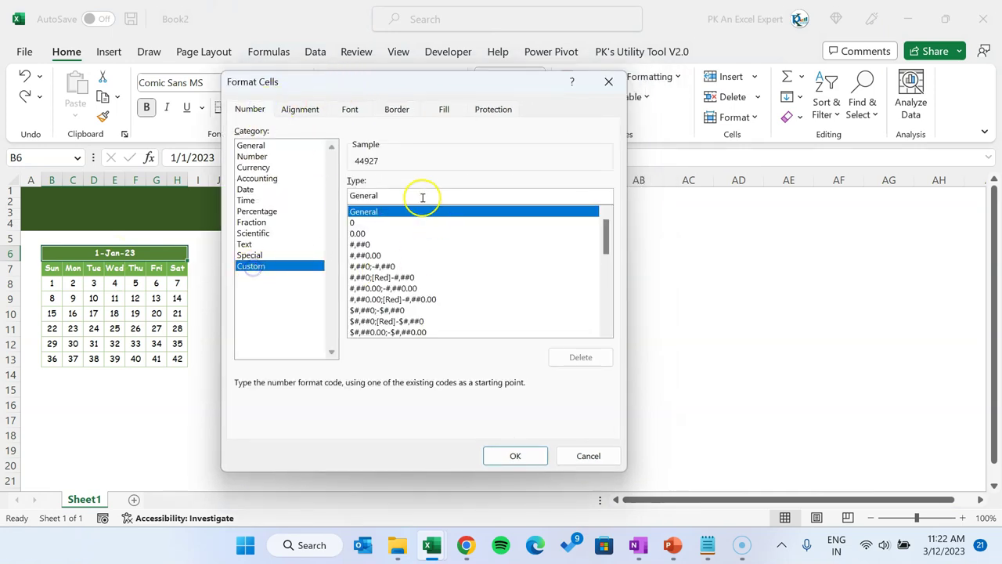
{"action": "type", "text": "MMM-YYY"}
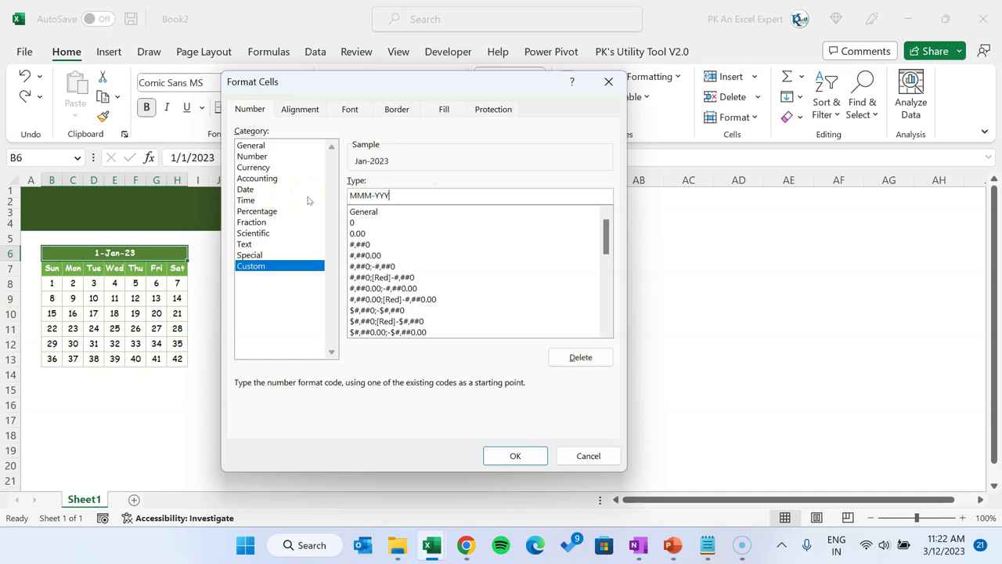
{"action": "left_click", "coordinate": [526, 459]}
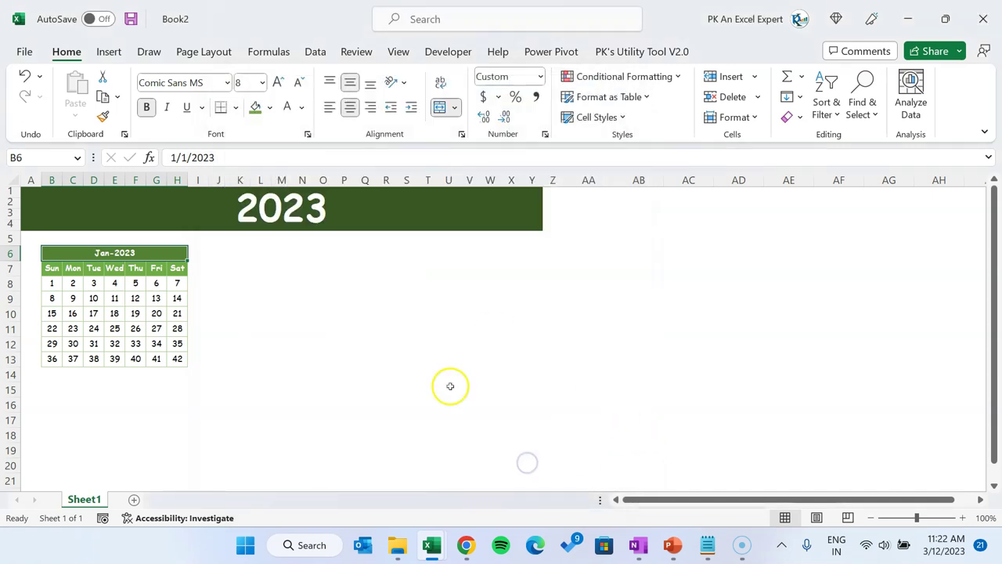
{"action": "left_click", "coordinate": [447, 388]}
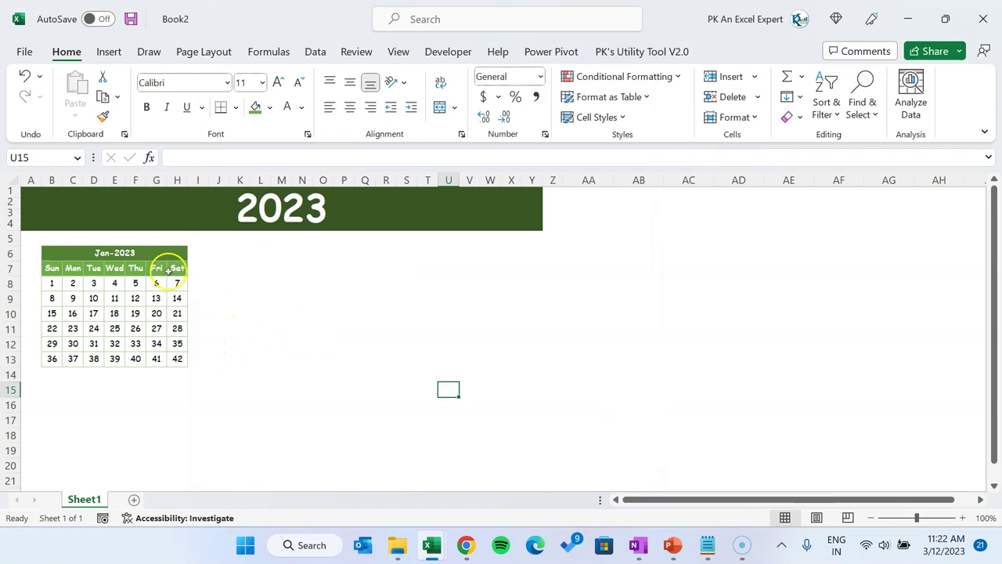
Step: Copy the January block B6:H13 and paste it at J6 and R6
{"action": "left_click_drag", "start_coordinate": [160, 255], "coordinate": [162, 359]}
{"action": "key", "text": "ctrl+c"}
{"action": "left_click", "coordinate": [228, 253]}
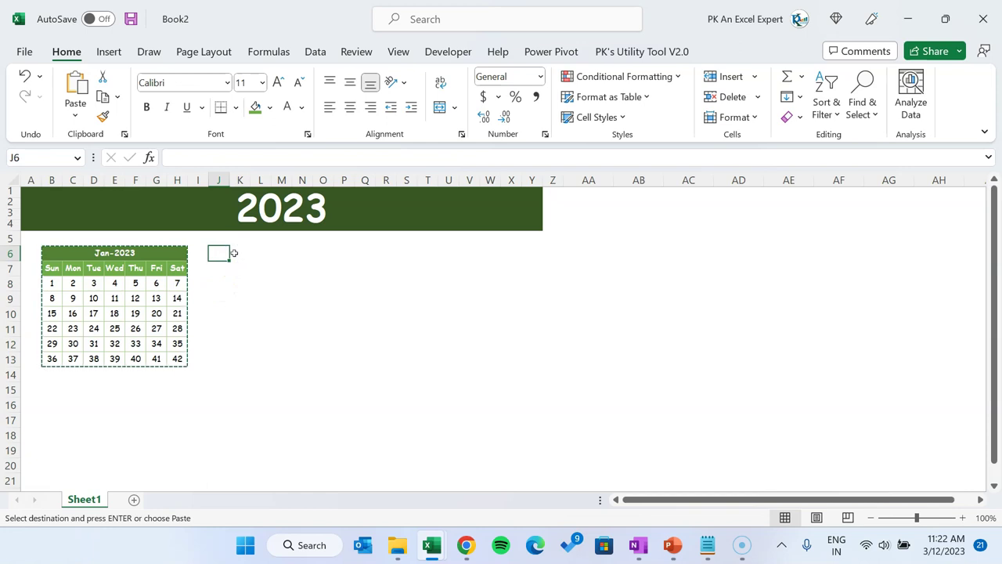
{"action": "key", "text": "ctrl+v"}
{"action": "key", "text": "Right"}
{"action": "key", "text": "Right"}
{"action": "key", "text": "ctrl+v"}
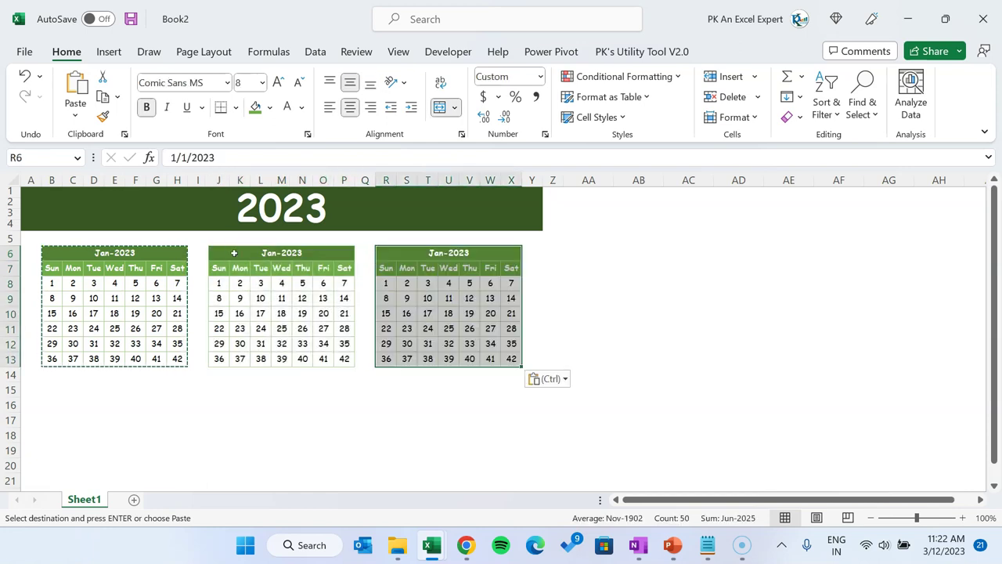
Step: Copy the row of three month blocks B6:X13 and paste it at B15 as the second row
{"action": "key", "text": "Escape"}
{"action": "key", "text": "Left"}
{"action": "key", "text": "Left"}
{"action": "key", "text": "Left"}
{"action": "key", "text": "Left"}
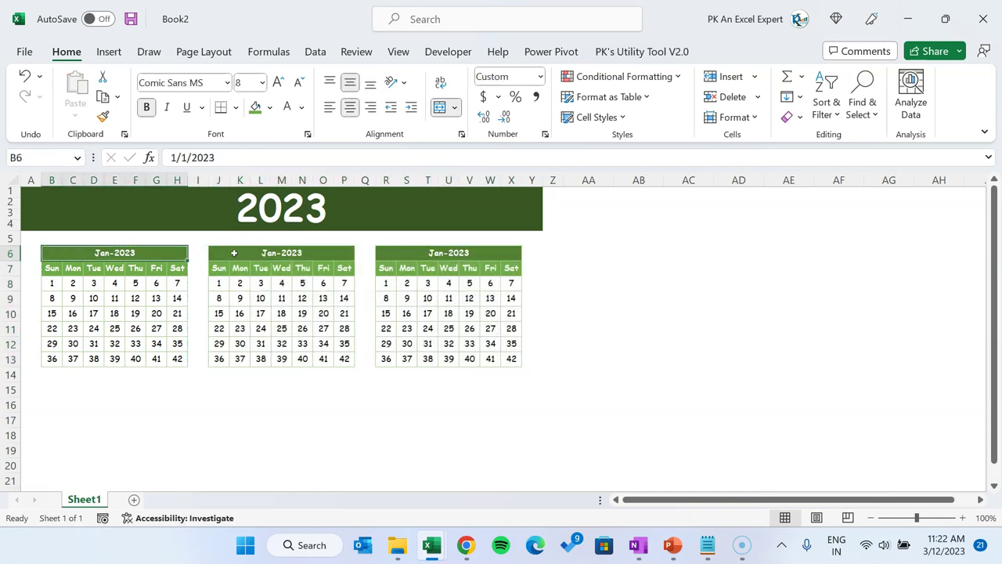
{"action": "key", "text": "shift+Right"}
{"action": "key", "text": "shift+Right"}
{"action": "key", "text": "shift+Right"}
{"action": "key", "text": "shift+Right"}
{"action": "key", "text": "shift+Down"}
{"action": "key", "text": "shift+Down"}
{"action": "key", "text": "shift+Down"}
{"action": "key", "text": "shift+Down"}
{"action": "key", "text": "shift+Down"}
{"action": "key", "text": "shift+Down"}
{"action": "key", "text": "shift+Down"}
{"action": "key", "text": "ctrl+c"}
{"action": "key", "text": "ctrl+Down"}
{"action": "key", "text": "Down"}
{"action": "key", "text": "Down"}
{"action": "key", "text": "ctrl+v"}
Step: Paste the copied row of three month blocks at B24 and B33 to complete twelve months
{"action": "key", "text": "ctrl+Down"}
{"action": "key", "text": "Down"}
{"action": "key", "text": "Down"}
{"action": "key", "text": "ctrl+v"}
{"action": "key", "text": "ctrl+Down"}
{"action": "key", "text": "Down"}
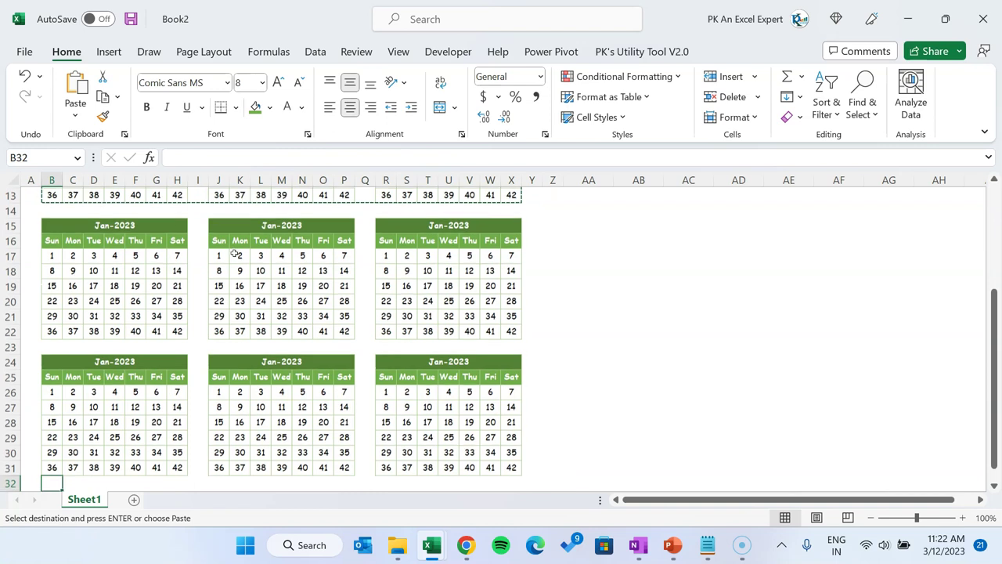
{"action": "key", "text": "Down"}
{"action": "key", "text": "ctrl+v"}
{"action": "key", "text": "Escape"}
{"action": "left_click", "coordinate": [509, 334]}
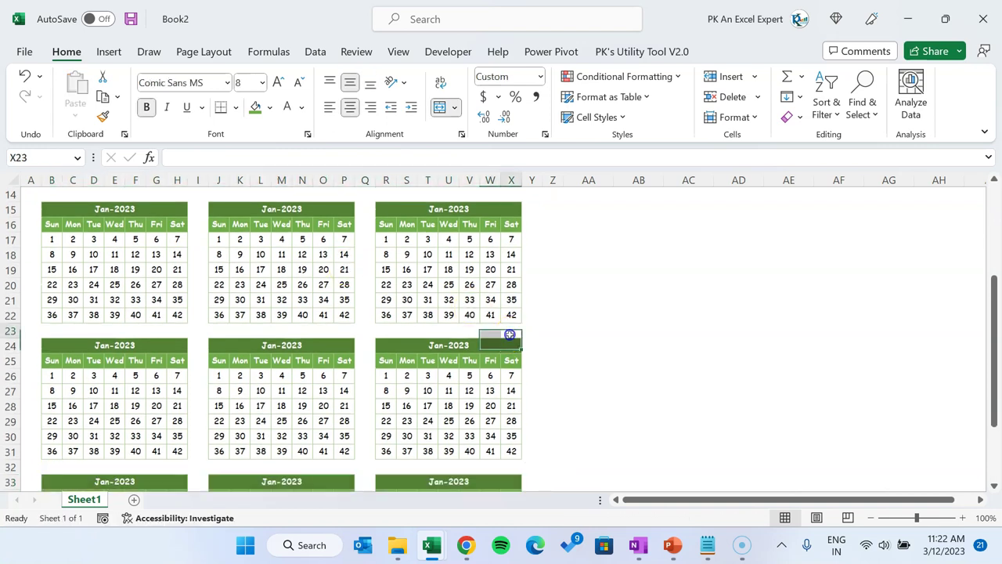
{"action": "scroll", "coordinate": [510, 334], "scroll_direction": "down", "scroll_amount": 2}
{"action": "scroll", "coordinate": [541, 438], "scroll_direction": "down", "scroll_amount": 1}
{"action": "scroll", "coordinate": [531, 435], "scroll_direction": "down", "scroll_amount": 1}
{"action": "scroll", "coordinate": [537, 387], "scroll_direction": "up", "scroll_amount": 8}
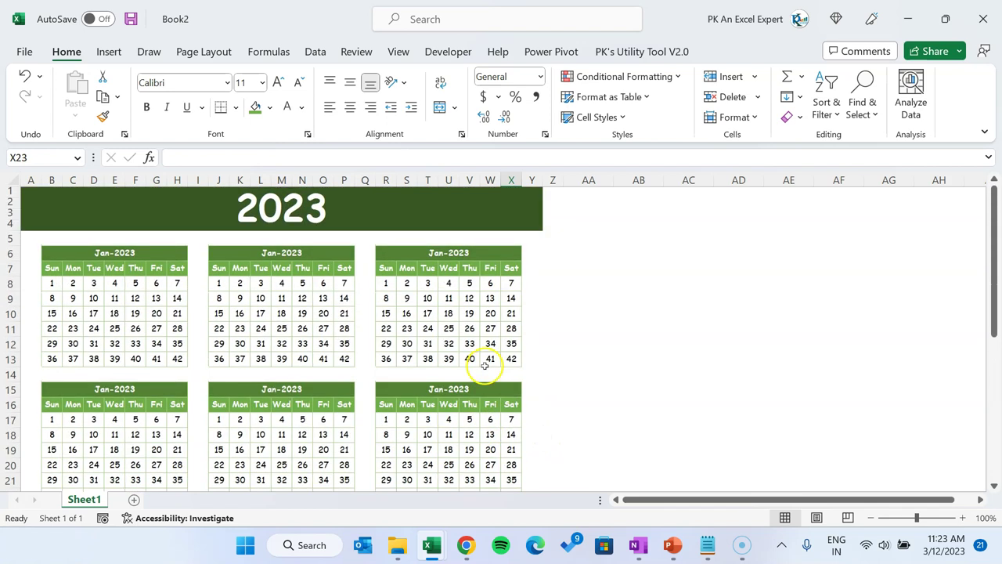
Step: Set the sheet's page orientation to Portrait
{"action": "left_click", "coordinate": [469, 282]}
{"action": "left_click", "coordinate": [465, 254]}
{"action": "left_click", "coordinate": [205, 51]}
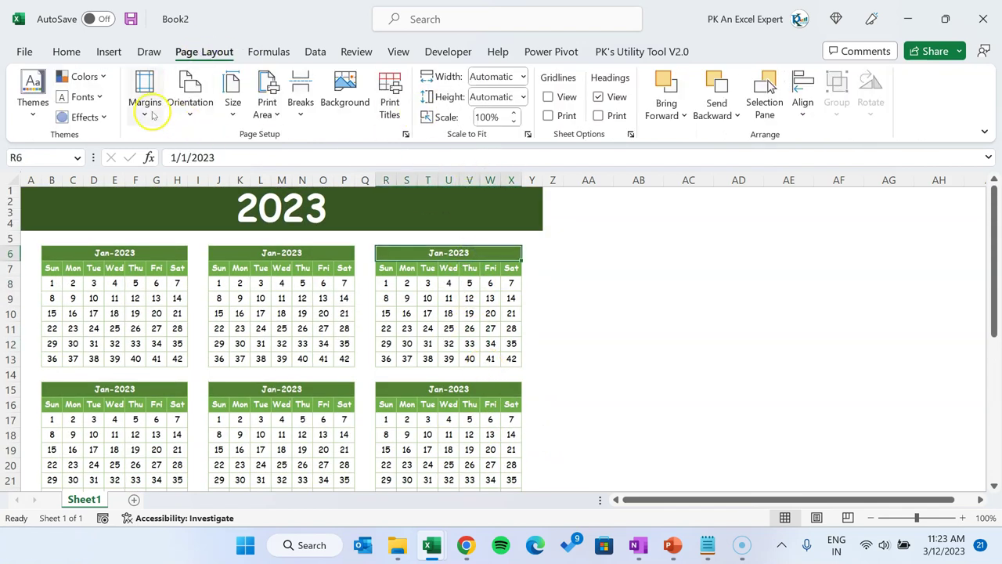
{"action": "left_click", "coordinate": [189, 101]}
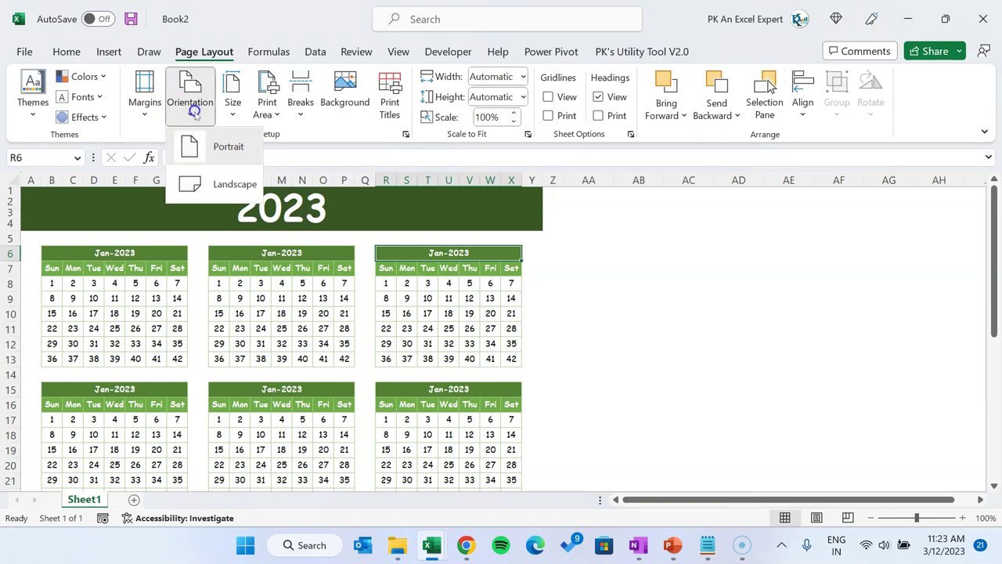
{"action": "left_click", "coordinate": [229, 150]}
{"action": "left_click", "coordinate": [485, 285]}
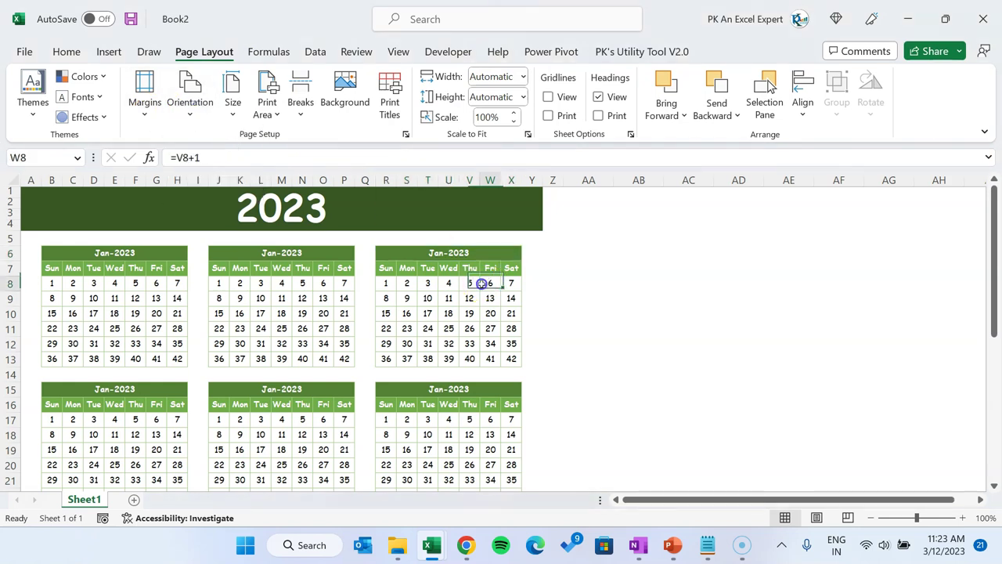
Step: Check in the print preview how the calendar fits on the A4 portrait page
{"action": "key", "text": "ctrl+p"}
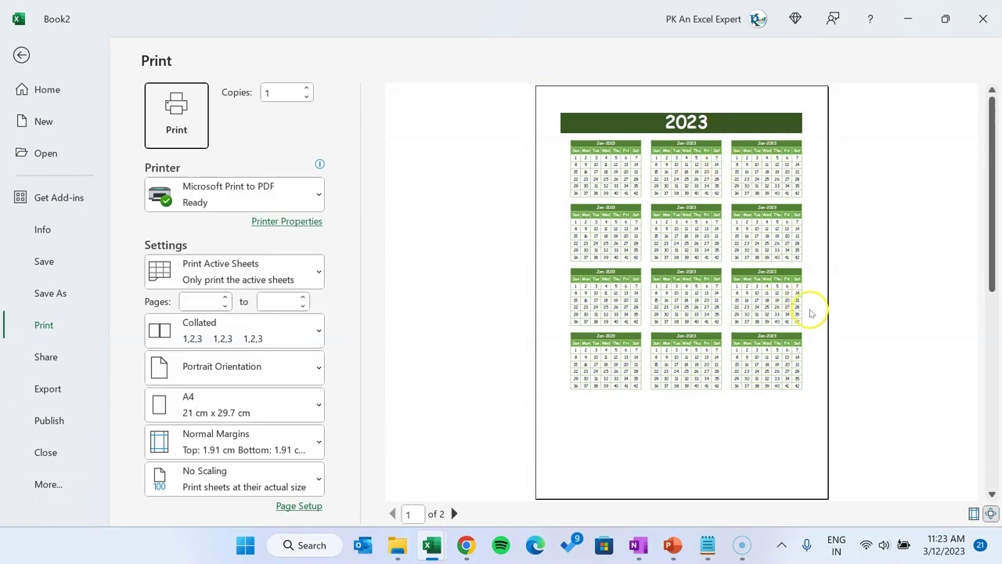
{"action": "key", "text": "Escape"}
{"action": "left_click", "coordinate": [638, 283]}
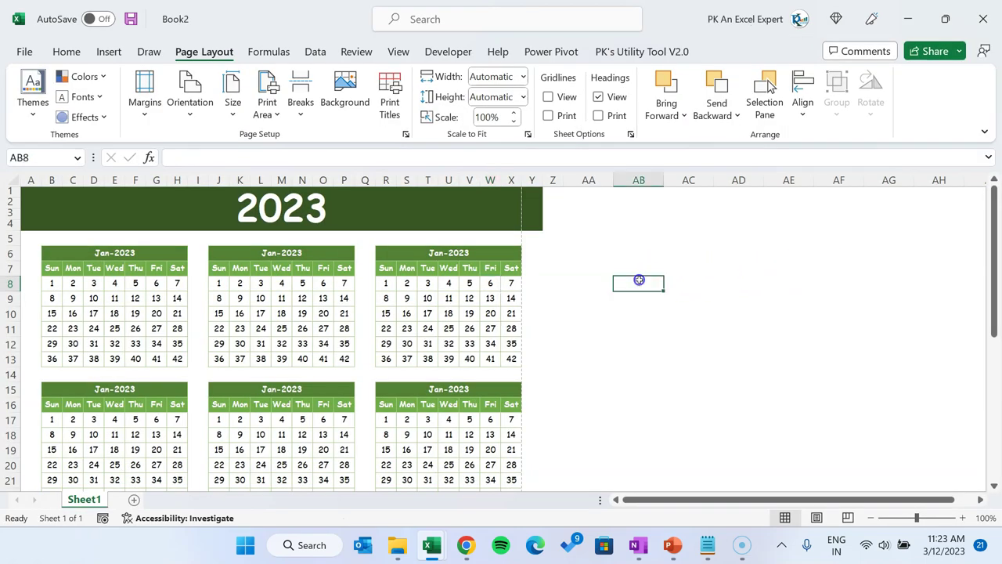
Step: Narrow the margin columns Y and A on both sides of the calendar to about half their width
{"action": "left_click", "coordinate": [534, 209]}
{"action": "left_click", "coordinate": [533, 180]}
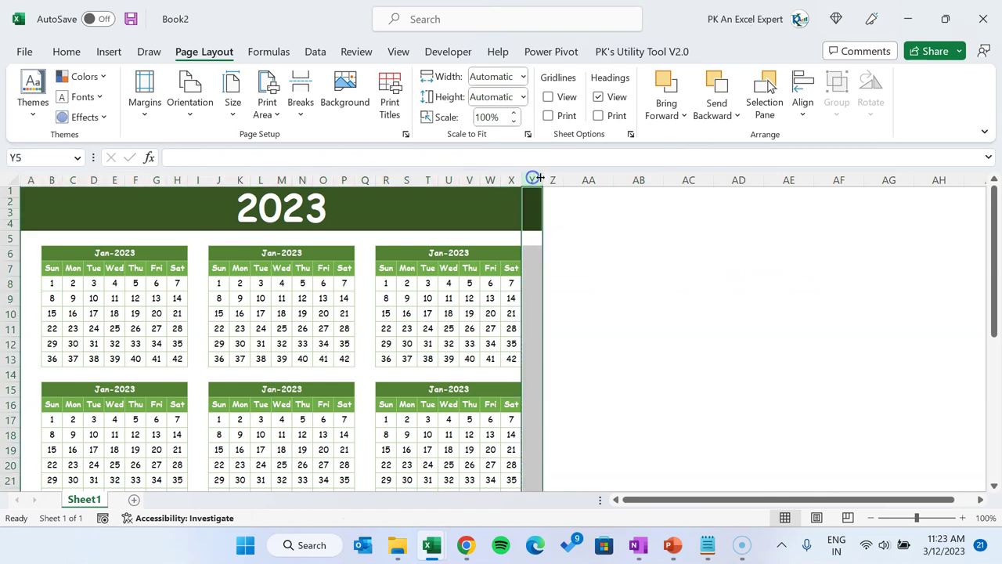
{"action": "left_click_drag", "start_coordinate": [541, 178], "coordinate": [531, 178]}
{"action": "left_click_drag", "start_coordinate": [42, 179], "coordinate": [26, 182]}
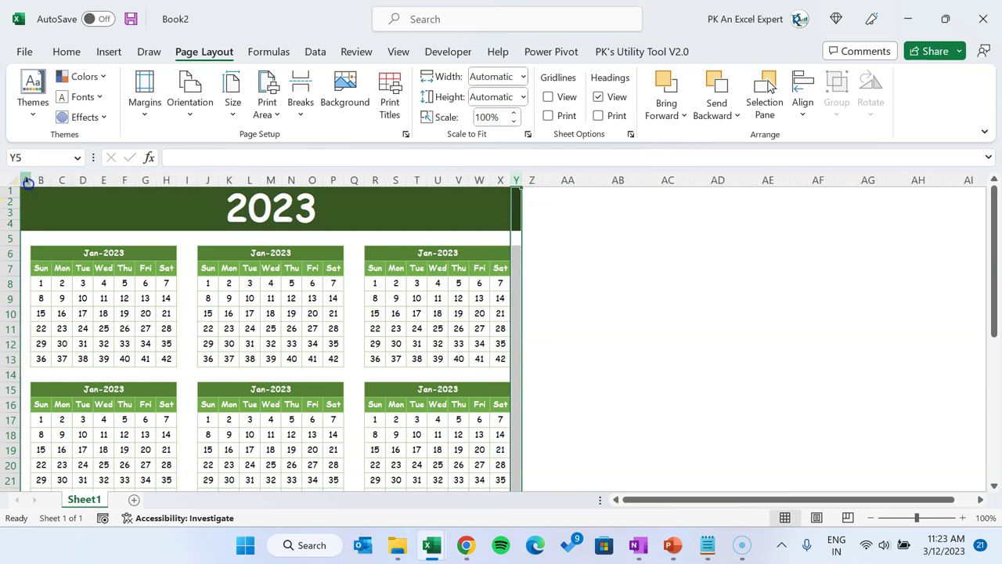
{"action": "left_click", "coordinate": [568, 332]}
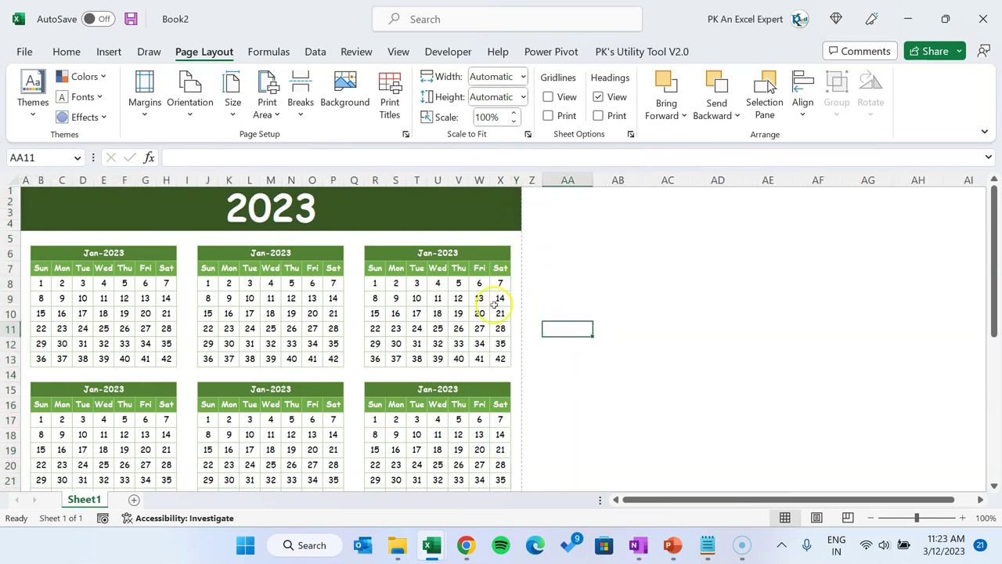
Step: Check the print preview again with the narrowed margin columns
{"action": "key", "text": "ctrl+p"}
{"action": "key", "text": "Escape"}
{"action": "left_click", "coordinate": [642, 316]}
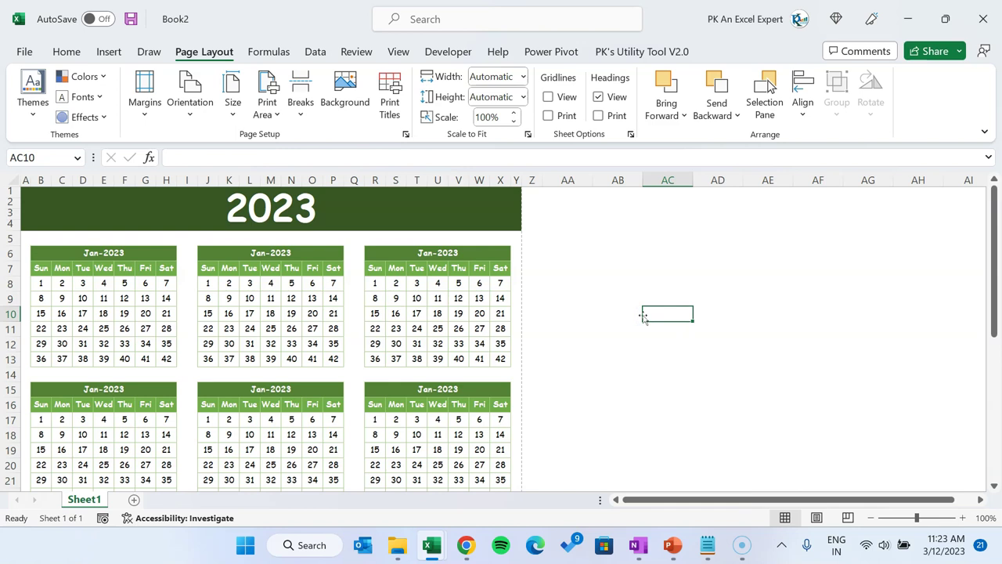
{"action": "left_click", "coordinate": [589, 293]}
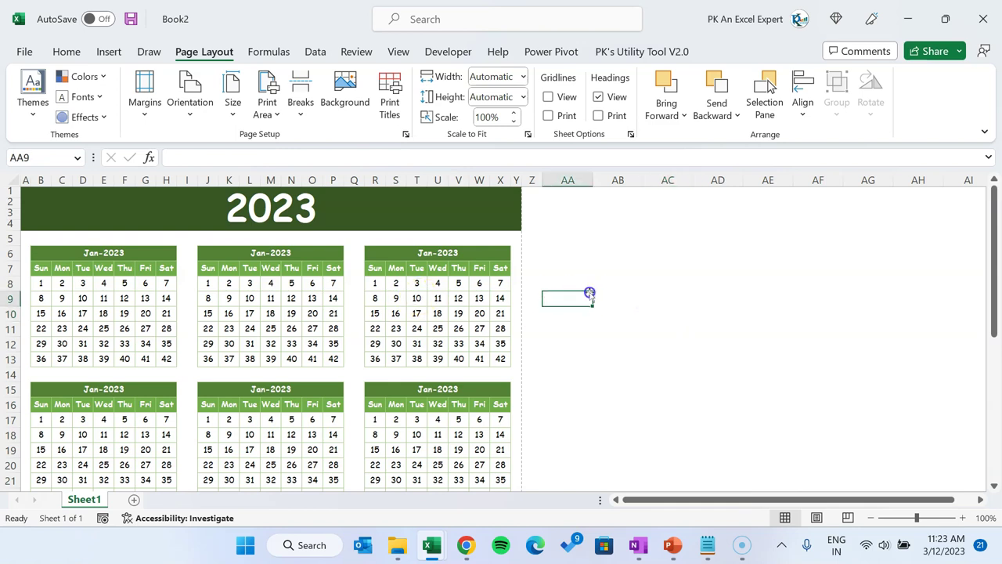
Step: Rename Sheet1 as Calendar
{"action": "double_click", "coordinate": [99, 499]}
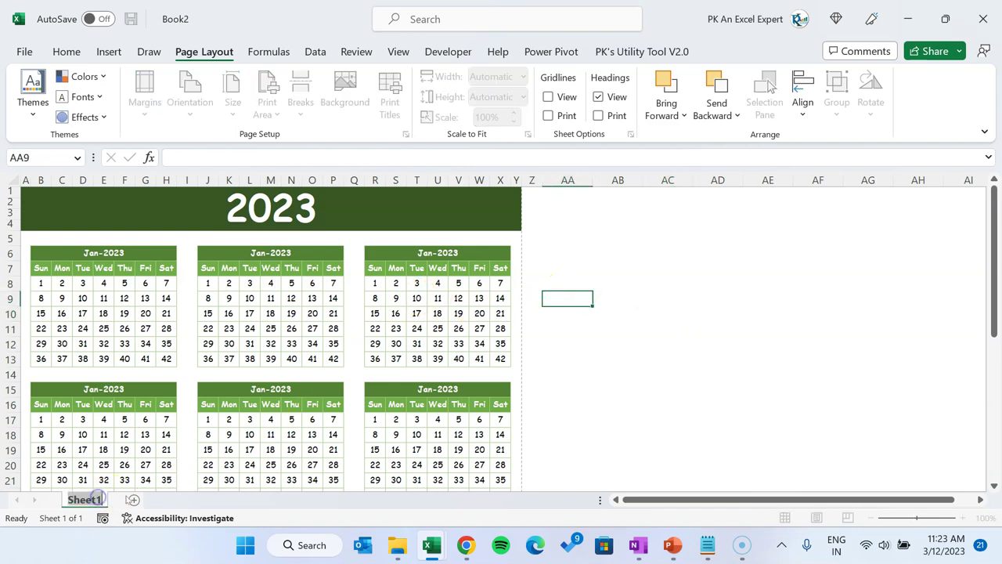
{"action": "type", "text": "Calendar"}
{"action": "key", "text": "Return"}
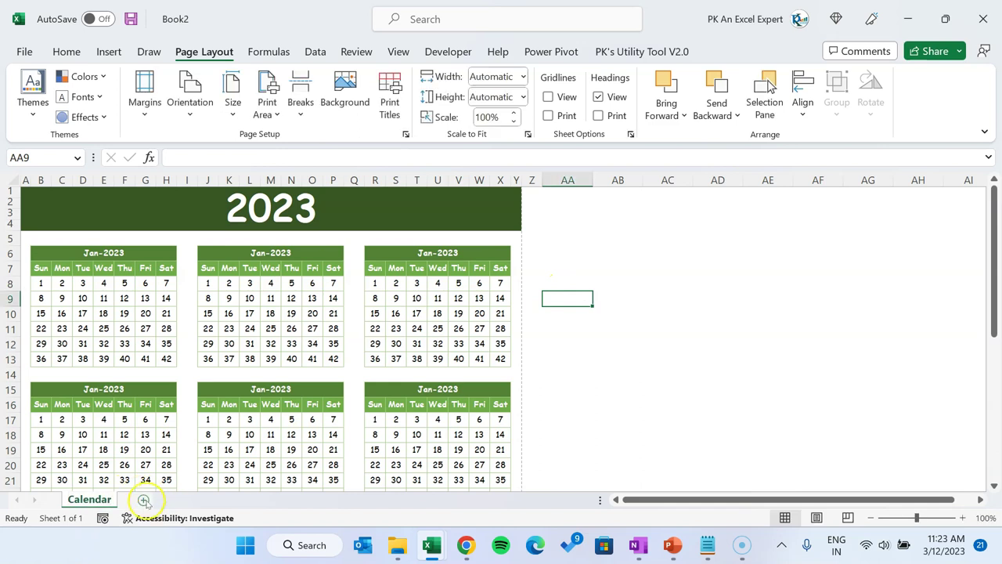
Step: Add a new worksheet and name it Setting
{"action": "left_click", "coordinate": [141, 499]}
{"action": "type", "text": "S"}
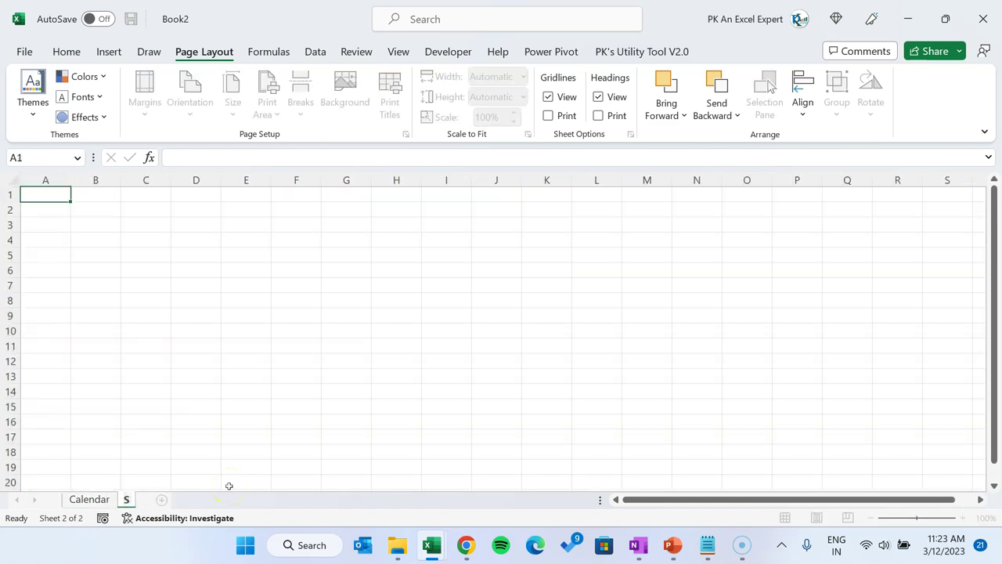
{"action": "type", "text": "etting"}
{"action": "left_click", "coordinate": [195, 314]}
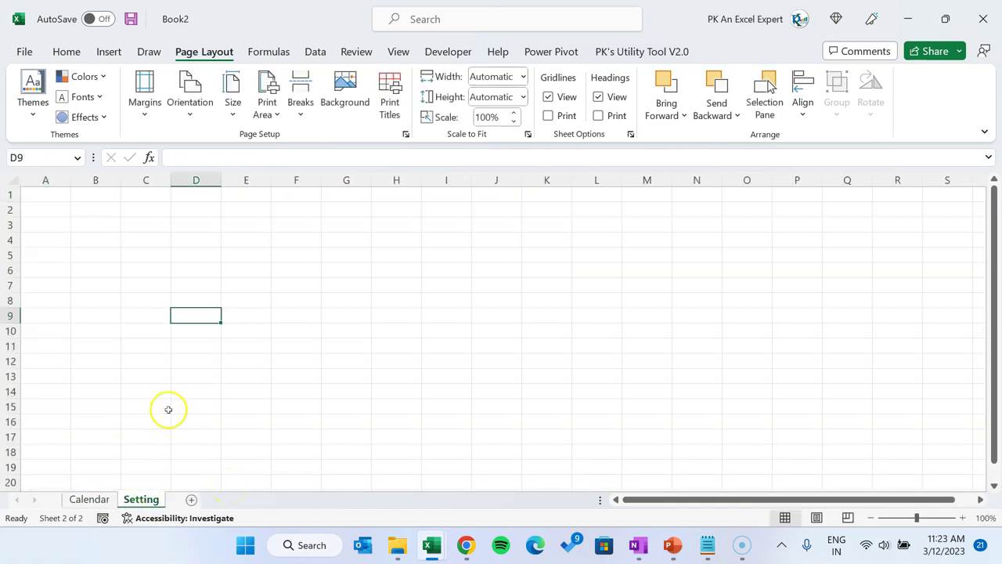
Step: On the Calendar sheet, draw a rounded rectangle about 6.72 by 10.62 cm beside the calendar and reduce its corner rounding
{"action": "left_click", "coordinate": [102, 499]}
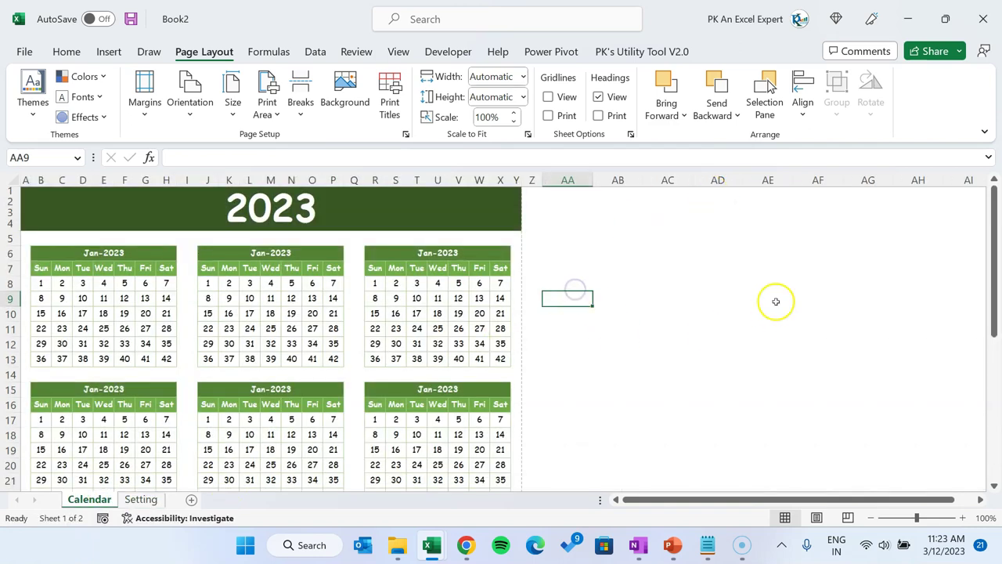
{"action": "left_click", "coordinate": [669, 270]}
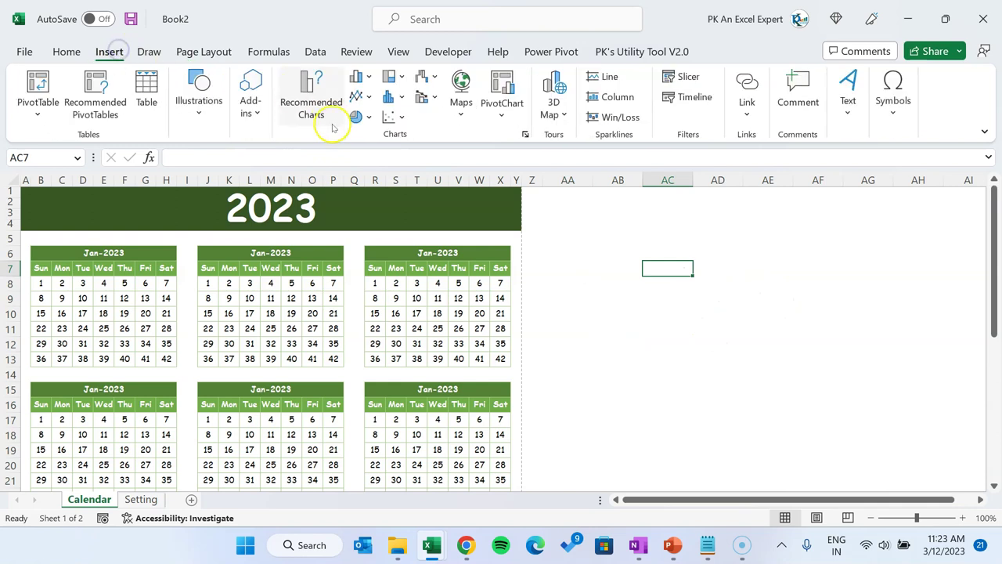
{"action": "left_click", "coordinate": [199, 90]}
{"action": "left_click", "coordinate": [228, 168]}
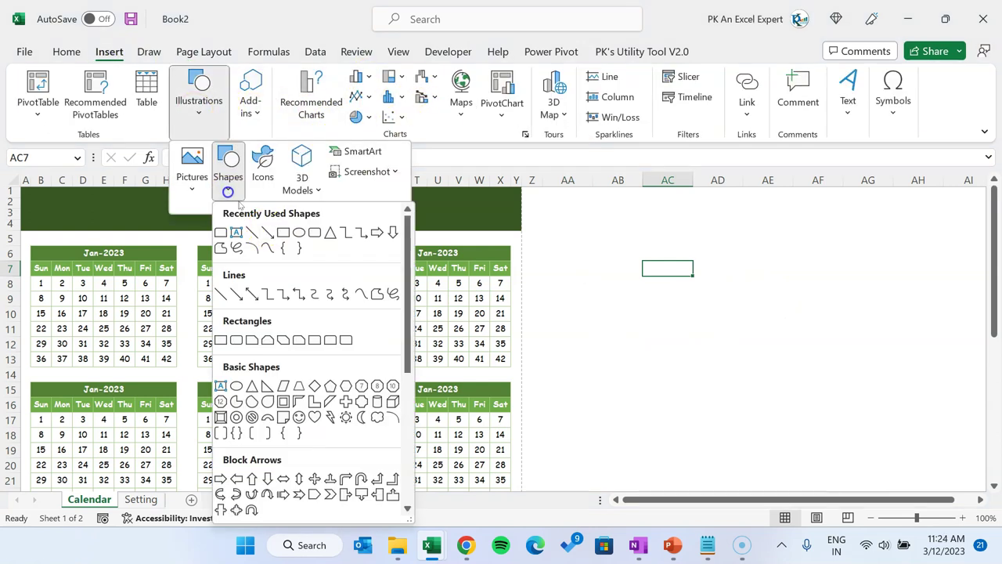
{"action": "left_click", "coordinate": [236, 340]}
{"action": "left_click_drag", "start_coordinate": [623, 231], "coordinate": [938, 429]}
{"action": "left_click_drag", "start_coordinate": [662, 228], "coordinate": [634, 230]}
{"action": "left_click_drag", "start_coordinate": [789, 263], "coordinate": [782, 259]}
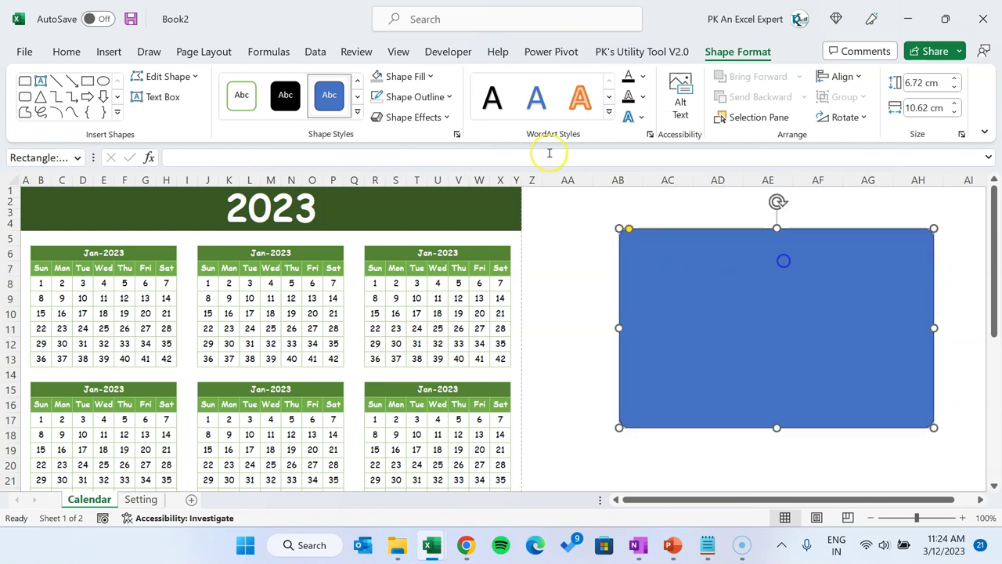
Step: Fill the rounded rectangle with very light grey and give it a dark grey outline
{"action": "left_click", "coordinate": [415, 79]}
{"action": "left_click", "coordinate": [374, 160]}
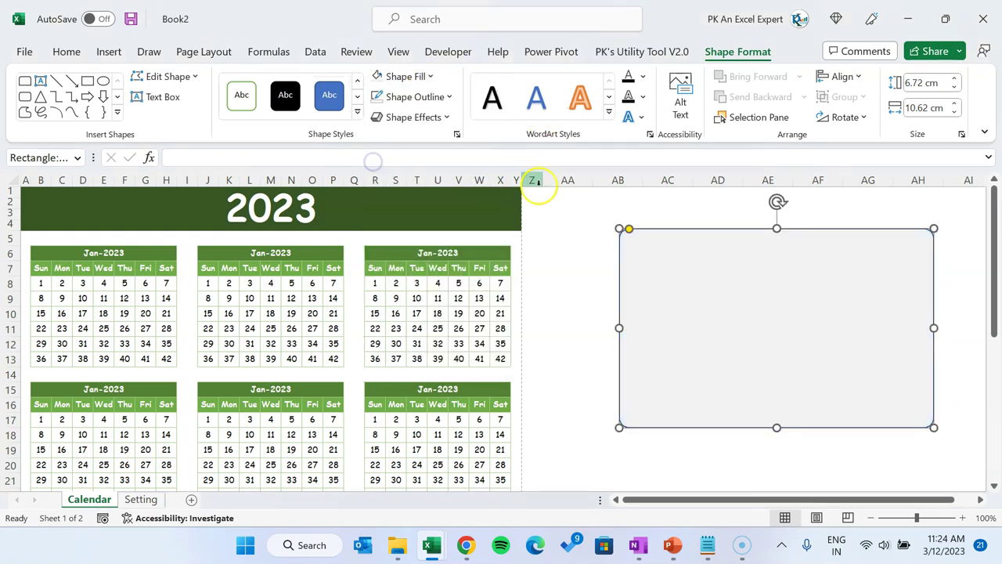
{"action": "left_click", "coordinate": [415, 96]}
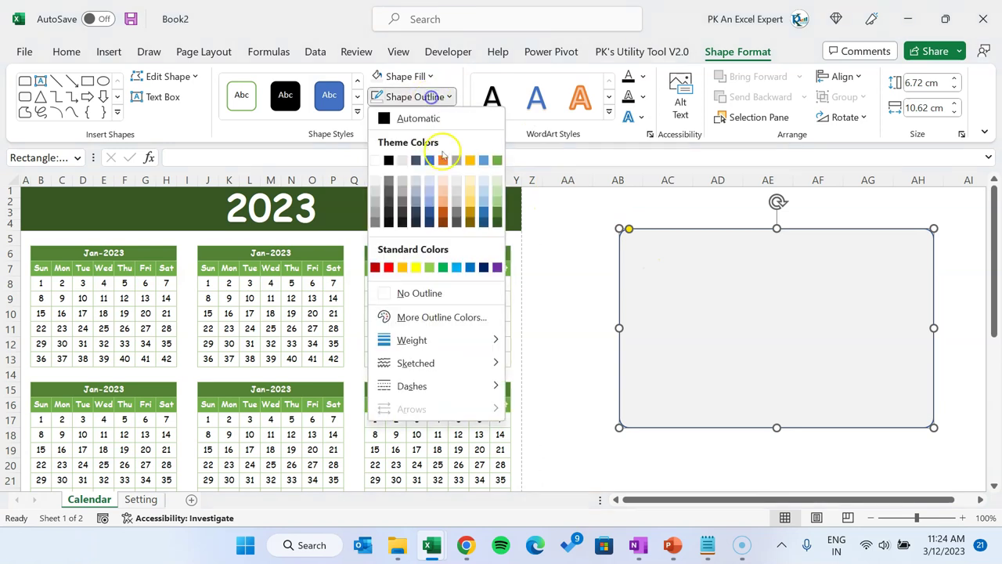
{"action": "left_click", "coordinate": [377, 223]}
{"action": "left_click", "coordinate": [667, 203]}
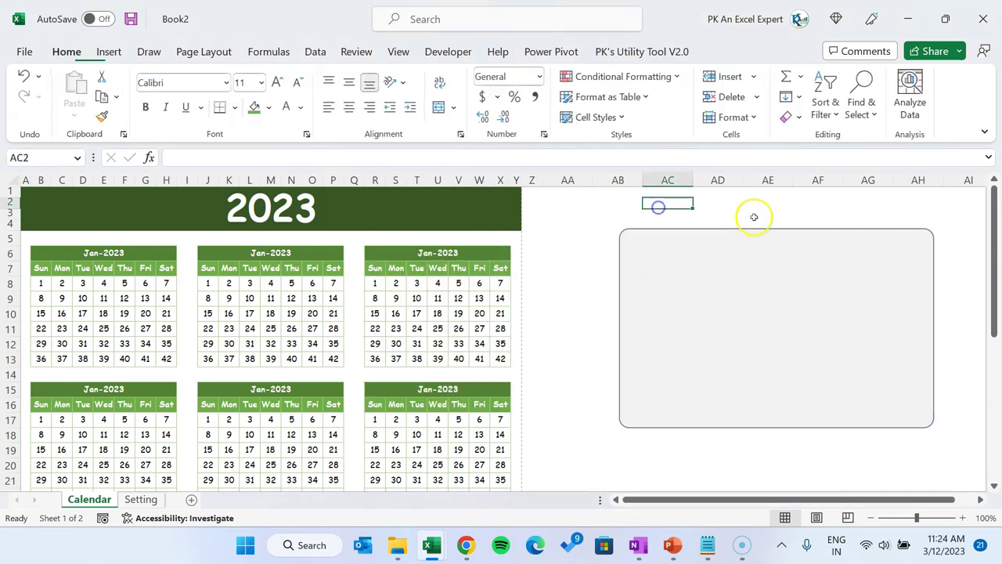
Step: Draw a rectangle with rounded top corners, about 1.02 by 10.6 cm, as a header strip along the panel's upper edge
{"action": "left_click", "coordinate": [115, 56]}
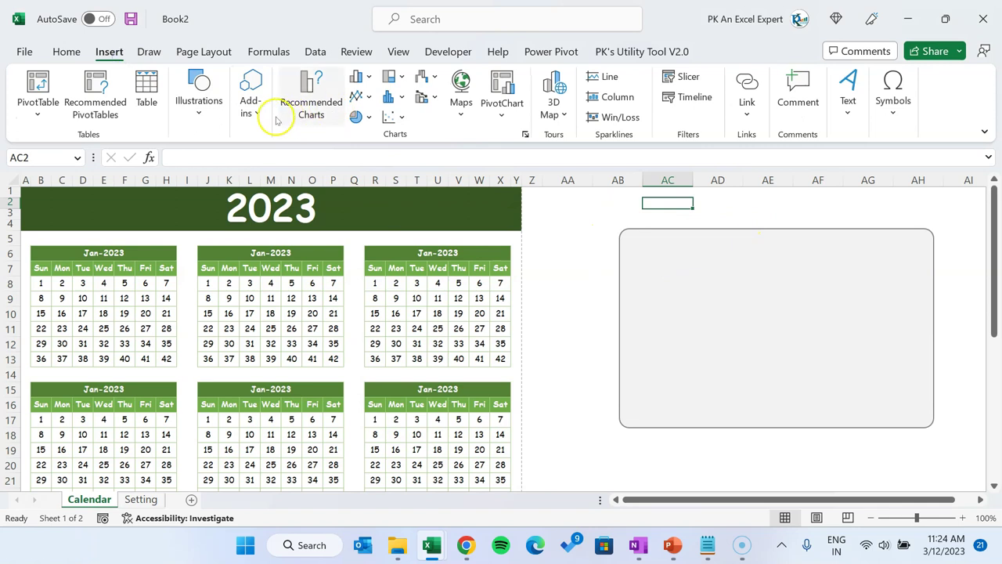
{"action": "left_click", "coordinate": [198, 109]}
{"action": "left_click", "coordinate": [227, 184]}
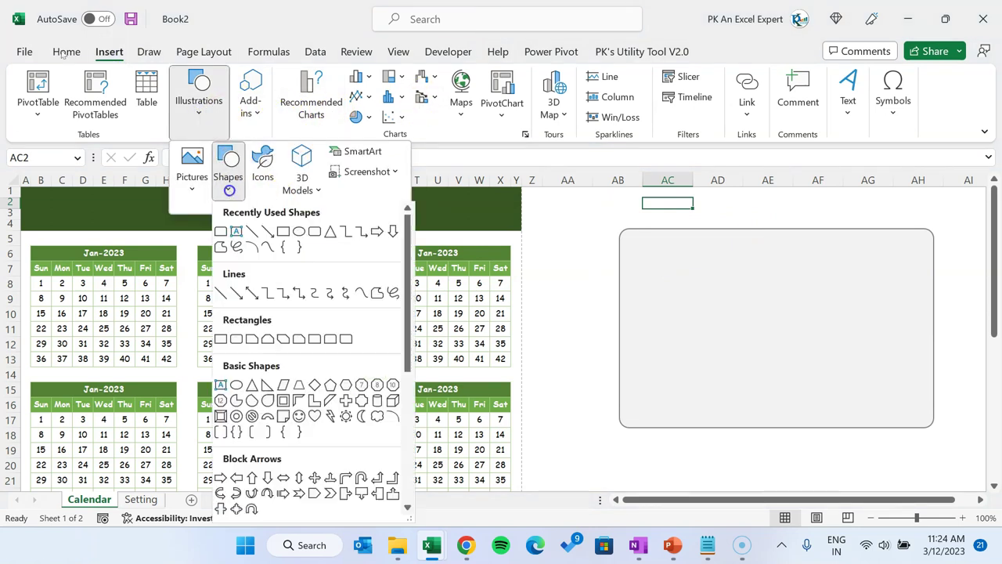
{"action": "left_click", "coordinate": [329, 341]}
{"action": "mouse_move", "coordinate": [619, 232]}
{"action": "left_mouse_down"}
{"action": "mouse_move", "coordinate": [850, 266]}
{"action": "mouse_move", "coordinate": [926, 269]}
{"action": "mouse_move", "coordinate": [933, 258]}
{"action": "left_mouse_up"}
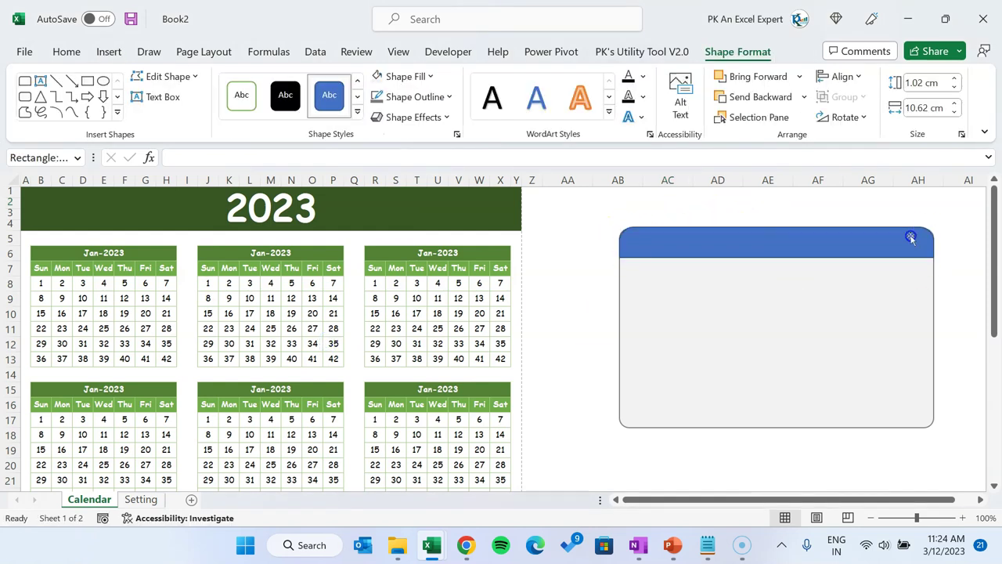
Step: Remove the header strip's outline and fill it with a medium grey
{"action": "left_click", "coordinate": [415, 97]}
{"action": "left_click", "coordinate": [423, 295]}
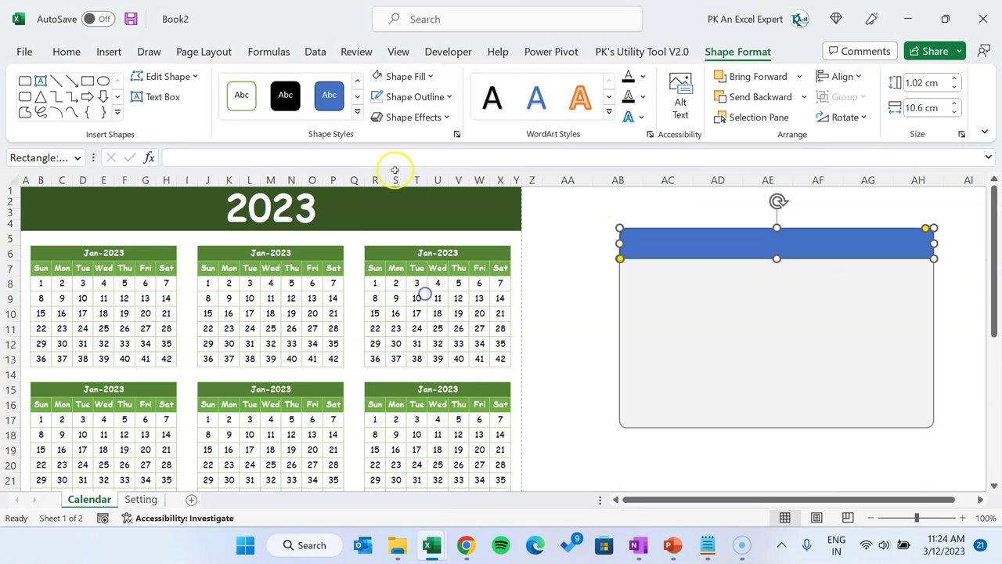
{"action": "left_click", "coordinate": [401, 75]}
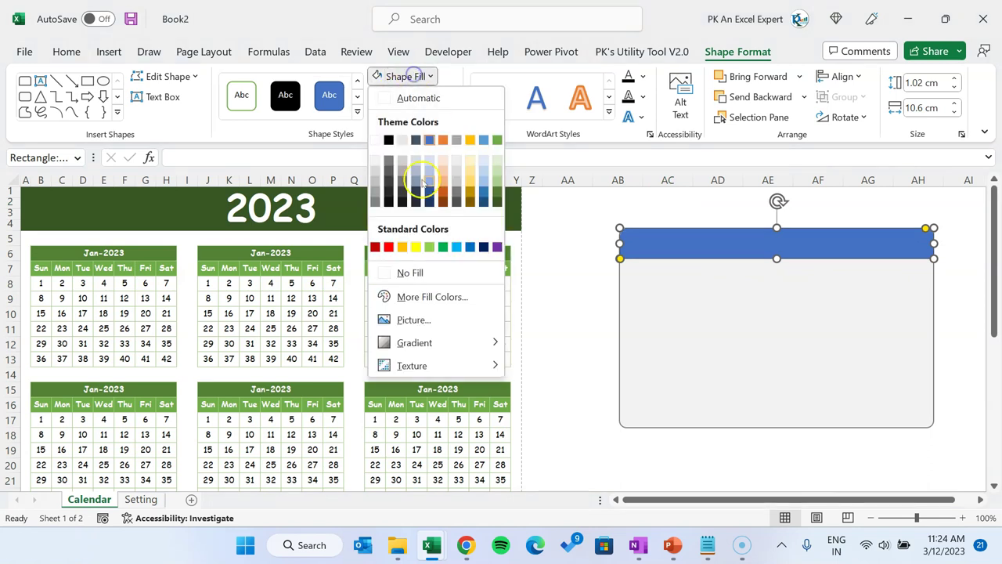
{"action": "left_click", "coordinate": [374, 181]}
{"action": "key", "text": "Escape"}
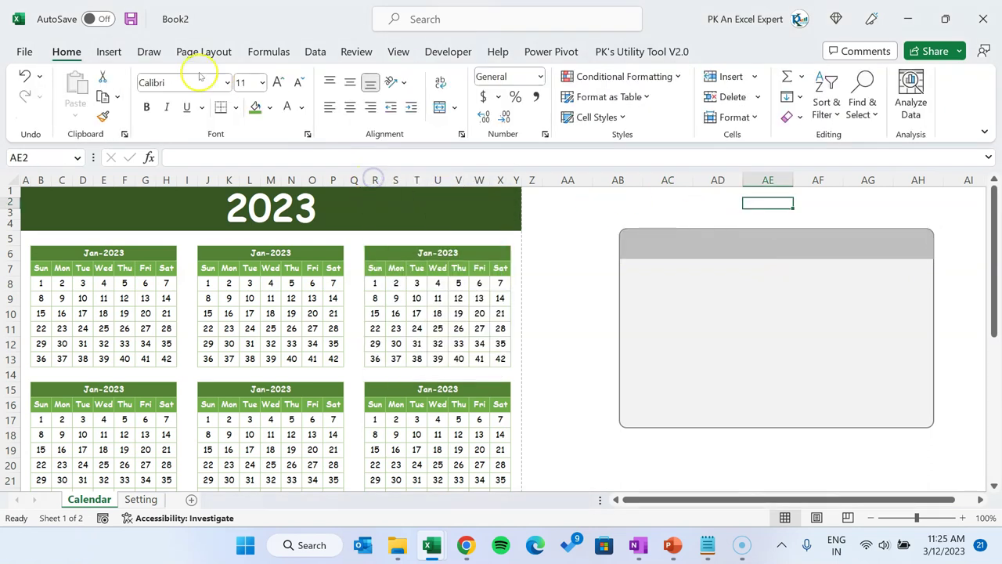
Step: Insert a WordArt in the plain black style with the text "Control Panel"
{"action": "left_click", "coordinate": [110, 52]}
{"action": "left_click", "coordinate": [848, 92]}
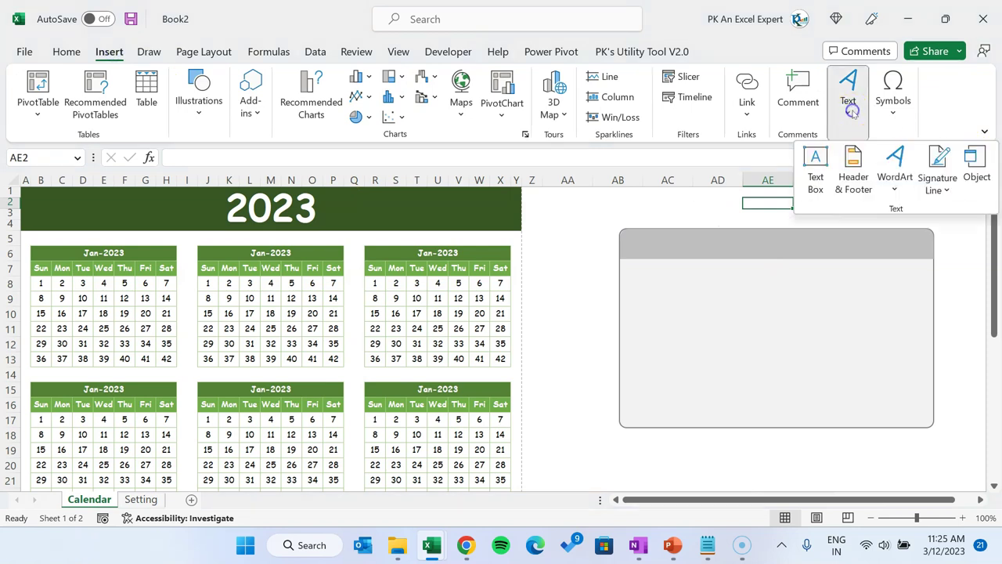
{"action": "left_click", "coordinate": [893, 187]}
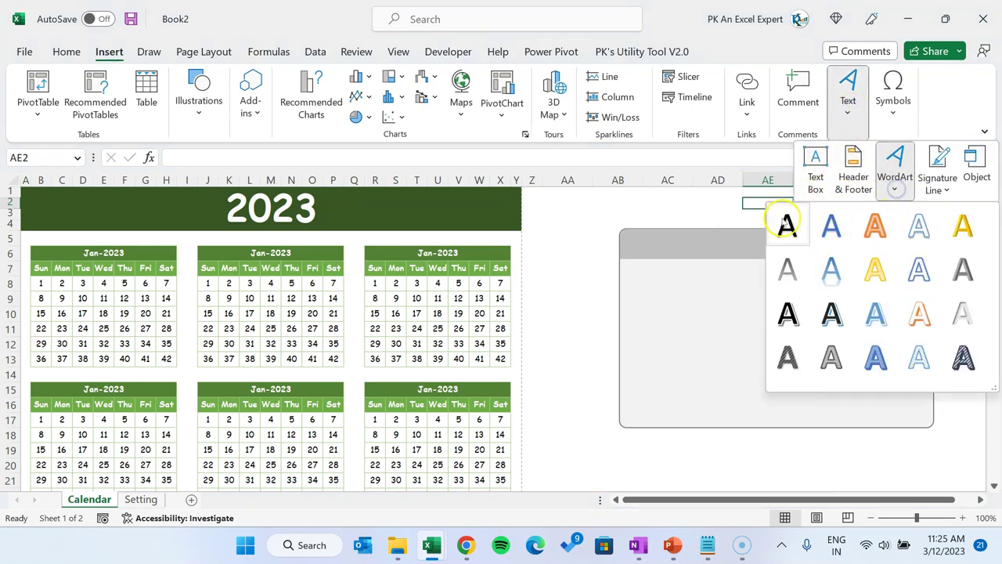
{"action": "left_click", "coordinate": [786, 225]}
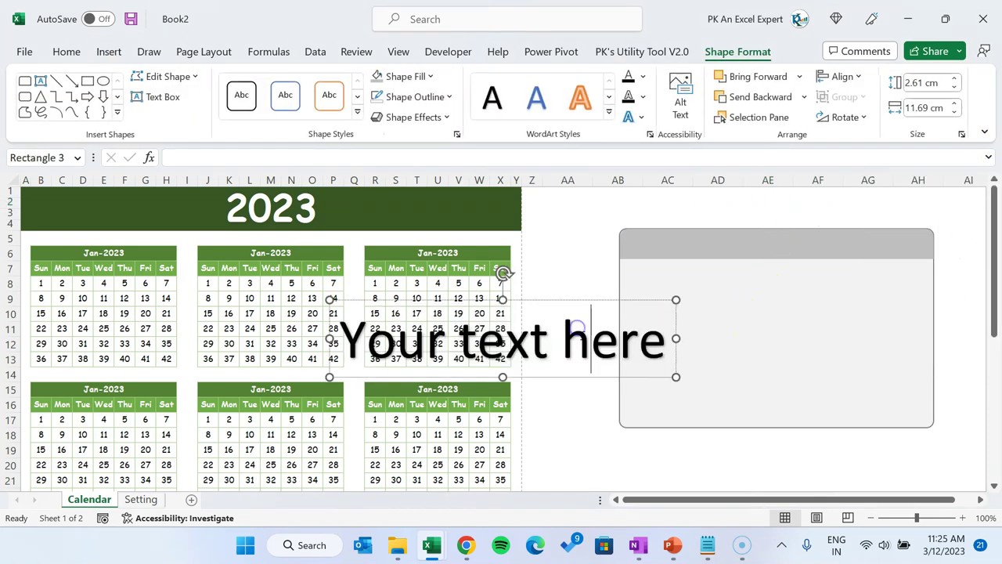
{"action": "type", "text": "Control Panel"}
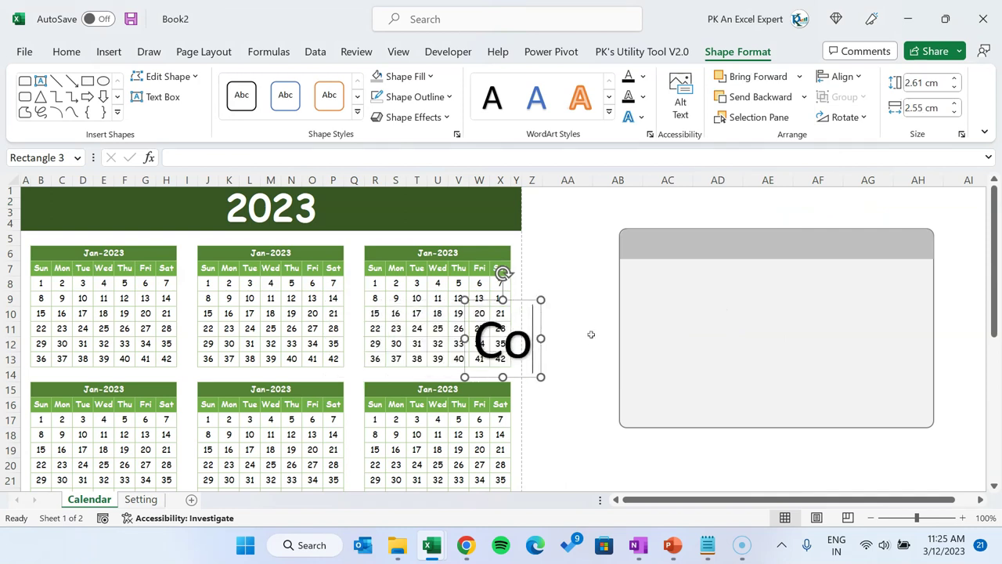
Step: Reduce the "Control Panel" WordArt to 28 pt and centre it on the panel's header strip
{"action": "left_click_drag", "start_coordinate": [422, 299], "coordinate": [630, 248]}
{"action": "left_click", "coordinate": [67, 51]}
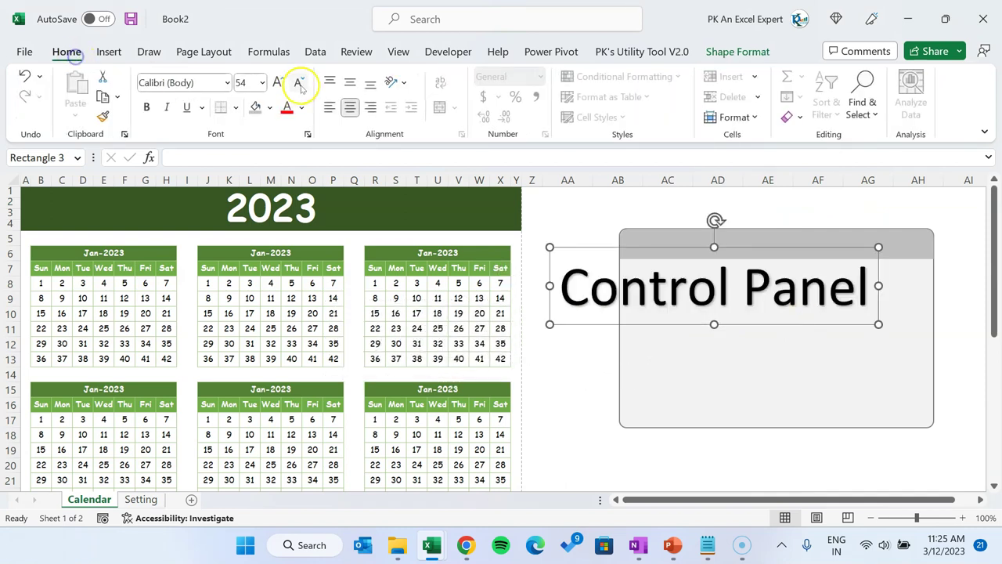
{"action": "left_click", "coordinate": [300, 82]}
{"action": "left_click", "coordinate": [301, 82]}
{"action": "left_click", "coordinate": [300, 83]}
{"action": "left_click", "coordinate": [300, 82]}
{"action": "left_click", "coordinate": [301, 82]}
{"action": "left_click", "coordinate": [301, 83]}
{"action": "left_click_drag", "start_coordinate": [768, 296], "coordinate": [827, 266]}
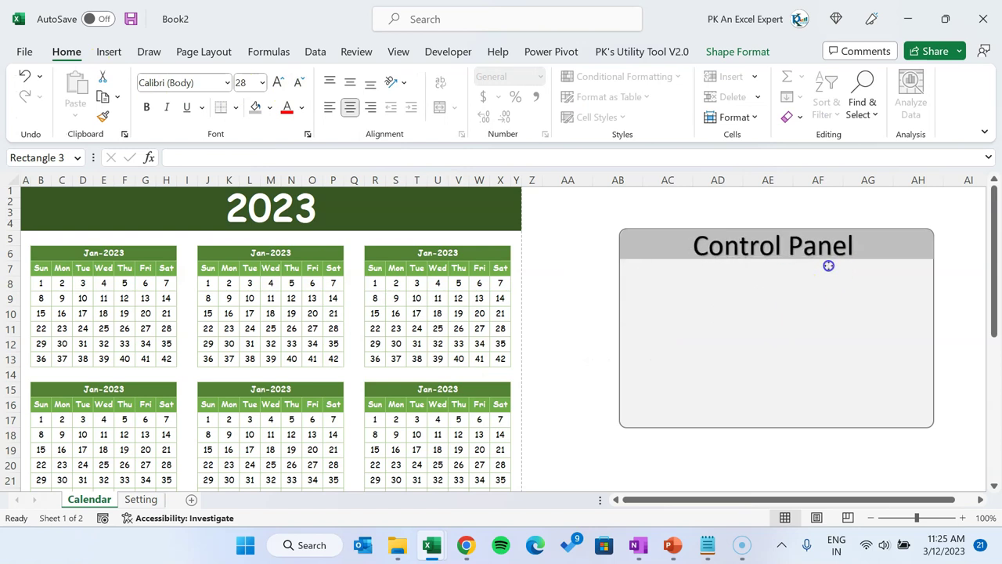
{"action": "left_click", "coordinate": [562, 227]}
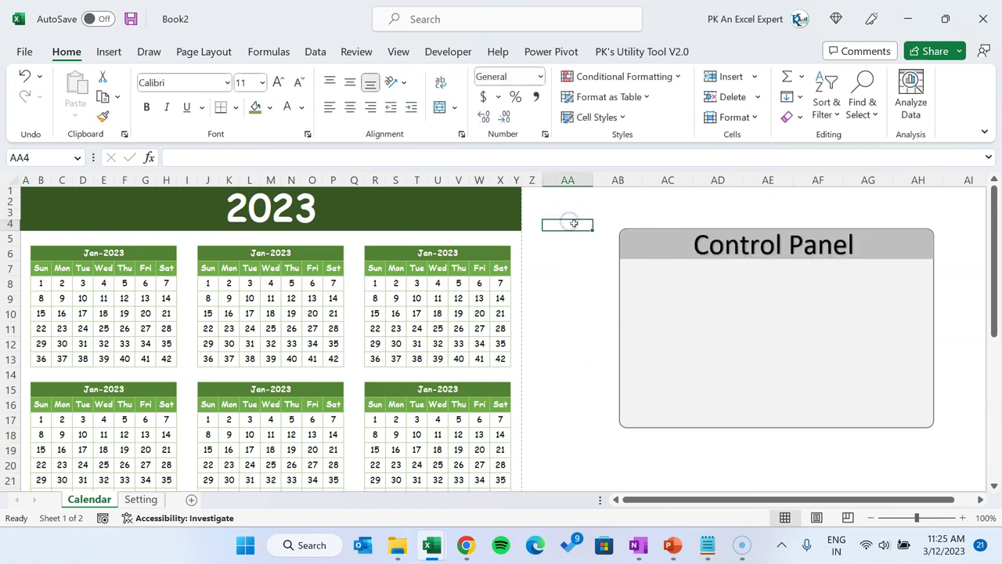
Step: Add a group box form control in the left part of the panel, below the header, and caption it "Input"
{"action": "left_click", "coordinate": [448, 50]}
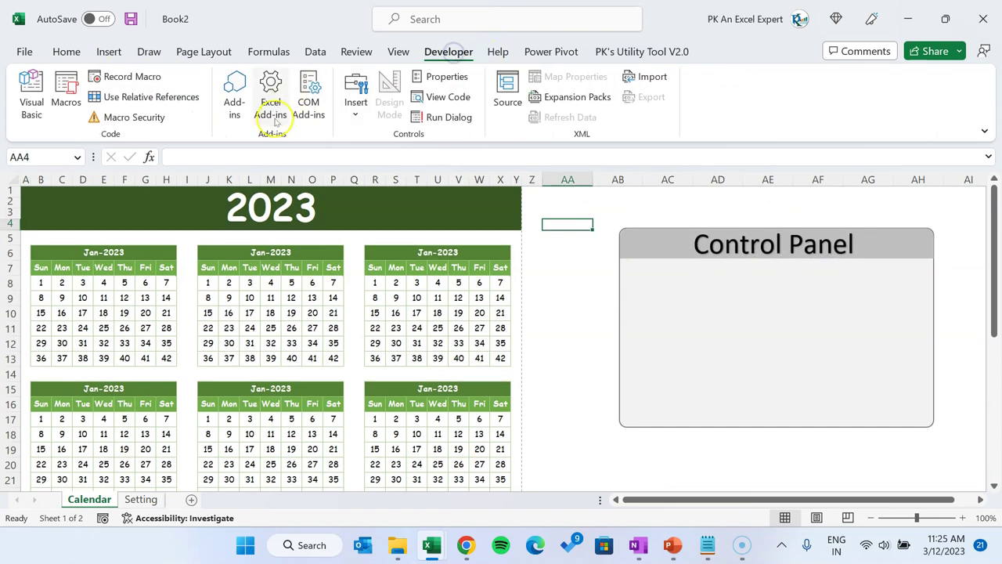
{"action": "left_click", "coordinate": [356, 110]}
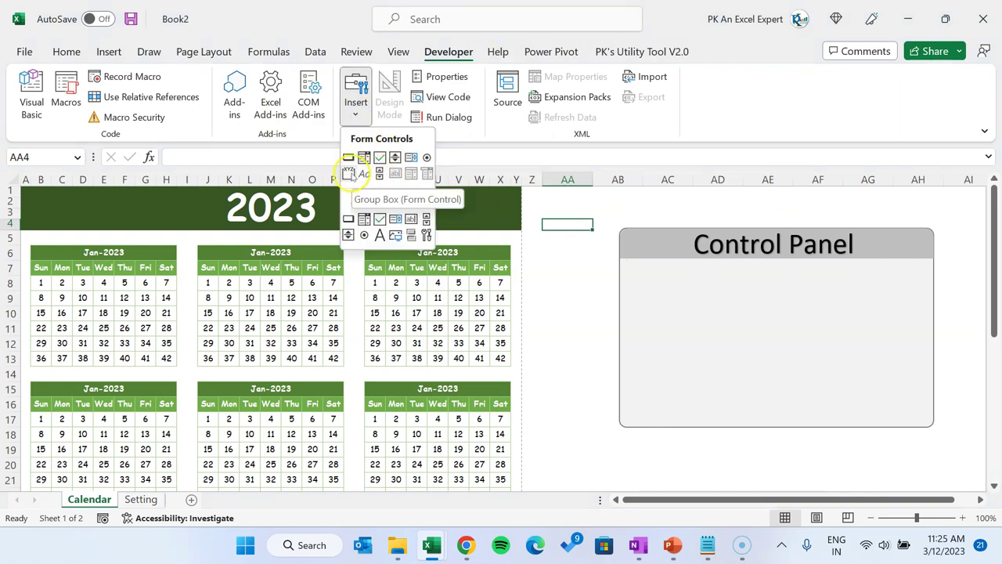
{"action": "left_click", "coordinate": [348, 173]}
{"action": "left_click_drag", "start_coordinate": [628, 268], "coordinate": [740, 419]}
{"action": "left_click", "coordinate": [660, 271]}
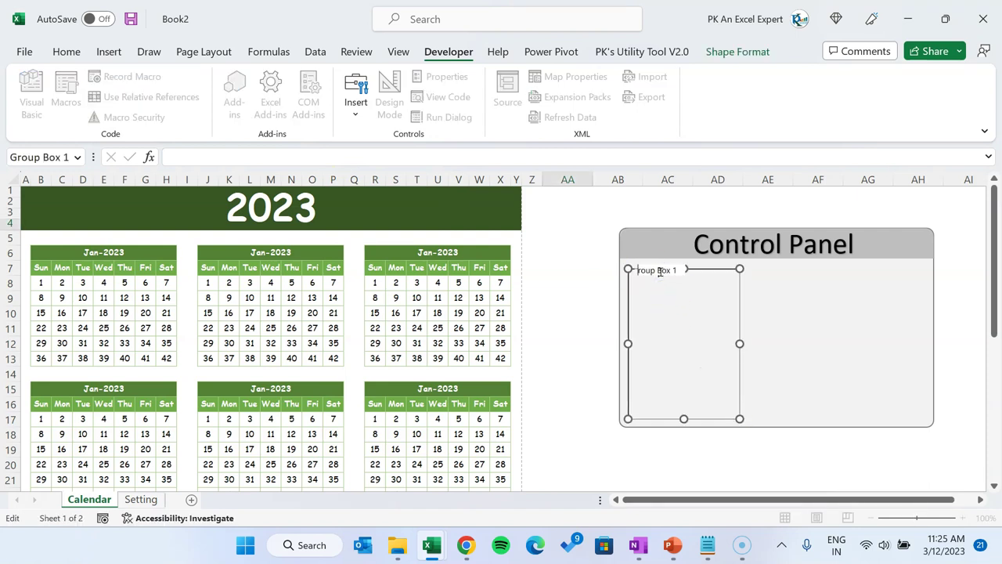
{"action": "type", "text": "Input"}
{"action": "left_click", "coordinate": [728, 291]}
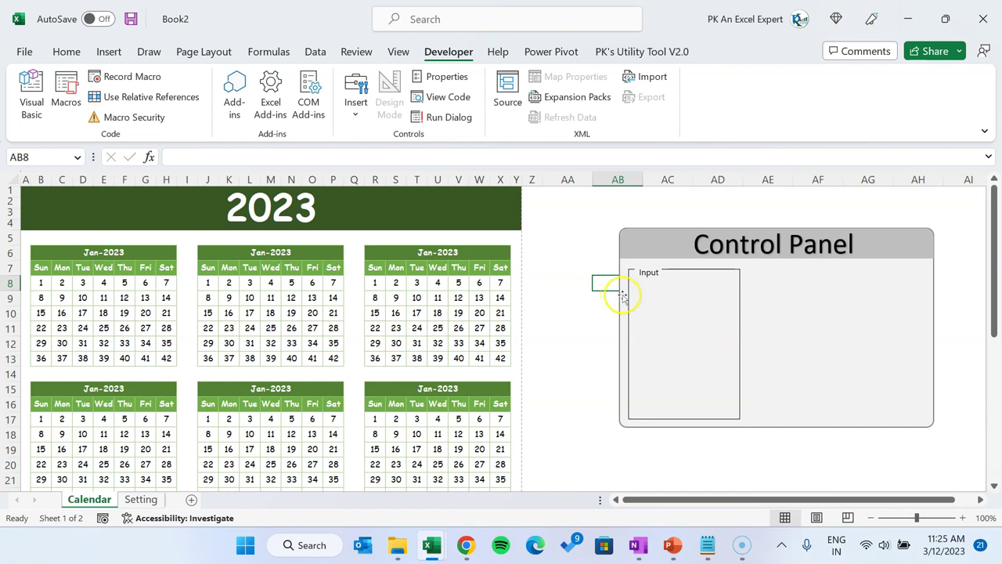
Step: Place three combo box form controls, about 0.58 by 3.19 cm each, one below another inside the Input group box
{"action": "left_click_drag", "start_coordinate": [41, 267], "coordinate": [167, 267]}
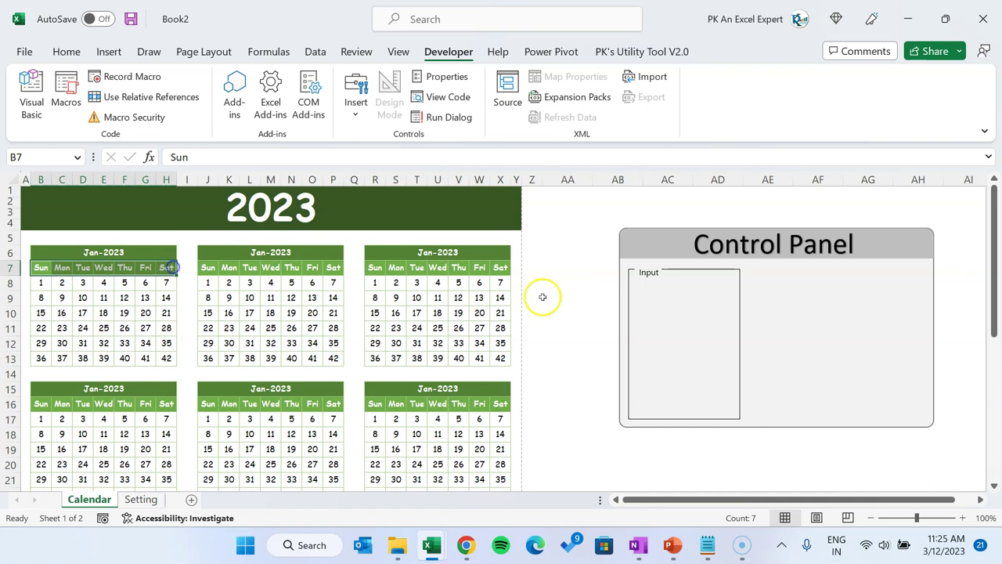
{"action": "left_click", "coordinate": [548, 284]}
{"action": "left_click", "coordinate": [354, 103]}
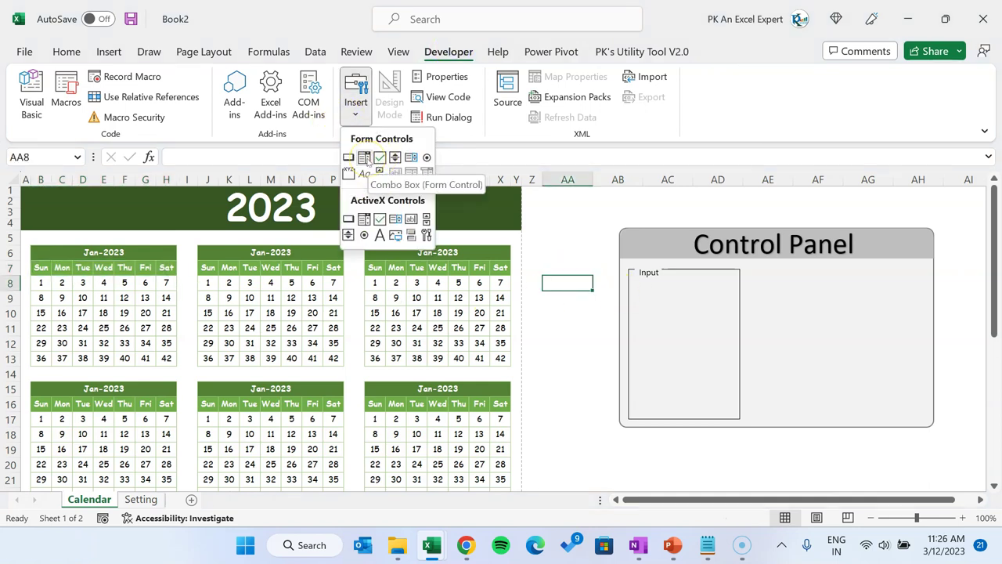
{"action": "left_click", "coordinate": [364, 157]}
{"action": "mouse_move", "coordinate": [639, 299]}
{"action": "left_mouse_down"}
{"action": "mouse_move", "coordinate": [733, 314]}
{"action": "mouse_move", "coordinate": [707, 329]}
{"action": "mouse_move", "coordinate": [700, 399]}
{"action": "left_mouse_up"}
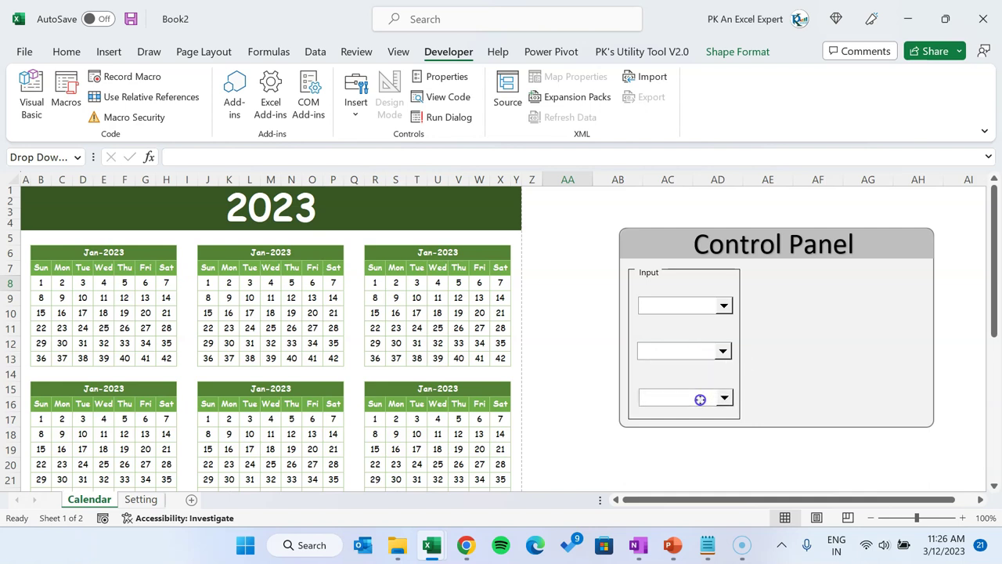
Step: Align the three combo boxes in the Input group box along their left edges
{"action": "left_click", "coordinate": [668, 310], "text": "ctrl"}
{"action": "key", "text": "Escape"}
{"action": "right_click", "coordinate": [690, 356], "text": "ctrl"}
{"action": "key", "text": "Escape"}
{"action": "left_click", "coordinate": [736, 51]}
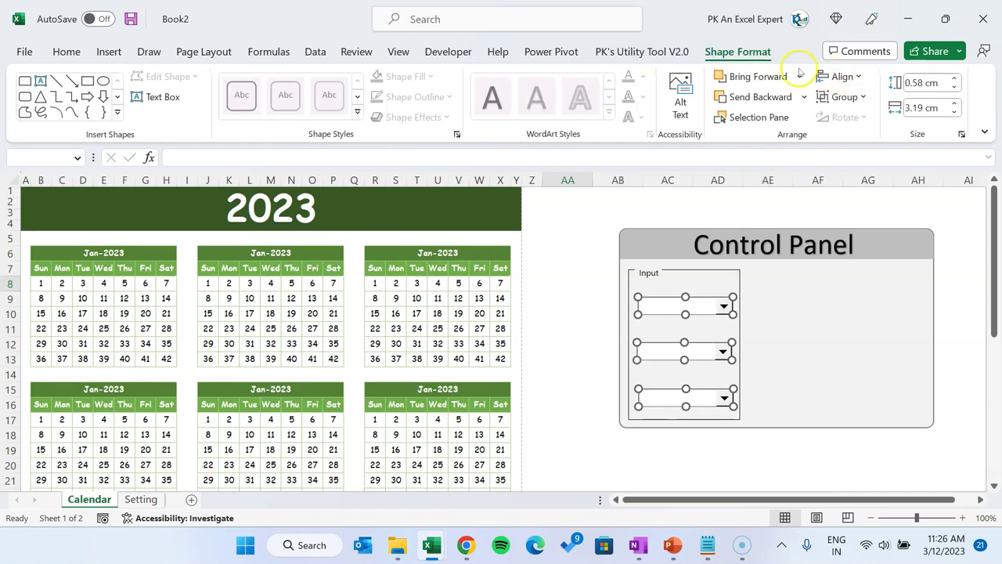
{"action": "left_click", "coordinate": [861, 79]}
{"action": "left_click", "coordinate": [857, 99]}
{"action": "left_click", "coordinate": [728, 215]}
Step: Copy the title WordArt above the first combo box as a left-aligned 11 pt label reading "Select Year"
{"action": "left_click", "coordinate": [738, 245]}
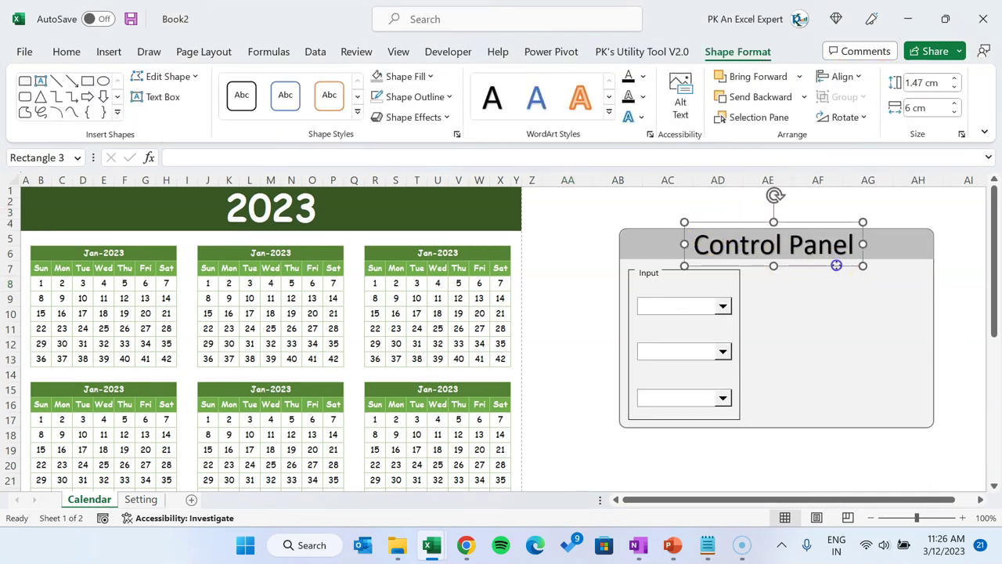
{"action": "left_click_drag", "start_coordinate": [829, 272], "coordinate": [677, 298]}
{"action": "left_click", "coordinate": [66, 51]}
{"action": "key", "text": "ctrl+shift+less"}
{"action": "triple_click", "coordinate": [705, 287]}
{"action": "type", "text": "Select Year"}
{"action": "key", "text": "ctrl+l"}
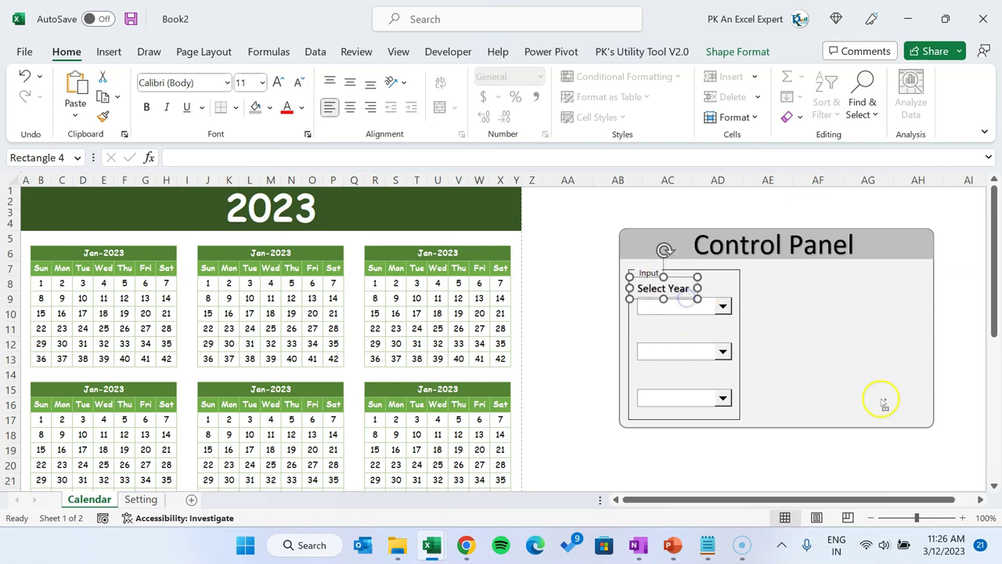
Step: Duplicate the label above the other two combo boxes, reading "Starting Month" and "Starting Day of Week"
{"action": "key", "text": "ctrl+d"}
{"action": "left_click_drag", "start_coordinate": [703, 313], "coordinate": [651, 334]}
{"action": "type", "text": "Starting Month"}
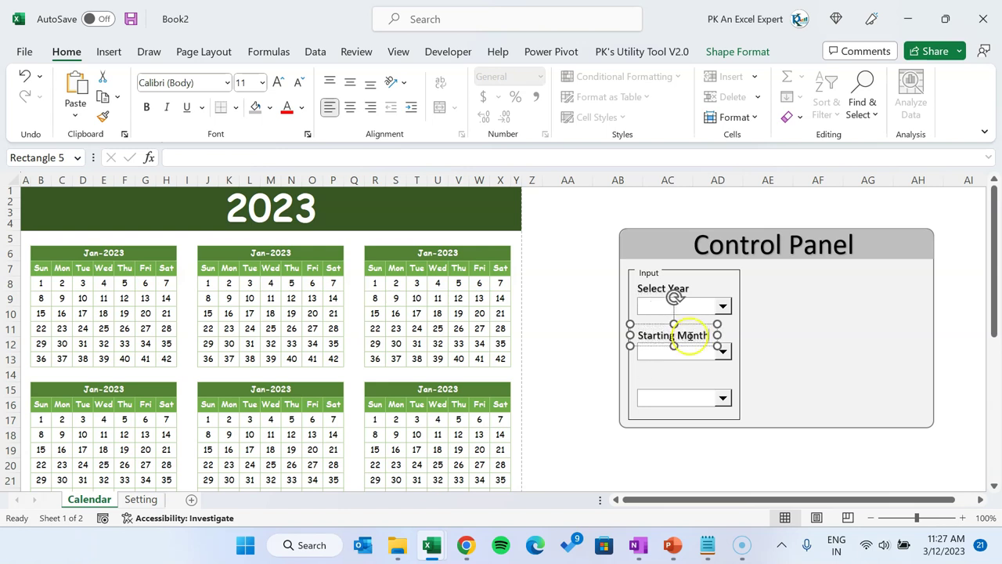
{"action": "key", "text": "ctrl+d"}
{"action": "type", "text": "Starting Day of Week"}
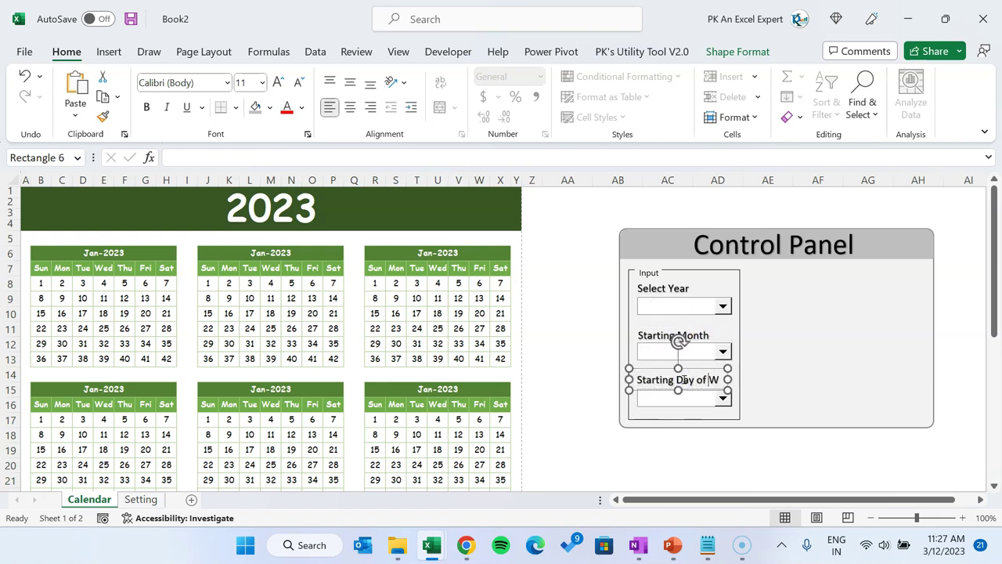
{"action": "left_click", "coordinate": [798, 461]}
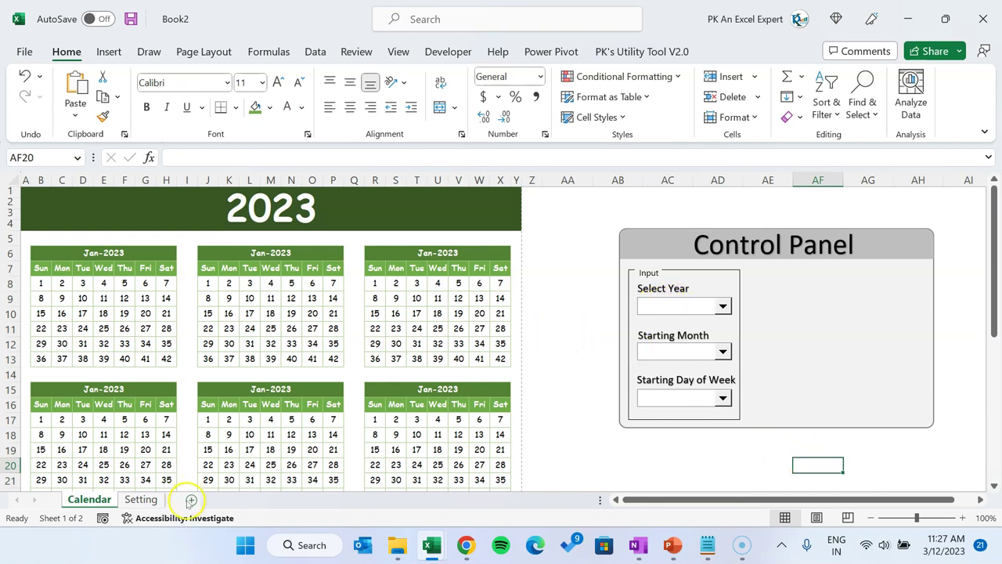
Step: On the Setting sheet, enter "Year", "Starting Month" and "Starting day of week" in A2:A4 and fit column A's width to the text
{"action": "left_click", "coordinate": [154, 500]}
{"action": "left_click", "coordinate": [56, 208]}
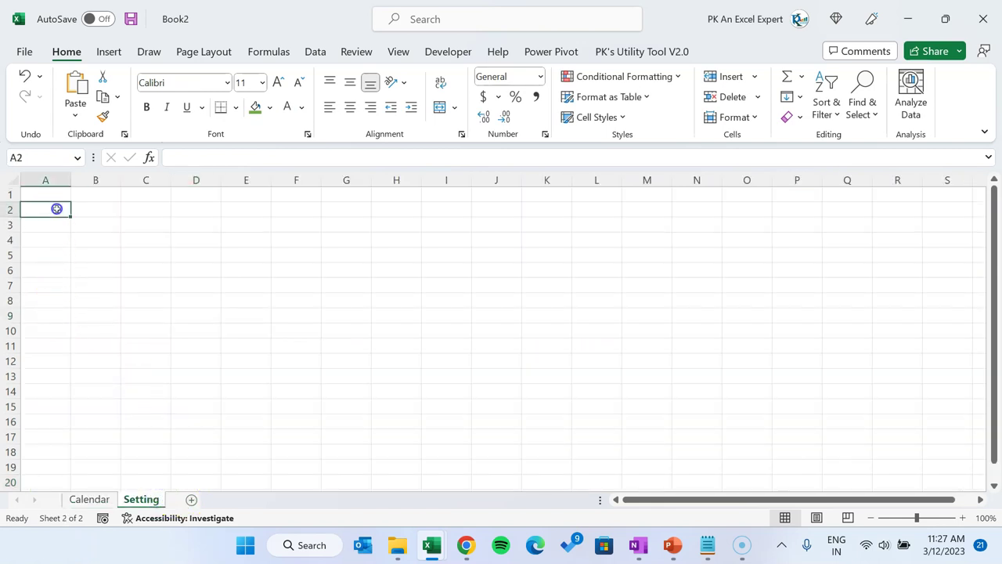
{"action": "type", "text": "Year"}
{"action": "key", "text": "Return"}
{"action": "type", "text": "Starting Month"}
{"action": "key", "text": "Return"}
{"action": "type", "text": "Starting Wee"}
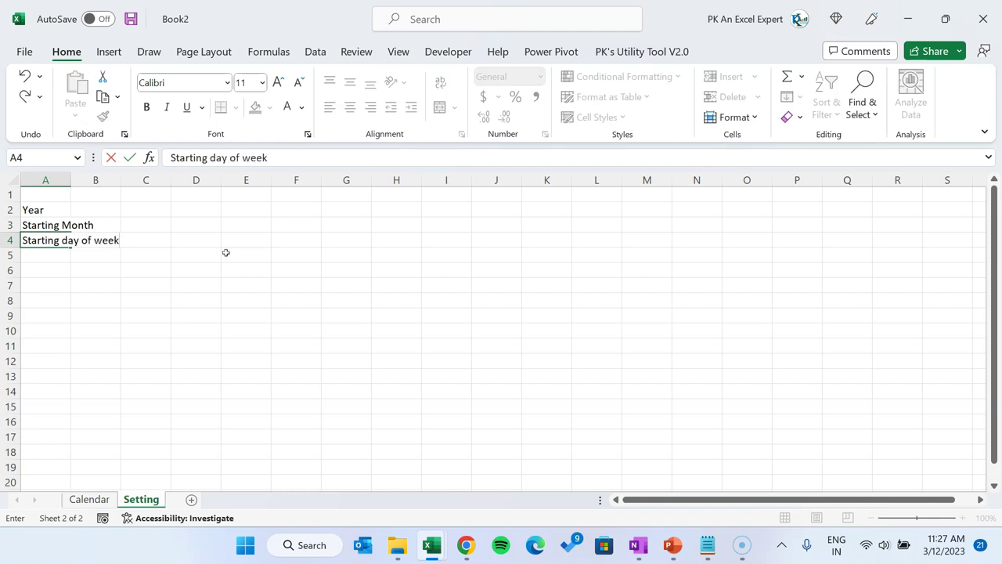
{"action": "key", "text": "Return"}
{"action": "double_click", "coordinate": [72, 180]}
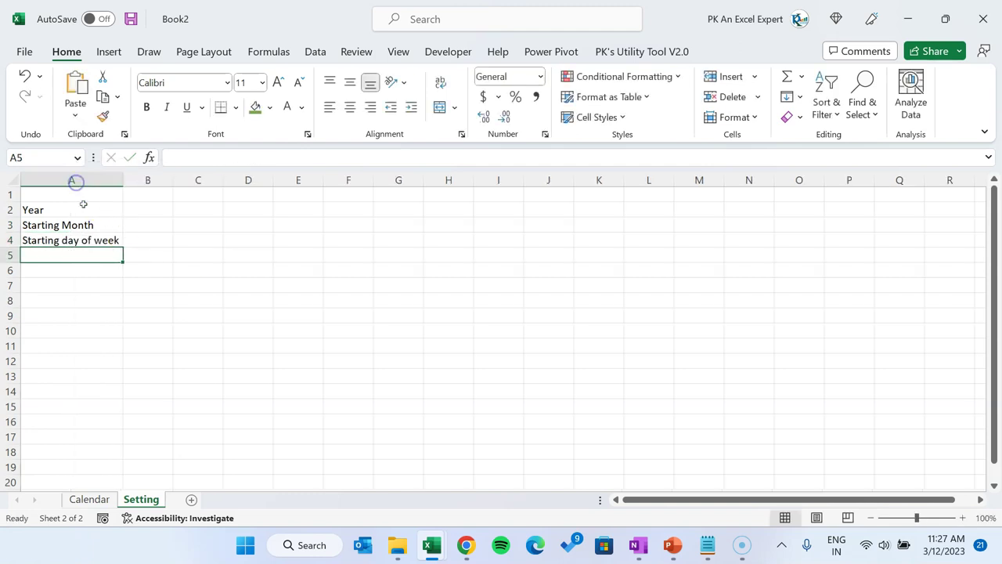
{"action": "left_click_drag", "start_coordinate": [134, 211], "coordinate": [145, 243]}
{"action": "left_click_drag", "start_coordinate": [152, 209], "coordinate": [156, 242]}
{"action": "left_click", "coordinate": [211, 211]}
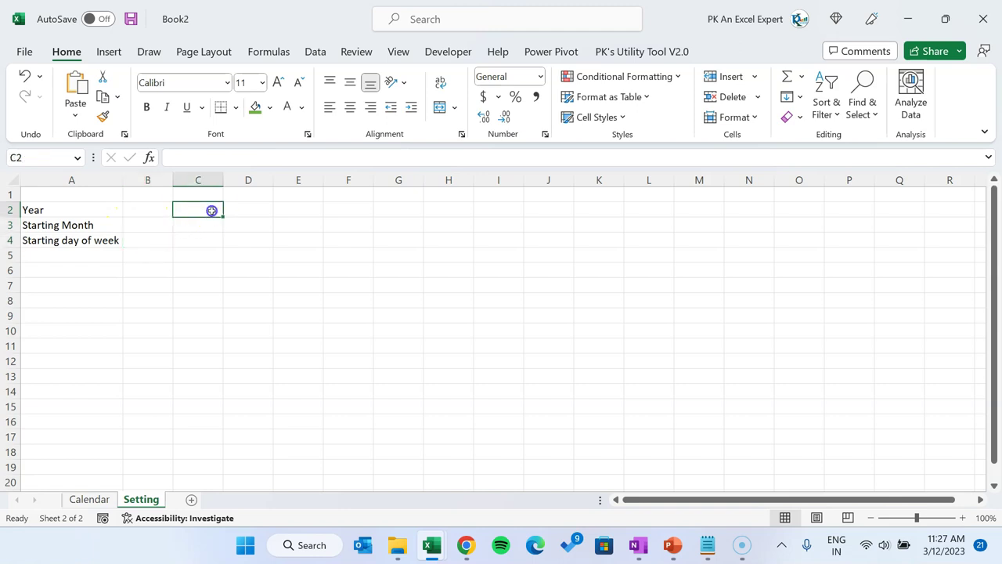
{"action": "left_click", "coordinate": [703, 194]}
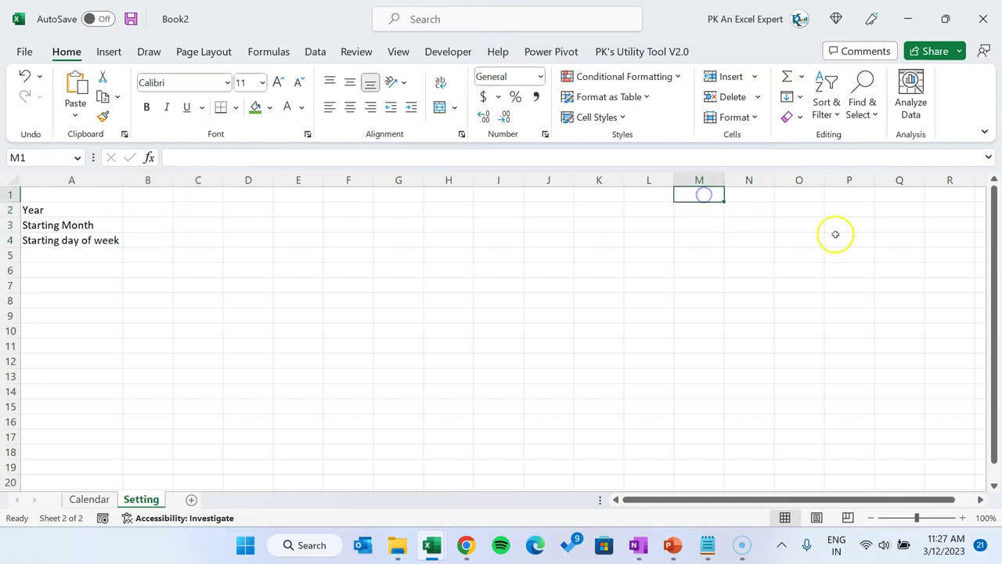
Step: Build a list of consecutive years in column L, with 2020 in L1 and =L1+1 filled down from L2 for about thirty rows
{"action": "left_click", "coordinate": [654, 189]}
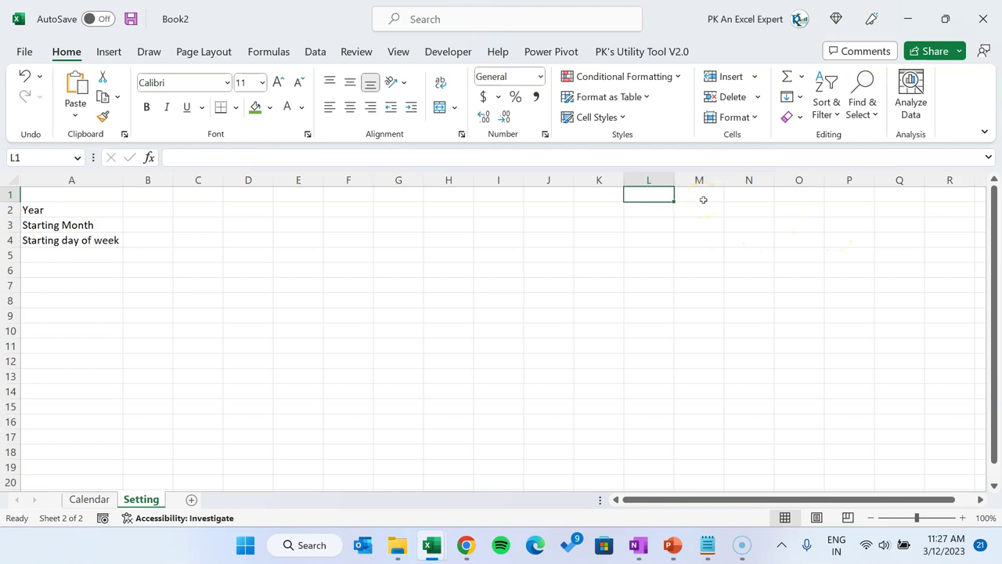
{"action": "type", "text": "2020"}
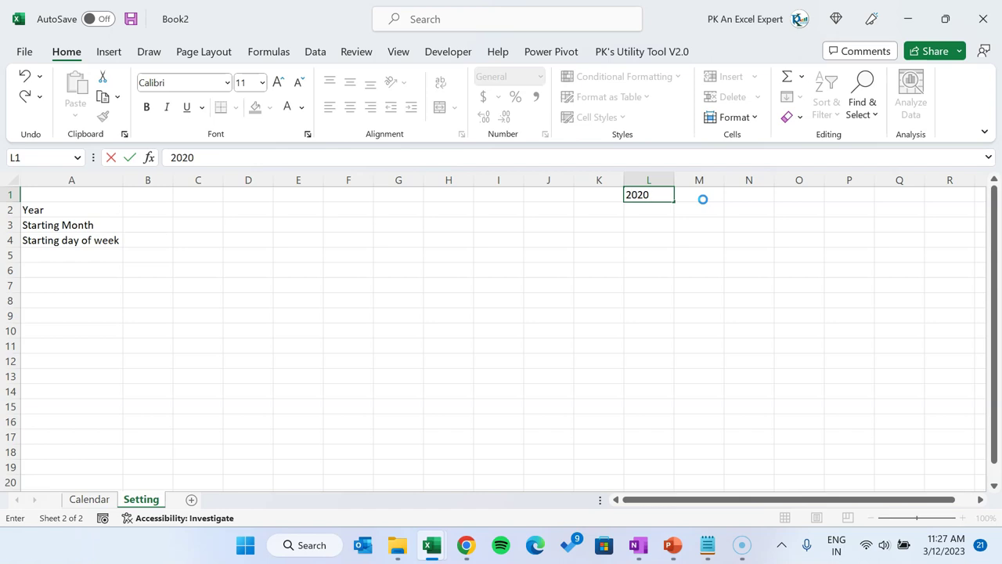
{"action": "key", "text": "Return"}
{"action": "type", "text": "="}
{"action": "key", "text": "Up"}
{"action": "key", "text": "Return"}
{"action": "left_click_drag", "start_coordinate": [649, 209], "coordinate": [673, 490]}
{"action": "key", "text": "shift+Down"}
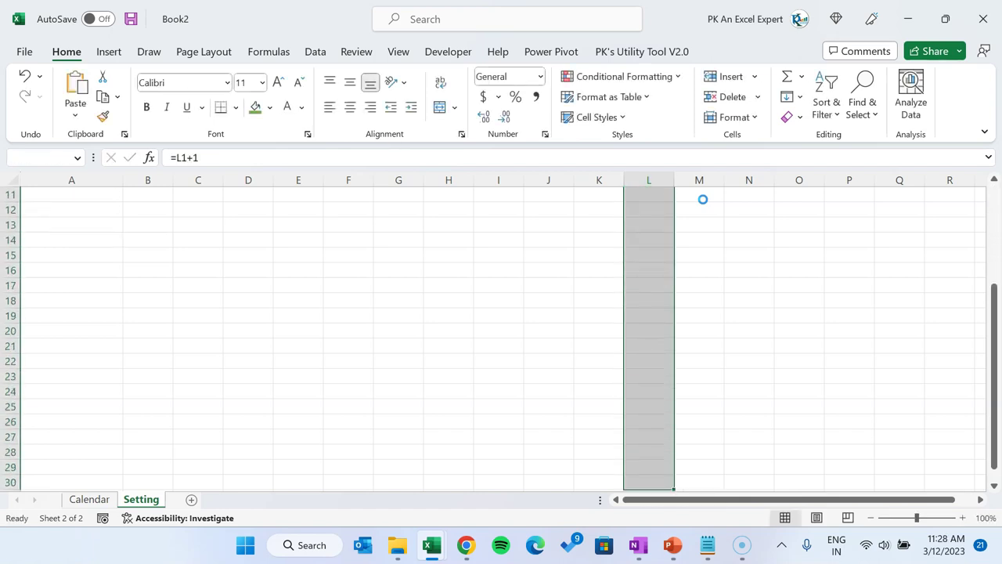
{"action": "key", "text": "ctrl+d"}
{"action": "key", "text": "ctrl+Down"}
{"action": "key", "text": "Down"}
{"action": "key", "text": "ctrl+d"}
{"action": "key", "text": "ctrl+Up"}
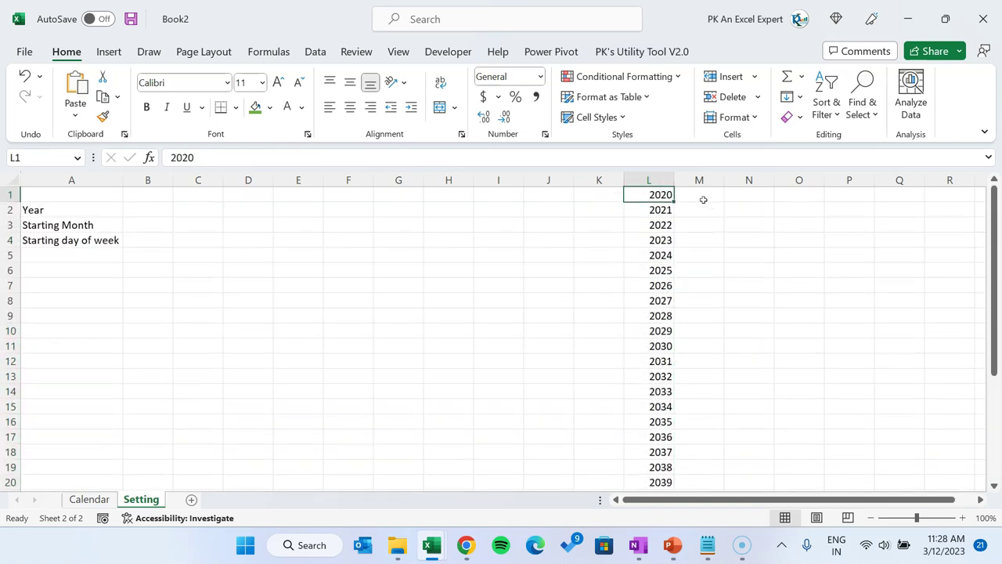
Step: Fill M1:M12 with the month names January to December and fit column M's width to them
{"action": "left_click", "coordinate": [703, 200]}
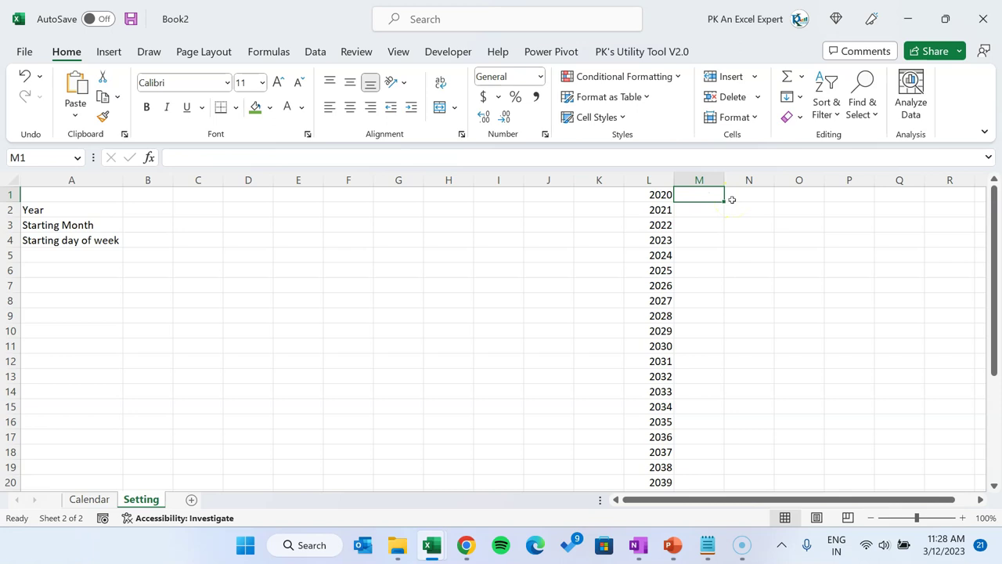
{"action": "type", "text": "Jan"}
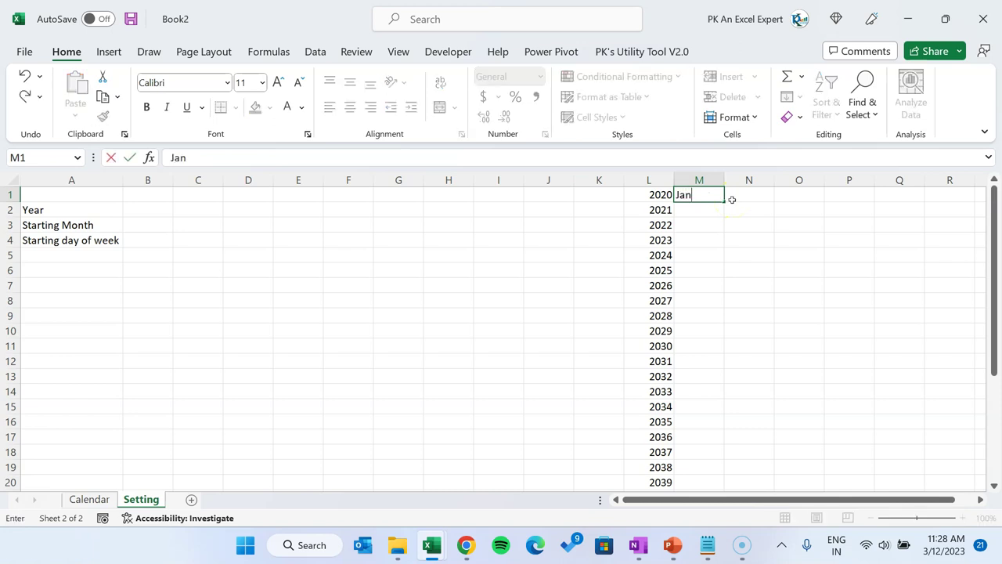
{"action": "type", "text": "uary"}
{"action": "key", "text": "Return"}
{"action": "left_click", "coordinate": [699, 195]}
{"action": "left_click_drag", "start_coordinate": [724, 202], "coordinate": [720, 362]}
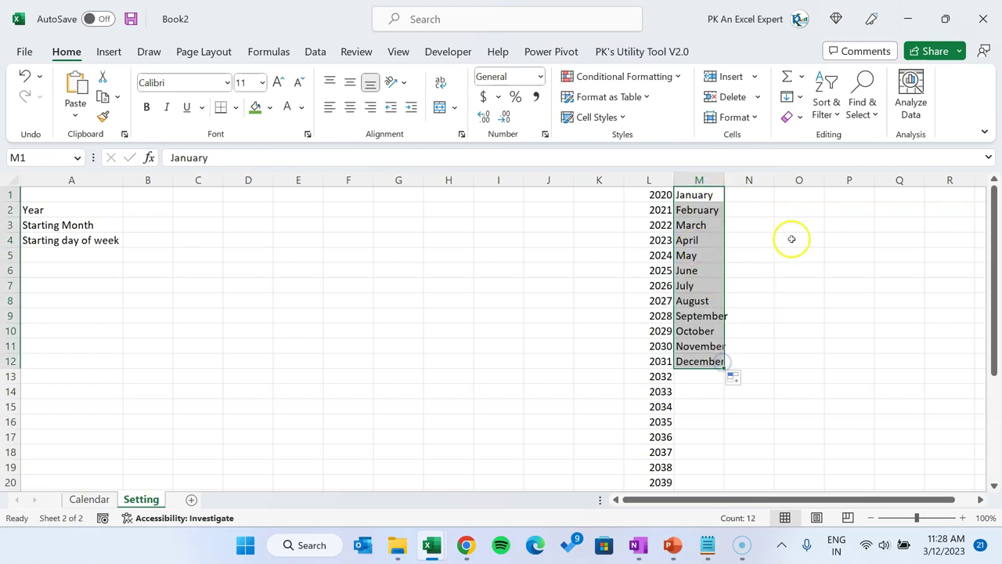
{"action": "left_click", "coordinate": [716, 179]}
{"action": "double_click", "coordinate": [724, 180]}
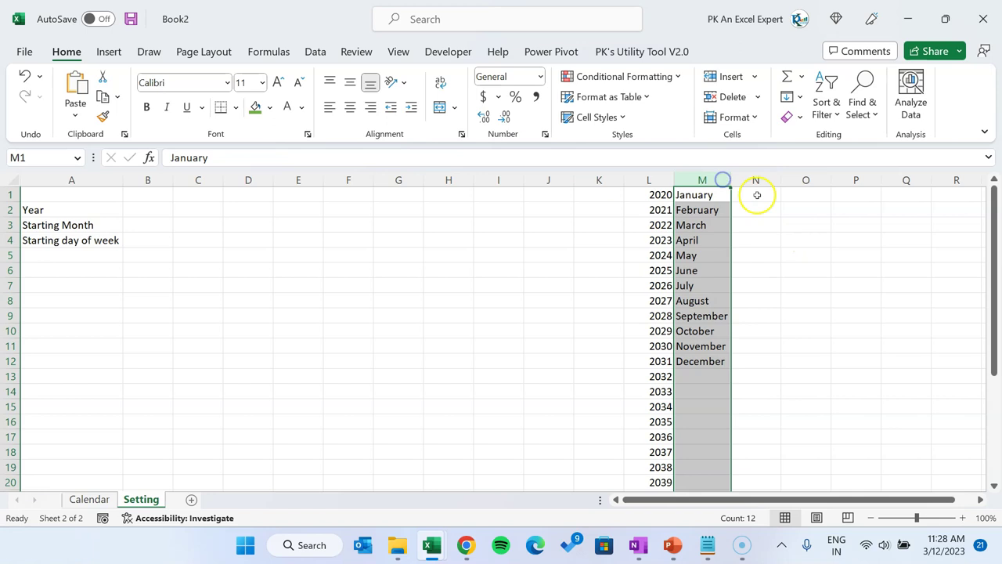
Step: Fill N1:N7 with the weekday names Sun to Sat
{"action": "left_click", "coordinate": [757, 195]}
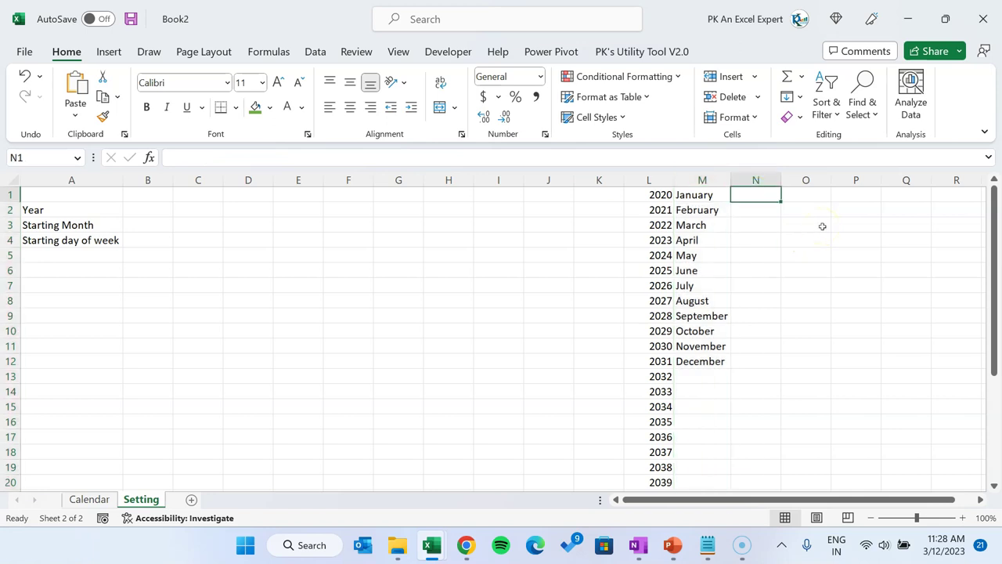
{"action": "type", "text": "Da"}
{"action": "type", "text": "Sun"}
{"action": "key", "text": "Return"}
{"action": "left_click", "coordinate": [761, 195]}
{"action": "left_click_drag", "start_coordinate": [780, 200], "coordinate": [781, 290]}
{"action": "left_click", "coordinate": [763, 332]}
{"action": "left_click", "coordinate": [740, 239]}
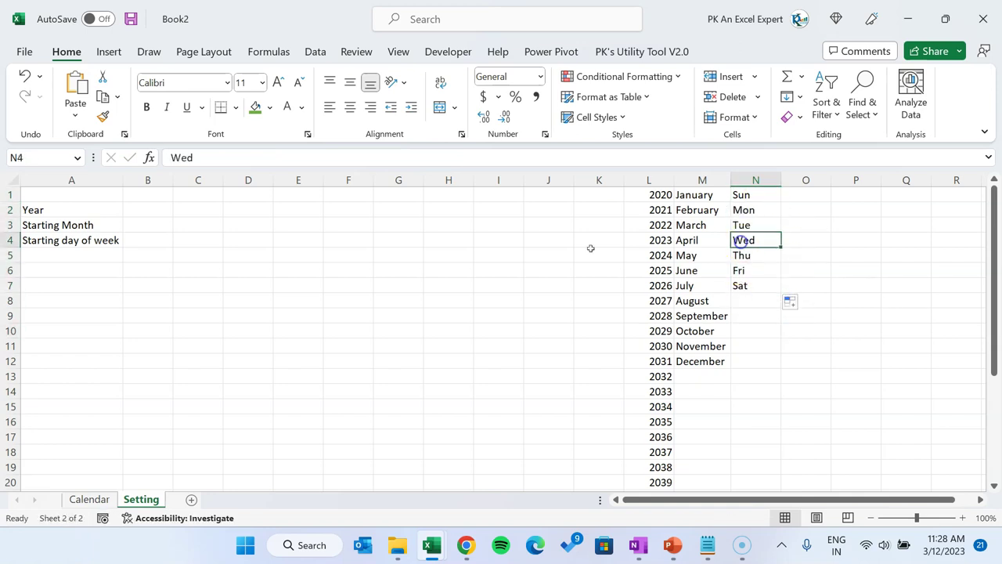
{"action": "left_click", "coordinate": [147, 209]}
Step: On the Calendar sheet, set the Select Year combo box's input range to Setting!$L$1:$L$31
{"action": "left_click", "coordinate": [89, 499]}
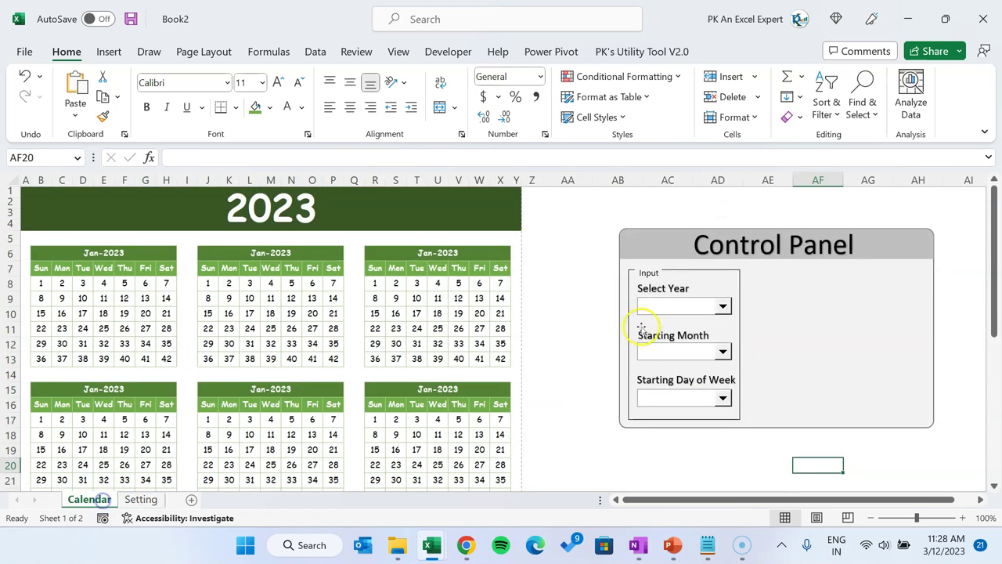
{"action": "right_click", "coordinate": [686, 313]}
{"action": "left_click", "coordinate": [756, 463]}
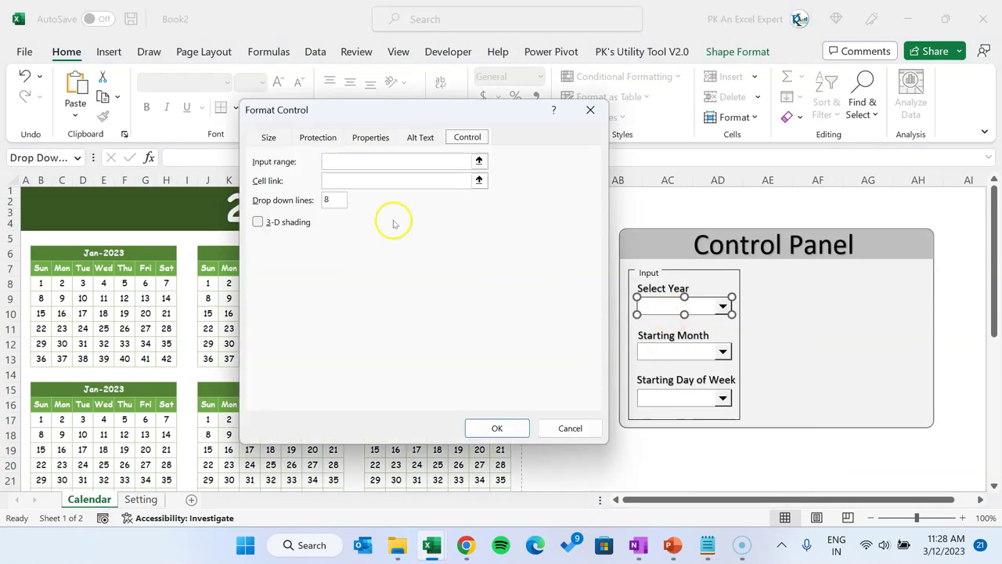
{"action": "left_click", "coordinate": [341, 163]}
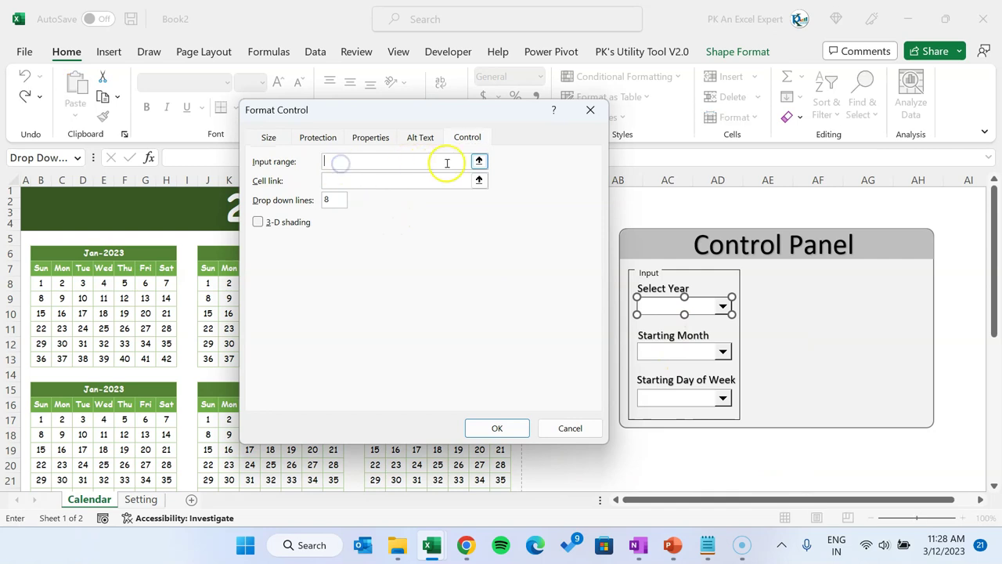
{"action": "left_click", "coordinate": [145, 501]}
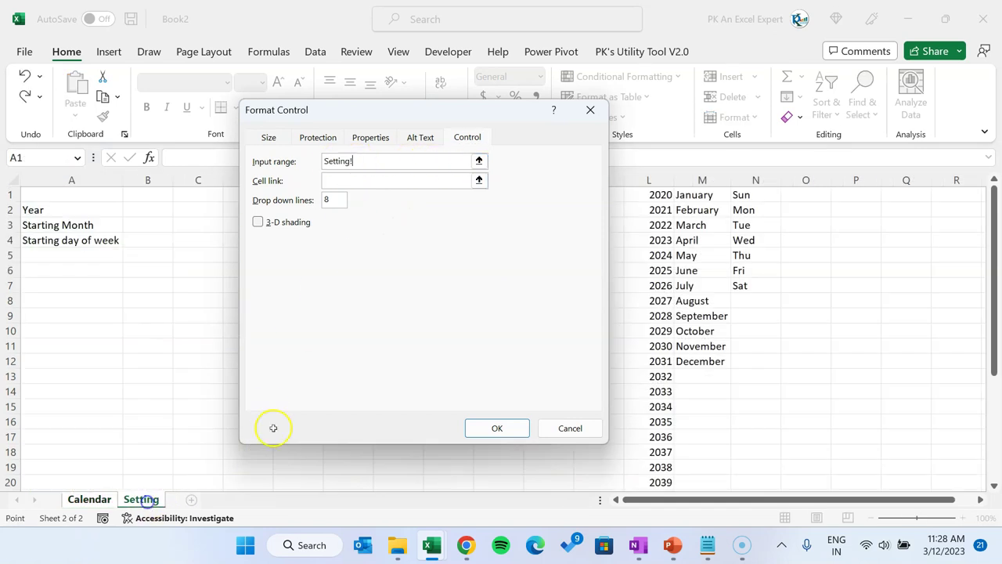
{"action": "left_click", "coordinate": [657, 194]}
{"action": "left_click_drag", "start_coordinate": [657, 194], "coordinate": [657, 482]}
Step: Link the Select Year combo box to cell Setting!$C$2 and set its drop down lines to 15
{"action": "left_click", "coordinate": [406, 181]}
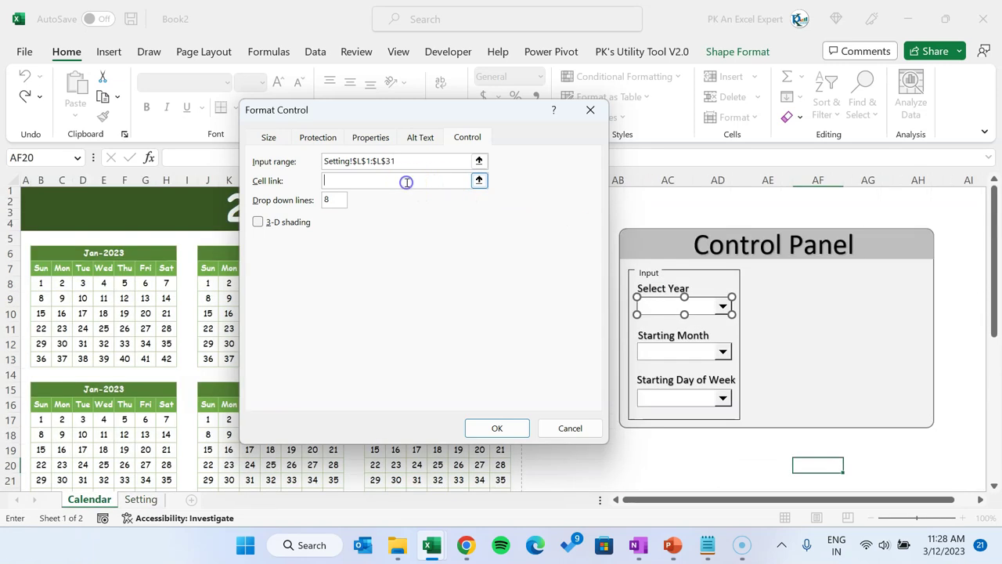
{"action": "left_click", "coordinate": [151, 499]}
{"action": "left_click", "coordinate": [163, 308]}
{"action": "key", "text": "ctrl+Up"}
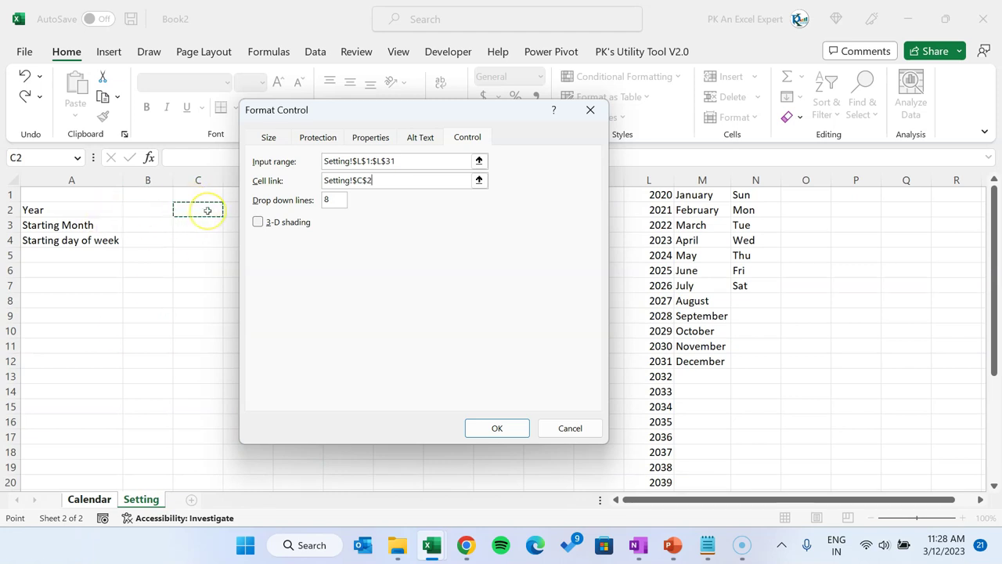
{"action": "left_click", "coordinate": [314, 201]}
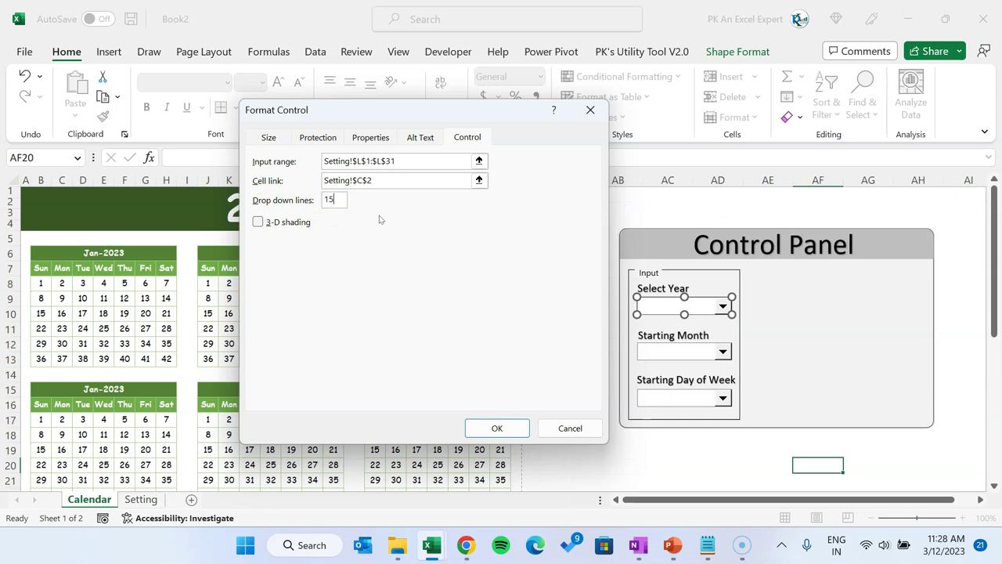
{"action": "left_click", "coordinate": [496, 427]}
{"action": "left_click", "coordinate": [554, 297]}
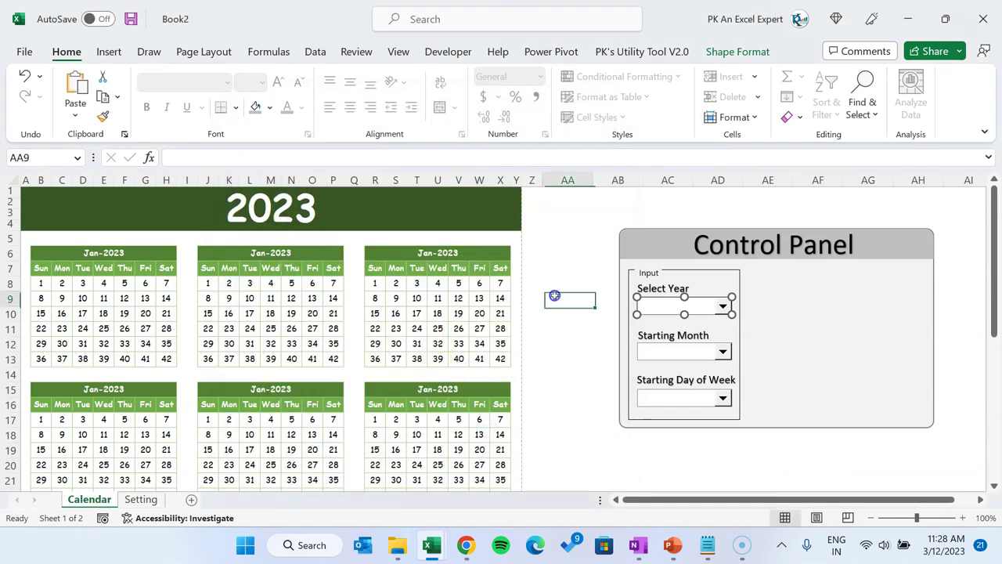
Step: Choose 2023 in the Select Year combo box and check its linked cell on the Setting sheet
{"action": "left_click", "coordinate": [681, 307]}
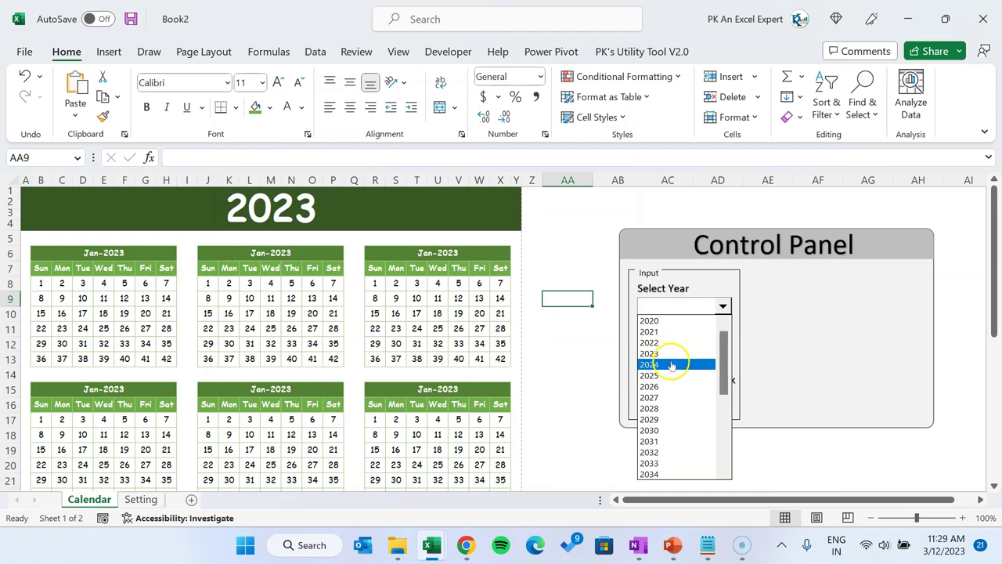
{"action": "left_click", "coordinate": [665, 353]}
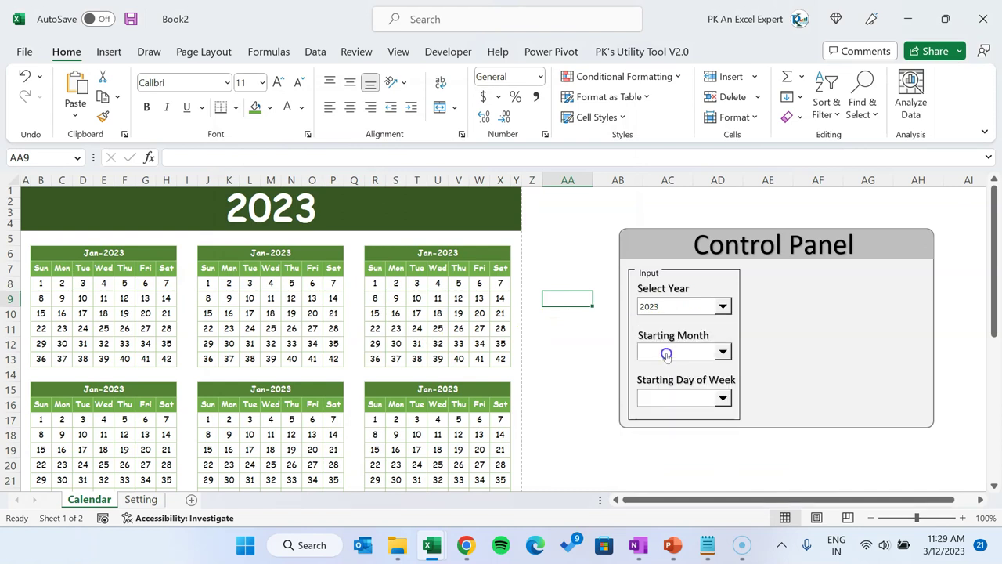
{"action": "left_click", "coordinate": [140, 498]}
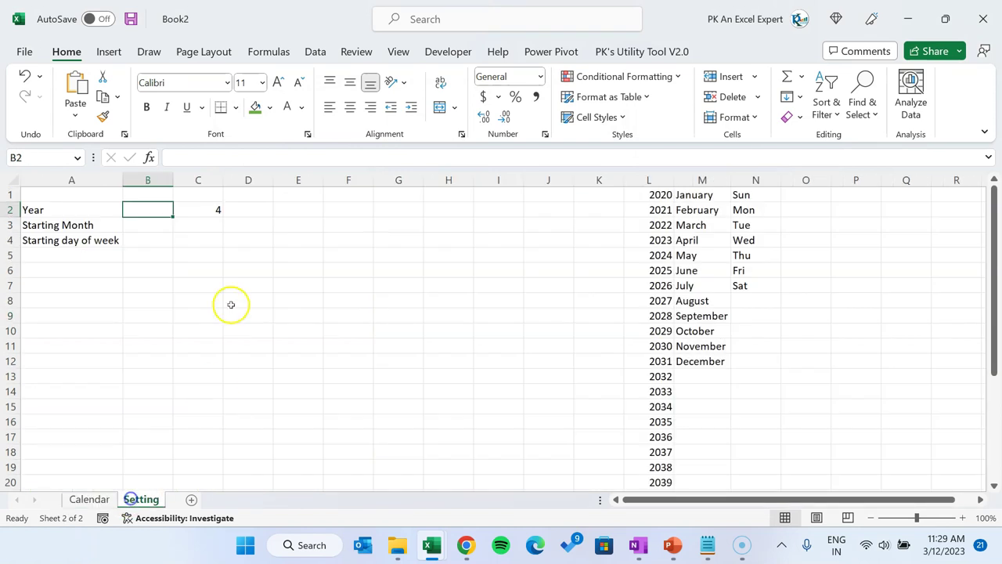
{"action": "left_click", "coordinate": [217, 208]}
{"action": "left_click", "coordinate": [158, 209]}
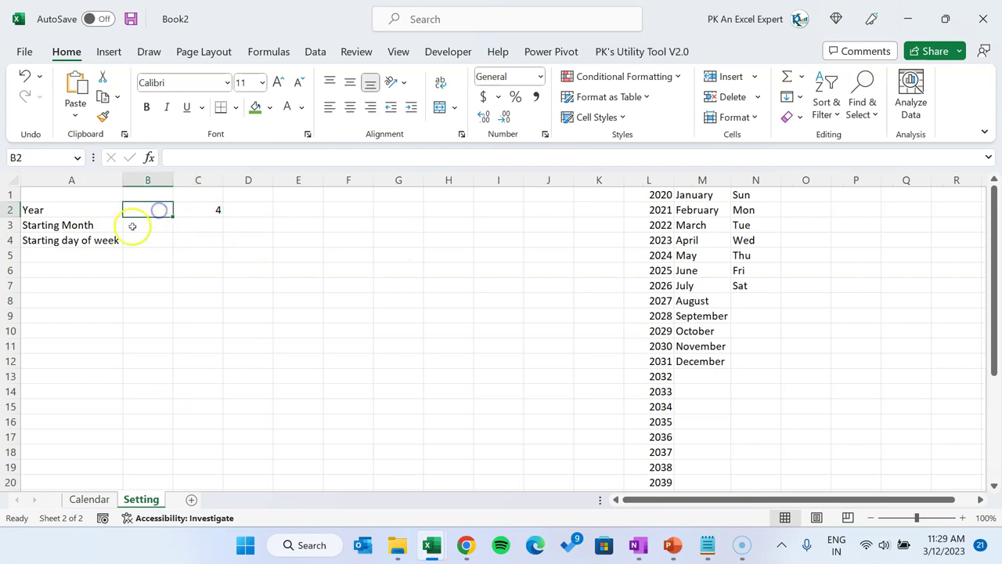
{"action": "left_click_drag", "start_coordinate": [209, 210], "coordinate": [210, 237]}
{"action": "left_click_drag", "start_coordinate": [55, 226], "coordinate": [60, 237]}
{"action": "left_click", "coordinate": [214, 230]}
Step: On the Calendar sheet, set the Starting Month combo box's input range to Setting!$M$1:$M$12
{"action": "left_click", "coordinate": [89, 498]}
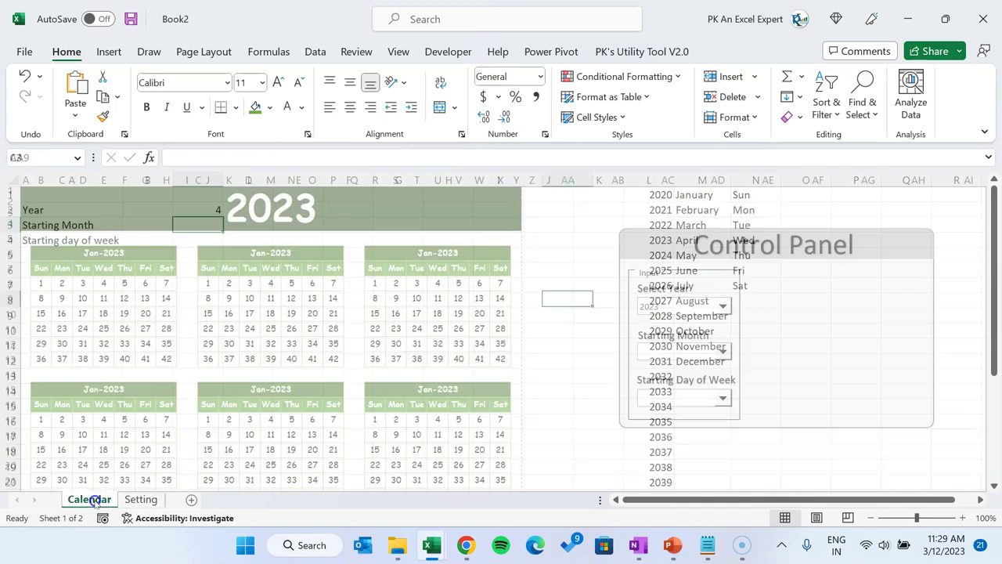
{"action": "left_click", "coordinate": [672, 356], "text": "ctrl"}
{"action": "right_click", "coordinate": [671, 356]}
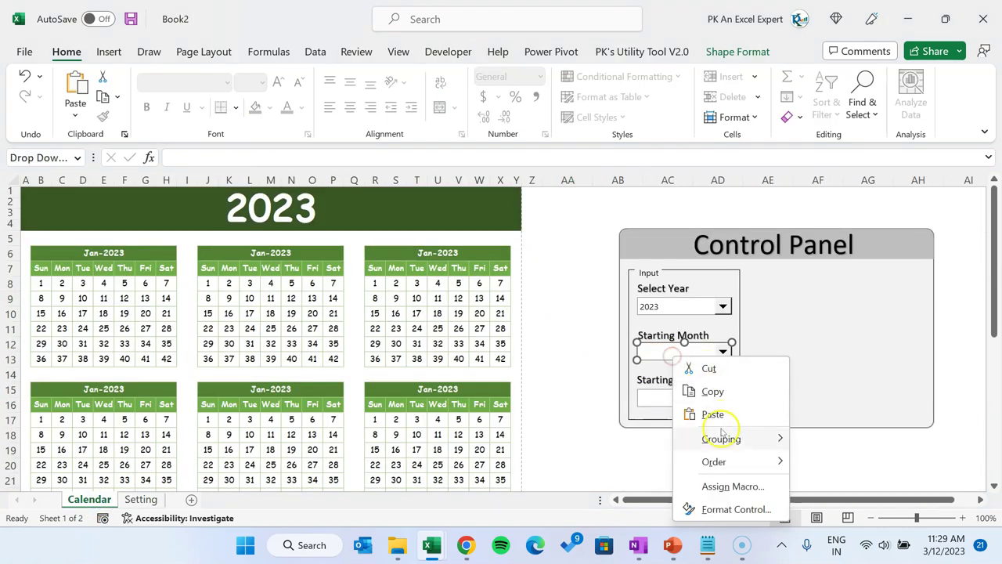
{"action": "left_click", "coordinate": [734, 507]}
{"action": "left_click", "coordinate": [380, 158]}
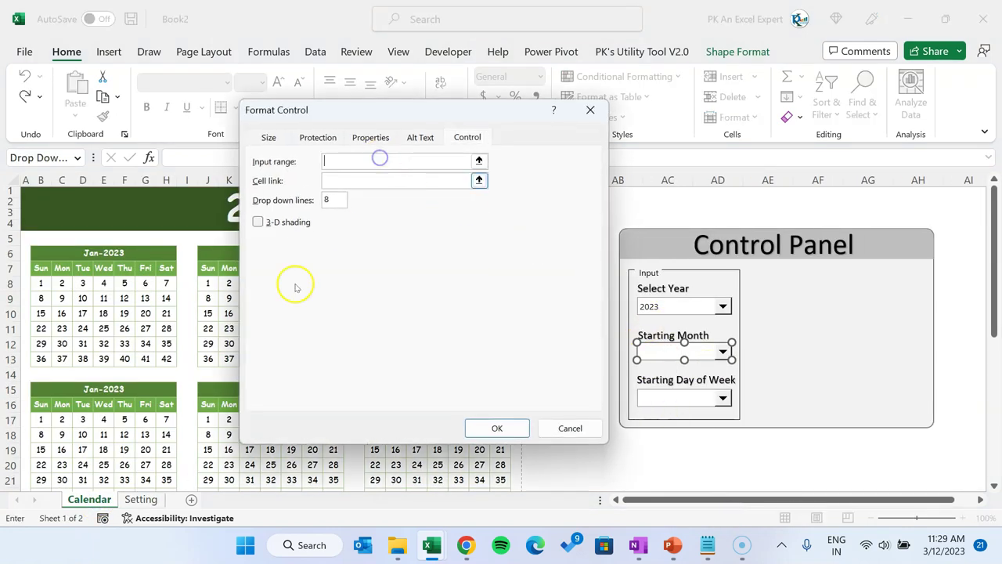
{"action": "left_click", "coordinate": [141, 499]}
{"action": "left_click", "coordinate": [697, 195]}
{"action": "left_click_drag", "start_coordinate": [702, 345], "coordinate": [700, 360]}
Step: Link the Starting Month combo box to cell Setting!$C$3 and set its drop down lines to 12
{"action": "left_click", "coordinate": [371, 180]}
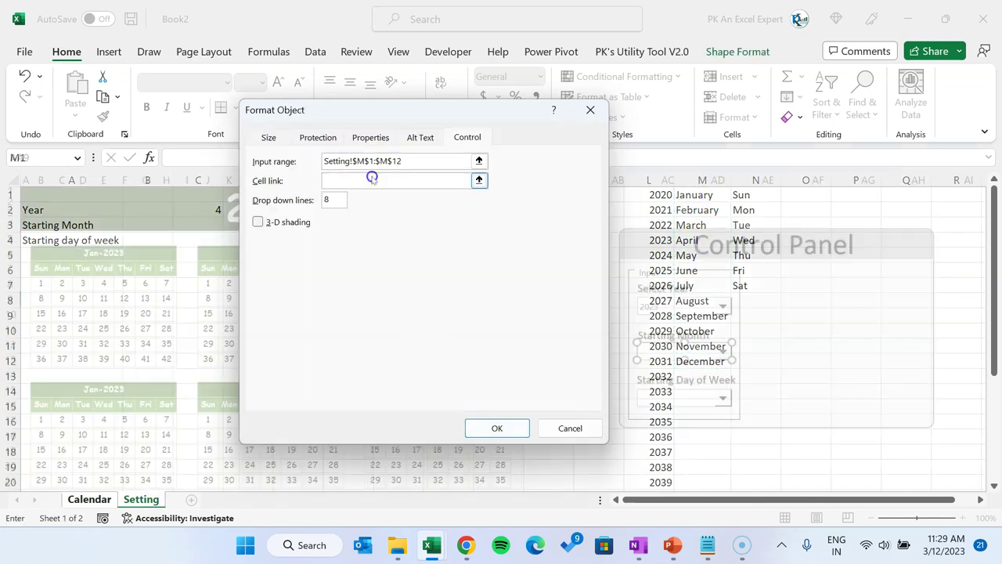
{"action": "left_click", "coordinate": [141, 499]}
{"action": "left_click", "coordinate": [210, 224]}
{"action": "left_click", "coordinate": [303, 199]}
{"action": "type", "text": "12"}
{"action": "left_click", "coordinate": [510, 431]}
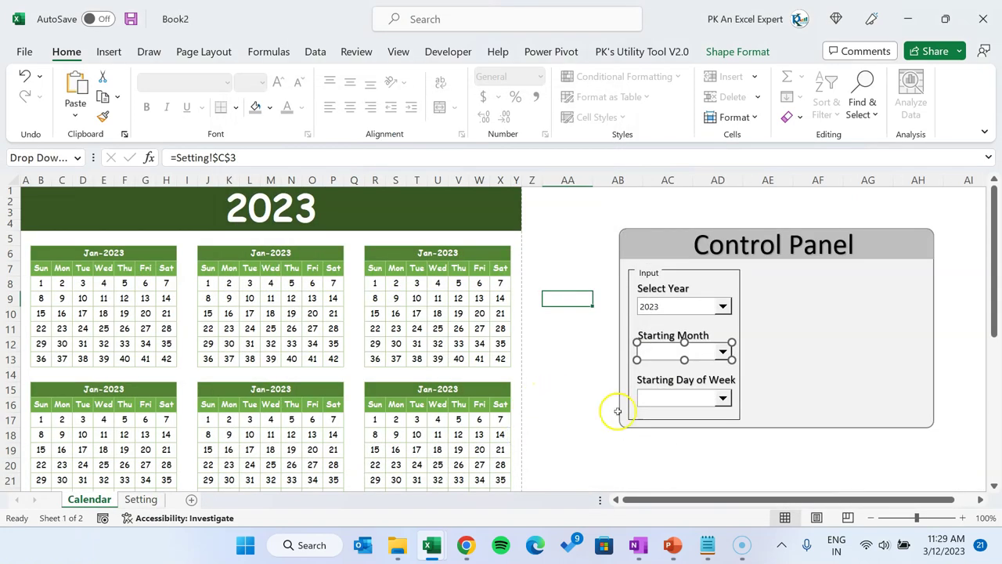
{"action": "left_click", "coordinate": [644, 462]}
Step: Choose January in the Starting Month combo box of the control panel
{"action": "left_click", "coordinate": [696, 355]}
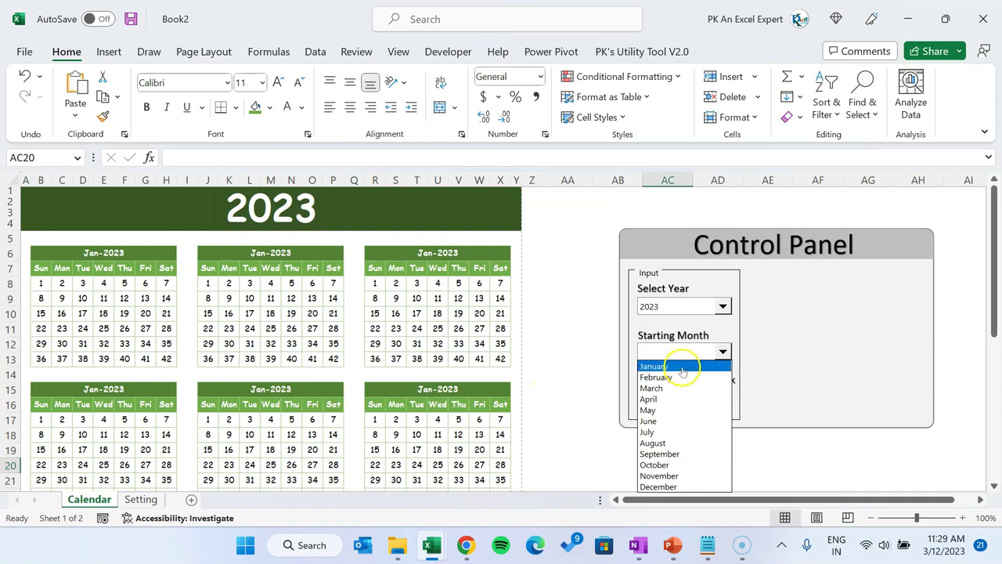
{"action": "left_click", "coordinate": [677, 366]}
{"action": "left_click", "coordinate": [680, 397]}
{"action": "left_click", "coordinate": [681, 398]}
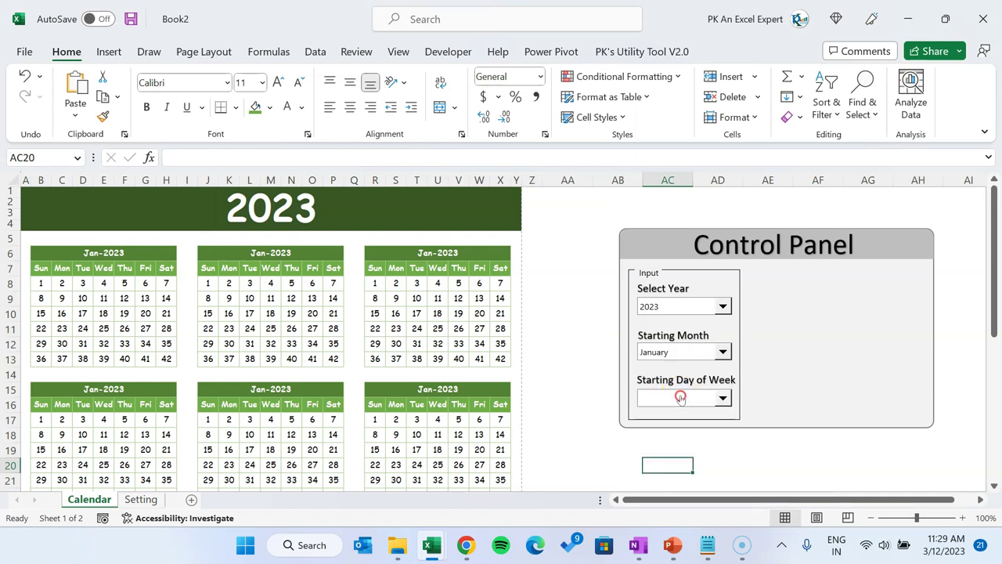
Step: Configure the Starting Day of Week combo box with input range Setting!$N$1:$N$7 and cell link Setting!$C$4
{"action": "right_click", "coordinate": [702, 403]}
{"action": "left_click", "coordinate": [771, 386]}
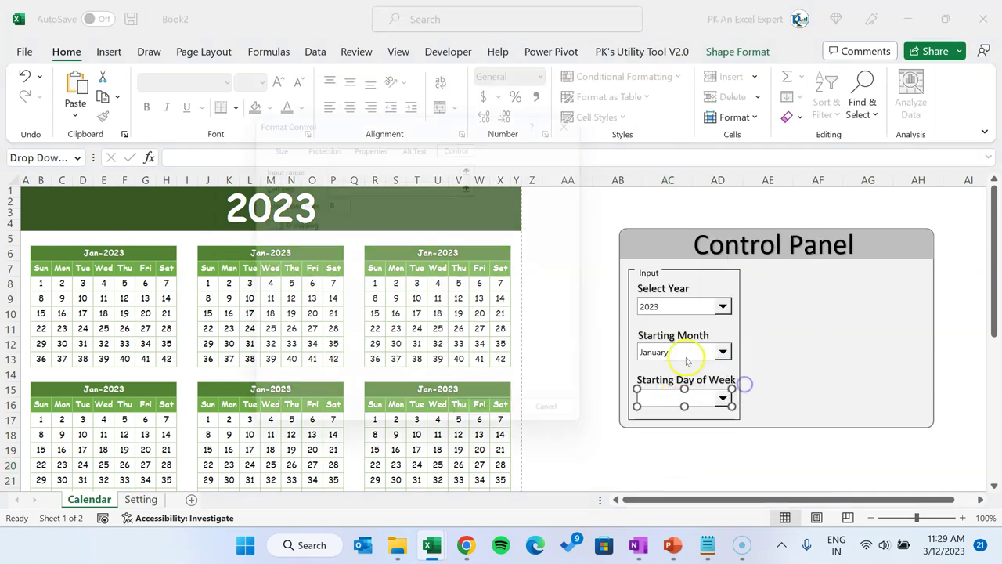
{"action": "left_click", "coordinate": [409, 162]}
{"action": "left_click", "coordinate": [141, 499]}
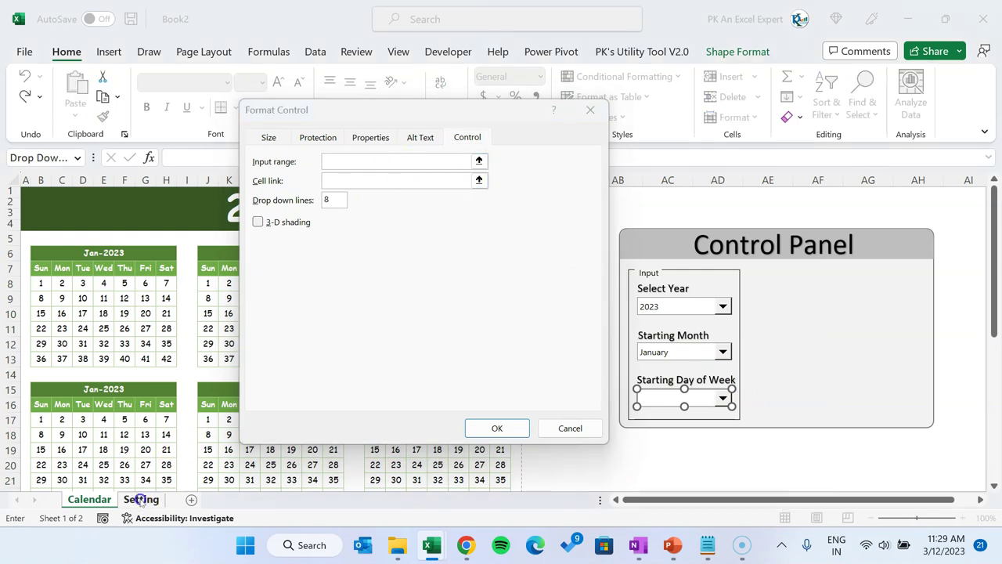
{"action": "left_click_drag", "start_coordinate": [744, 197], "coordinate": [756, 281]}
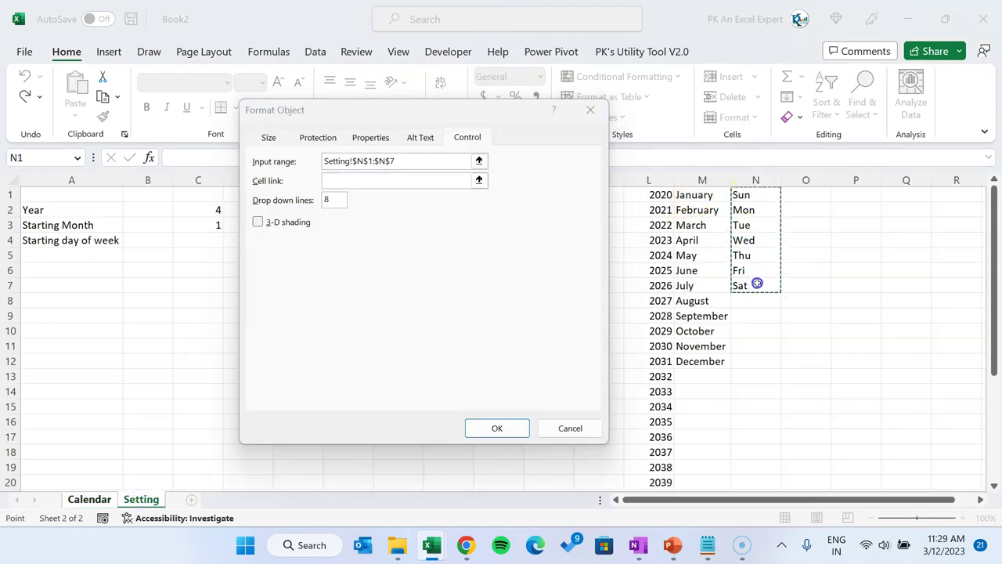
{"action": "left_click", "coordinate": [349, 181]}
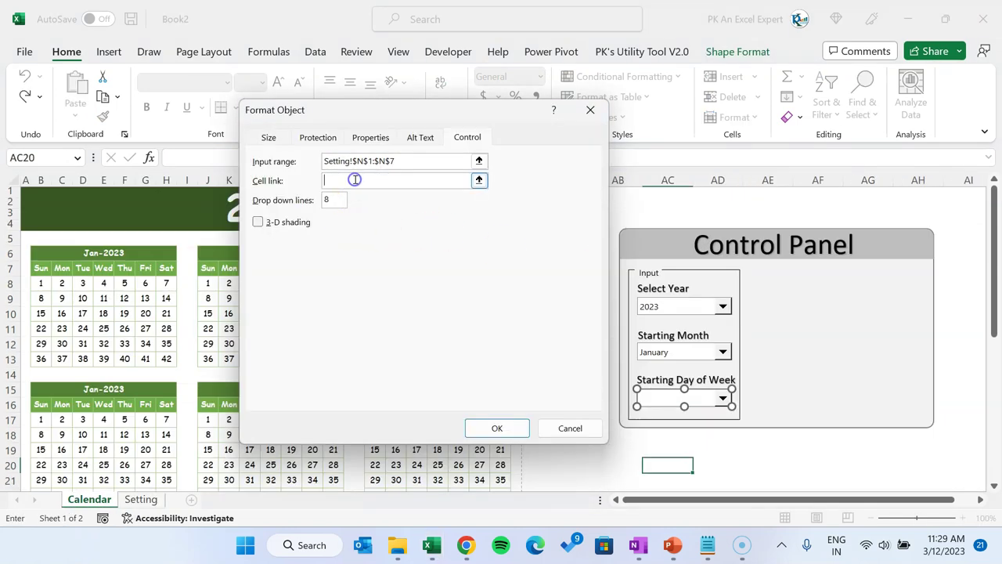
{"action": "left_click", "coordinate": [141, 498]}
{"action": "left_click", "coordinate": [205, 240]}
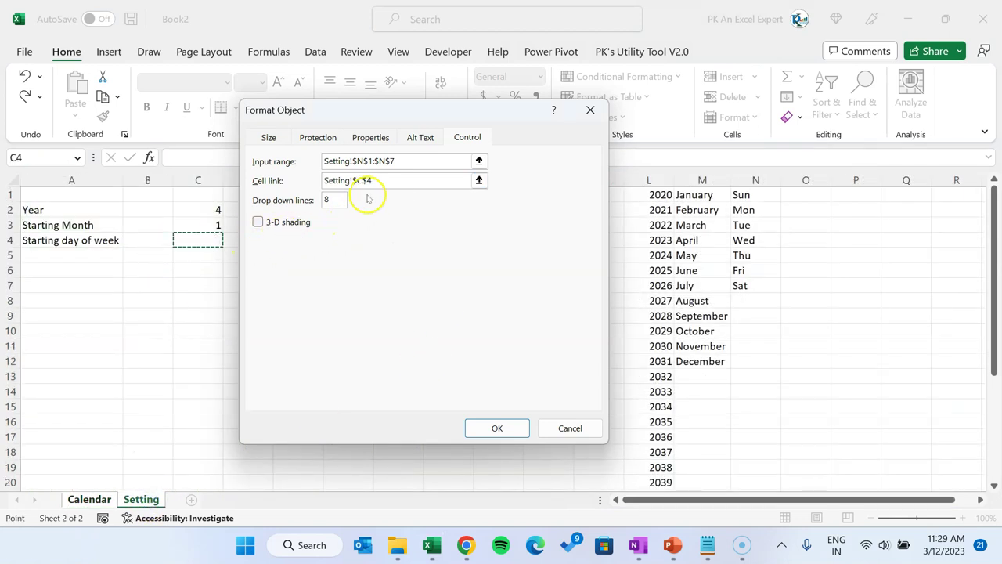
{"action": "left_click", "coordinate": [496, 428]}
{"action": "left_click", "coordinate": [583, 376]}
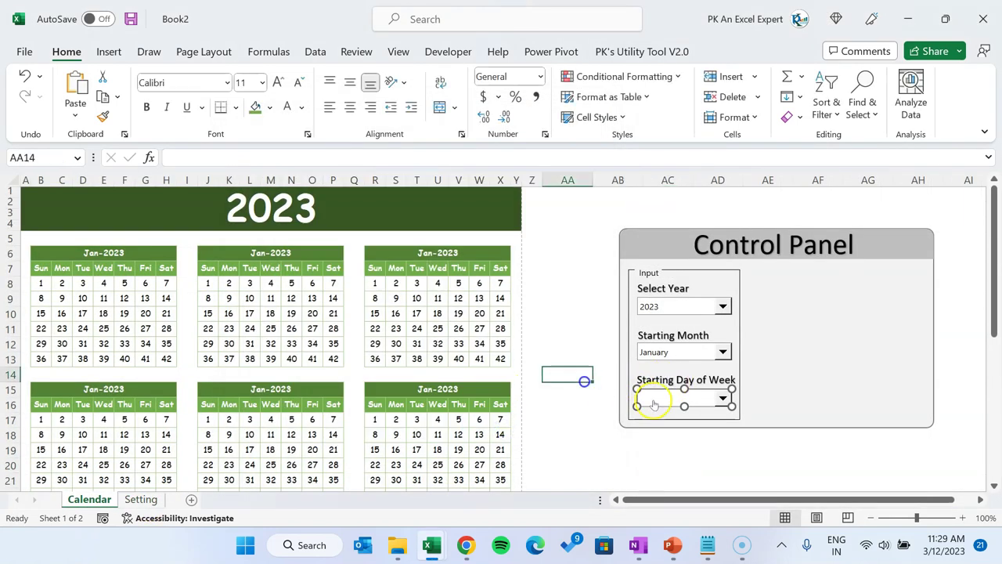
Step: Choose Sun in the Starting Day of Week combo box of the control panel
{"action": "left_click", "coordinate": [673, 399]}
{"action": "left_click", "coordinate": [665, 413]}
{"action": "left_click", "coordinate": [572, 433]}
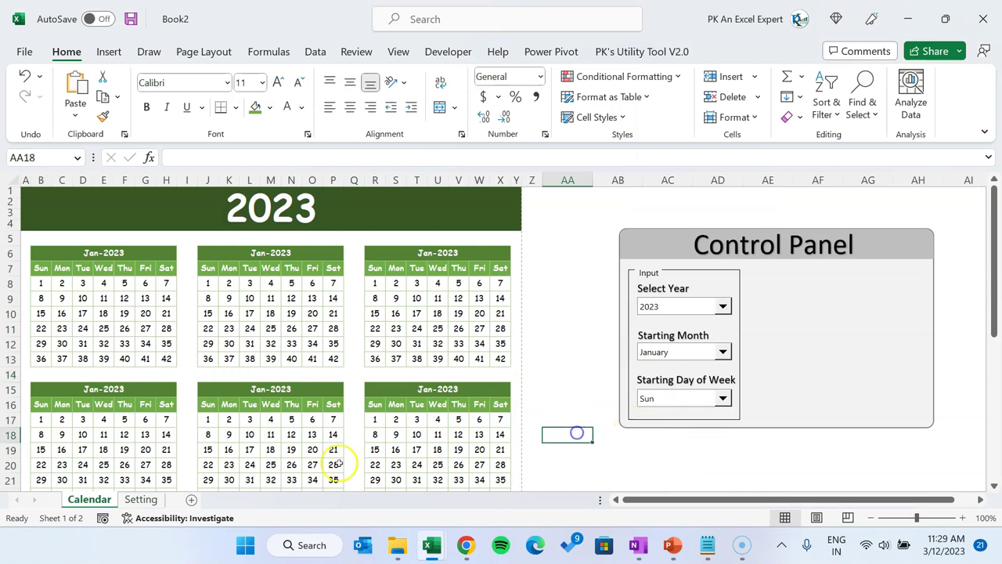
Step: On the Setting sheet, enter =INDEX(L:L,C2) in B2 to return the selected year
{"action": "left_click", "coordinate": [145, 499]}
{"action": "left_click_drag", "start_coordinate": [146, 210], "coordinate": [145, 243]}
{"action": "left_click", "coordinate": [142, 215]}
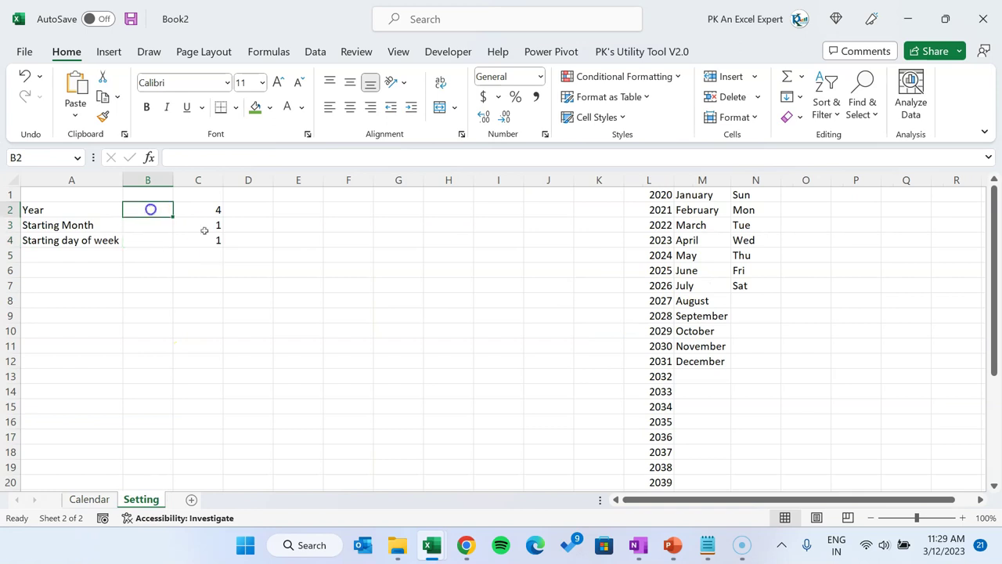
{"action": "type", "text": "=in"}
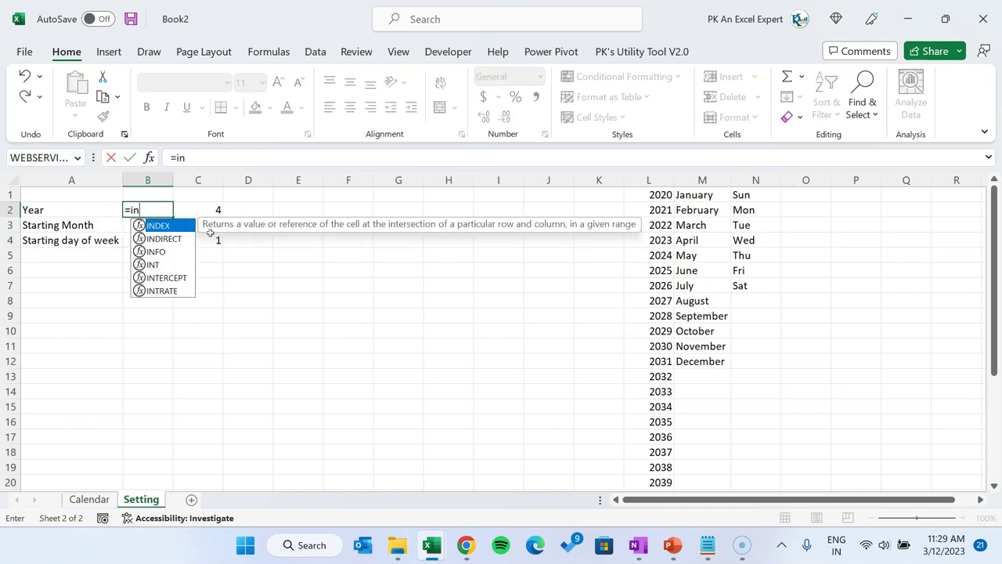
{"action": "key", "text": "Tab"}
{"action": "key", "text": "ctrl+Right"}
{"action": "key", "text": "ctrl+Right"}
{"action": "key", "text": "ctrl+space"}
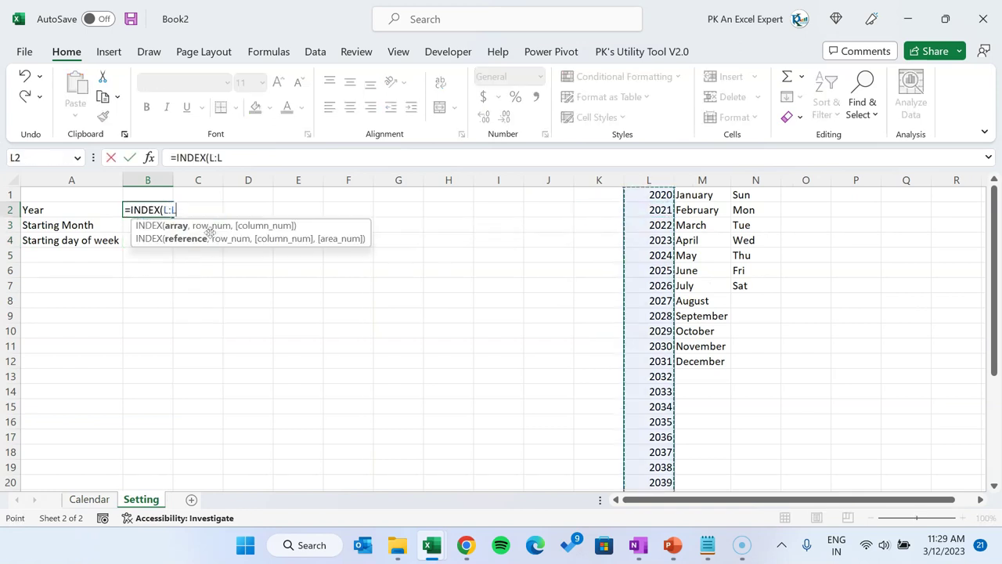
{"action": "type", "text": ",C2"}
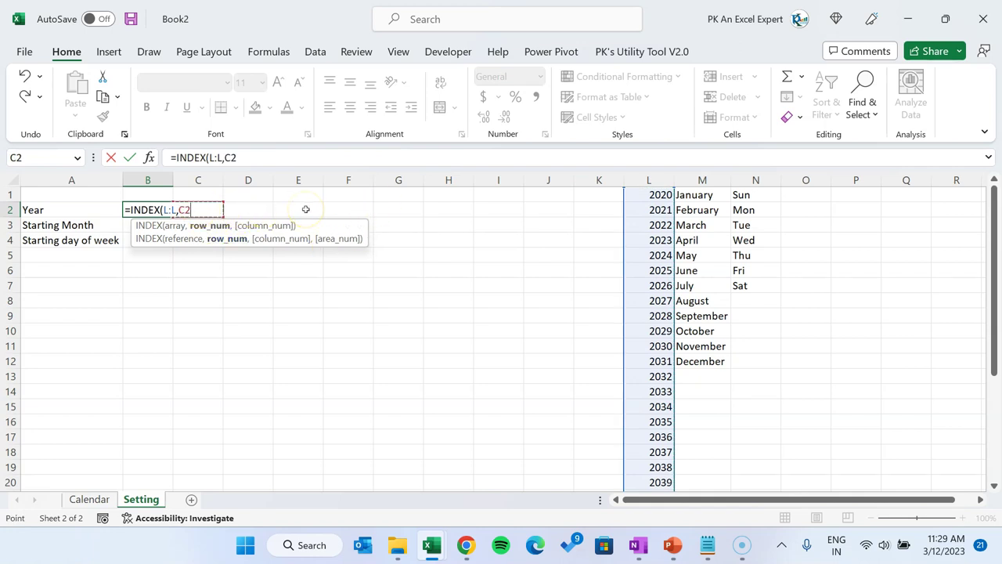
{"action": "type", "text": ")"}
{"action": "key", "text": "Return"}
{"action": "key", "text": "Up"}
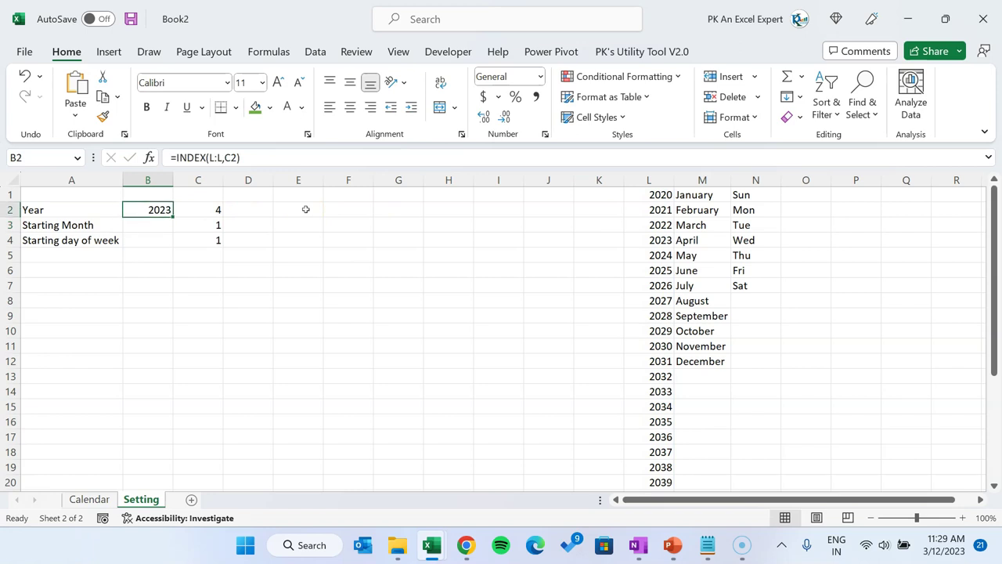
Step: Enter an INDEX formula in B3 that returns the starting month from column M by the number in C3
{"action": "key", "text": "Down"}
{"action": "type", "text": "=INDEX("}
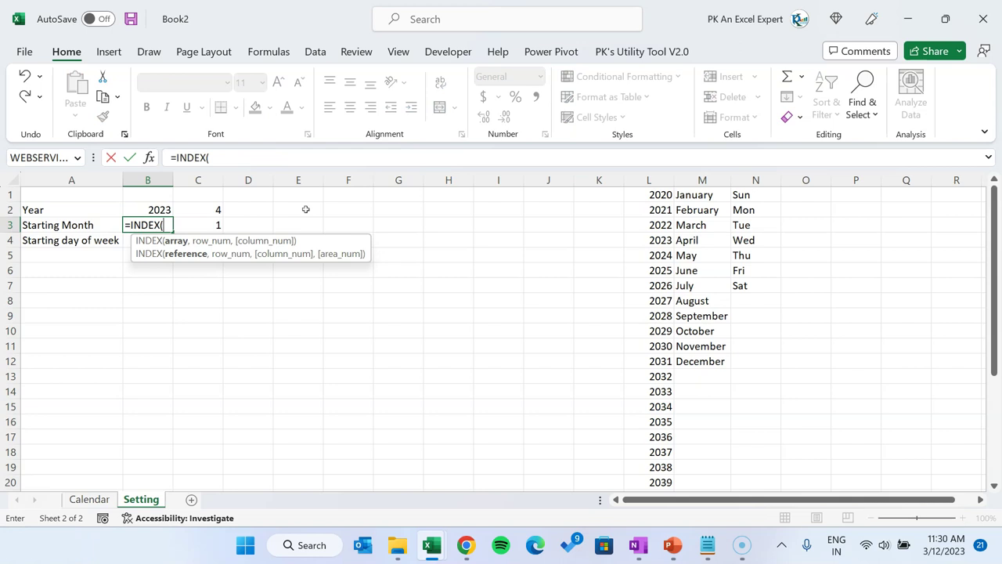
{"action": "key", "text": "ctrl+Right"}
{"action": "key", "text": "ctrl+Right"}
{"action": "key", "text": "Right"}
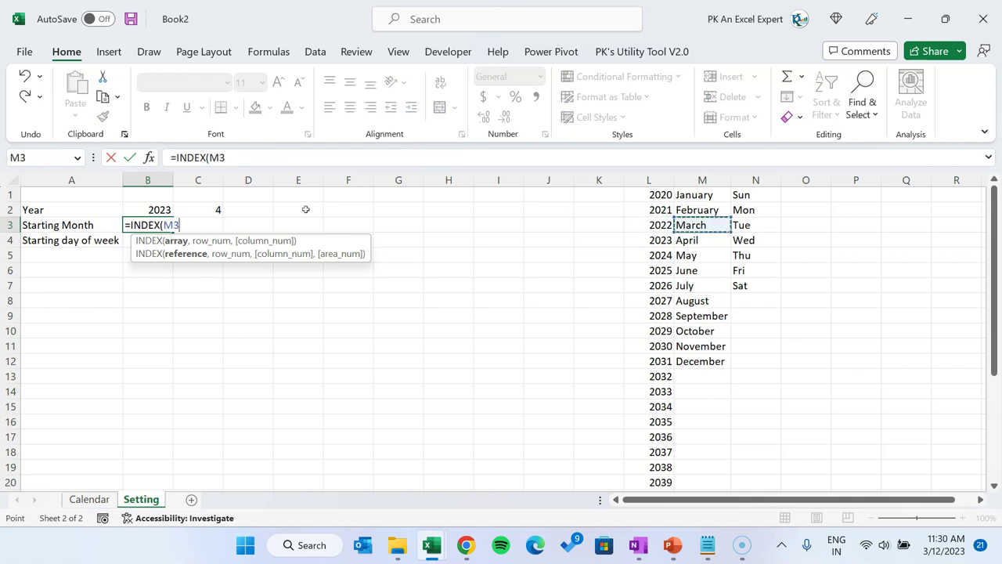
{"action": "key", "text": "ctrl+space"}
{"action": "type", "text": ","}
{"action": "key", "text": "Return"}
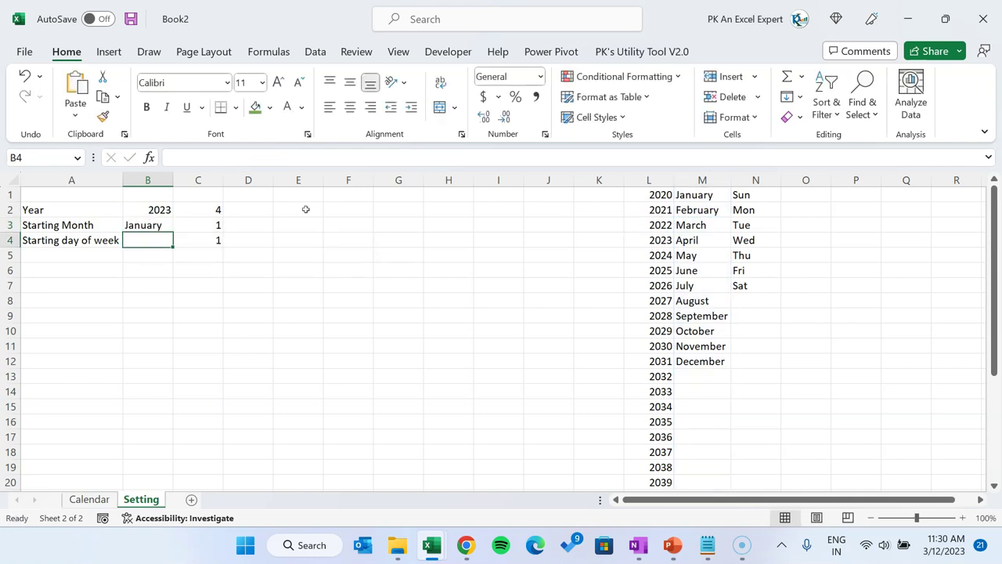
Step: Enter =INDEX(N:N,C4) in B4 of the Setting sheet to return the selected starting day of week
{"action": "type", "text": "=INDEX("}
{"action": "key", "text": "Right"}
{"action": "key", "text": "ctrl+Right"}
{"action": "key", "text": "Right"}
{"action": "key", "text": "Right"}
{"action": "key", "text": "ctrl+space"}
{"action": "type", "text": ","}
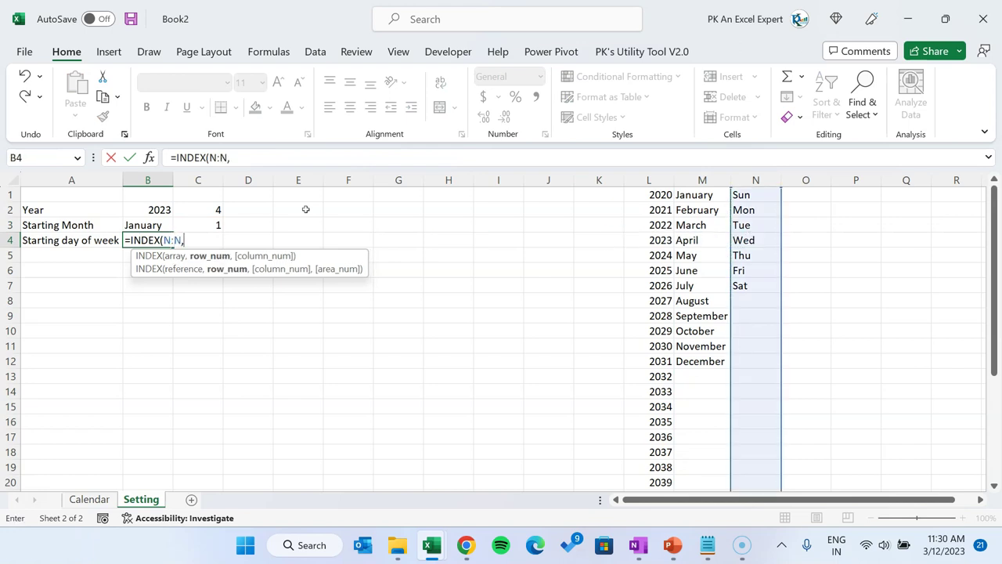
{"action": "key", "text": "Right"}
{"action": "key", "text": "Return"}
Step: Center the year, starting month and starting weekday results in B2:B4 horizontally
{"action": "key", "text": "Up"}
{"action": "key", "text": "Up"}
{"action": "key", "text": "Up"}
{"action": "key", "text": "shift+Down"}
{"action": "key", "text": "shift+Down"}
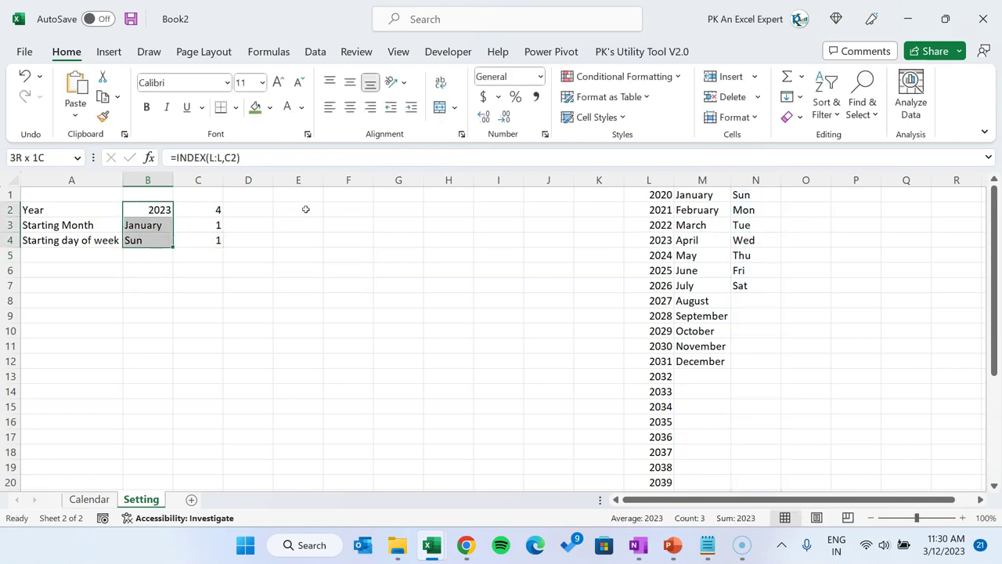
{"action": "left_click", "coordinate": [350, 107]}
{"action": "left_click", "coordinate": [399, 283]}
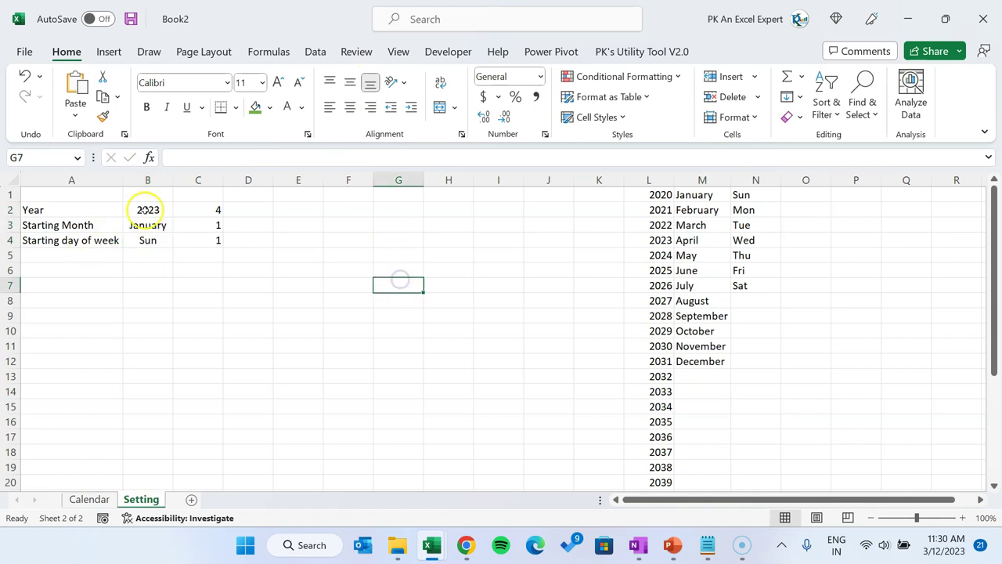
{"action": "left_click_drag", "start_coordinate": [146, 209], "coordinate": [154, 238]}
{"action": "left_click", "coordinate": [318, 250]}
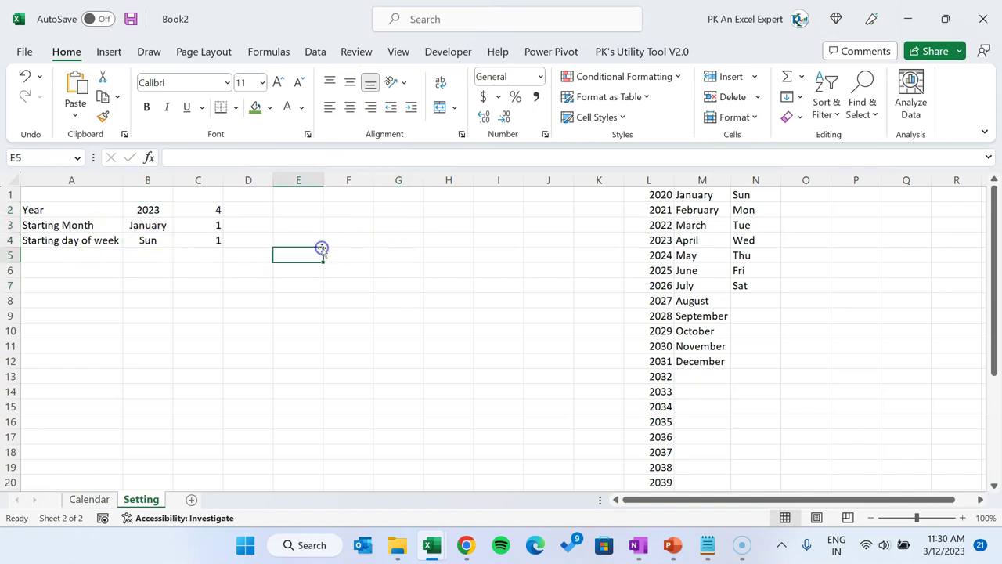
Step: On the Calendar sheet, link the merged title cell A1 to the selected year with =Setting!B2
{"action": "left_click", "coordinate": [89, 499]}
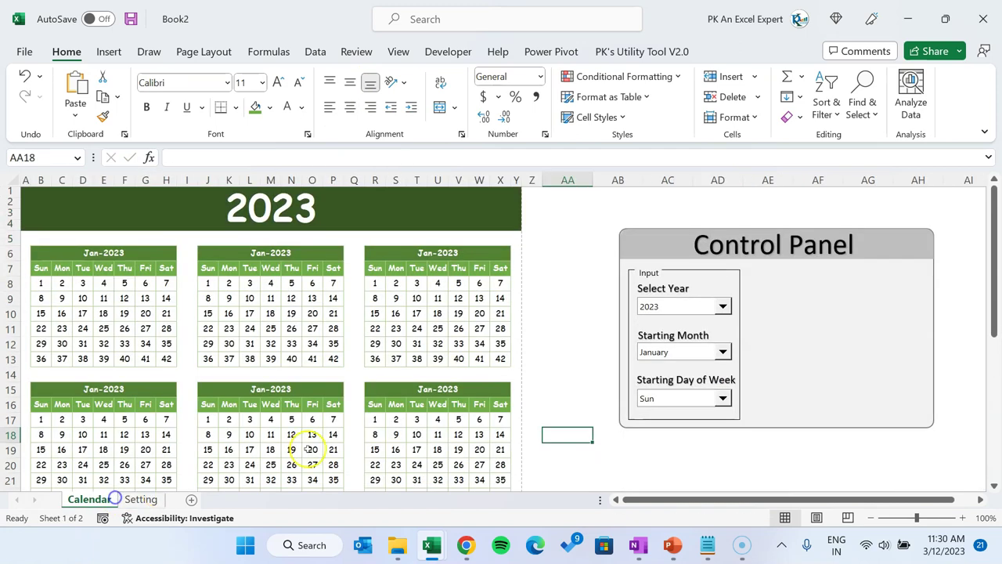
{"action": "left_click", "coordinate": [540, 280]}
{"action": "left_click", "coordinate": [357, 215]}
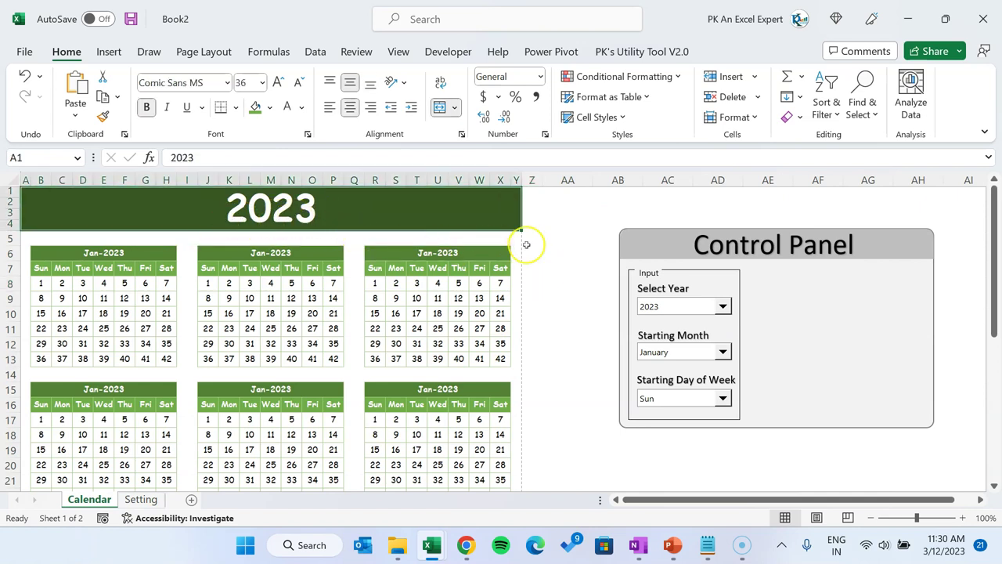
{"action": "type", "text": "="}
{"action": "left_click", "coordinate": [141, 499]}
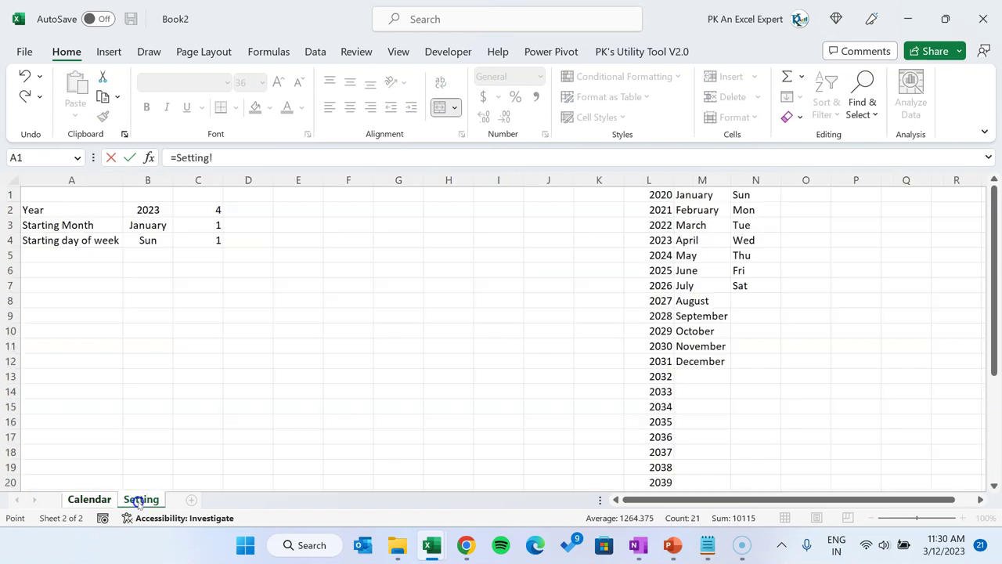
{"action": "left_click", "coordinate": [159, 210]}
{"action": "key", "text": "Return"}
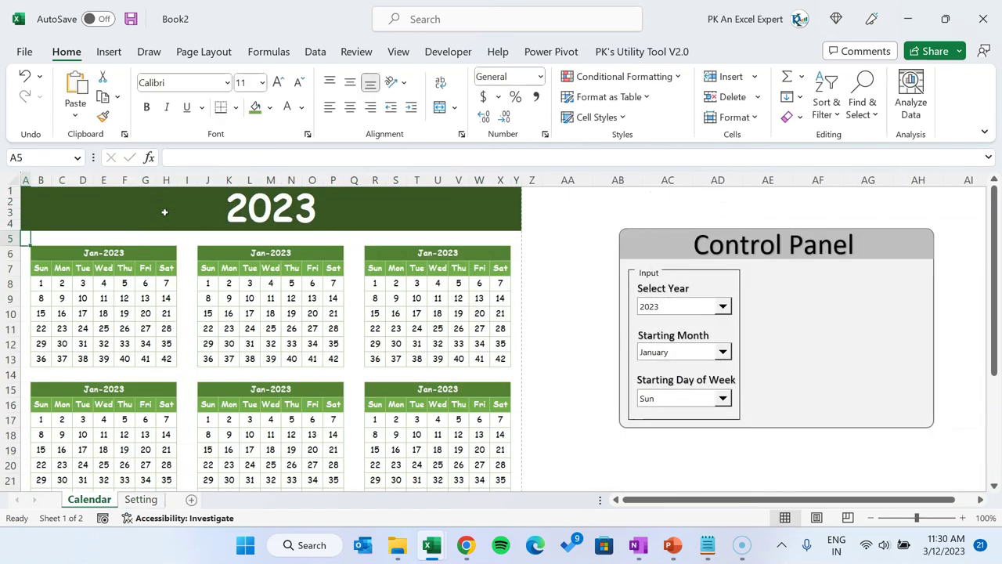
Step: Try the control panel by choosing 2026 as the year and February as the starting month
{"action": "left_click", "coordinate": [663, 306]}
{"action": "left_click", "coordinate": [671, 343]}
{"action": "left_click", "coordinate": [681, 306]}
{"action": "left_click", "coordinate": [677, 330]}
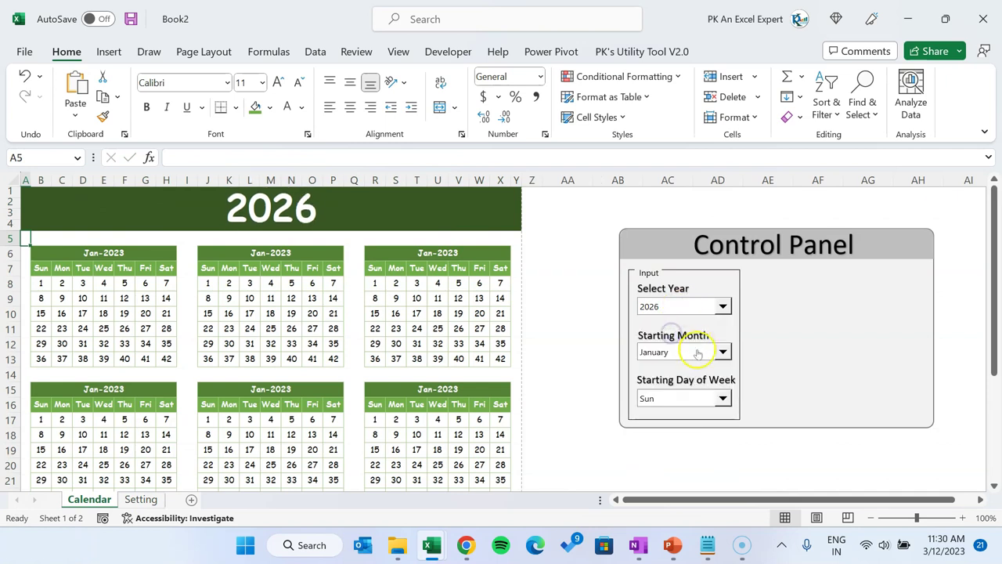
{"action": "left_click", "coordinate": [696, 351]}
{"action": "left_click", "coordinate": [676, 379]}
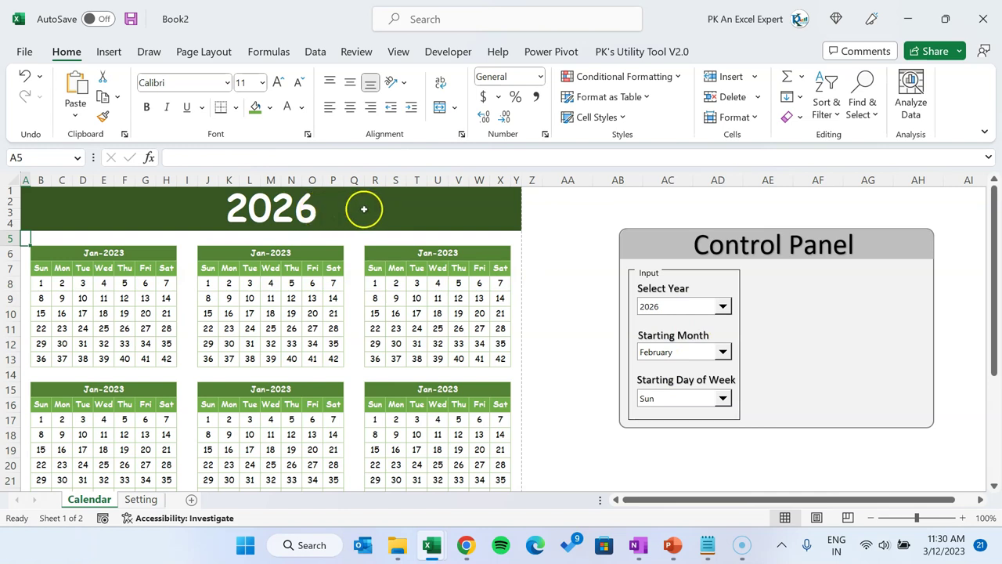
Step: Replace the title formula in A1 with an IF that tests Setting!C3>1 and returns Setting!B2&"-"&RIGHT(Setting!B2+1,2) when true
{"action": "left_click", "coordinate": [326, 208]}
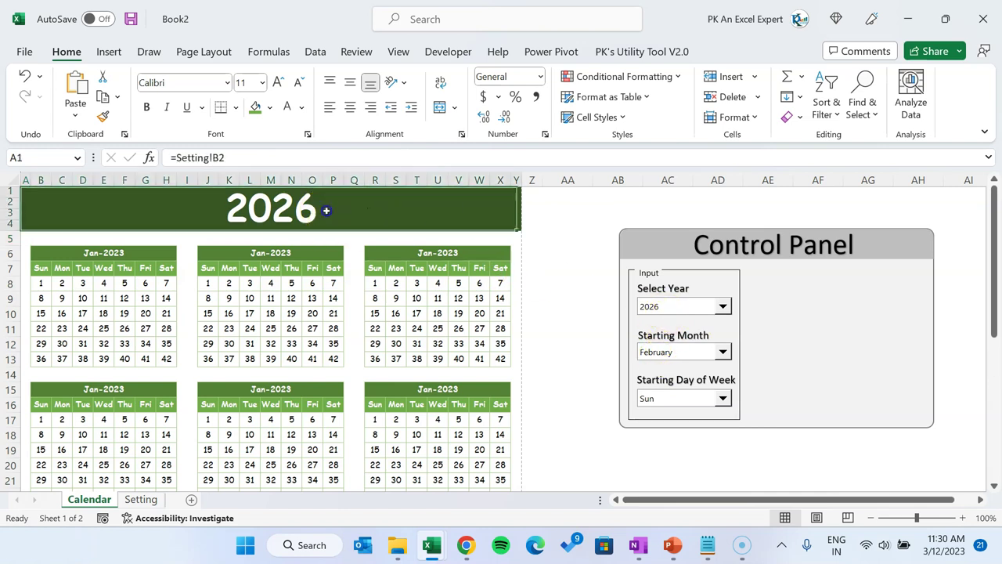
{"action": "type", "text": "=i"}
{"action": "key", "text": "Tab"}
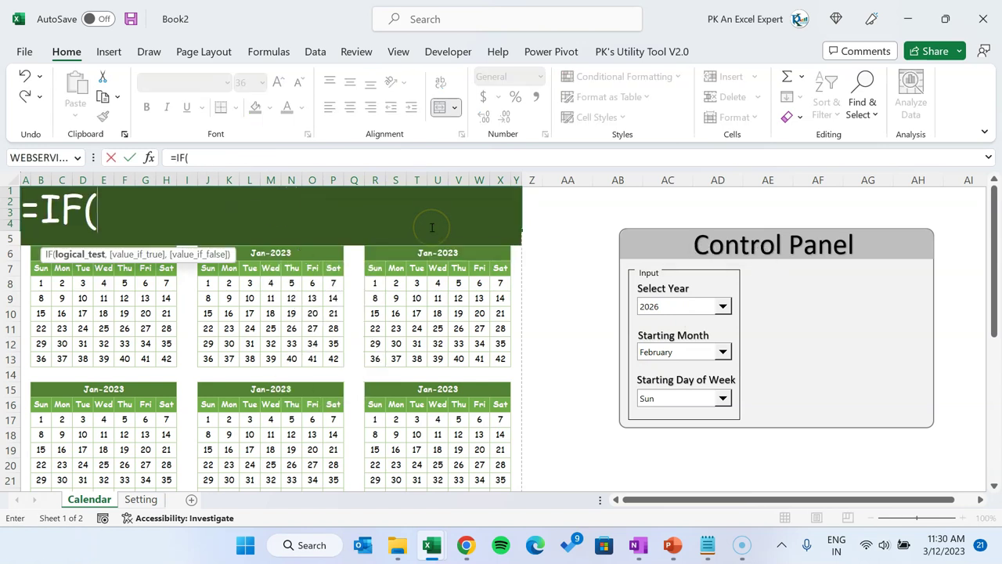
{"action": "left_click", "coordinate": [142, 498]}
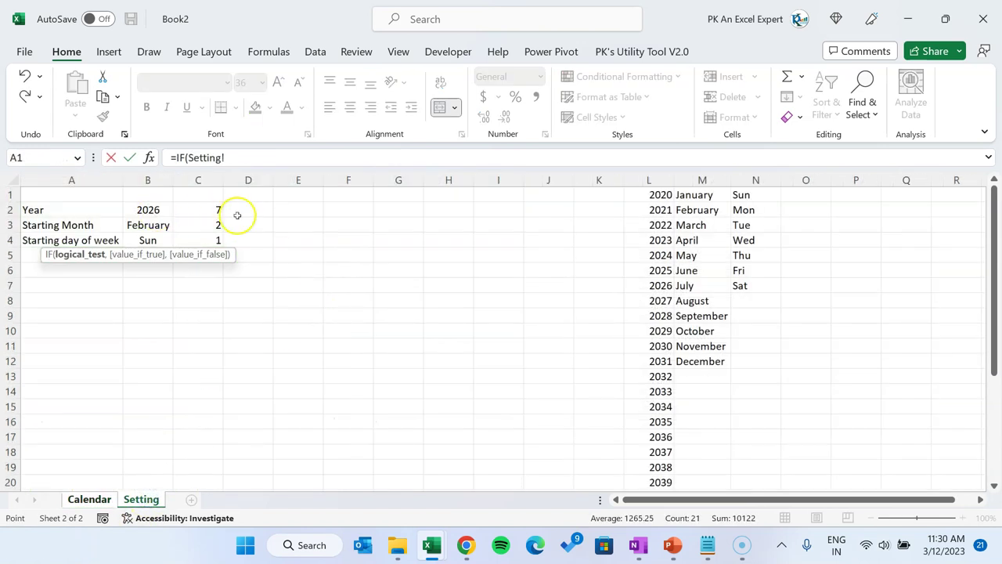
{"action": "left_click", "coordinate": [209, 225]}
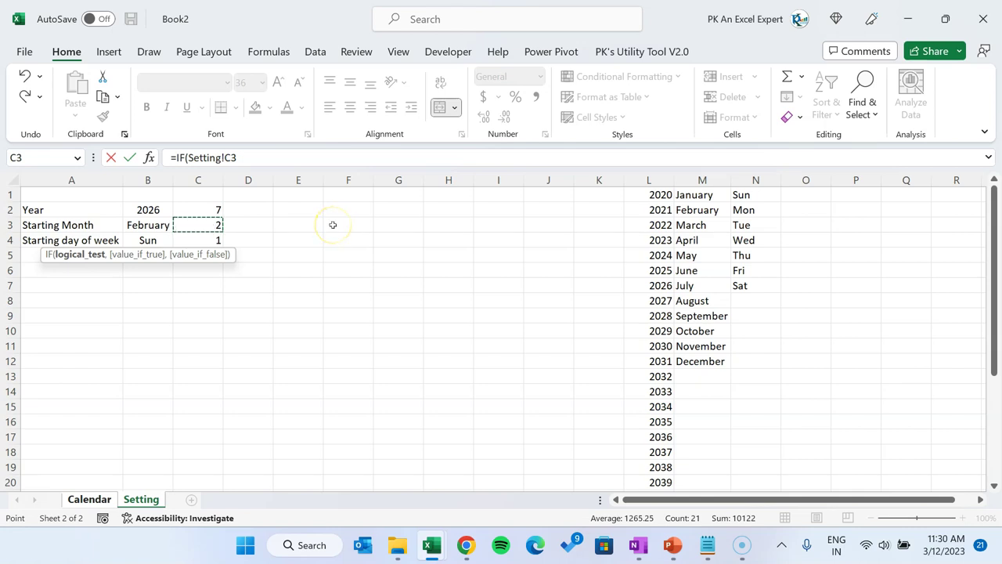
{"action": "type", "text": ">1,"}
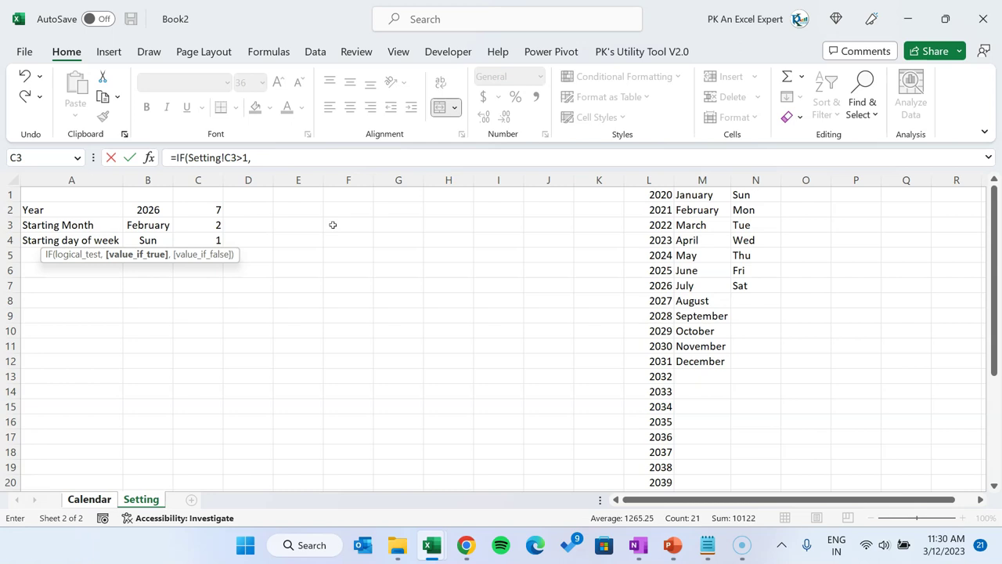
{"action": "left_click", "coordinate": [156, 210]}
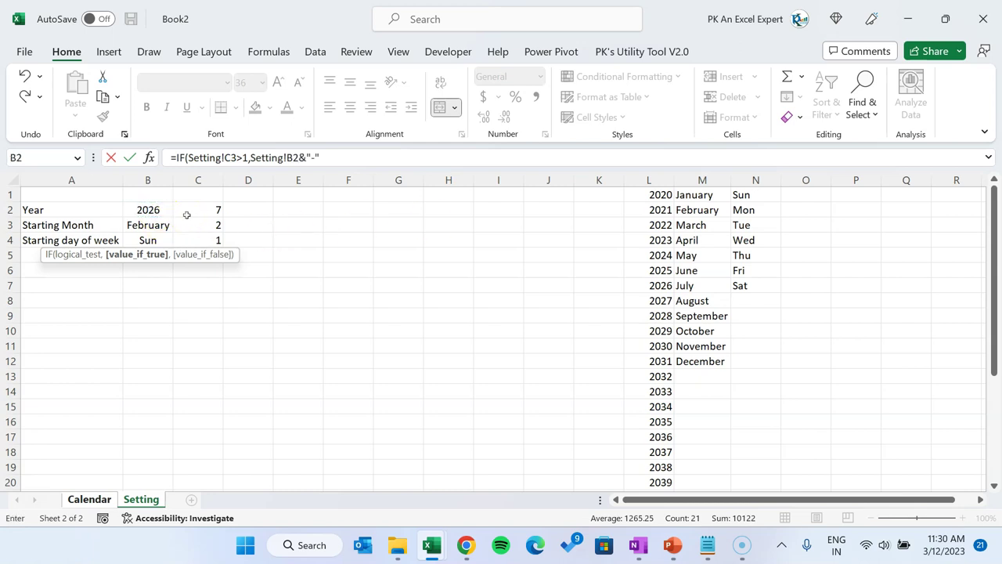
{"action": "type", "text": "&\"-\"&righ"}
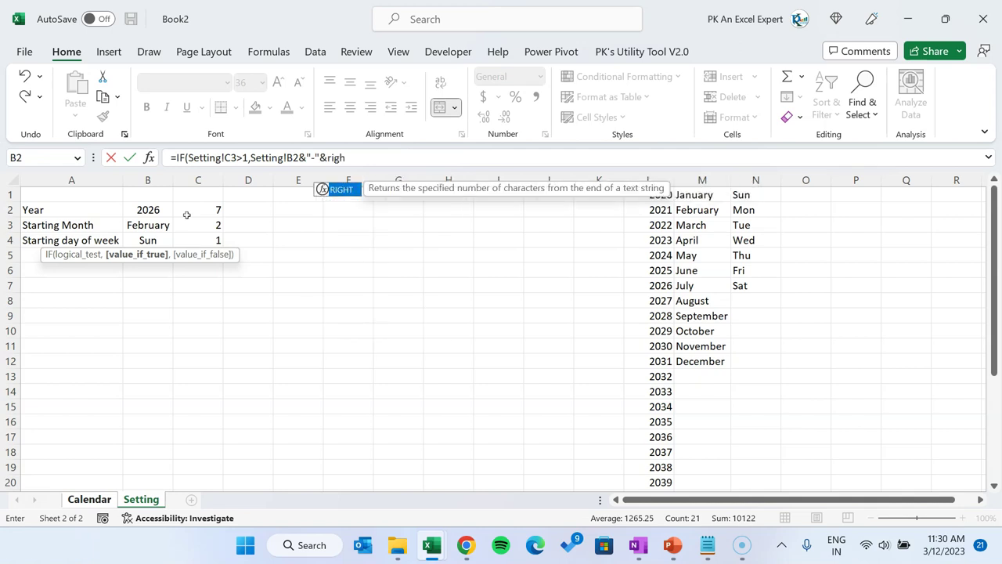
{"action": "key", "text": "Tab"}
{"action": "left_click", "coordinate": [149, 210]}
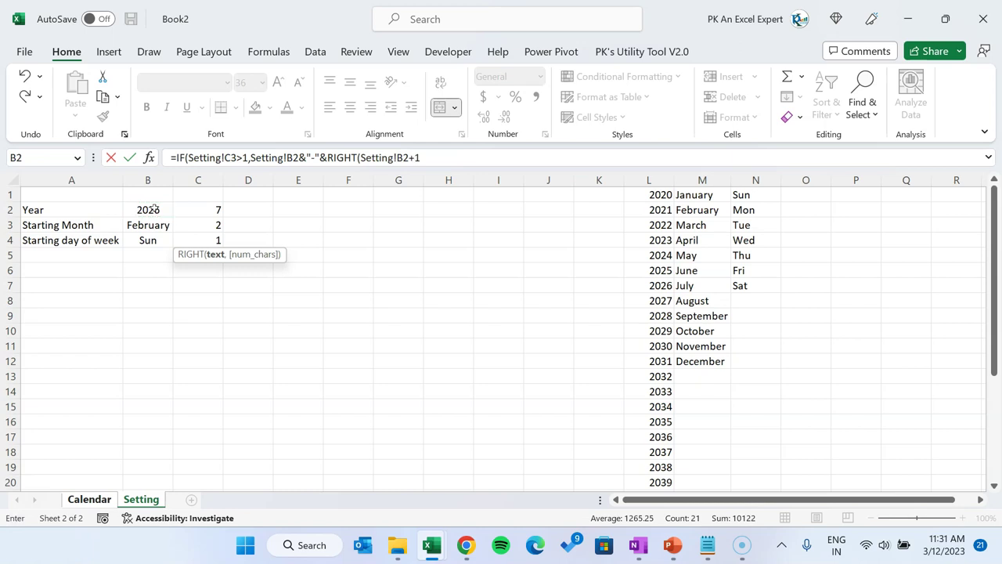
{"action": "type", "text": "+1,2),"}
Step: Complete the title's IF formula with Setting!B2 as the value if false
{"action": "left_click", "coordinate": [480, 159]}
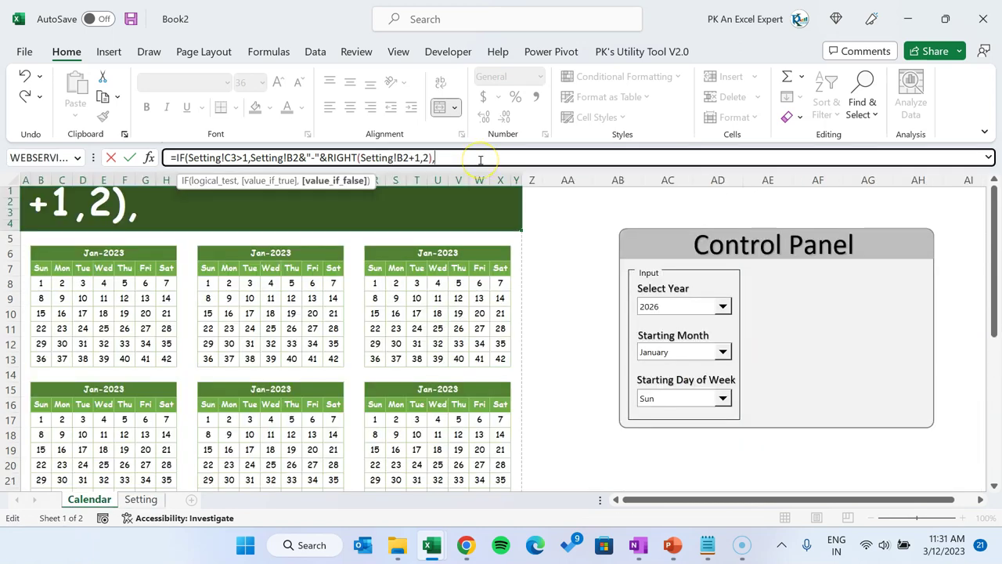
{"action": "left_click", "coordinate": [141, 498]}
{"action": "left_click", "coordinate": [150, 210]}
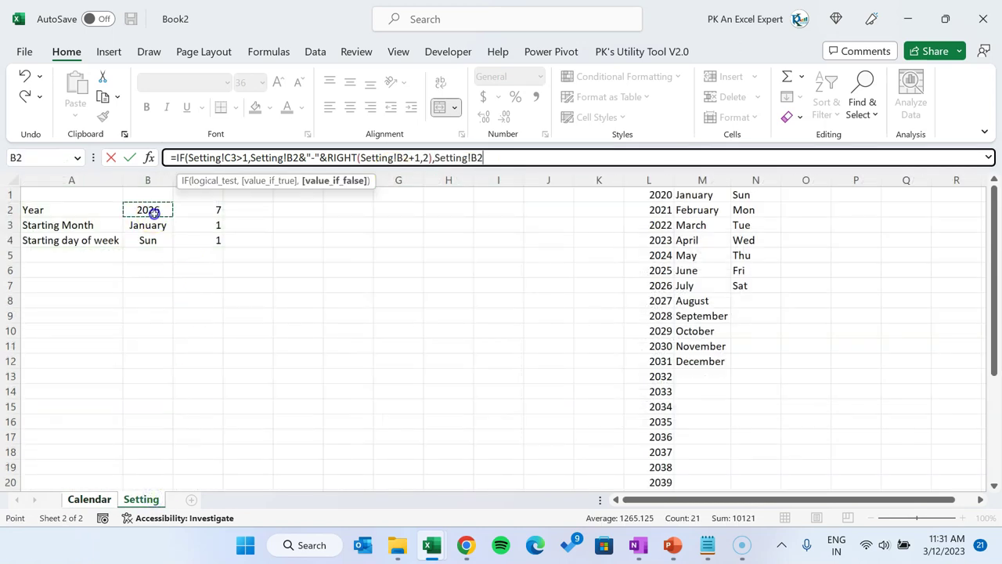
{"action": "type", "text": ")"}
{"action": "key", "text": "Return"}
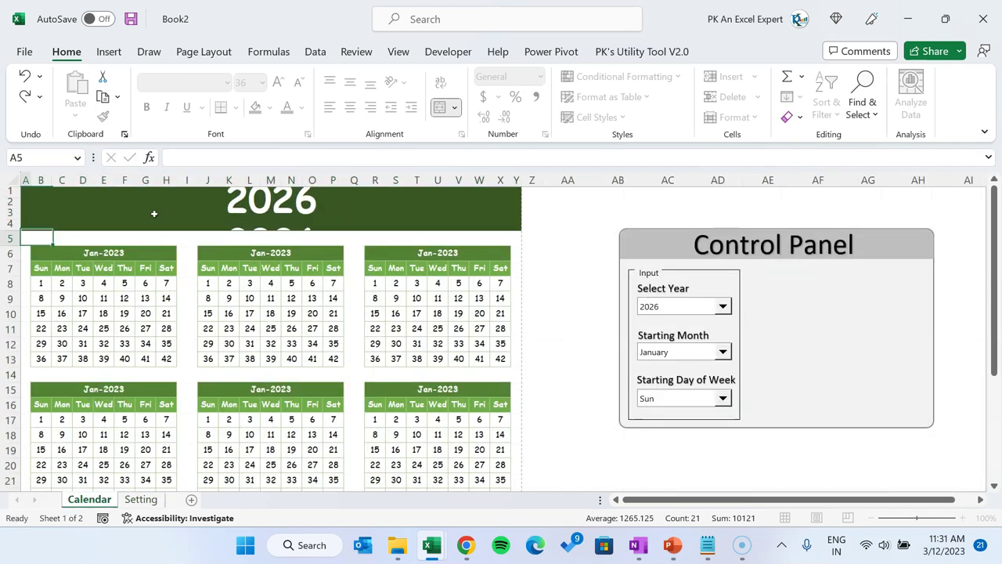
Step: Test the title formula by switching the Starting Month combo box to February, March and back to January
{"action": "left_click", "coordinate": [649, 352]}
{"action": "left_click", "coordinate": [659, 369]}
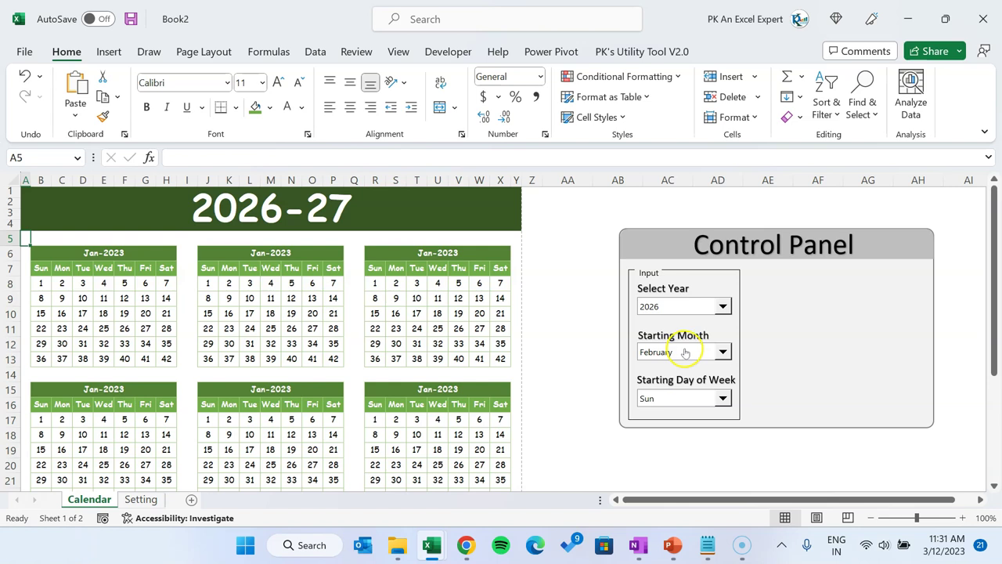
{"action": "left_click", "coordinate": [722, 351]}
{"action": "left_click", "coordinate": [693, 385]}
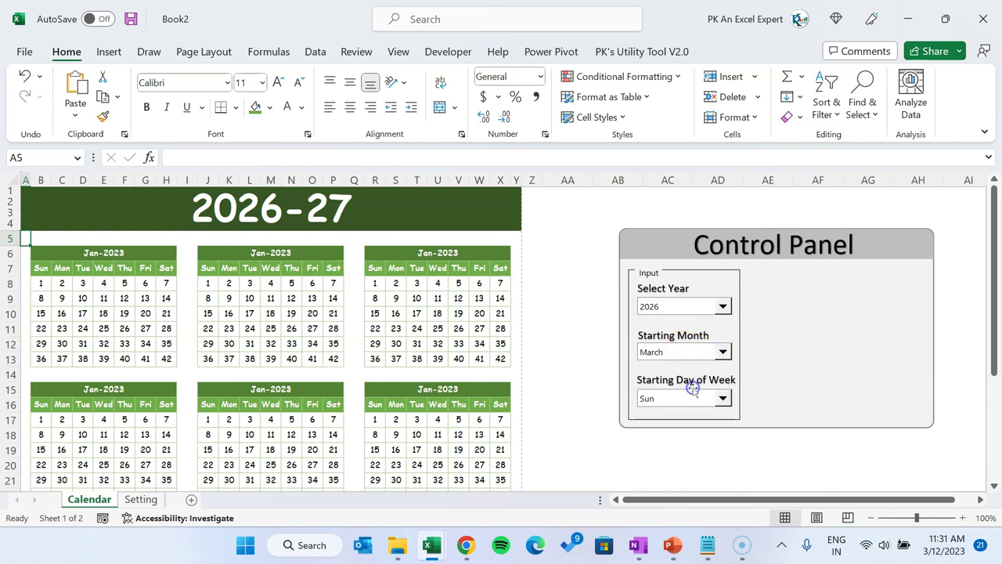
{"action": "left_click", "coordinate": [692, 353]}
{"action": "left_click", "coordinate": [676, 365]}
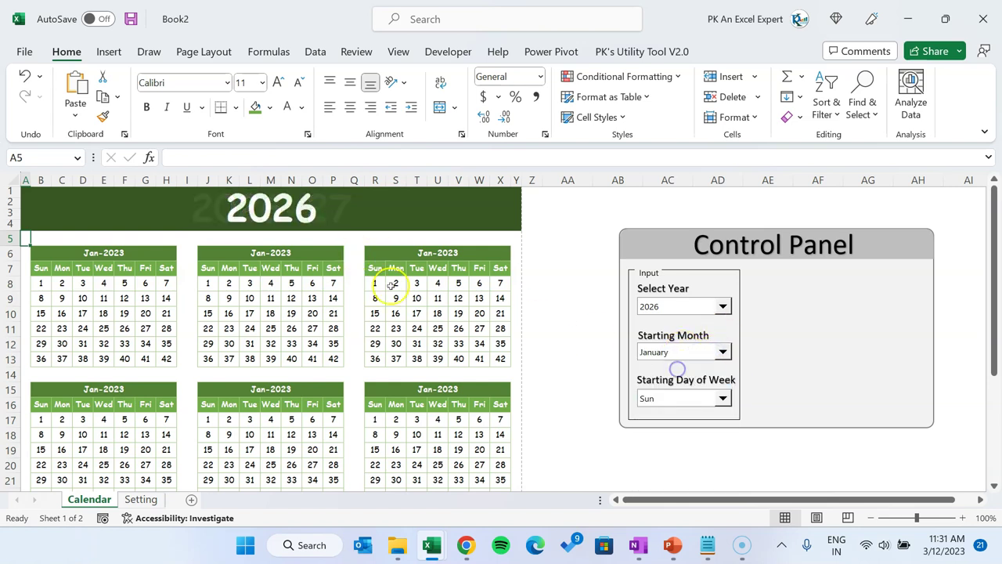
{"action": "left_click", "coordinate": [549, 231]}
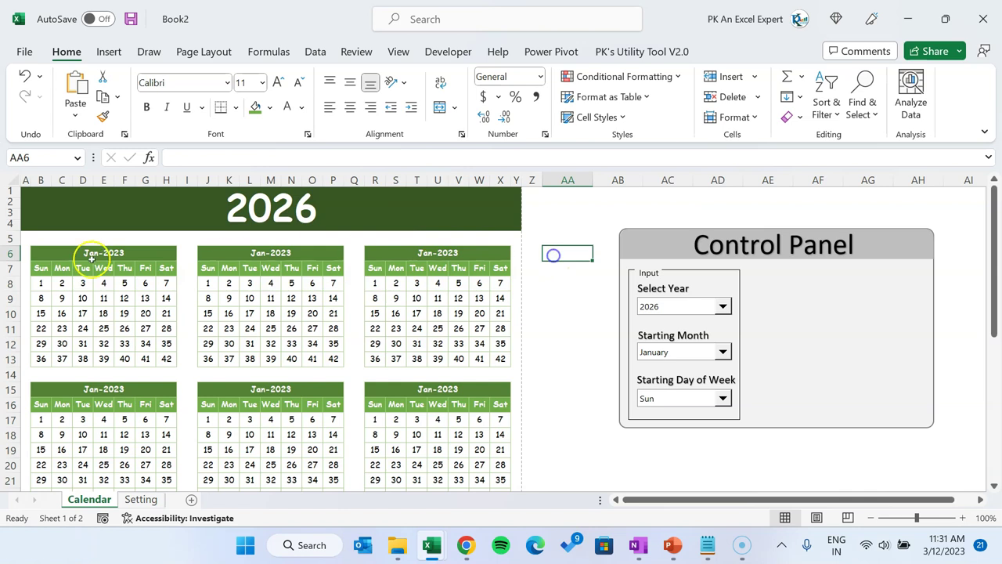
Step: Enter =DATE(Setting!$B$2,Setting!$C$3,1) in the first month's header cell B6
{"action": "left_click", "coordinate": [121, 253]}
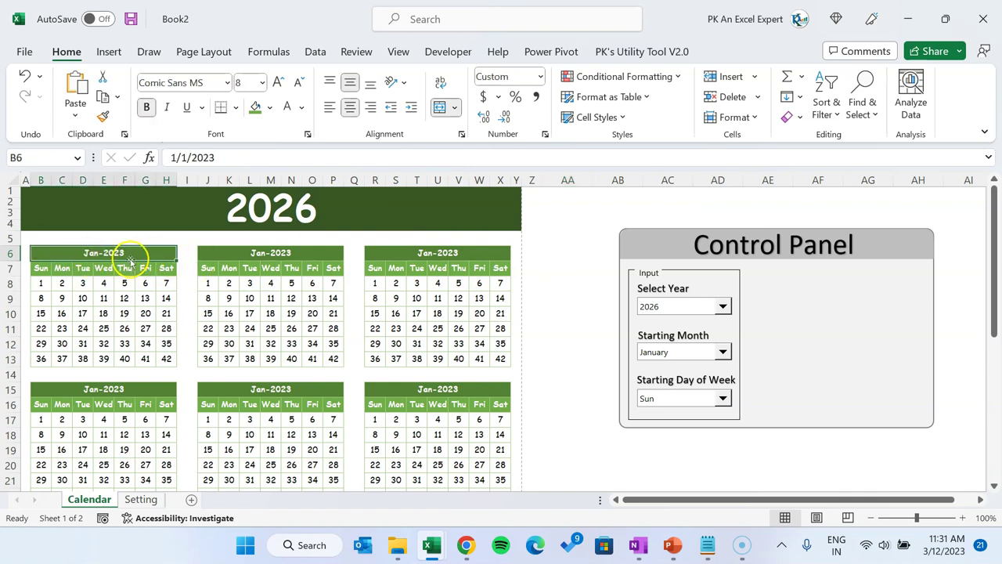
{"action": "type", "text": "=date"}
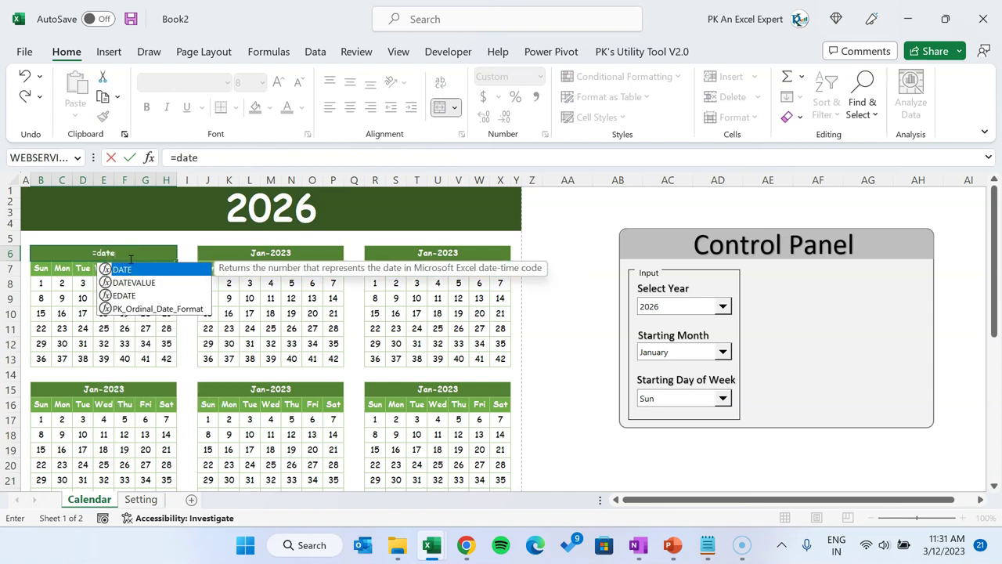
{"action": "key", "text": "Tab"}
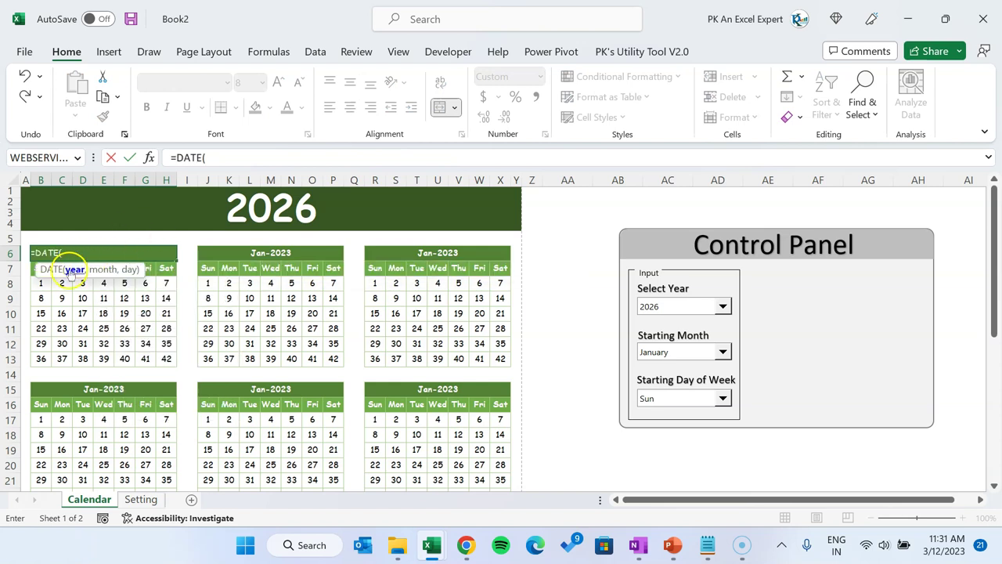
{"action": "left_click", "coordinate": [141, 499]}
{"action": "left_click", "coordinate": [159, 210]}
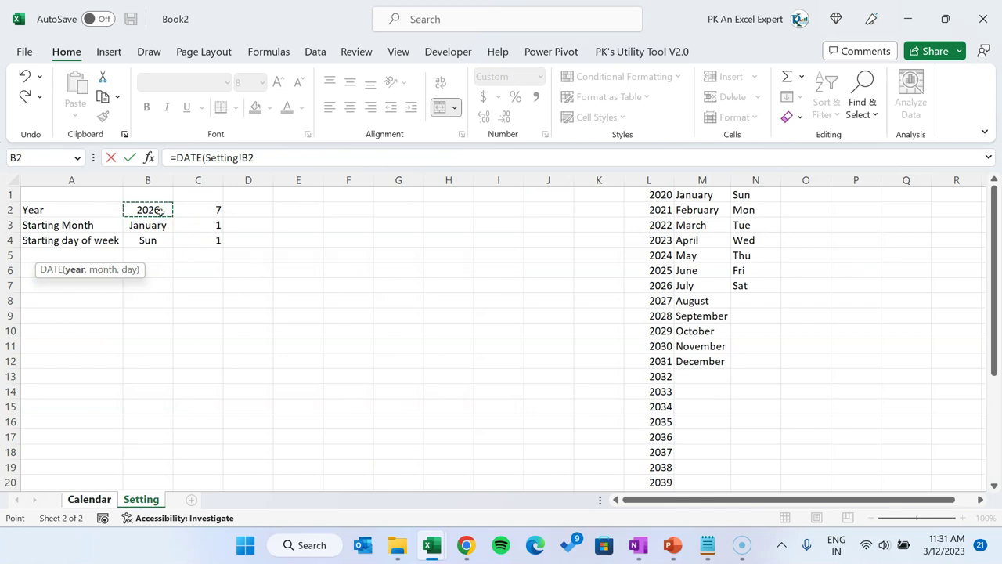
{"action": "type", "text": ","}
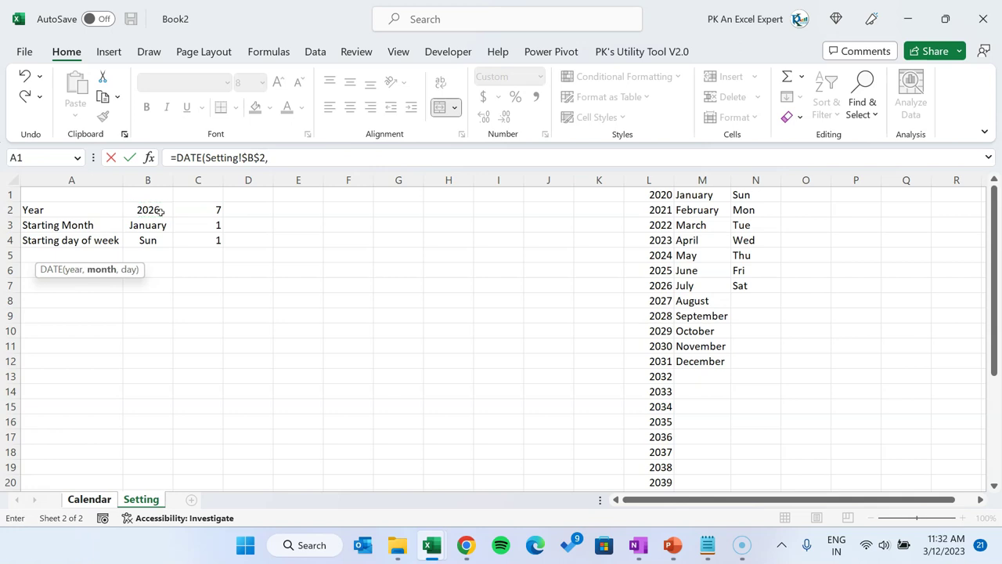
{"action": "left_click", "coordinate": [205, 225]}
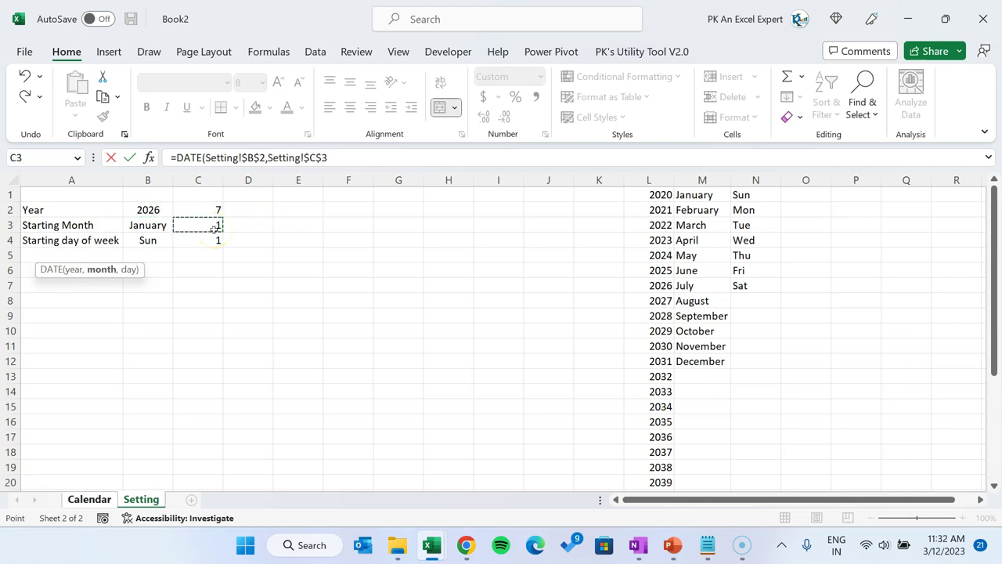
{"action": "type", "text": ",1)"}
{"action": "key", "text": "Return"}
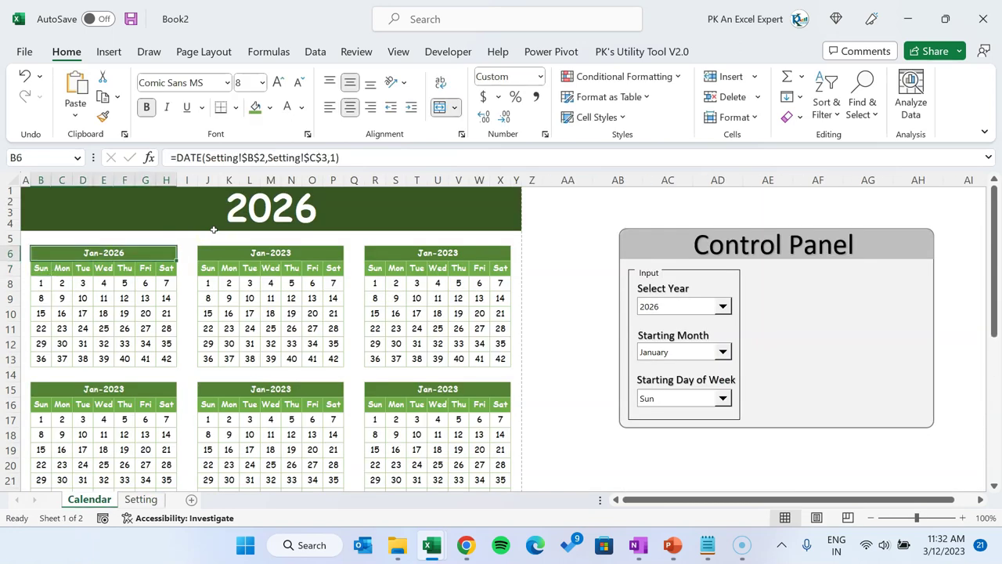
Step: Test the first month header by switching the Starting Month combo box to April and back to January
{"action": "left_click", "coordinate": [699, 352]}
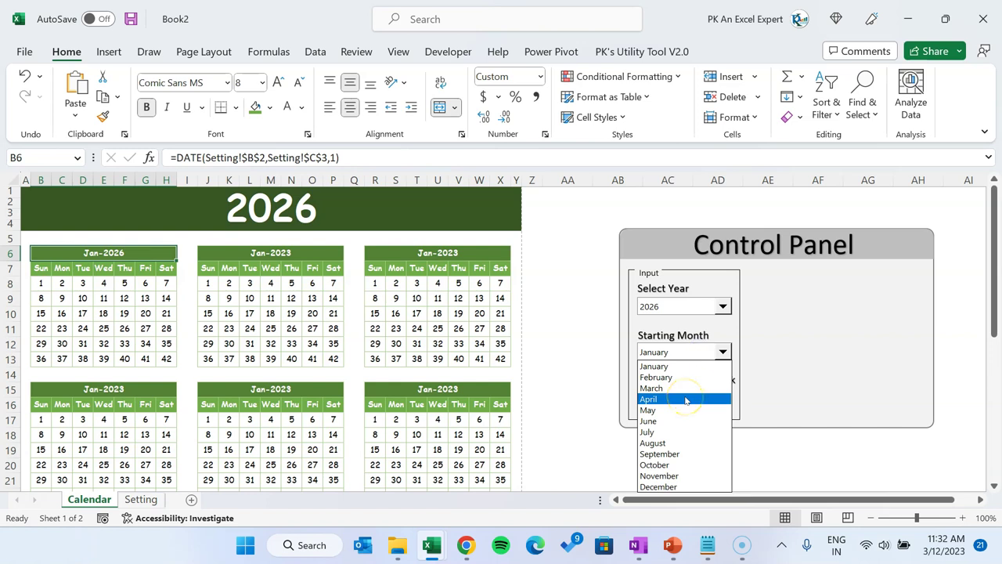
{"action": "left_click", "coordinate": [685, 399]}
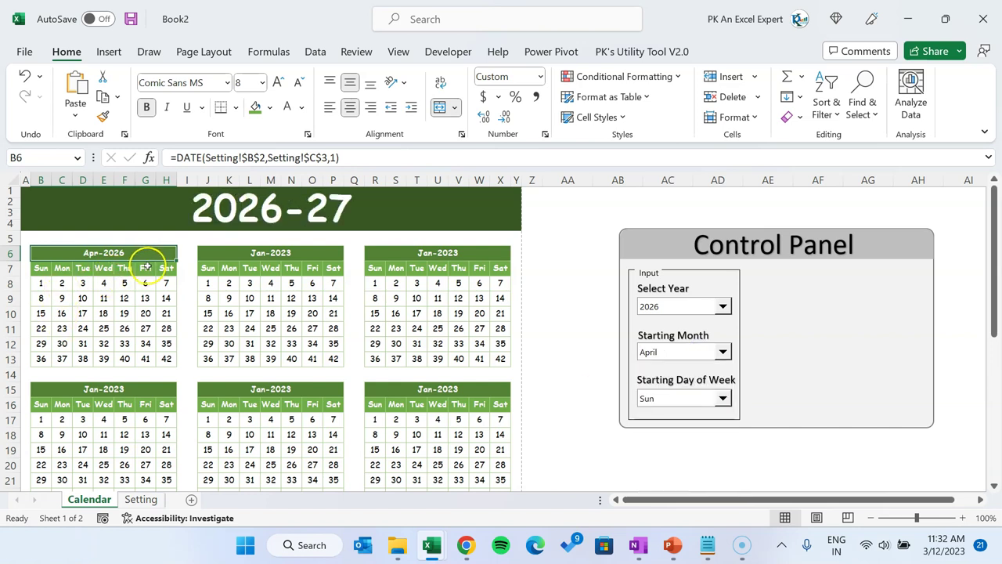
{"action": "left_click", "coordinate": [704, 351]}
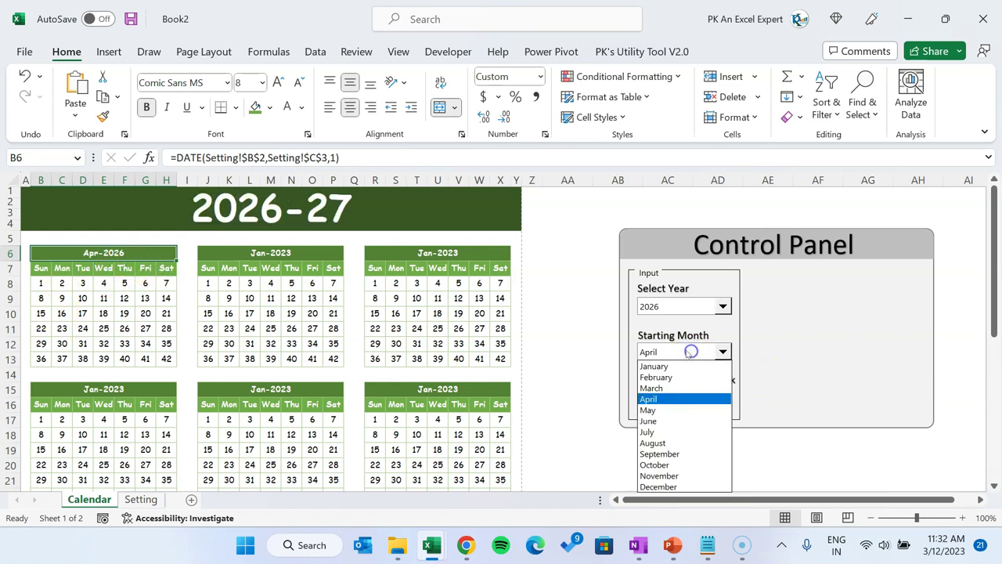
{"action": "left_click", "coordinate": [674, 366]}
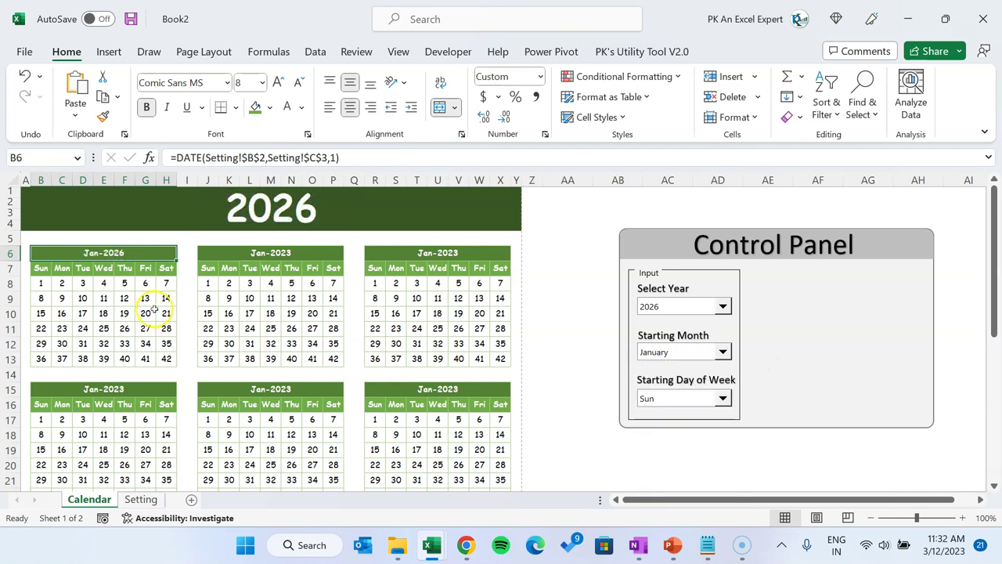
Step: Clear the weekday names in B7:H7 of the first month
{"action": "left_click", "coordinate": [110, 271]}
{"action": "left_click_drag", "start_coordinate": [41, 270], "coordinate": [166, 271]}
{"action": "left_click", "coordinate": [47, 271]}
{"action": "left_click_drag", "start_coordinate": [47, 270], "coordinate": [166, 268]}
{"action": "left_click", "coordinate": [36, 269]}
{"action": "key", "text": "Delete"}
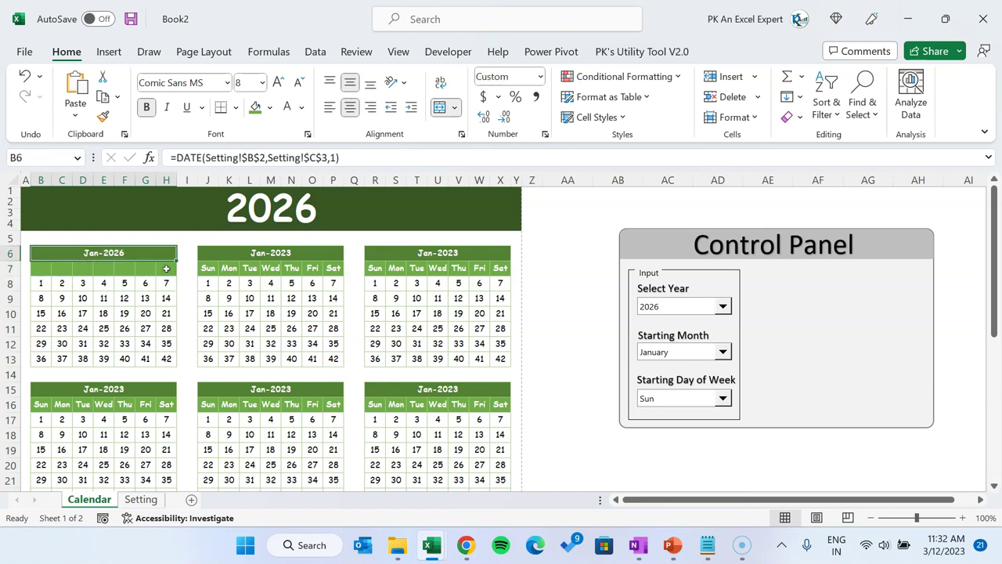
Step: Link the first weekday header B7 to the starting day of week with =Setting!$B$4
{"action": "type", "text": "="}
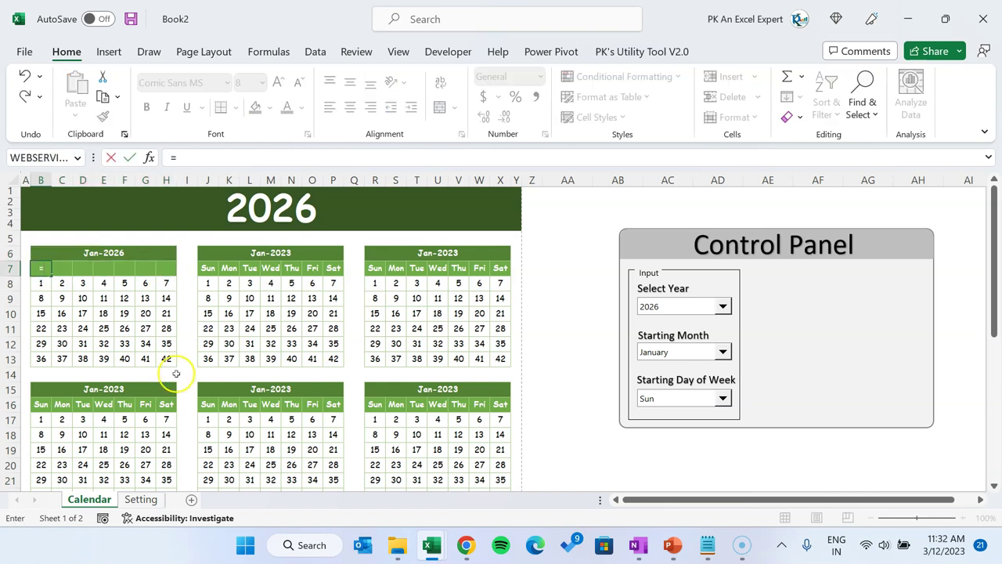
{"action": "left_click", "coordinate": [141, 498]}
{"action": "left_click", "coordinate": [149, 241]}
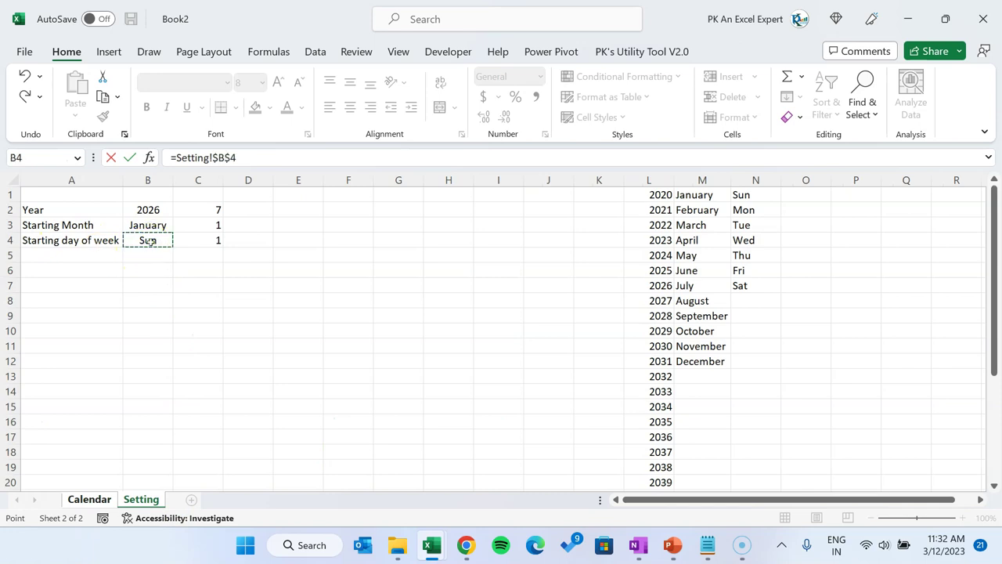
{"action": "key", "text": "Return"}
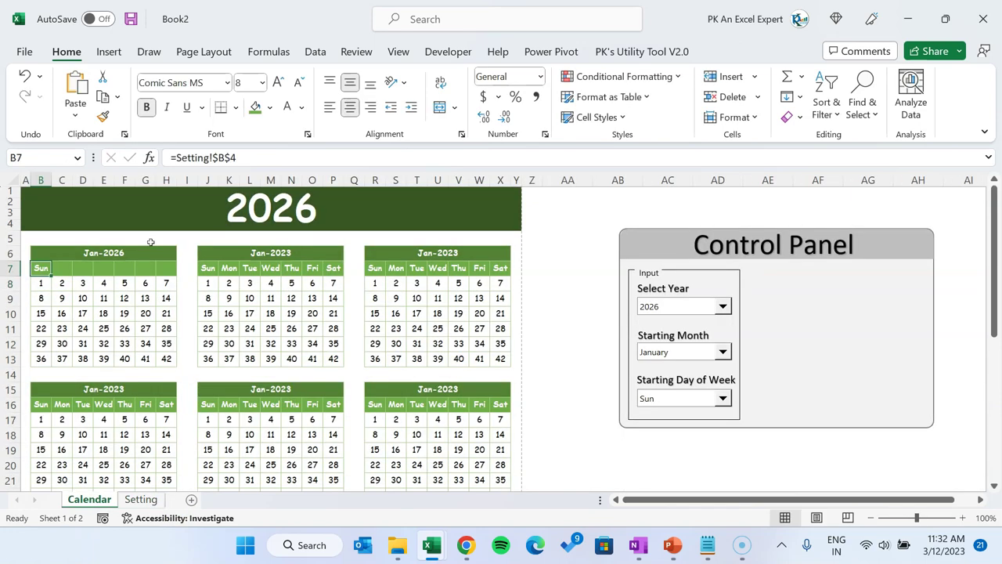
Step: Copy the weekday list N1:N7 on the Setting sheet into column K twice in succession, filling K1:K14
{"action": "key", "text": "Right"}
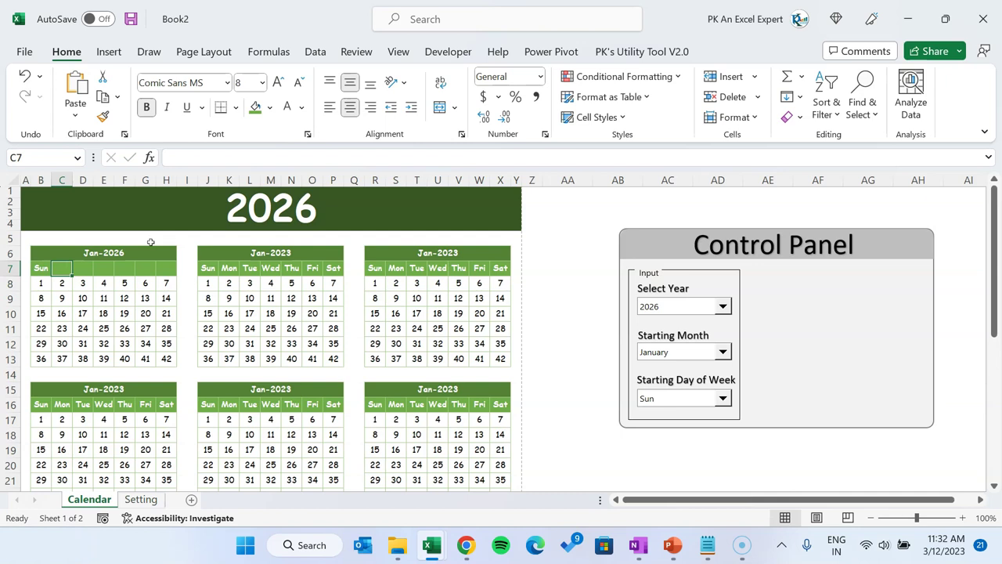
{"action": "left_click", "coordinate": [141, 499]}
{"action": "left_click_drag", "start_coordinate": [755, 285], "coordinate": [769, 195]}
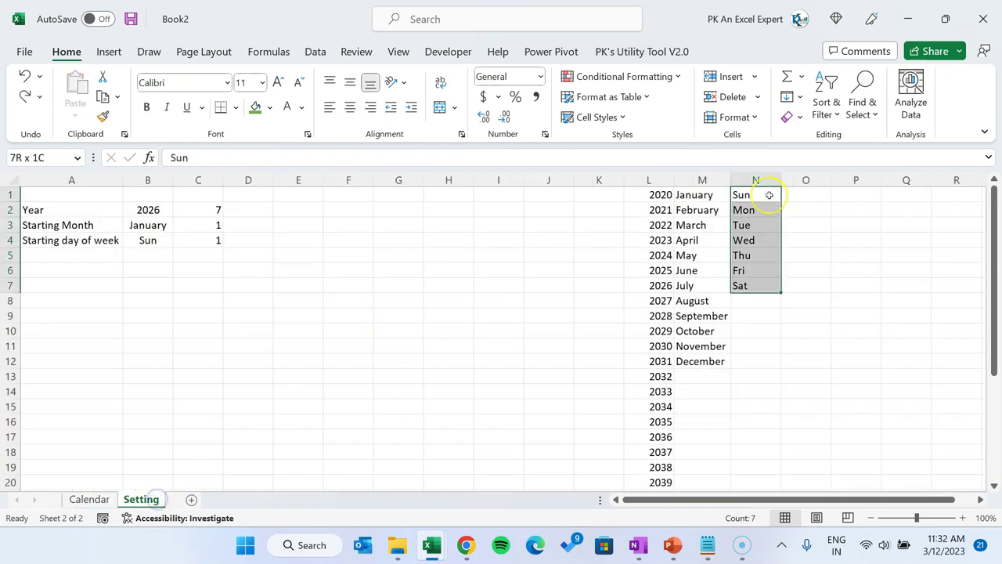
{"action": "key", "text": "ctrl+c"}
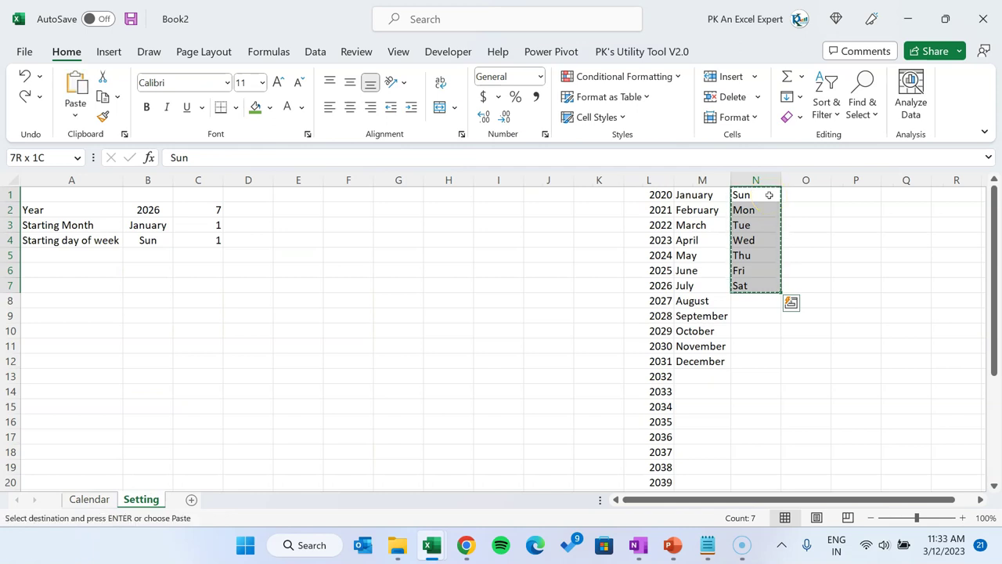
{"action": "key", "text": "Down"}
{"action": "key", "text": "Up"}
{"action": "key", "text": "Left"}
{"action": "key", "text": "Left"}
{"action": "key", "text": "Left"}
{"action": "key", "text": "shift+Down"}
{"action": "key", "text": "shift+Down"}
{"action": "key", "text": "shift+Down"}
{"action": "key", "text": "shift+Down"}
{"action": "key", "text": "shift+Down"}
{"action": "key", "text": "shift+Down"}
{"action": "key", "text": "ctrl+v"}
{"action": "key", "text": "Down"}
{"action": "key", "text": "ctrl+v"}
{"action": "key", "text": "Escape"}
{"action": "left_click_drag", "start_coordinate": [599, 206], "coordinate": [598, 389]}
Step: Enter =INDEX(Setting!K:K,Setting!C4+1) in the Calendar sheet's second weekday header, C7
{"action": "left_click", "coordinate": [89, 498]}
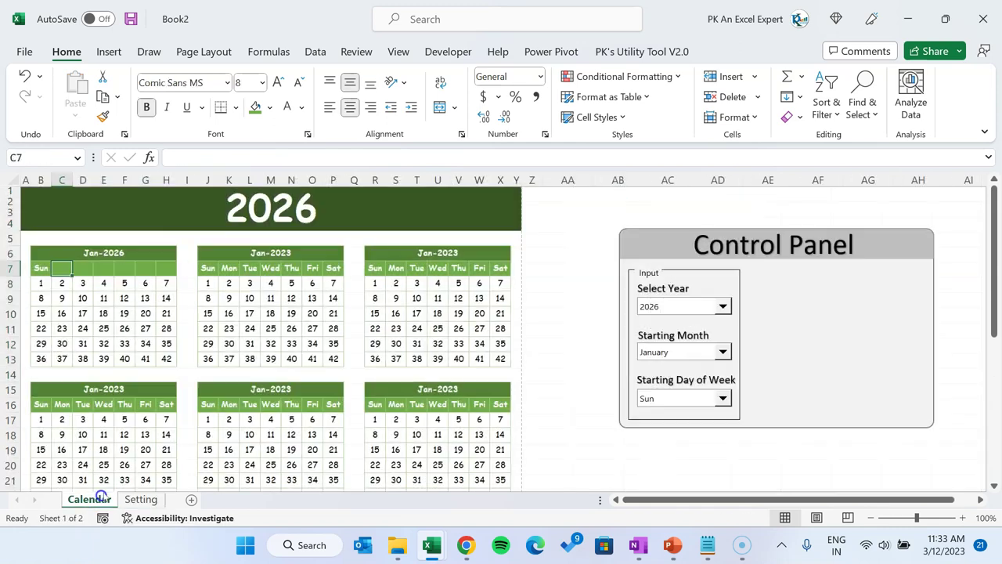
{"action": "type", "text": "=in"}
{"action": "key", "text": "Tab"}
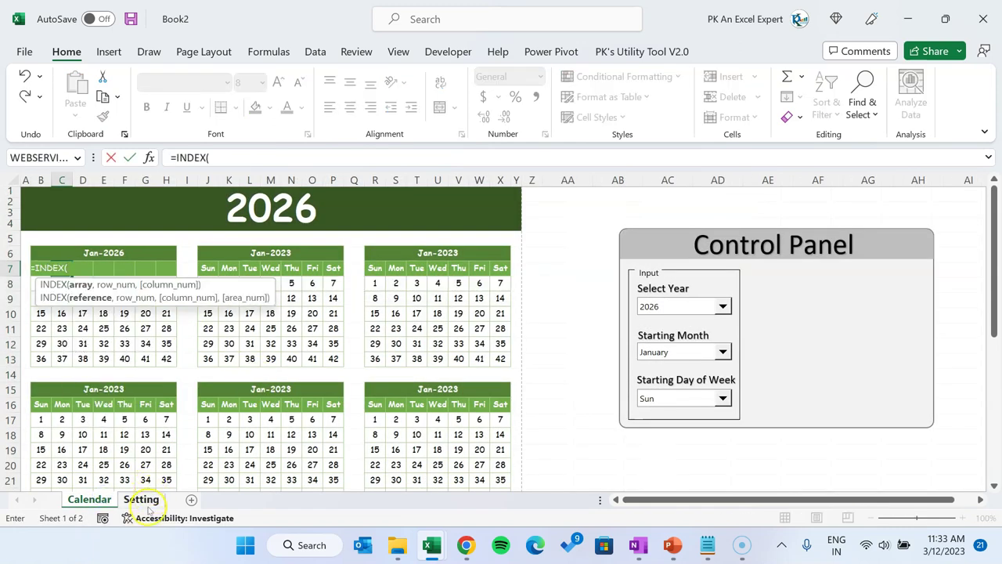
{"action": "left_click", "coordinate": [143, 501]}
{"action": "left_click", "coordinate": [598, 179]}
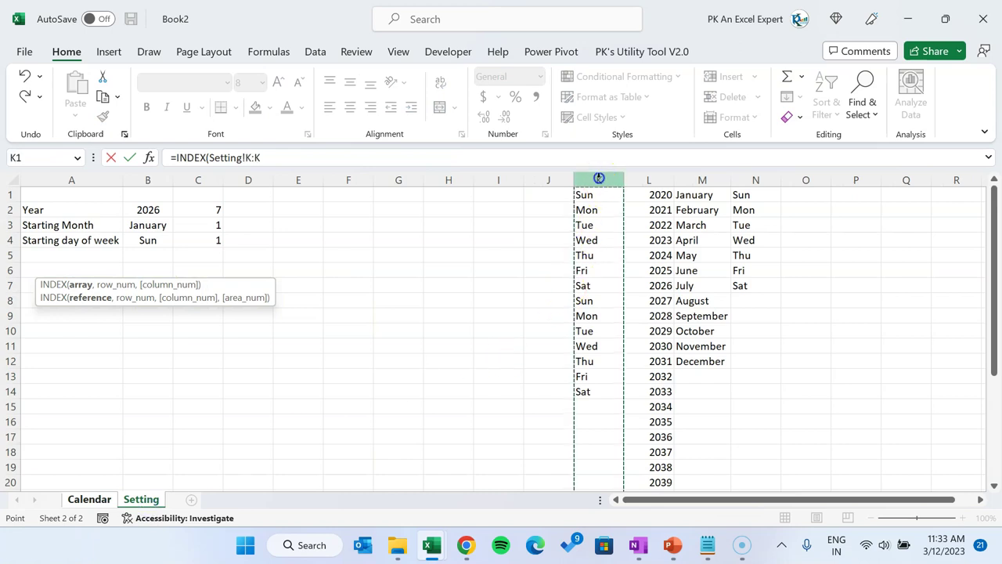
{"action": "type", "text": ","}
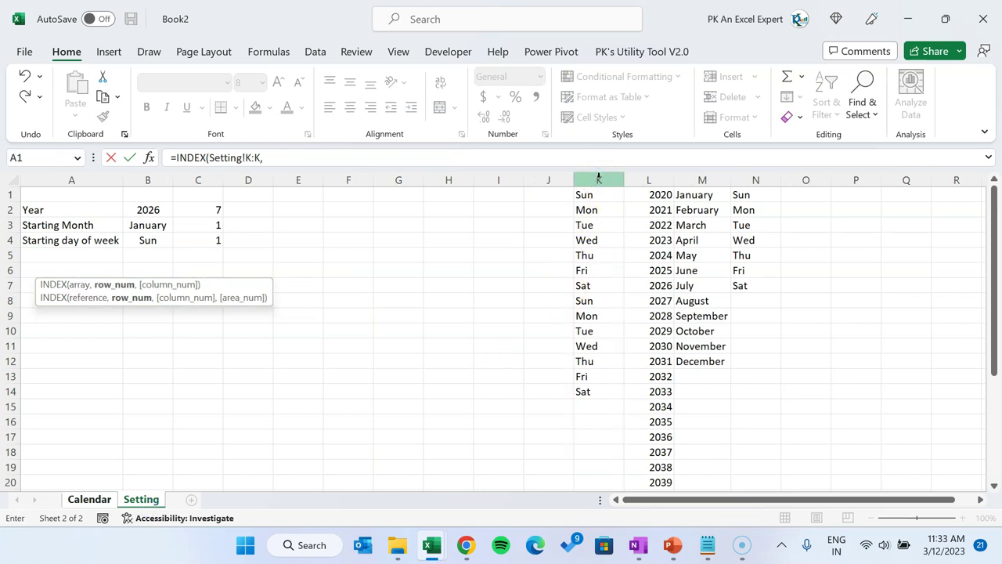
{"action": "left_click", "coordinate": [202, 243]}
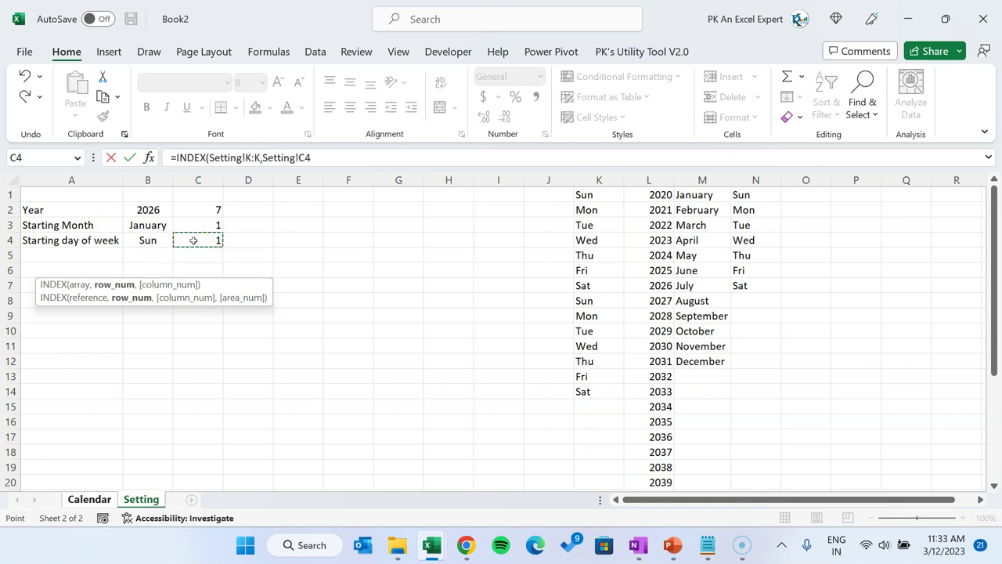
{"action": "type", "text": "+1)"}
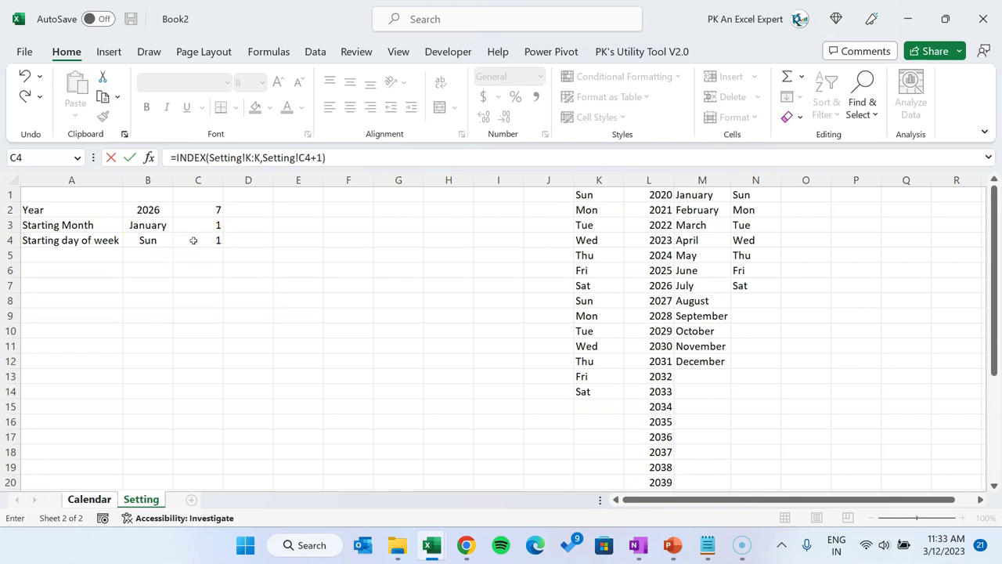
{"action": "key", "text": "Return"}
Step: Make the references in C7's INDEX formula absolute, as Setting!$K:$K and Setting!$C$4
{"action": "key", "text": "Up"}
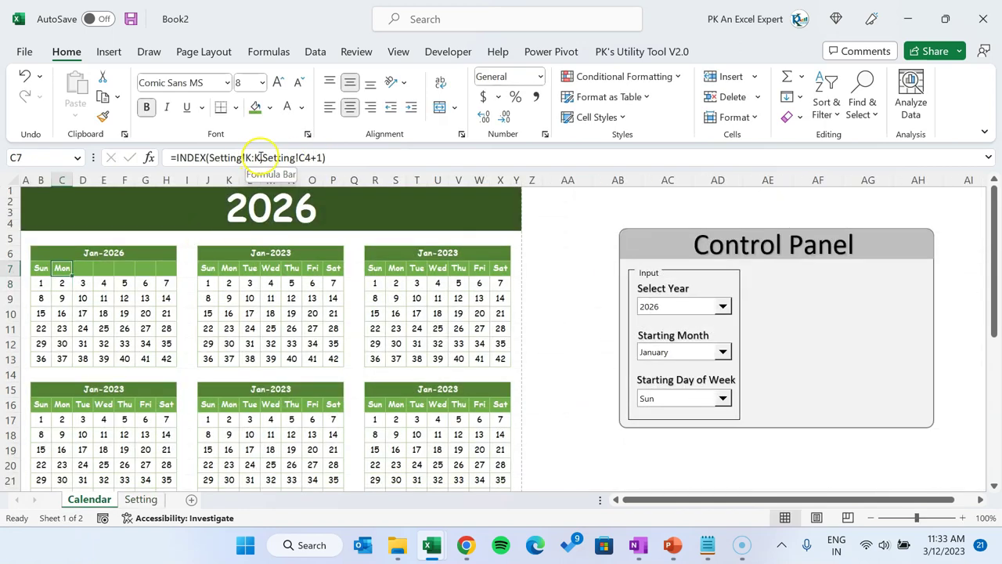
{"action": "left_click_drag", "start_coordinate": [245, 157], "coordinate": [260, 157]}
{"action": "key", "text": "F4"}
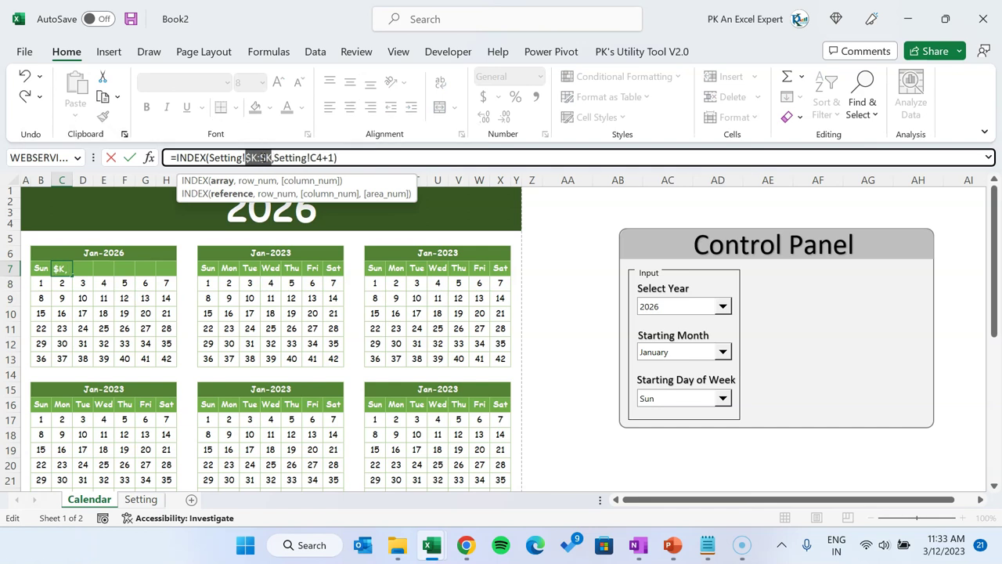
{"action": "left_click", "coordinate": [322, 156]}
{"action": "key", "text": "F4"}
{"action": "key", "text": "ctrl+Return"}
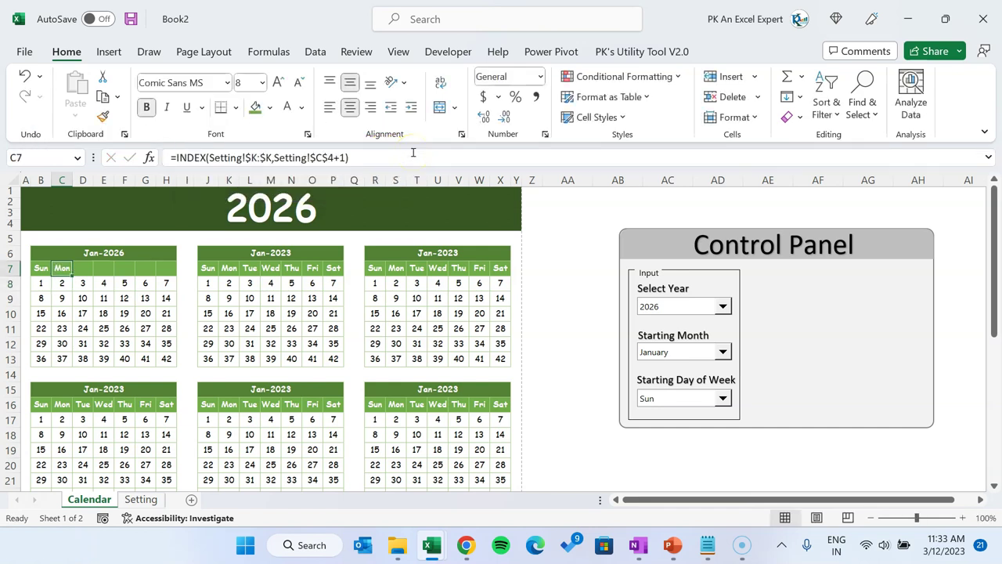
Step: Fill the INDEX formula from C7 across to H7
{"action": "key", "text": "shift+Right"}
{"action": "key", "text": "shift+Right"}
{"action": "key", "text": "shift+Right"}
{"action": "key", "text": "shift+Right"}
{"action": "key", "text": "shift+Right"}
{"action": "key", "text": "ctrl+r"}
Step: Raise the number added to Setting!$C$4 in the INDEX formulas of D7 and E7 so they return Tue and Wed
{"action": "key", "text": "Right"}
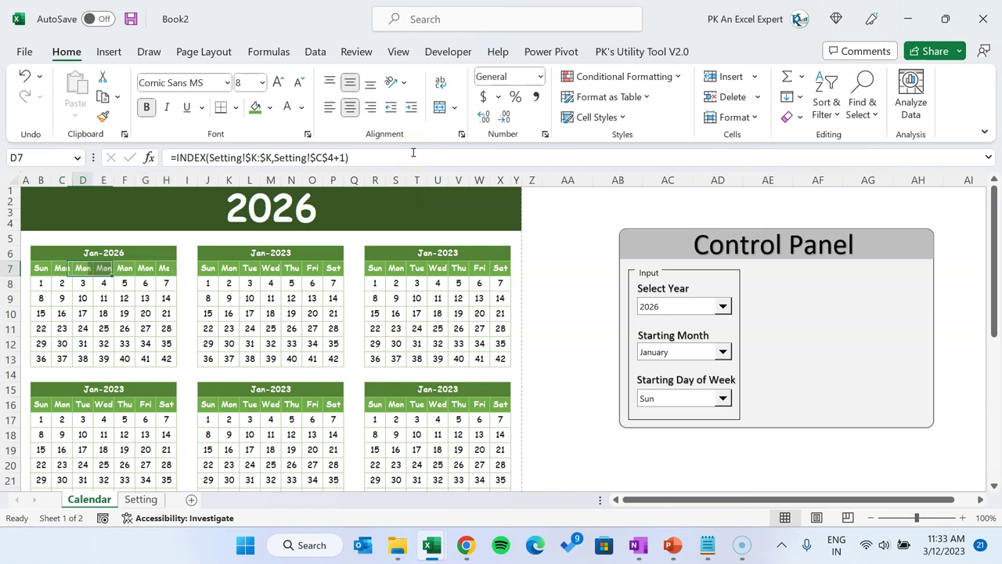
{"action": "left_click", "coordinate": [344, 158]}
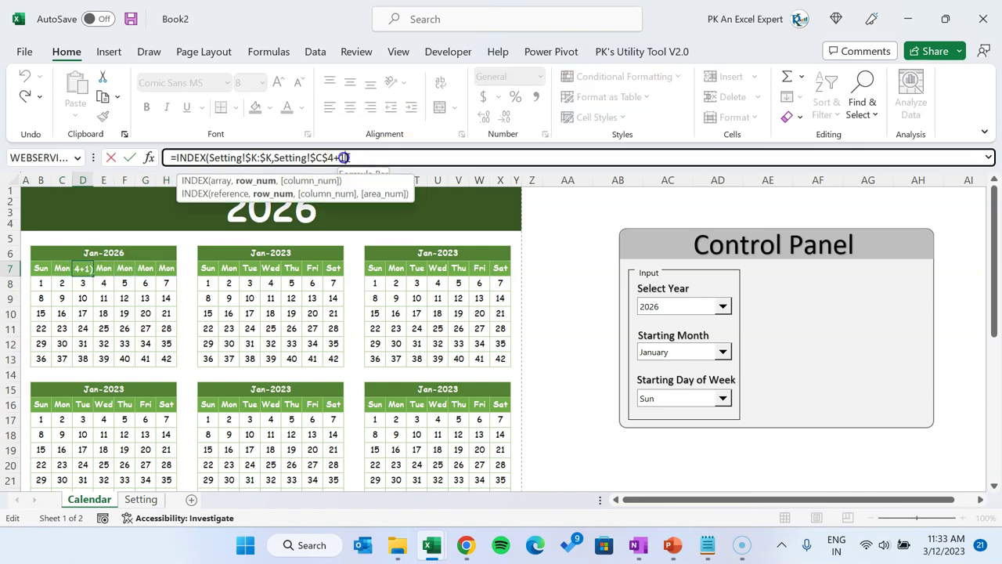
{"action": "key", "text": "ctrl+Return"}
{"action": "key", "text": "Right"}
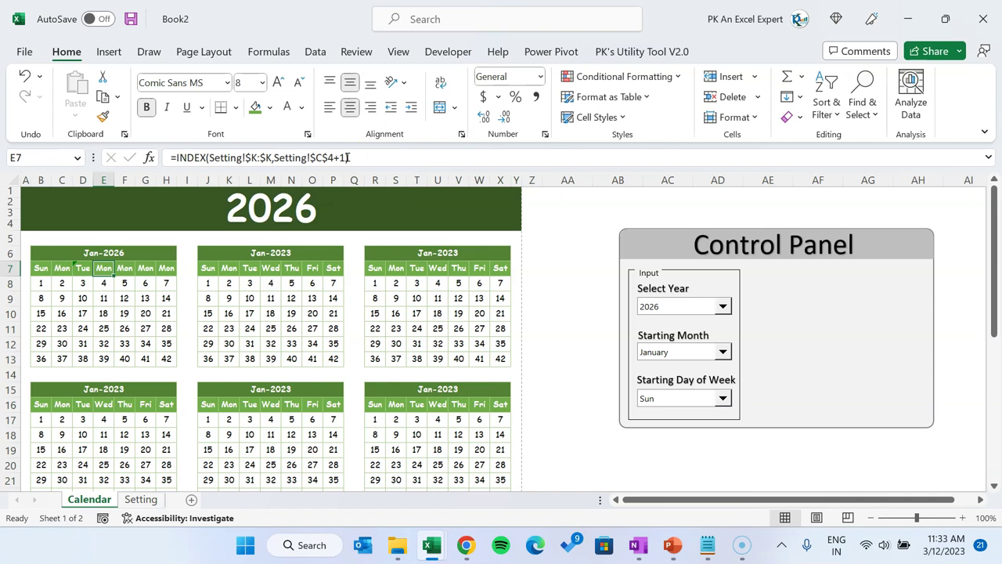
{"action": "left_click", "coordinate": [344, 157]}
{"action": "key", "text": "ctrl+Return"}
Step: Change the INDEX formulas' offset to +4 in F7 and +5 in G7, and raise it in H7 to return Sat
{"action": "key", "text": "Right"}
{"action": "double_click", "coordinate": [342, 158]}
{"action": "type", "text": "4"}
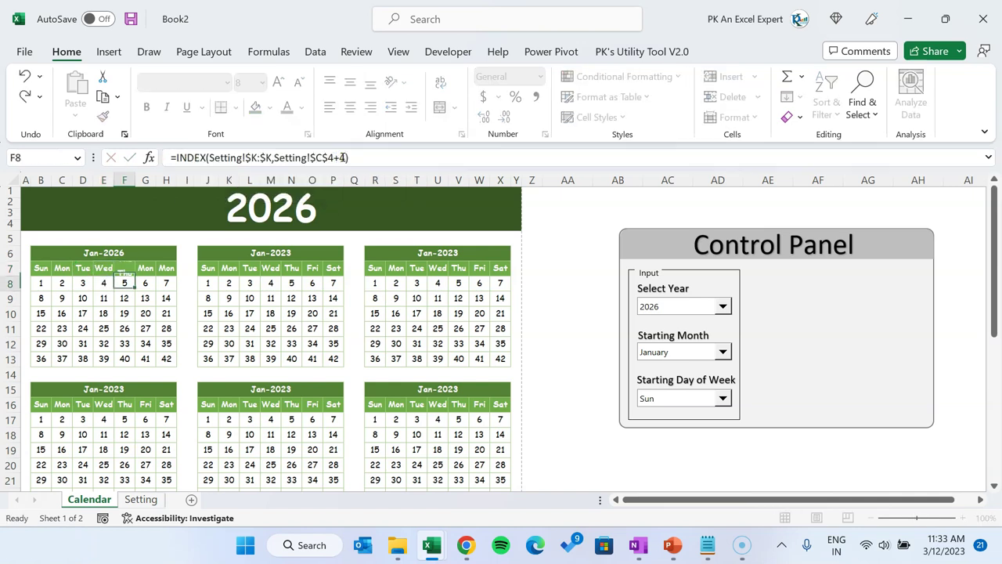
{"action": "key", "text": "ctrl+Return"}
{"action": "key", "text": "Right"}
{"action": "double_click", "coordinate": [342, 157]}
{"action": "type", "text": "5"}
{"action": "key", "text": "ctrl+Return"}
{"action": "key", "text": "Right"}
{"action": "double_click", "coordinate": [342, 157]}
{"action": "key", "text": "Return"}
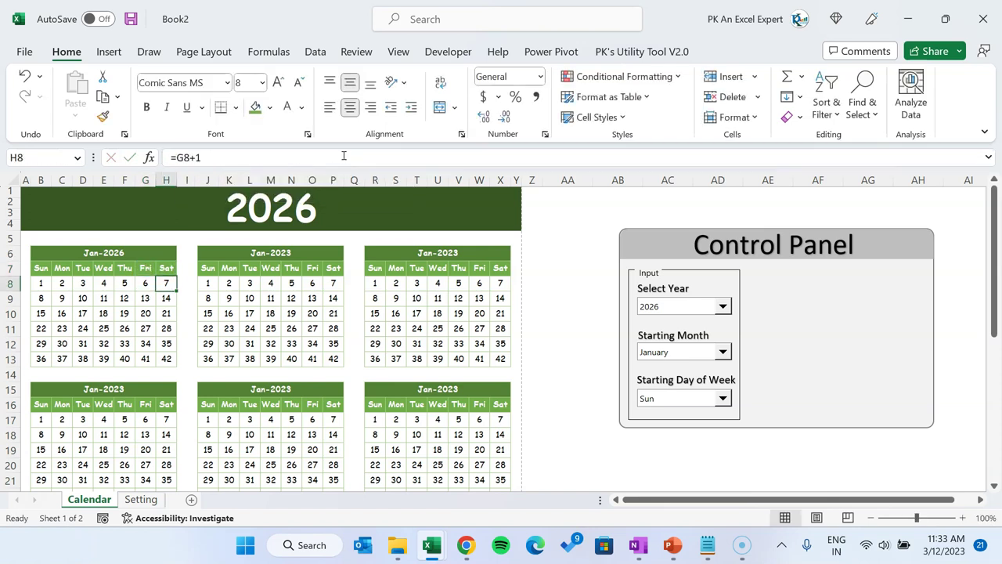
Step: Test the weekday headers by switching the Starting Day of Week combo box to Mon, Wed and back to Sun
{"action": "key", "text": "ctrl+Left"}
{"action": "key", "text": "Up"}
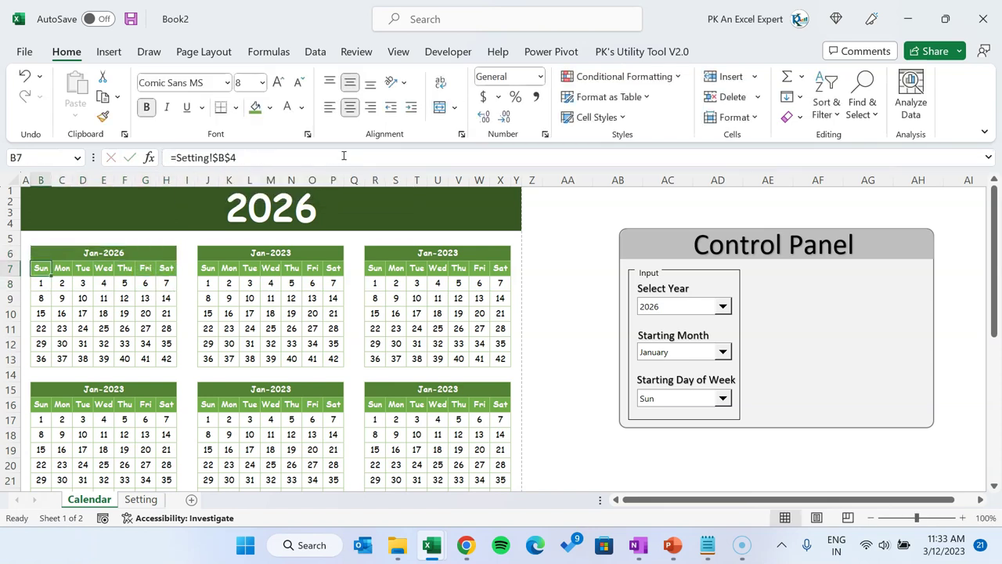
{"action": "left_click", "coordinate": [701, 398]}
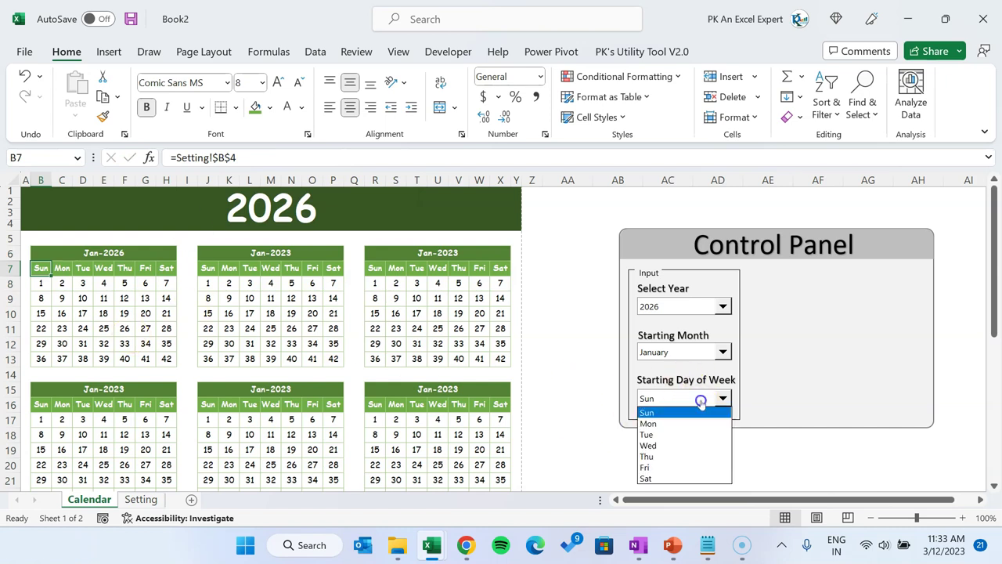
{"action": "left_click", "coordinate": [694, 426]}
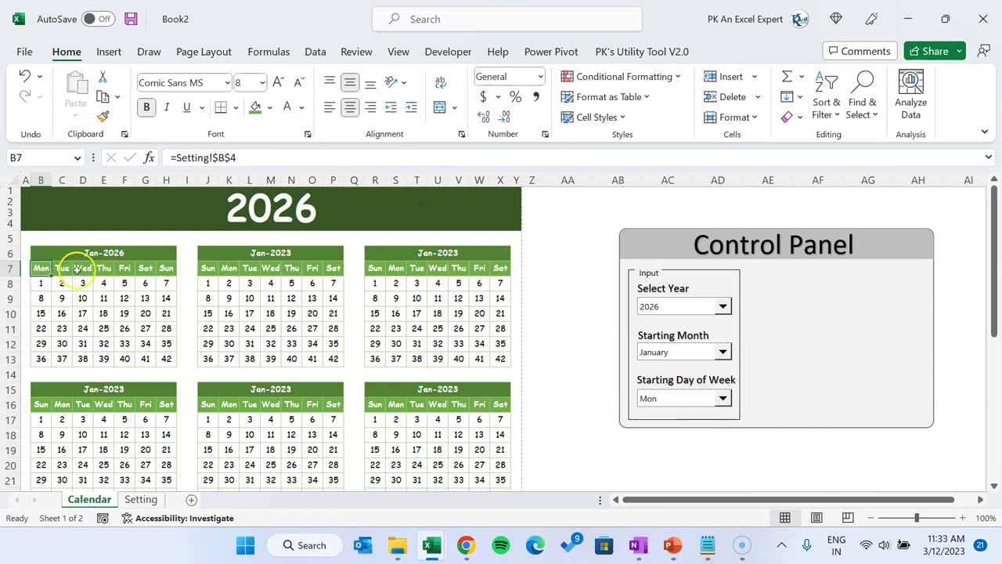
{"action": "left_click", "coordinate": [689, 398]}
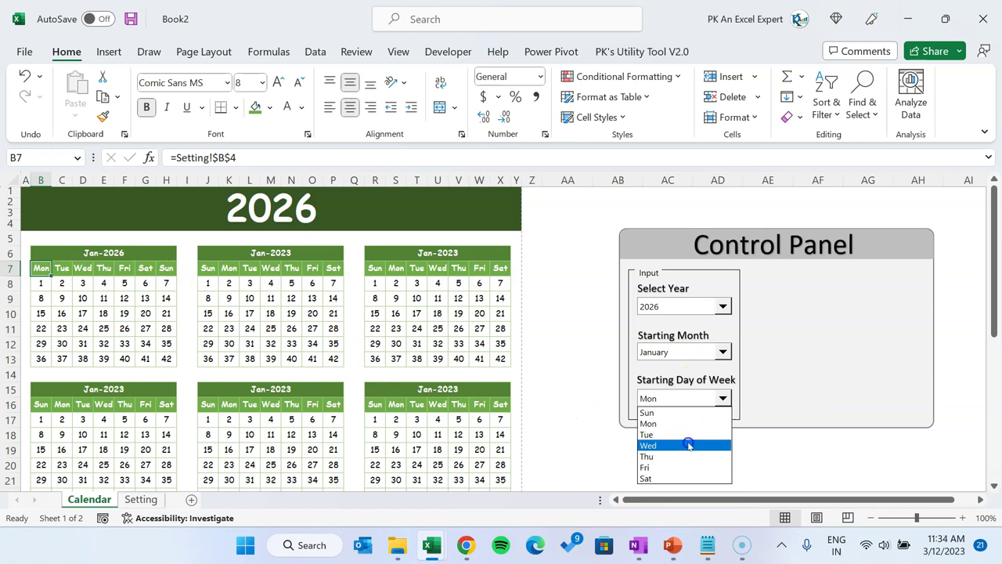
{"action": "left_click", "coordinate": [690, 444]}
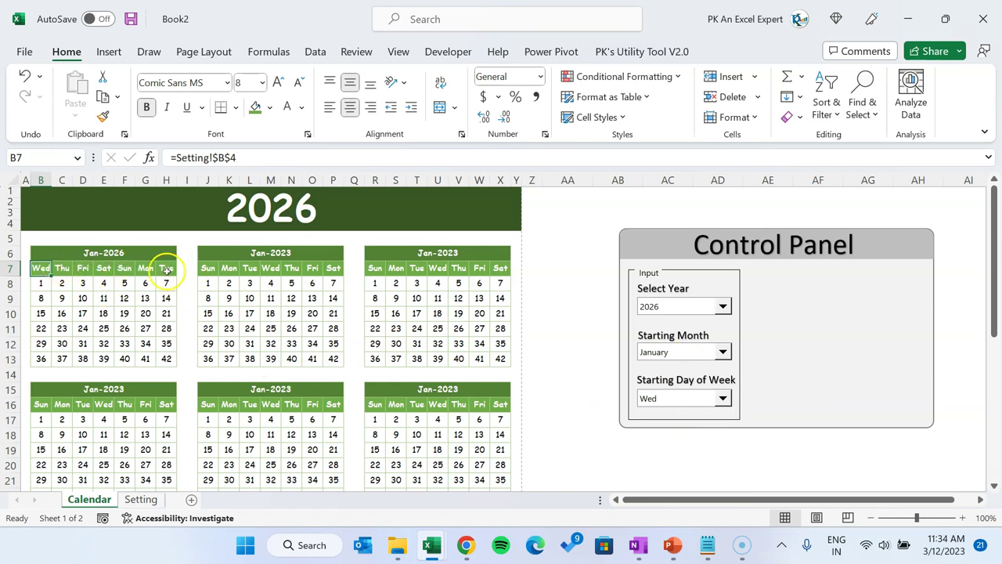
{"action": "left_click", "coordinate": [685, 398]}
{"action": "left_click", "coordinate": [673, 410]}
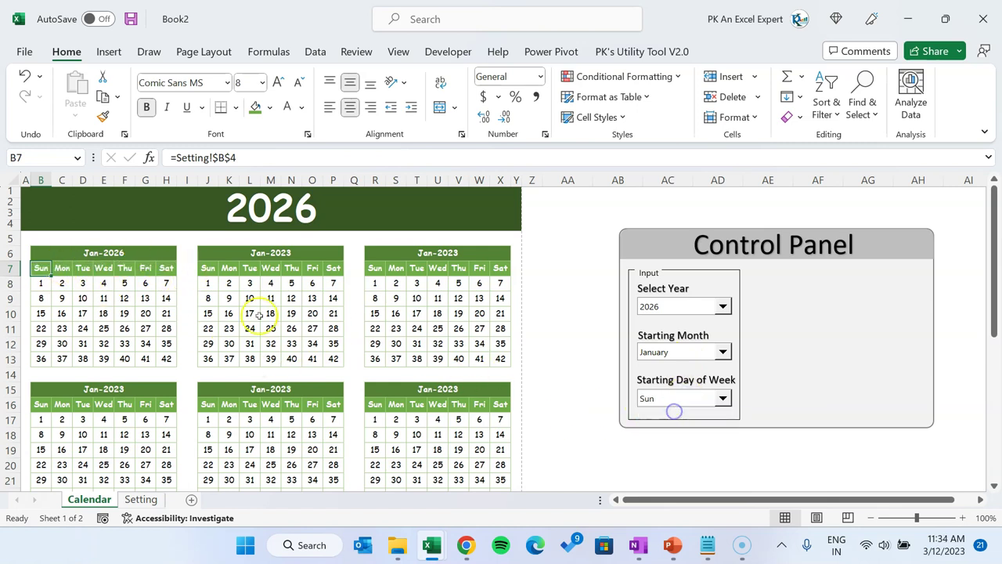
Step: Clear the first month's day numbers in B8:H13 and select its first day cell, B8
{"action": "left_click_drag", "start_coordinate": [40, 283], "coordinate": [175, 359]}
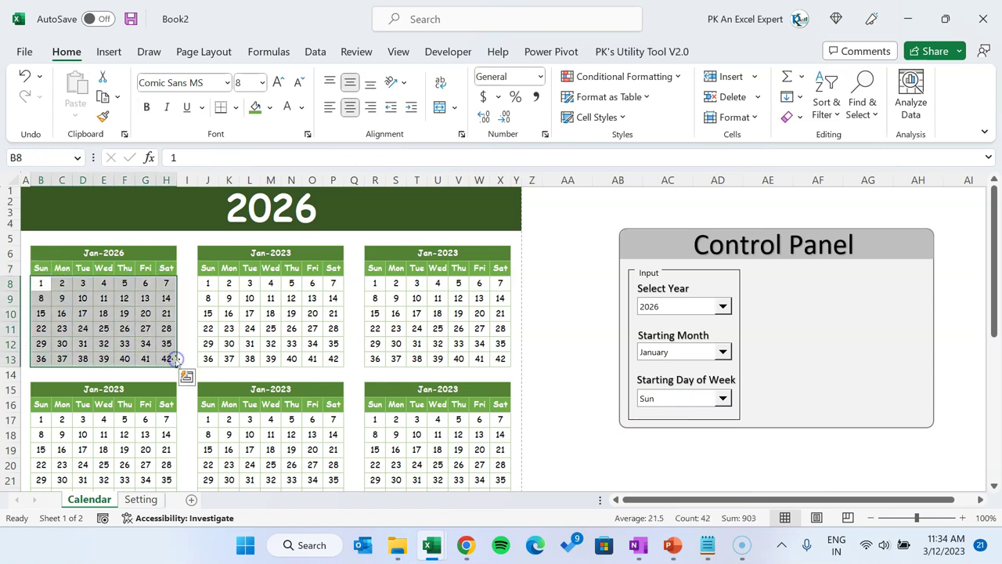
{"action": "key", "text": "Delete"}
{"action": "key", "text": "Up"}
{"action": "key", "text": "Down"}
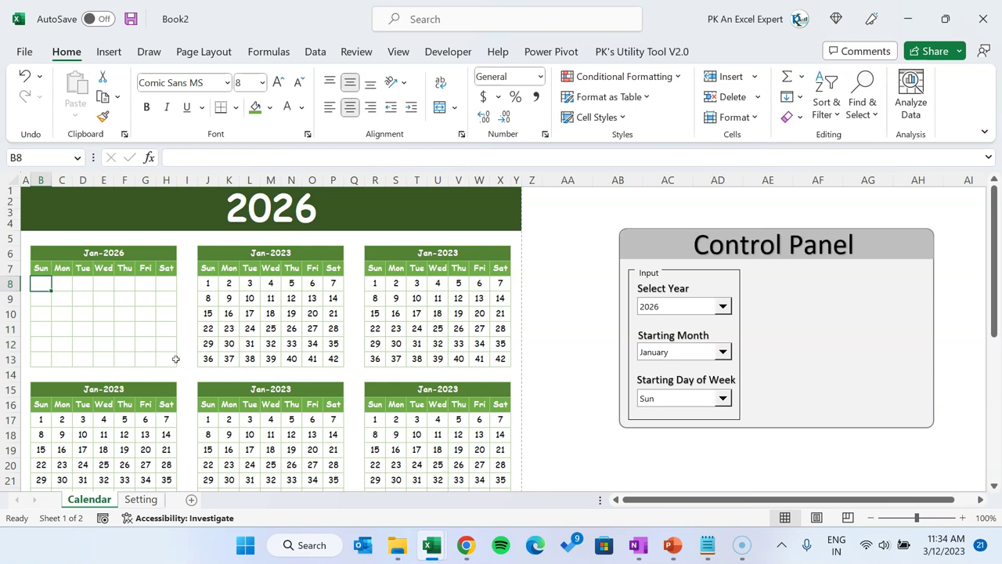
Step: Begin the formula in B8 as =IF(A8="",IF(TEXT($B$6,"DDD")=B$7, locking the month header fully and the weekday header by row
{"action": "type", "text": "=IF("}
{"action": "key", "text": "Left"}
{"action": "type", "text": "="}
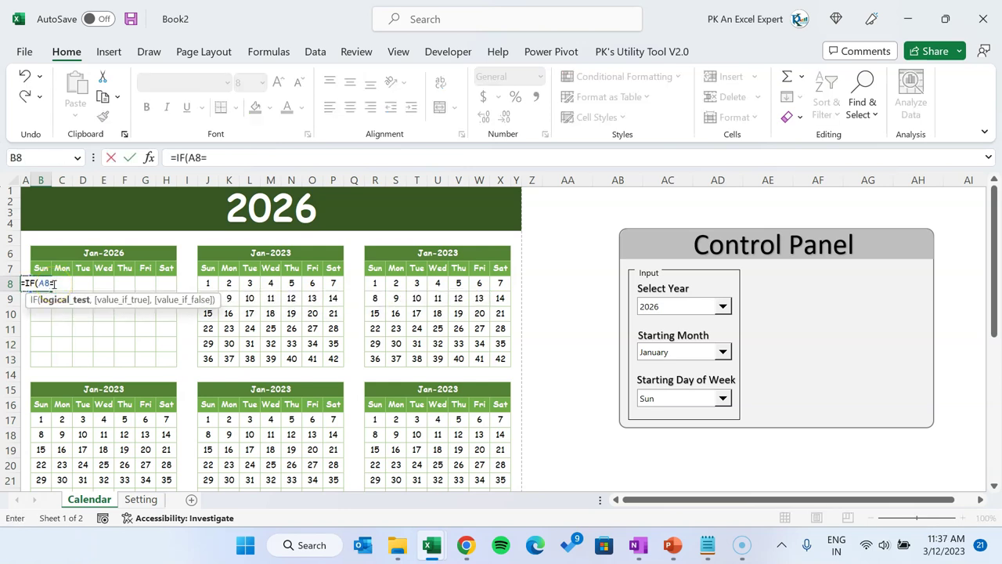
{"action": "type", "text": "\"\""}
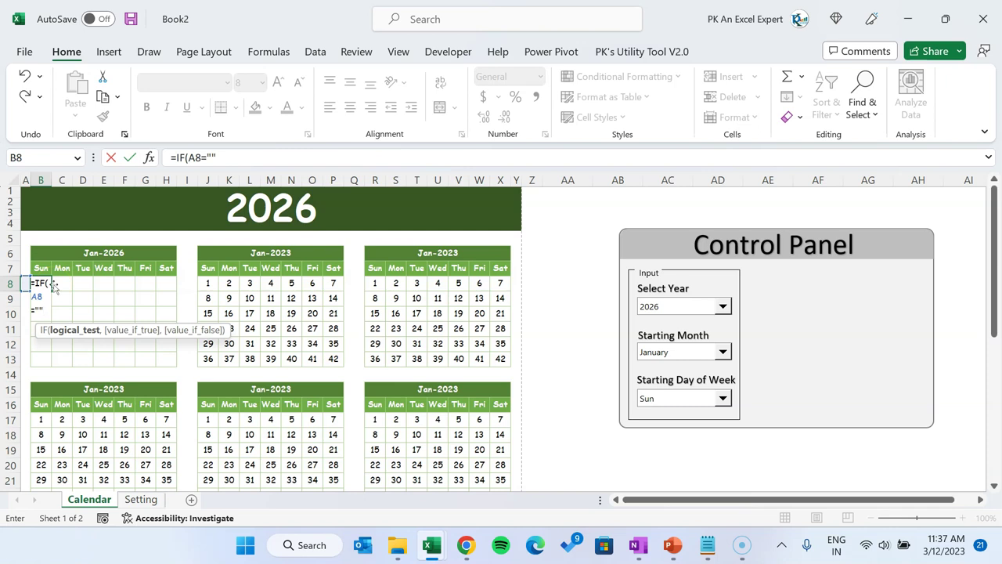
{"action": "type", "text": ",IF(TEXT("}
{"action": "left_click", "coordinate": [101, 252]}
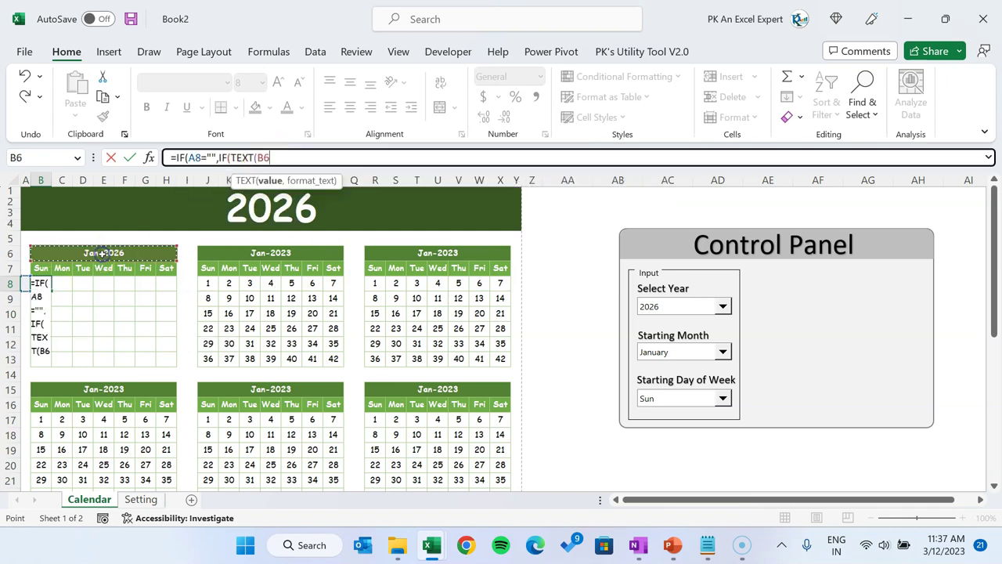
{"action": "key", "text": "F4"}
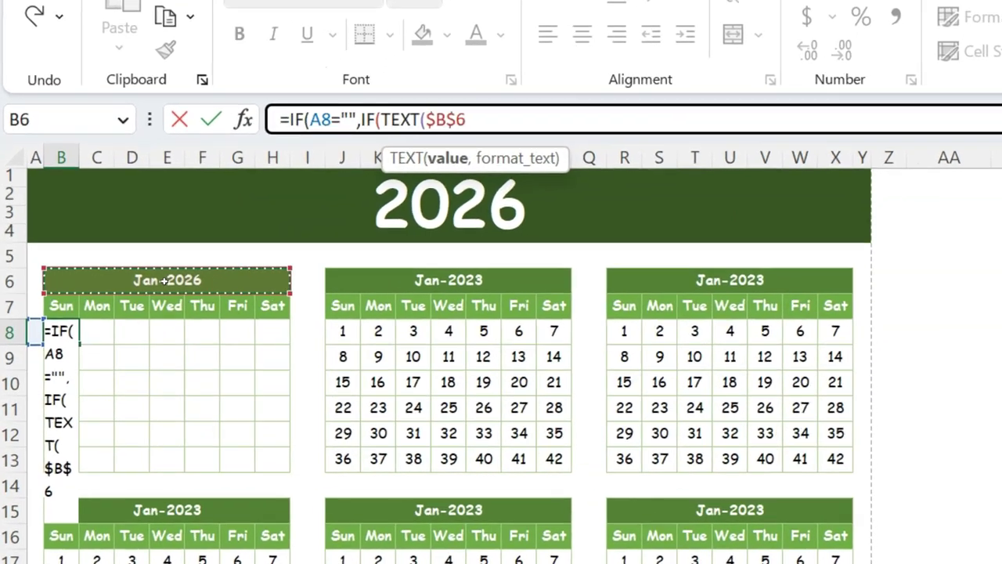
{"action": "type", "text": ",\"DDD\")="}
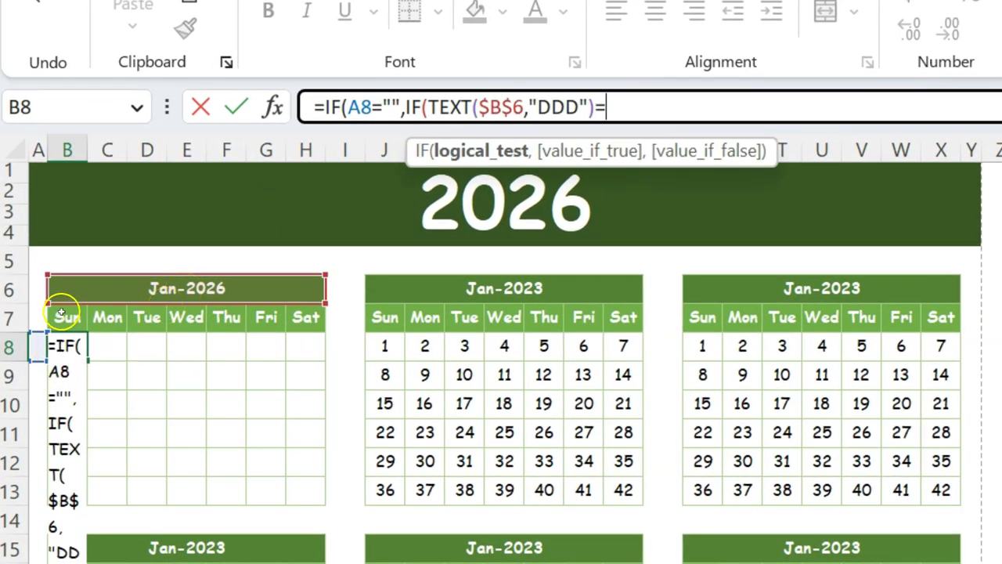
{"action": "left_click", "coordinate": [65, 316]}
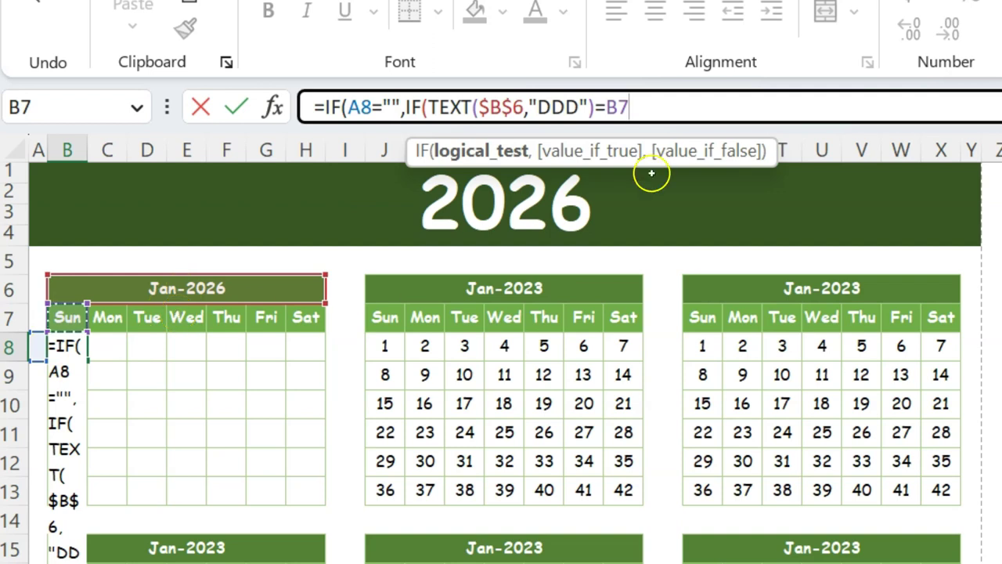
{"action": "left_click", "coordinate": [613, 107]}
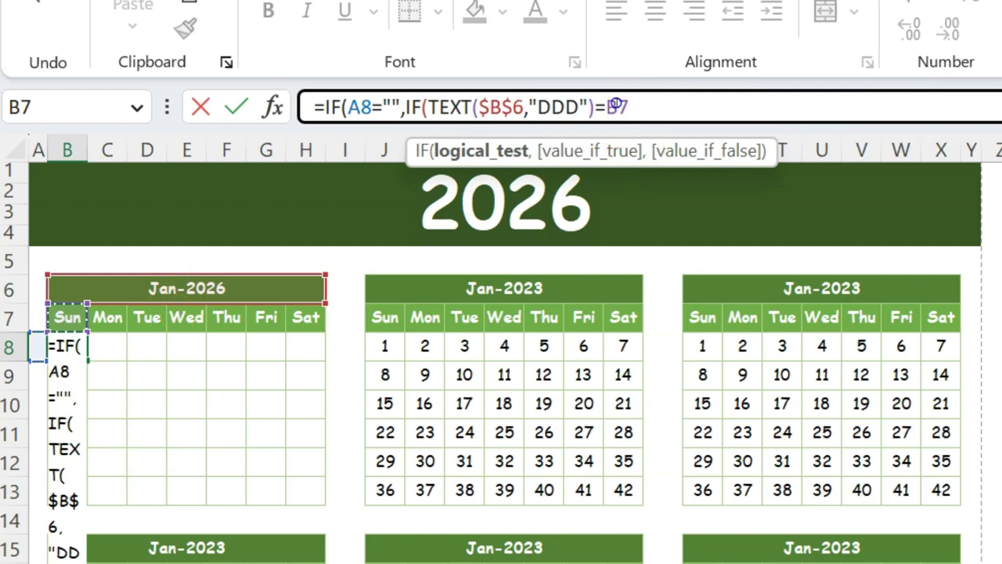
{"action": "left_click", "coordinate": [678, 102]}
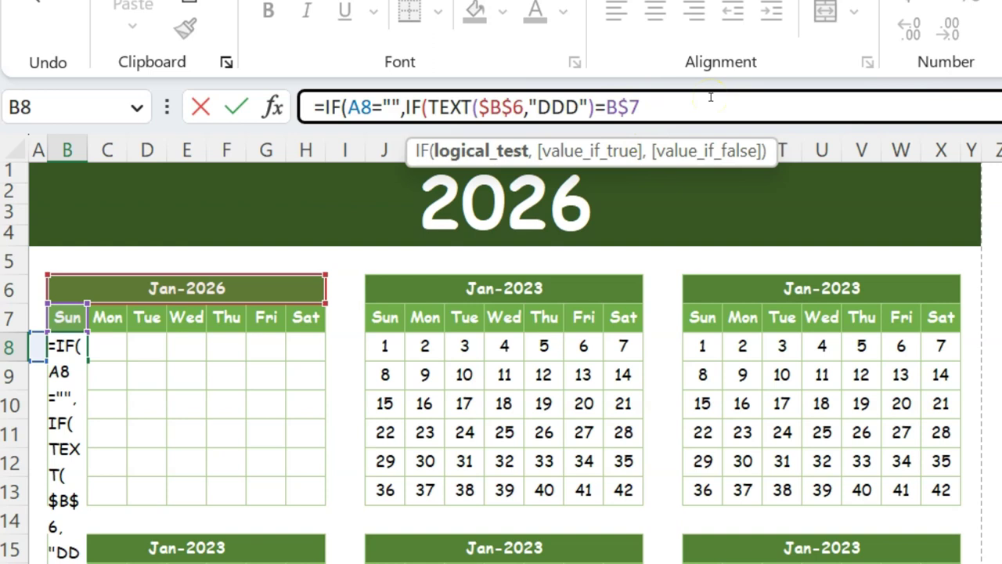
Step: Complete B8's formula so the inner IF returns $B$6 or "" and the outer IF otherwise returns A8+1
{"action": "type", "text": ","}
{"action": "left_click", "coordinate": [266, 288]}
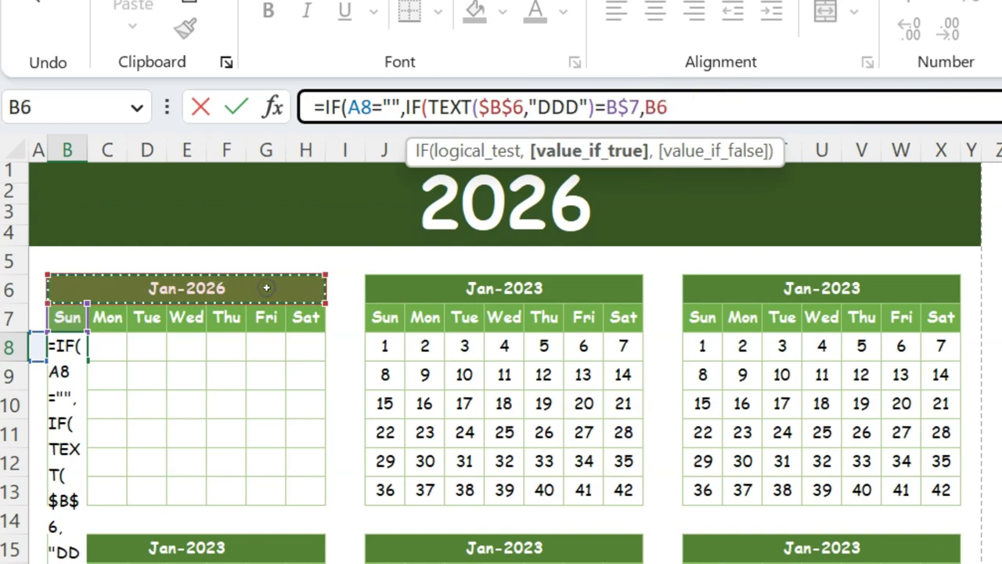
{"action": "key", "text": "F4"}
{"action": "type", "text": ",\"\"),"}
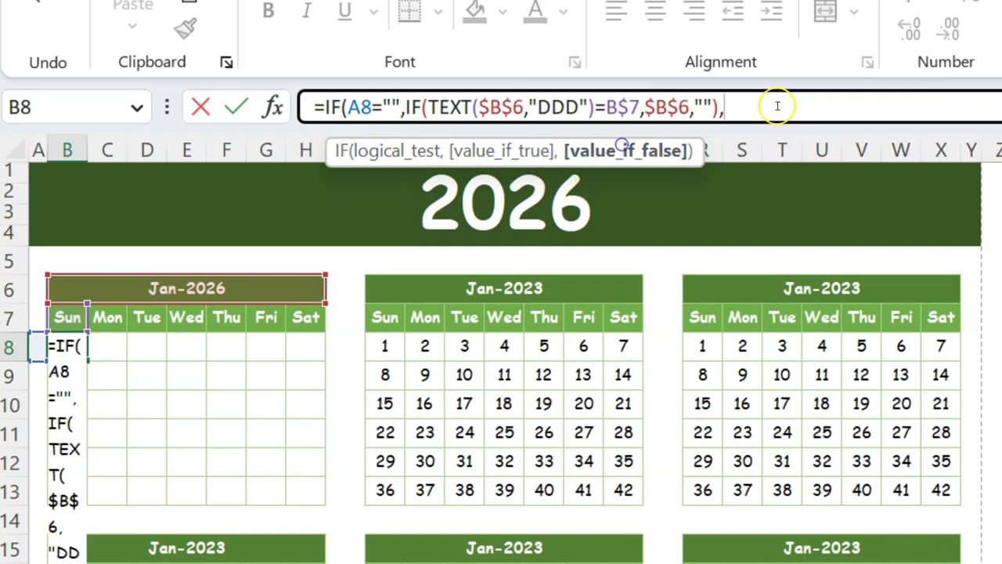
{"action": "left_click", "coordinate": [40, 342]}
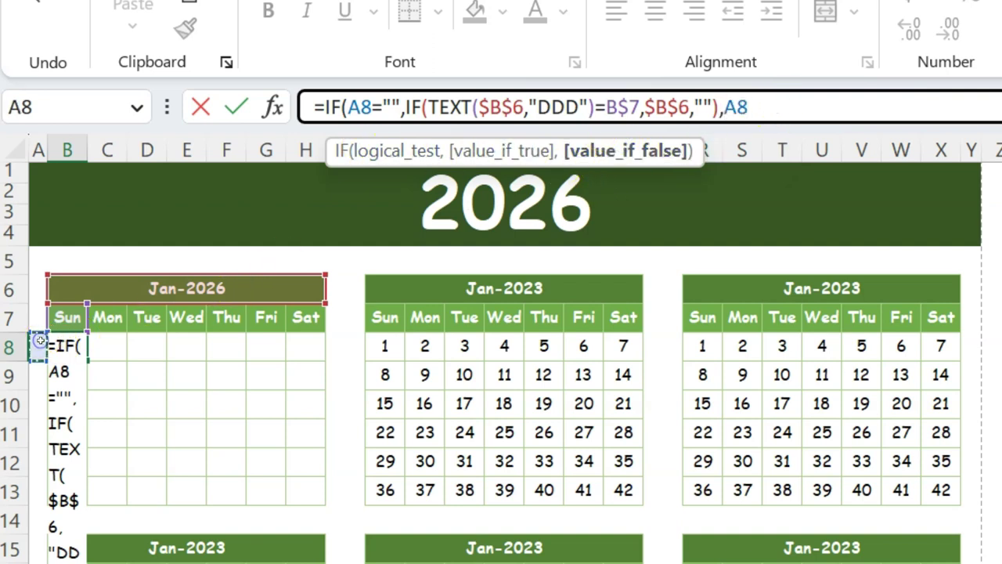
{"action": "type", "text": "+1)"}
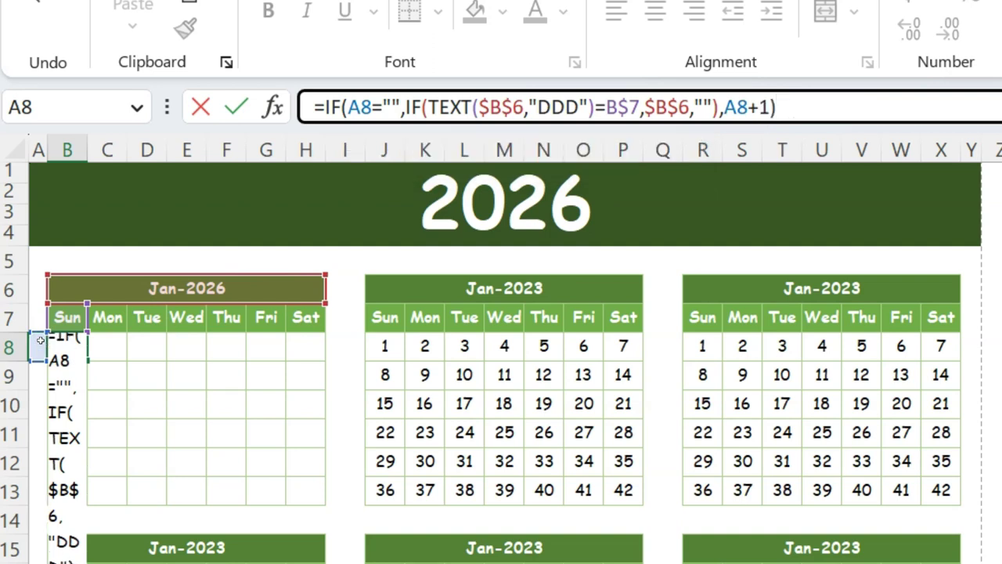
{"action": "key", "text": "Return"}
Step: Fill B8's formula across the first week through H8
{"action": "key", "text": "Up"}
{"action": "key", "text": "shift+Right"}
{"action": "key", "text": "shift+Right"}
{"action": "key", "text": "shift+Right"}
{"action": "key", "text": "shift+Right"}
{"action": "key", "text": "shift+Right"}
{"action": "key", "text": "shift+Right"}
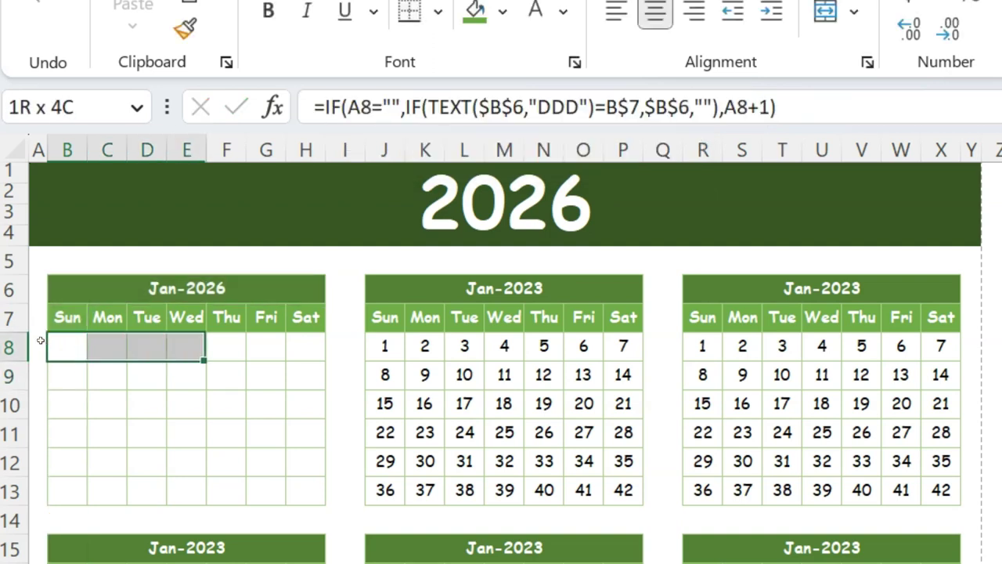
{"action": "key", "text": "ctrl+r"}
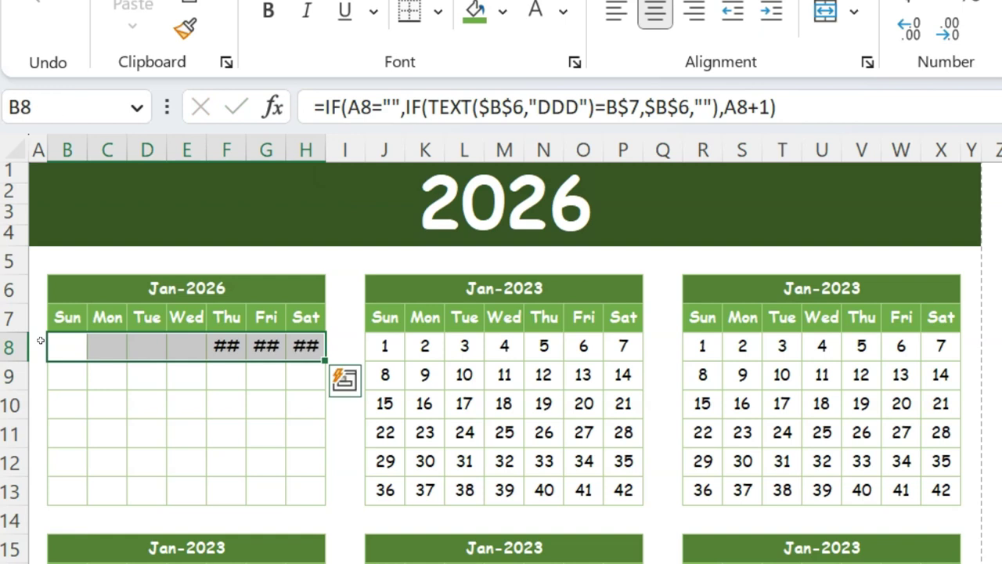
Step: Examine the copied formulas in the first week's cells, B8:H8
{"action": "key", "text": "Right"}
{"action": "key", "text": "Right"}
{"action": "key", "text": "Right"}
{"action": "key", "text": "Right"}
{"action": "key", "text": "Right"}
{"action": "key", "text": "Right"}
{"action": "key", "text": "Left"}
{"action": "key", "text": "Left"}
{"action": "key", "text": "Left"}
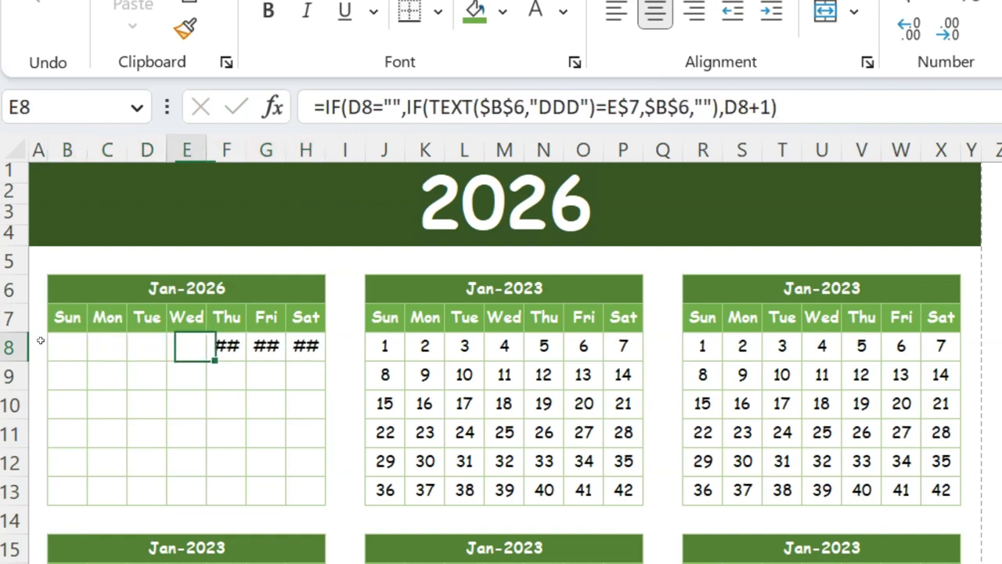
{"action": "key", "text": "Left"}
{"action": "key", "text": "Left"}
{"action": "key", "text": "Left"}
Step: Apply the custom number format d to the first month's date grid, B8:H13
{"action": "key", "text": "shift+Right"}
{"action": "key", "text": "shift+Right"}
{"action": "key", "text": "shift+Right"}
{"action": "key", "text": "shift+Right"}
{"action": "key", "text": "shift+Right"}
{"action": "key", "text": "shift+Right"}
{"action": "key", "text": "shift+Down"}
{"action": "key", "text": "shift+Down"}
{"action": "key", "text": "shift+Down"}
{"action": "key", "text": "shift+Down"}
{"action": "key", "text": "shift+Down"}
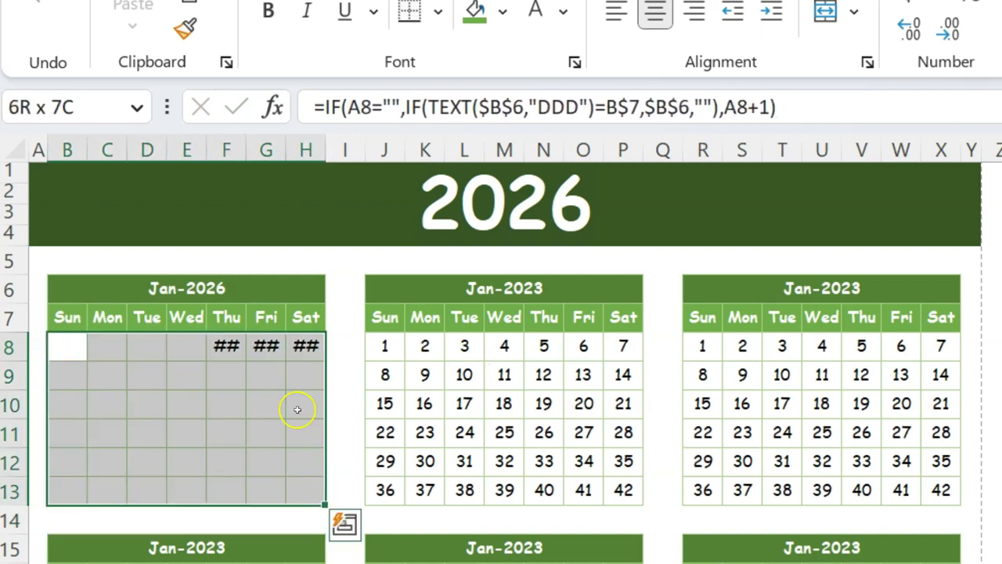
{"action": "left_click_drag", "start_coordinate": [69, 348], "coordinate": [299, 488]}
{"action": "key", "text": "ctrl+1"}
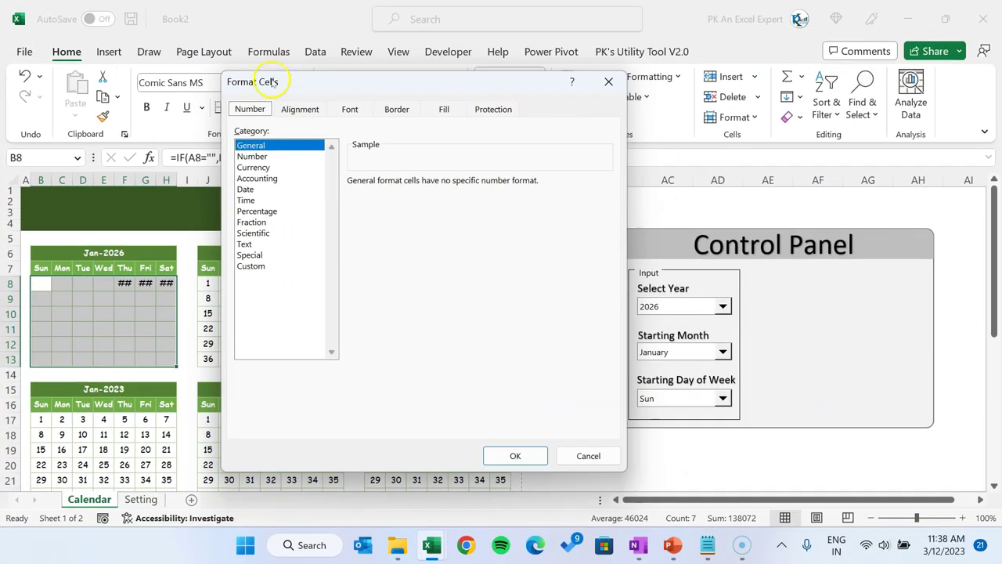
{"action": "left_click", "coordinate": [243, 266]}
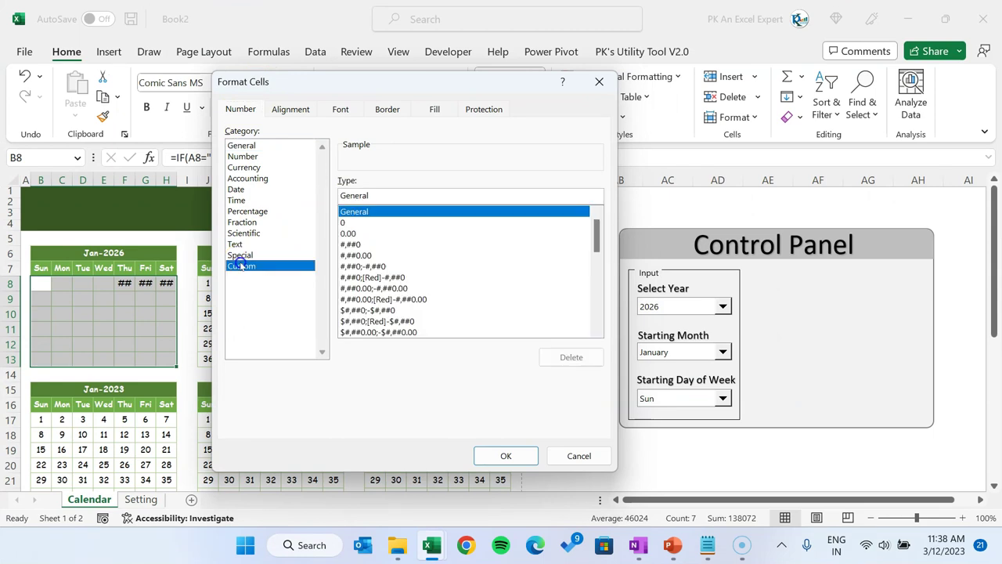
{"action": "double_click", "coordinate": [420, 197]}
{"action": "type", "text": "d"}
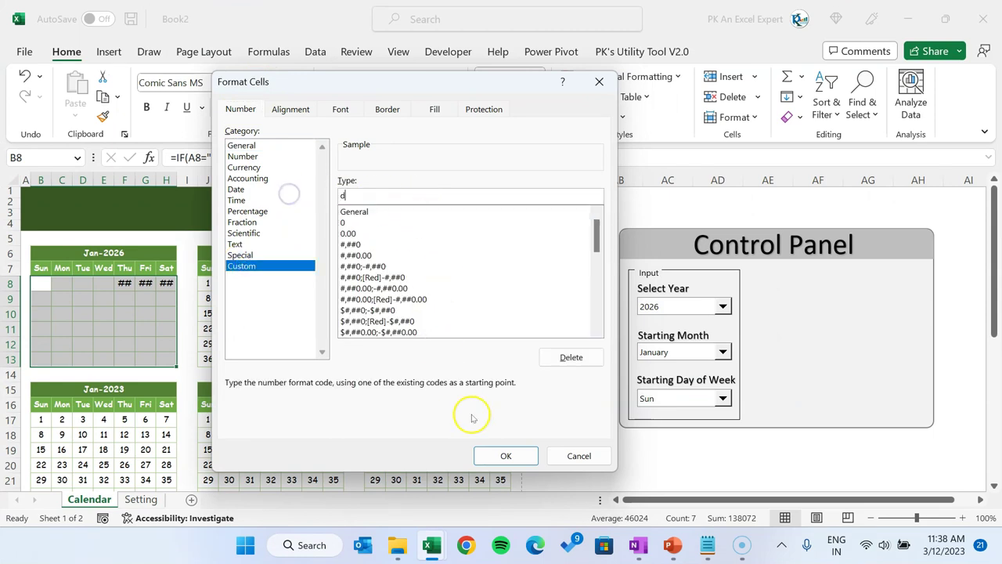
{"action": "left_click", "coordinate": [506, 456]}
{"action": "left_click", "coordinate": [134, 313]}
Step: Set the control panel's year to 2023 and check the first week's dates in B8:H8
{"action": "left_click_drag", "start_coordinate": [43, 284], "coordinate": [167, 284]}
{"action": "left_click", "coordinate": [681, 352]}
{"action": "left_click", "coordinate": [682, 353]}
{"action": "left_click", "coordinate": [699, 310]}
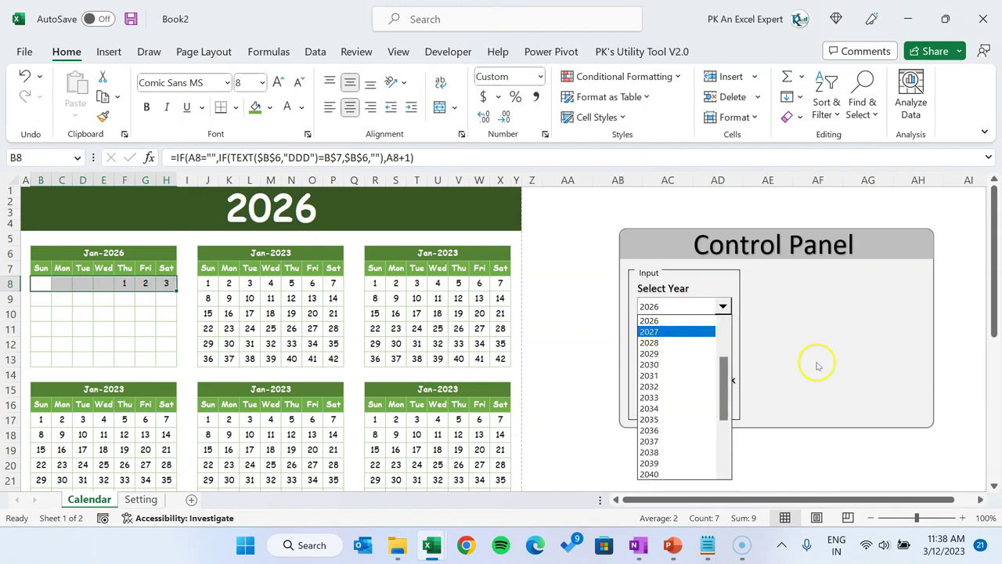
{"action": "left_click_drag", "start_coordinate": [724, 386], "coordinate": [723, 357]}
{"action": "left_click", "coordinate": [681, 364]}
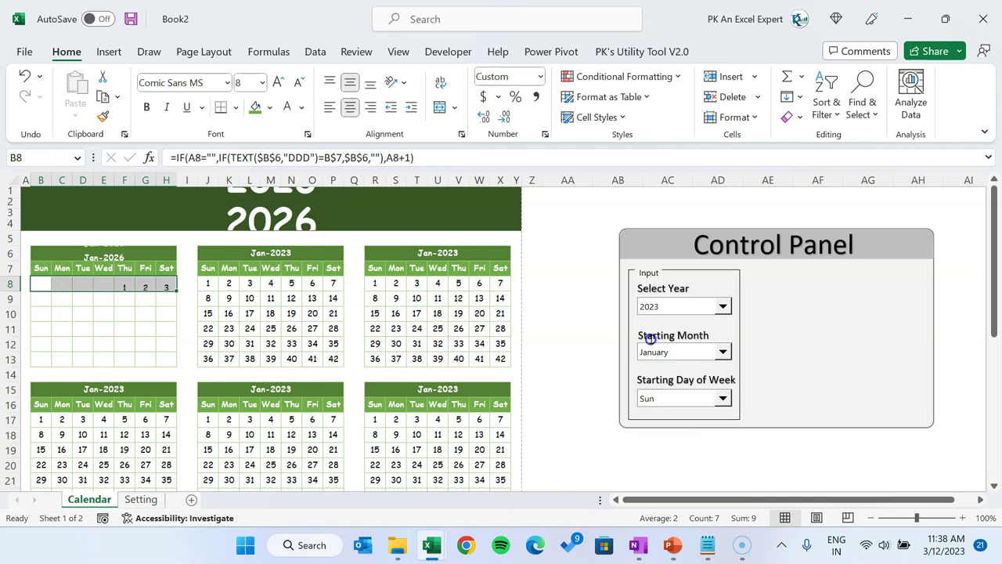
{"action": "left_click", "coordinate": [57, 323]}
{"action": "left_click_drag", "start_coordinate": [41, 283], "coordinate": [166, 284]}
Step: Start an IF formula in B9, the first cell of the second week
{"action": "left_click", "coordinate": [40, 298]}
{"action": "type", "text": "=if"}
{"action": "key", "text": "Tab"}
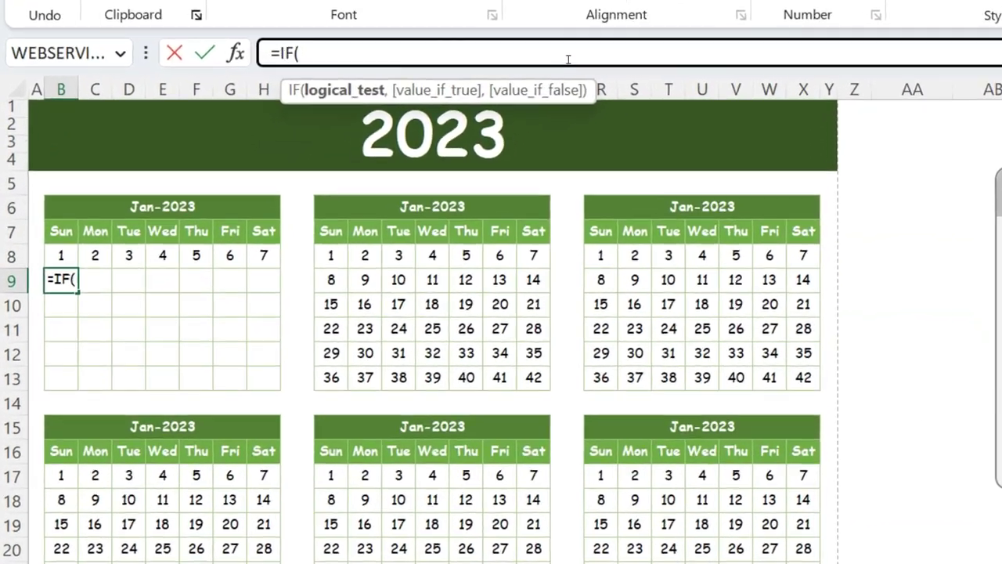
Step: Complete the formula in B9 as =IF(EOMONTH(H8,0)>H8+1,H8+1,"")
{"action": "type", "text": "eo"}
{"action": "key", "text": "Tab"}
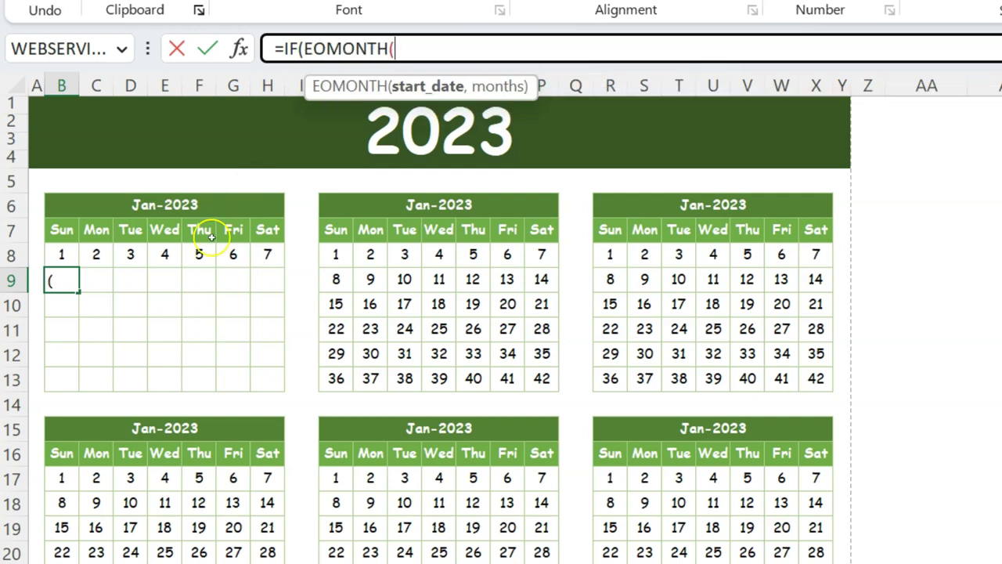
{"action": "left_click", "coordinate": [267, 249]}
{"action": "type", "text": ","}
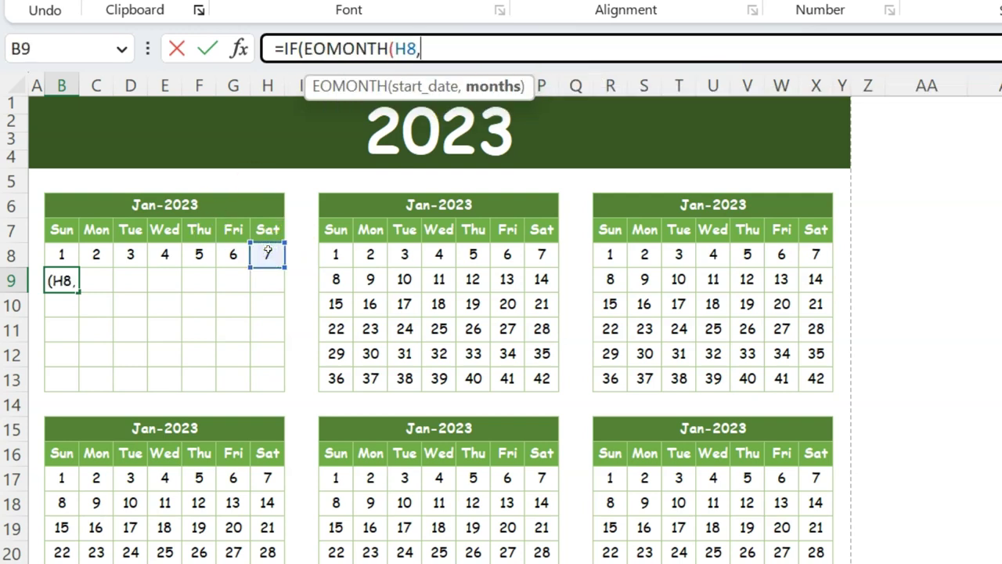
{"action": "type", "text": "0)>"}
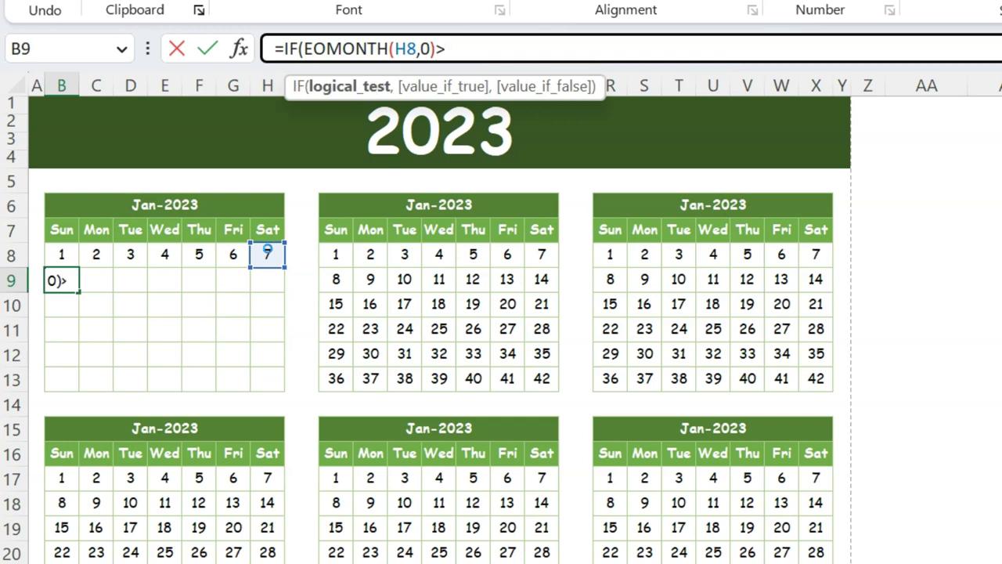
{"action": "left_click", "coordinate": [267, 249]}
{"action": "type", "text": "+1"}
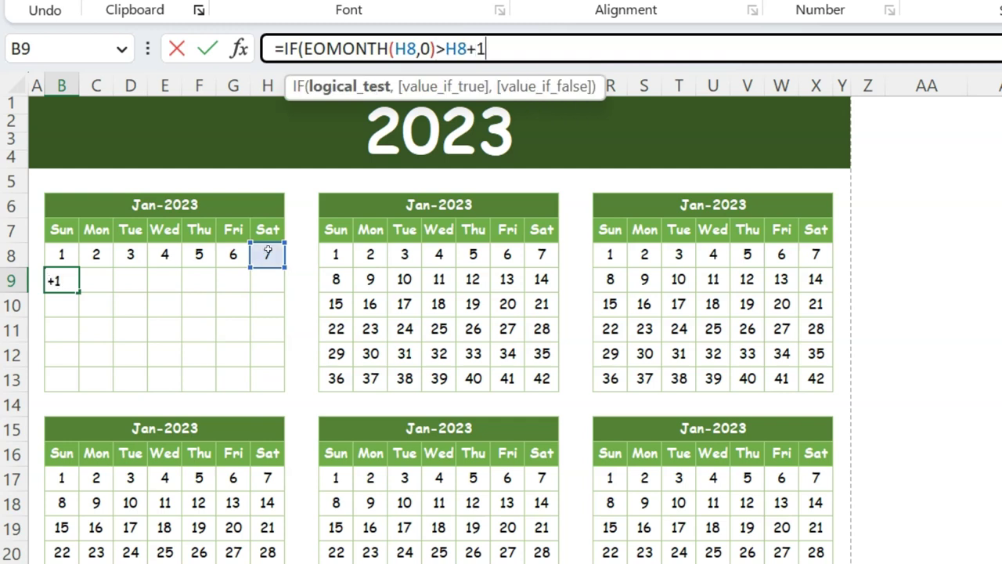
{"action": "type", "text": ","}
{"action": "left_click", "coordinate": [274, 249]}
{"action": "type", "text": "+1"}
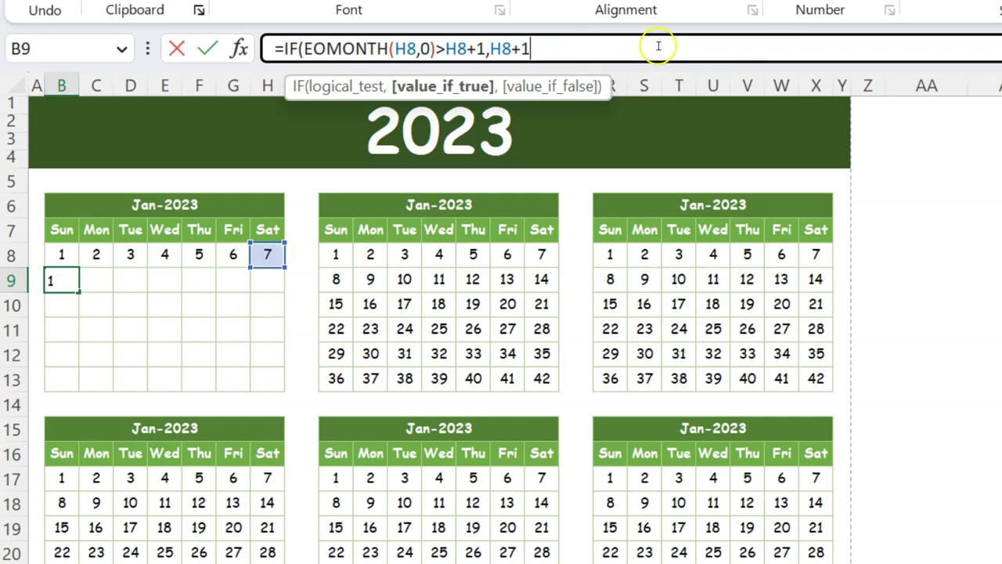
{"action": "type", "text": ","}
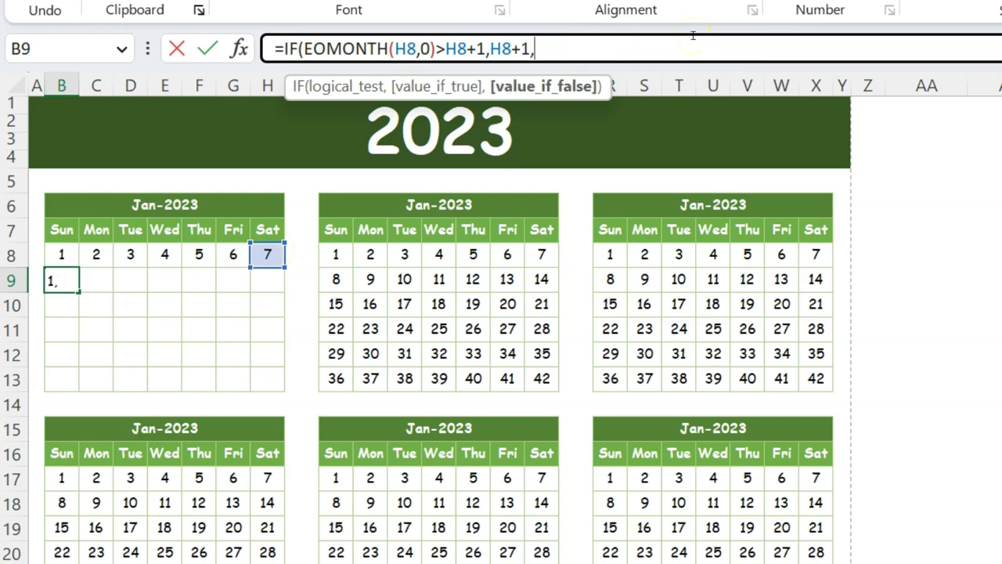
{"action": "type", "text": "\"\")"}
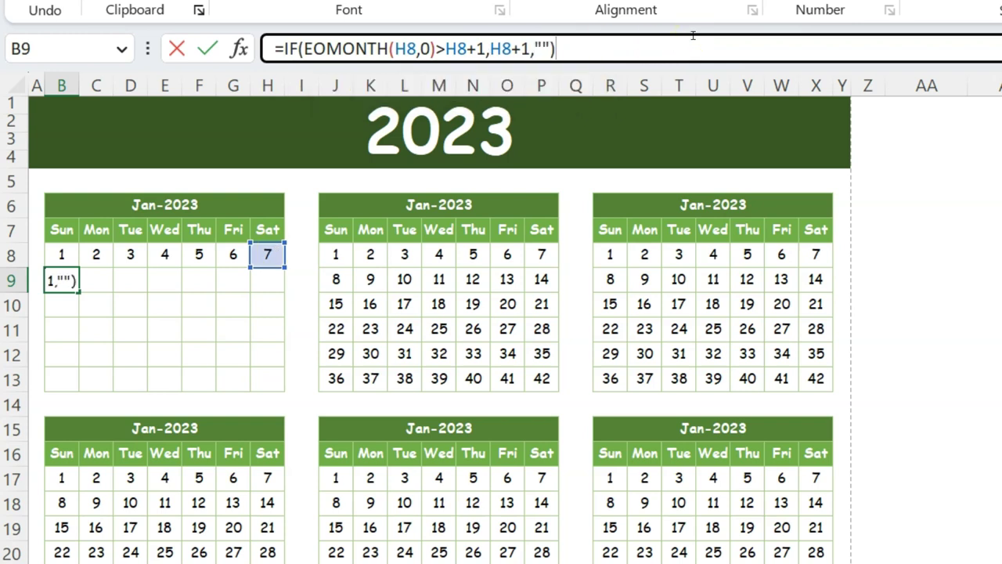
{"action": "key", "text": "Return"}
Step: Copy the B9 formula into C9 and repoint its references to B9, giving =IF(EOMONTH(B9,0)>B9+1,B9+1,"")
{"action": "key", "text": "Up"}
{"action": "key", "text": "shift+Right"}
{"action": "key", "text": "shift+Right"}
{"action": "key", "text": "shift+Right"}
{"action": "key", "text": "shift+Right"}
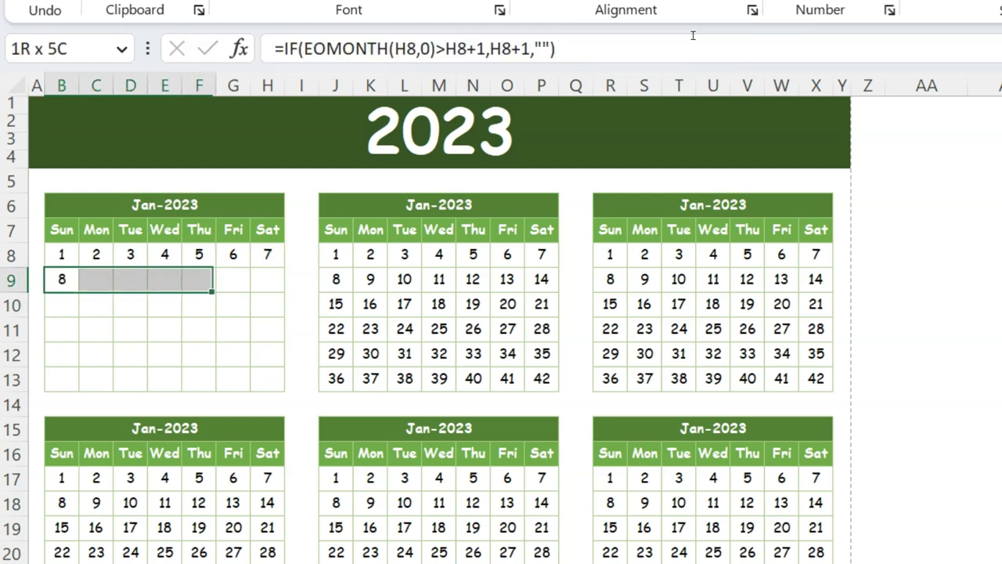
{"action": "key", "text": "Right"}
{"action": "key", "text": "ctrl+r"}
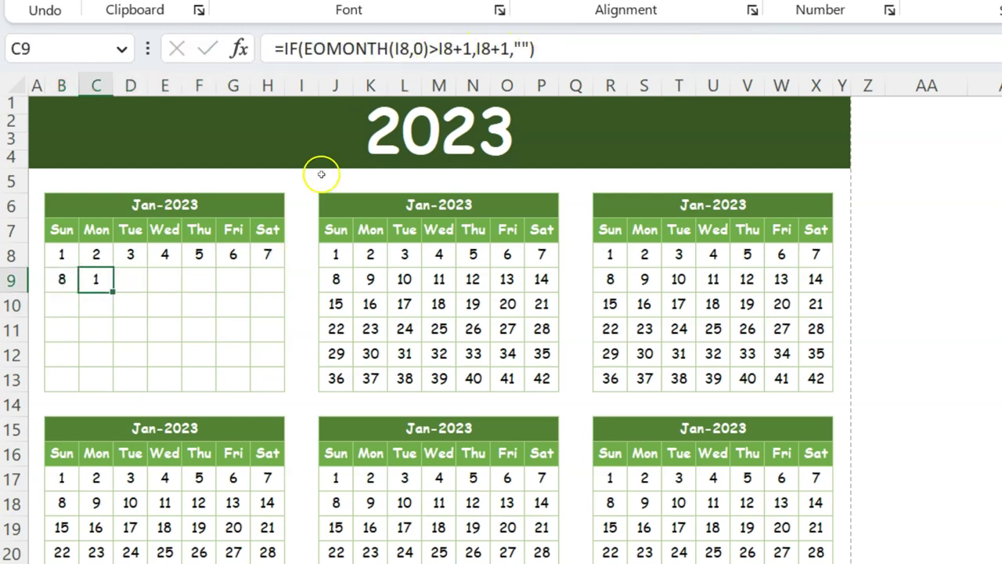
{"action": "double_click", "coordinate": [401, 49]}
{"action": "left_click_drag", "start_coordinate": [313, 265], "coordinate": [53, 283]}
{"action": "left_click_drag", "start_coordinate": [311, 270], "coordinate": [55, 279]}
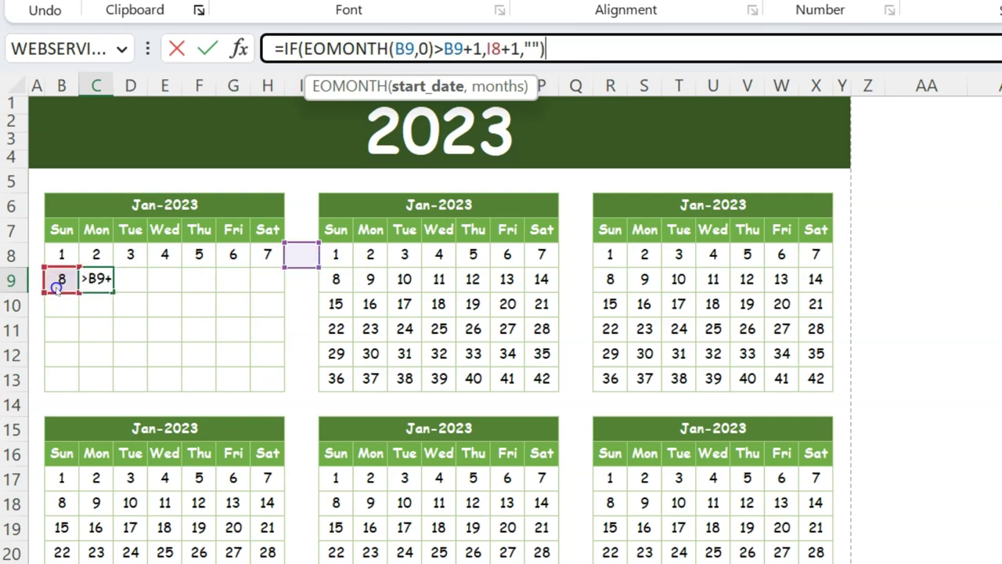
{"action": "left_click_drag", "start_coordinate": [302, 268], "coordinate": [52, 286]}
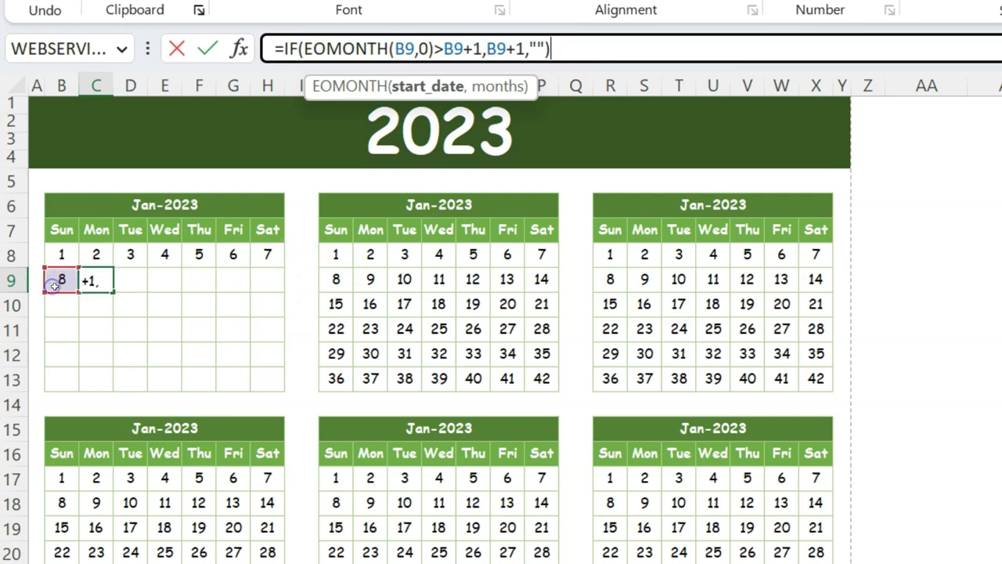
{"action": "key", "text": "Return"}
Step: Fill the C9 formula across to H9
{"action": "key", "text": "Up"}
{"action": "key", "text": "shift+Right"}
{"action": "key", "text": "shift+Right"}
{"action": "key", "text": "shift+Right"}
{"action": "key", "text": "shift+Right"}
{"action": "key", "text": "shift+Right"}
{"action": "key", "text": "ctrl+r"}
Step: Fill the second-week formulas in B9:H9 down through row 13 of the first month block
{"action": "key", "text": "Left"}
{"action": "key", "text": "shift+Right"}
{"action": "key", "text": "shift+Right"}
{"action": "key", "text": "shift+Right"}
{"action": "key", "text": "shift+Right"}
{"action": "key", "text": "shift+Right"}
{"action": "key", "text": "shift+Right"}
{"action": "key", "text": "shift+Down"}
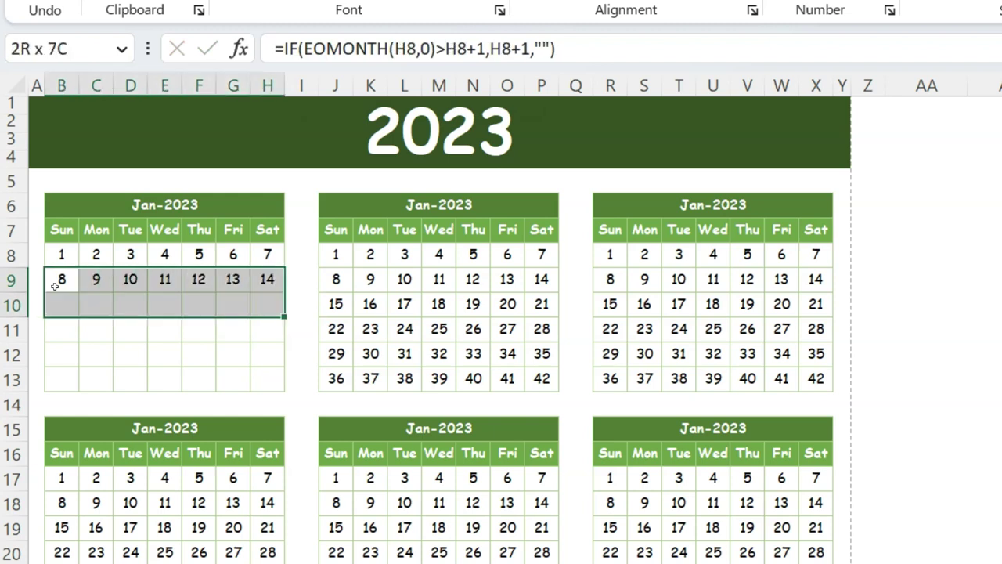
{"action": "key", "text": "shift+Down"}
{"action": "key", "text": "shift+Down"}
{"action": "key", "text": "shift+Down"}
{"action": "key", "text": "ctrl+d"}
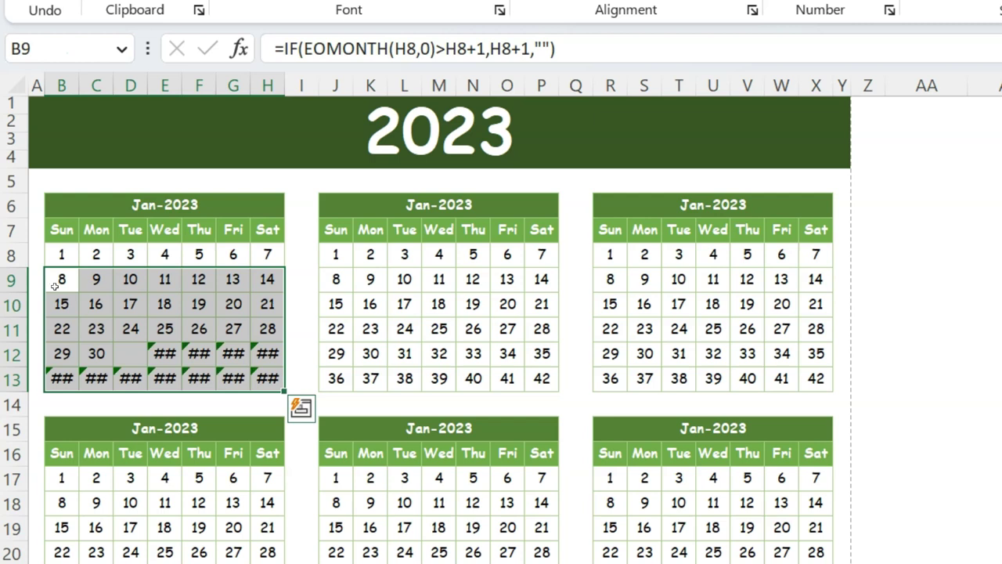
Step: Check the formulas in the lower rows and the Saturday column of the first month block
{"action": "key", "text": "Down"}
{"action": "key", "text": "Down"}
{"action": "key", "text": "Down"}
{"action": "key", "text": "Right"}
{"action": "key", "text": "Right"}
{"action": "key", "text": "Right"}
{"action": "key", "text": "Right"}
{"action": "key", "text": "Right"}
{"action": "key", "text": "Right"}
{"action": "key", "text": "Up"}
{"action": "key", "text": "Up"}
{"action": "key", "text": "Up"}
{"action": "key", "text": "Up"}
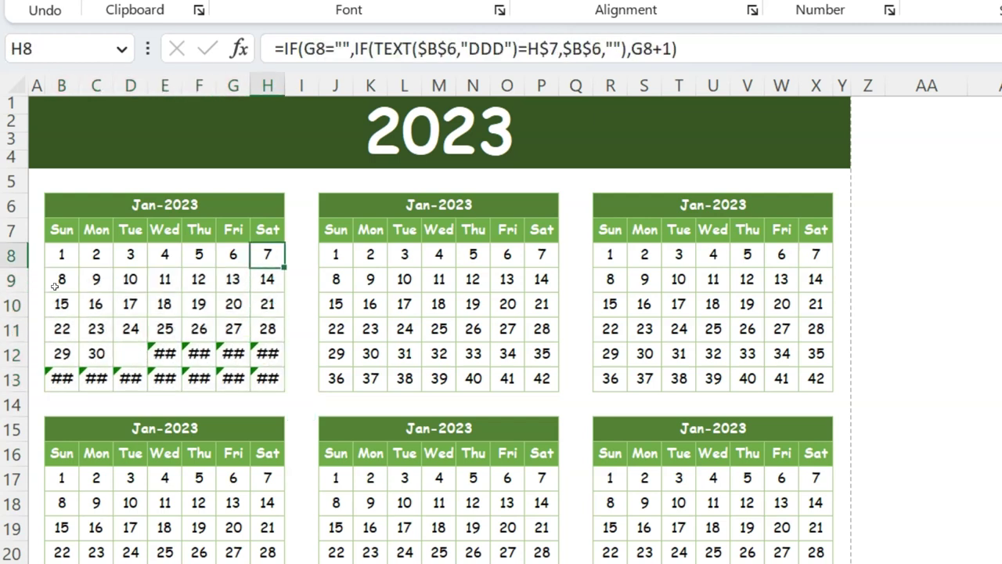
Step: Wrap the B9 formula in a blank check on H8: =IF(H8="","",IF(EOMONTH(H8,0)>H8+1,H8+1,""))
{"action": "key", "text": "Left"}
{"action": "key", "text": "Left"}
{"action": "key", "text": "Left"}
{"action": "key", "text": "Left"}
{"action": "key", "text": "Left"}
{"action": "key", "text": "Left"}
{"action": "key", "text": "Down"}
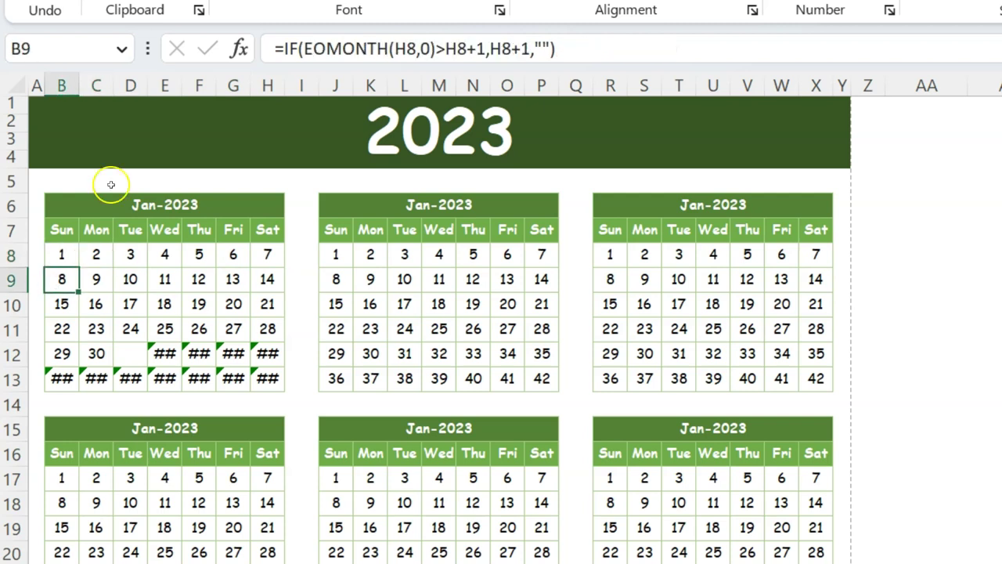
{"action": "left_click_drag", "start_coordinate": [276, 48], "coordinate": [681, 45]}
{"action": "type", "text": "="}
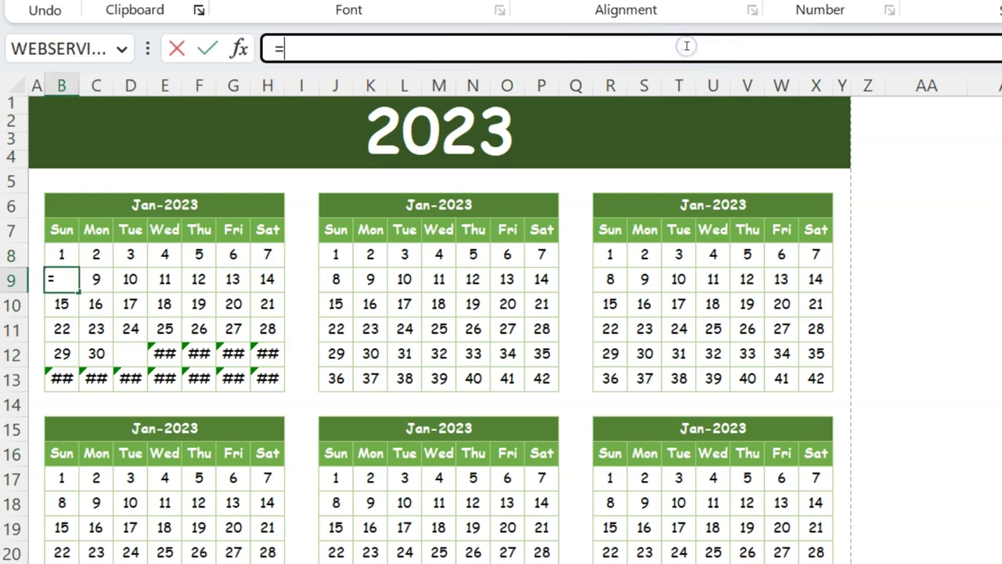
{"action": "type", "text": "if"}
{"action": "key", "text": "Tab"}
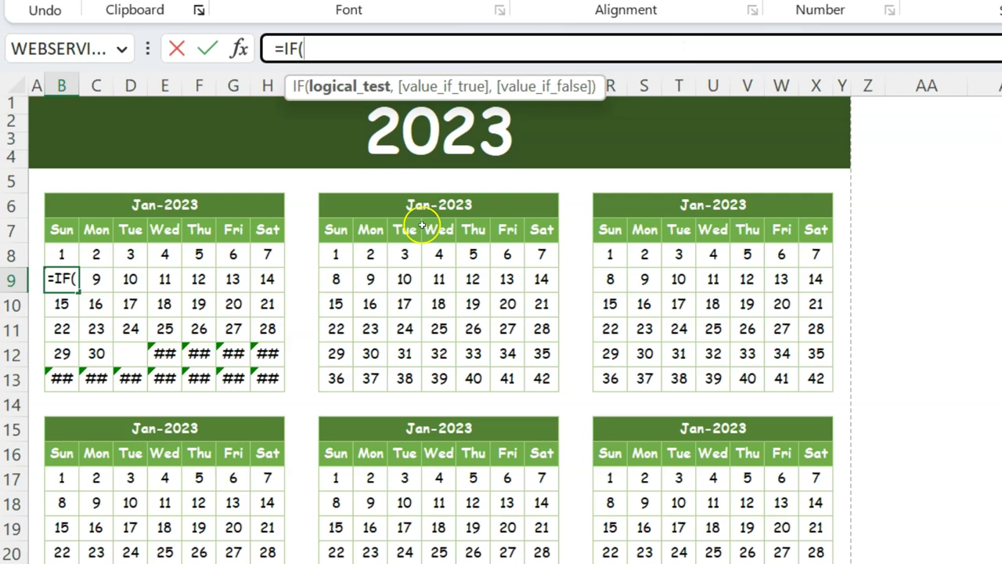
{"action": "left_click", "coordinate": [279, 252]}
{"action": "type", "text": "=\"\","}
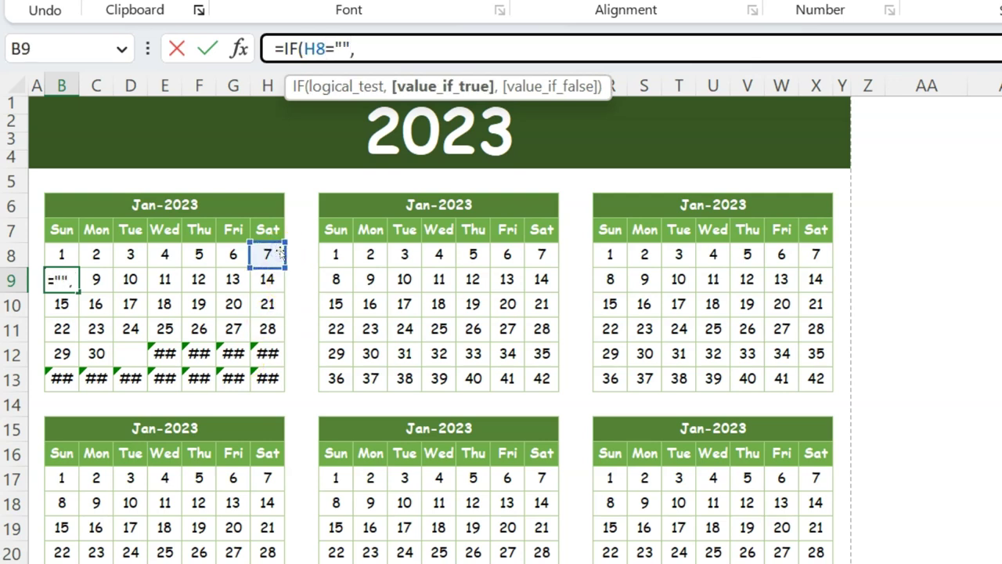
{"action": "type", "text": "\"\""}
{"action": "type", "text": "IF(EOMONTH(H8,0)>H8+1,H8+1,\"\")"}
{"action": "key", "text": "ctrl+z"}
{"action": "type", "text": ","}
{"action": "type", "text": "IF(EOMONTH(H8,0)>H8+1,H8+1,\"\")"}
{"action": "key", "text": "Return"}
Step: Fill the revised B9 formula down the Sunday column to B13
{"action": "key", "text": "Up"}
{"action": "key", "text": "shift+Down"}
{"action": "key", "text": "shift+Down"}
{"action": "key", "text": "shift+Down"}
{"action": "key", "text": "shift+Down"}
{"action": "key", "text": "ctrl+d"}
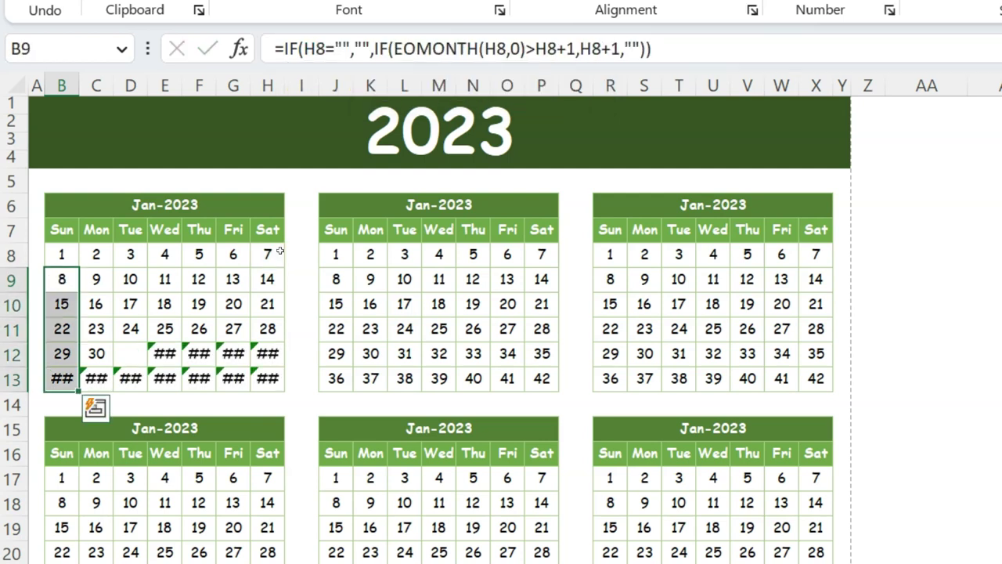
Step: Wrap the C9 formula in a blank check on B9: =IF(B9="","",IF(EOMONTH(B9,0)>B9+1,B9+1,""))
{"action": "key", "text": "Right"}
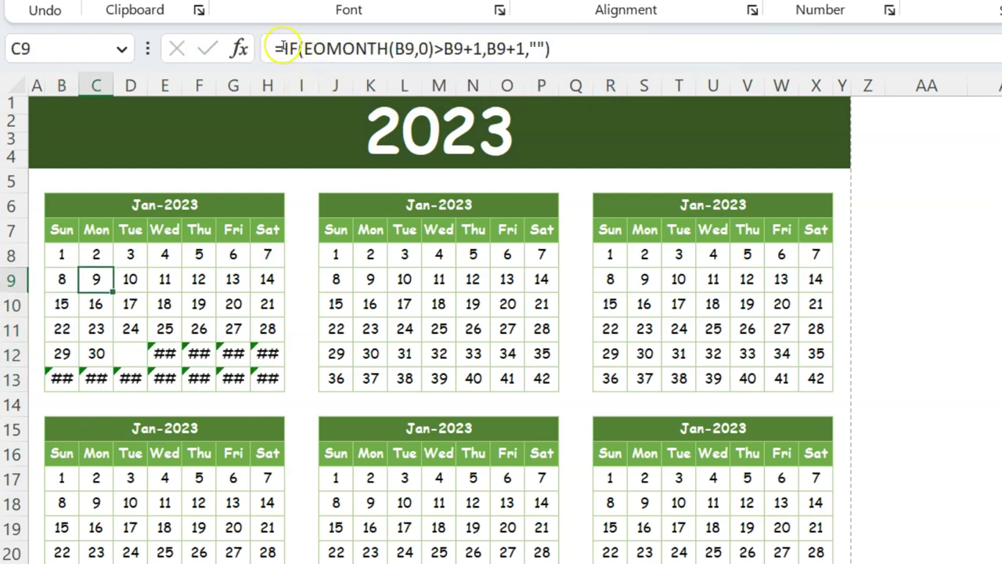
{"action": "left_click_drag", "start_coordinate": [282, 48], "coordinate": [617, 47]}
{"action": "type", "text": "=IF("}
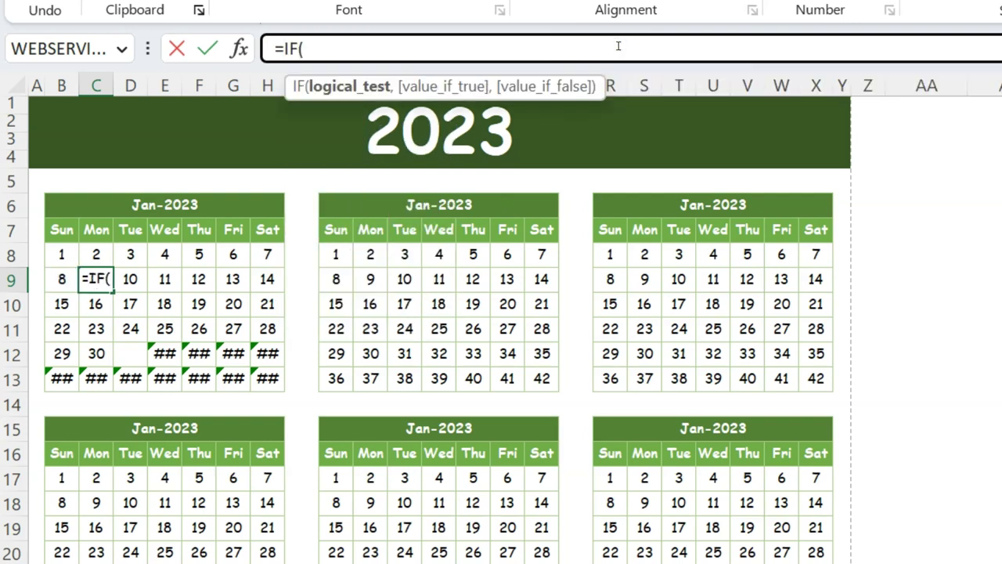
{"action": "left_click", "coordinate": [62, 278]}
{"action": "type", "text": "=\"\",\"\","}
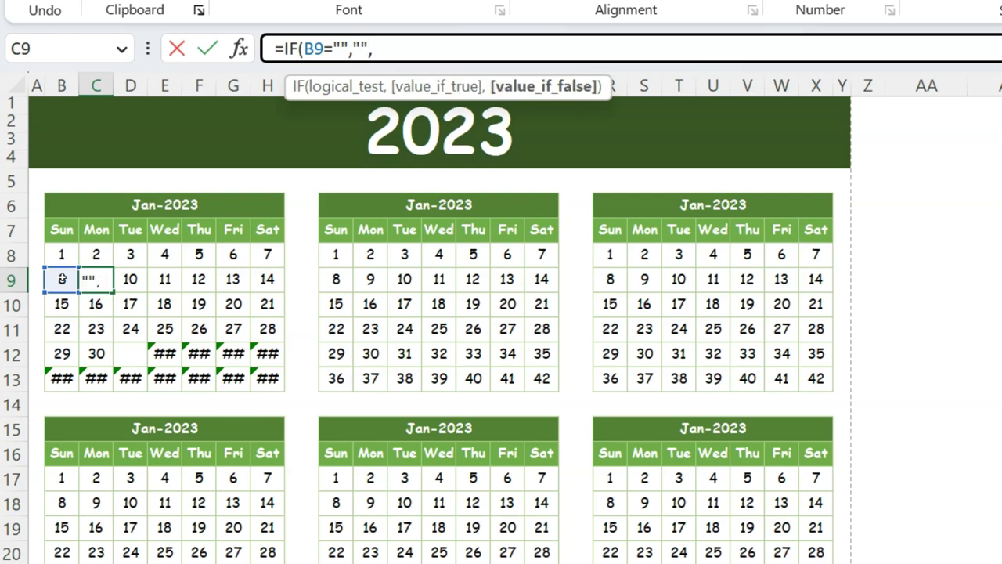
{"action": "type", "text": "IF(EOMONTH(B9,0)>B9+1,B9+1,\"\"))"}
{"action": "key", "text": "Return"}
Step: Fill the revised C9 formula down to row 13 and across to column H
{"action": "key", "text": "Up"}
{"action": "key", "text": "shift+Down"}
{"action": "key", "text": "shift+Down"}
{"action": "key", "text": "shift+Down"}
{"action": "key", "text": "shift+Down"}
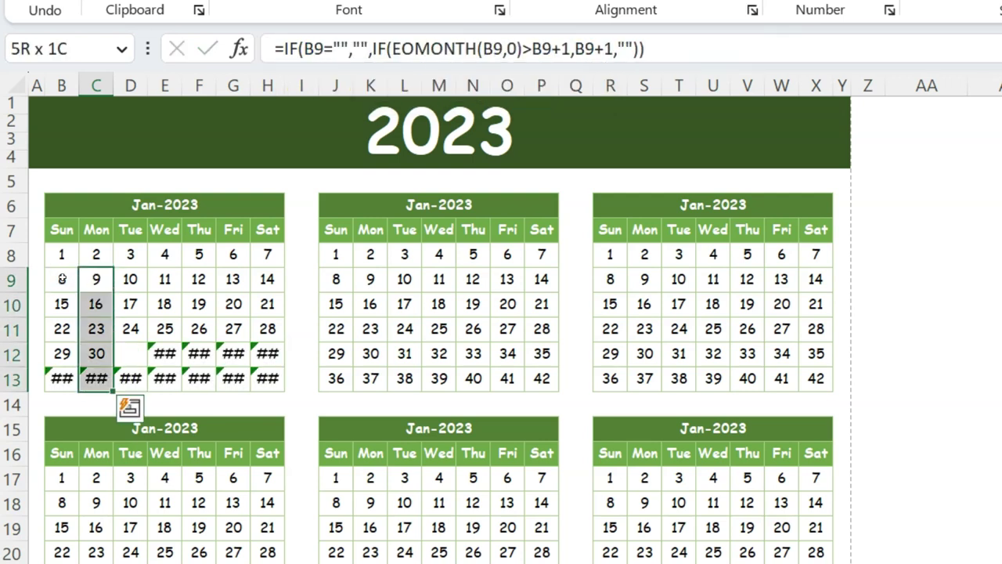
{"action": "key", "text": "shift+Right"}
{"action": "key", "text": "shift+Right"}
{"action": "key", "text": "shift+Right"}
{"action": "key", "text": "shift+Right"}
{"action": "key", "text": "shift+Right"}
{"action": "key", "text": "ctrl+r"}
Step: Examine the Monday column's formulas from C8 down to the last row of the first month block
{"action": "key", "text": "Up"}
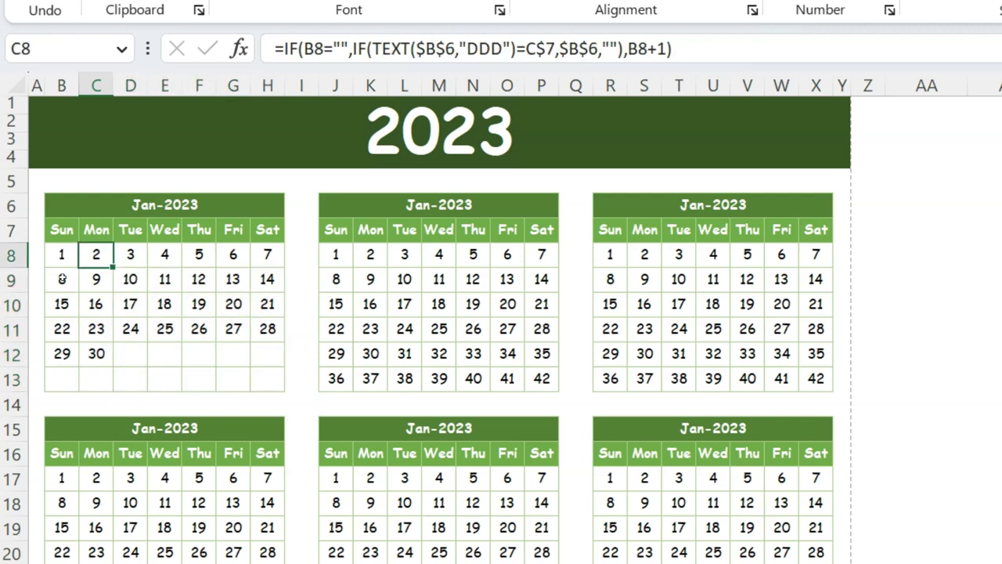
{"action": "key", "text": "Down"}
{"action": "key", "text": "Down"}
{"action": "key", "text": "Down"}
{"action": "key", "text": "Down"}
{"action": "key", "text": "Down"}
{"action": "key", "text": "Up"}
{"action": "key", "text": "Up"}
{"action": "key", "text": "Up"}
{"action": "key", "text": "Up"}
{"action": "key", "text": "Up"}
Step: Set the month-end comparison to >= in the B9 and C9 formulas and refill the date grid B9:H13
{"action": "left_click", "coordinate": [62, 279]}
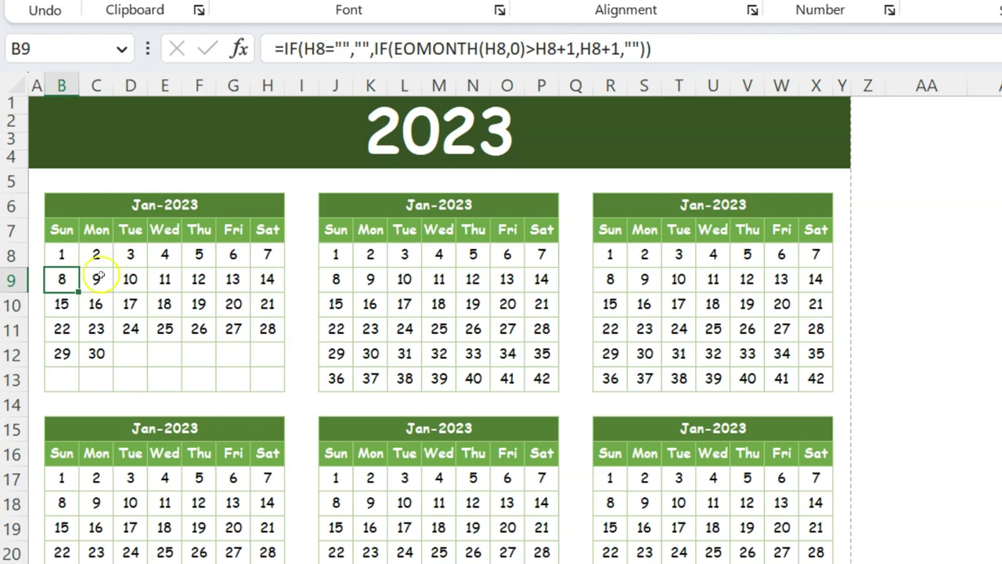
{"action": "left_click", "coordinate": [534, 48]}
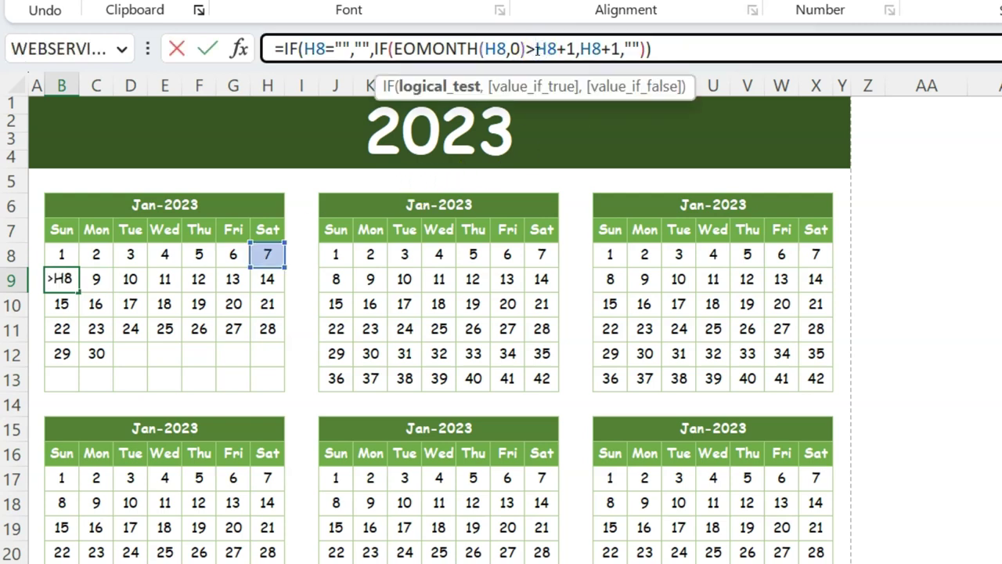
{"action": "key", "text": "Escape"}
{"action": "key", "text": "Right"}
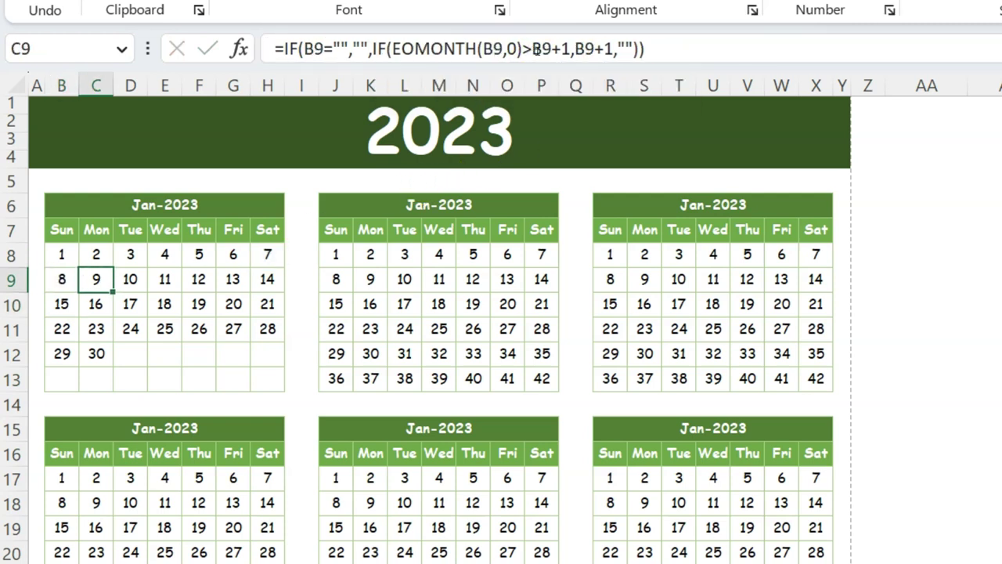
{"action": "key", "text": "Down"}
{"action": "key", "text": "ctrl+z"}
{"action": "key", "text": "ctrl+z"}
{"action": "key", "text": "ctrl+y"}
{"action": "left_click_drag", "start_coordinate": [79, 389], "coordinate": [250, 380]}
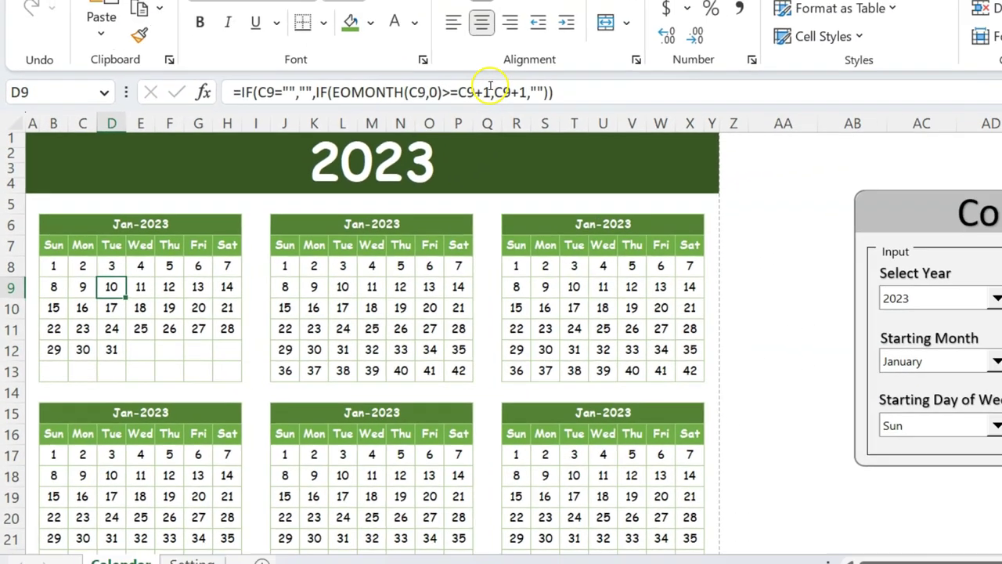
Step: Copy the first month block B6:H13 and paste it over the month blocks starting at J6 and R6
{"action": "left_click", "coordinate": [96, 254]}
{"action": "left_click", "coordinate": [135, 253]}
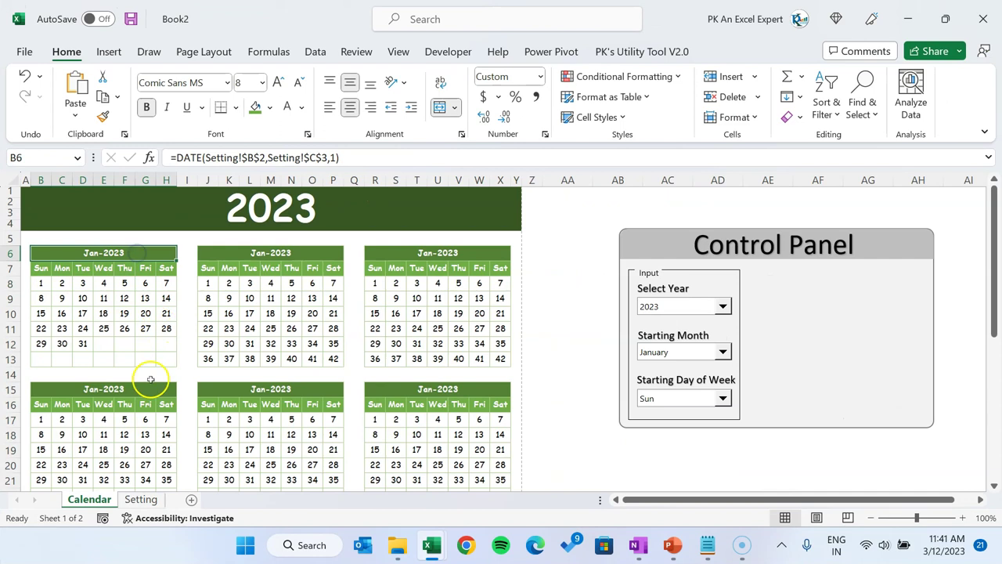
{"action": "left_click_drag", "start_coordinate": [130, 251], "coordinate": [128, 357]}
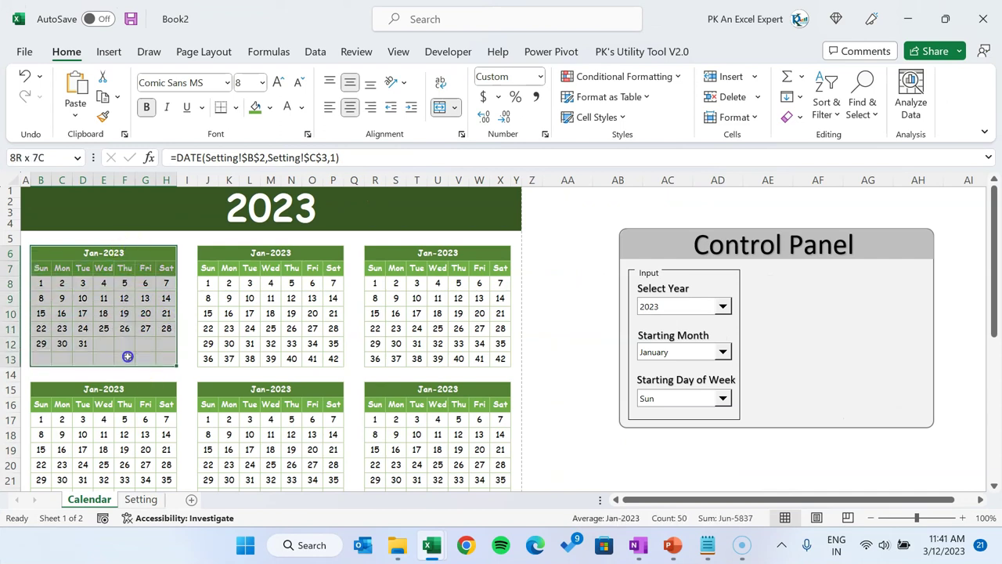
{"action": "key", "text": "ctrl+c"}
{"action": "left_click", "coordinate": [270, 253]}
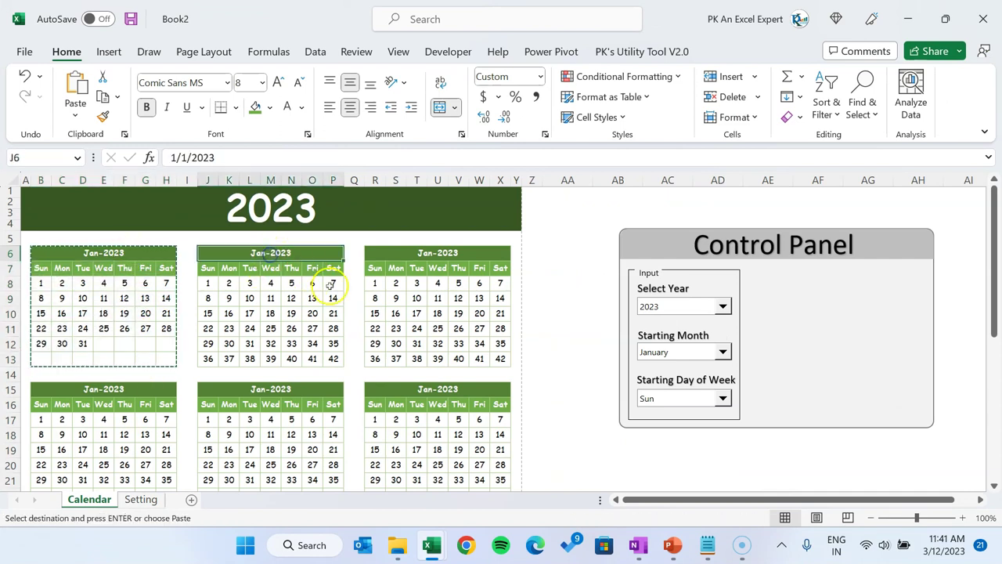
{"action": "key", "text": "ctrl+v"}
{"action": "left_click", "coordinate": [425, 252]}
{"action": "key", "text": "ctrl+v"}
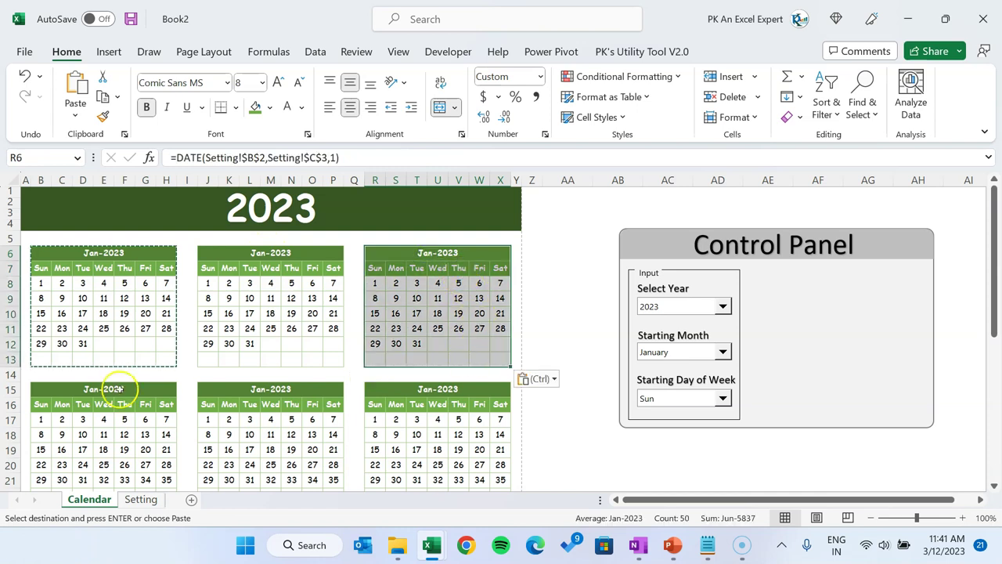
Step: Paste the copied month block over the remaining month blocks, ending with the one at R33
{"action": "left_click", "coordinate": [438, 389]}
{"action": "key", "text": "ctrl+v"}
{"action": "scroll", "coordinate": [459, 389], "scroll_direction": "down", "scroll_amount": 4}
{"action": "left_click", "coordinate": [439, 344]}
{"action": "key", "text": "Return"}
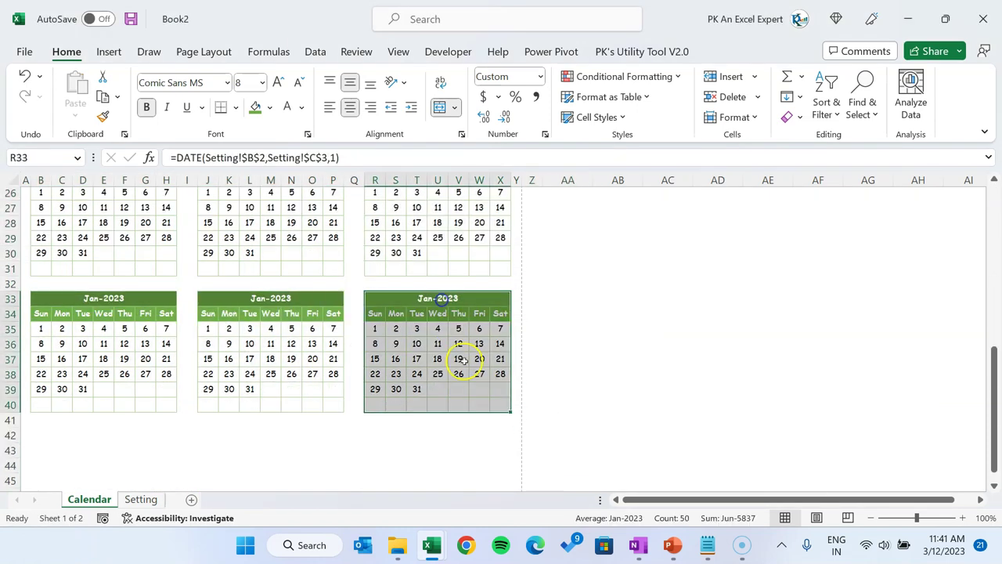
Step: Enter the formula =EOMONTH(B6,0)+1 in the second month block's header J6
{"action": "scroll", "coordinate": [438, 348], "scroll_direction": "up", "scroll_amount": 5}
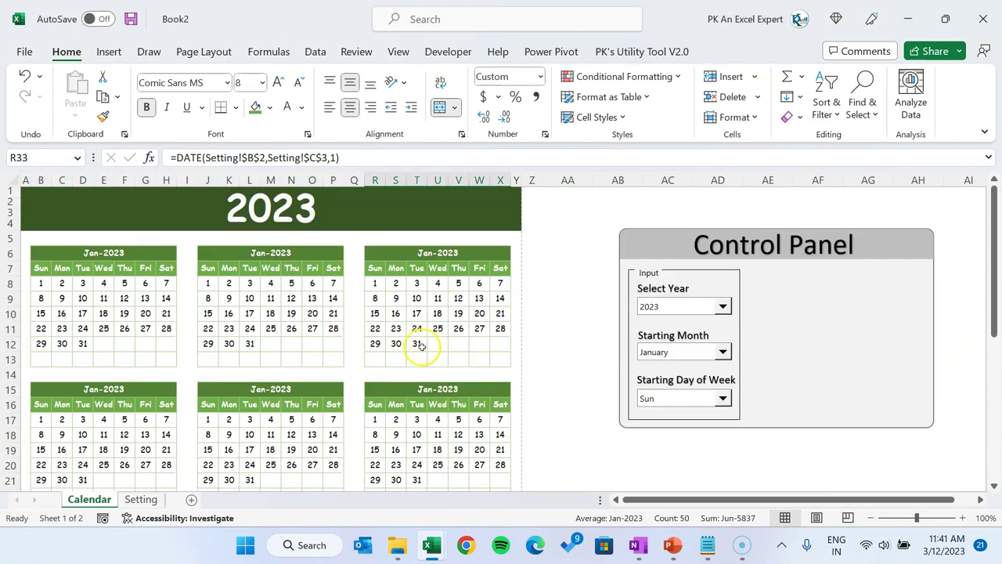
{"action": "left_click", "coordinate": [112, 253]}
{"action": "left_click", "coordinate": [234, 256]}
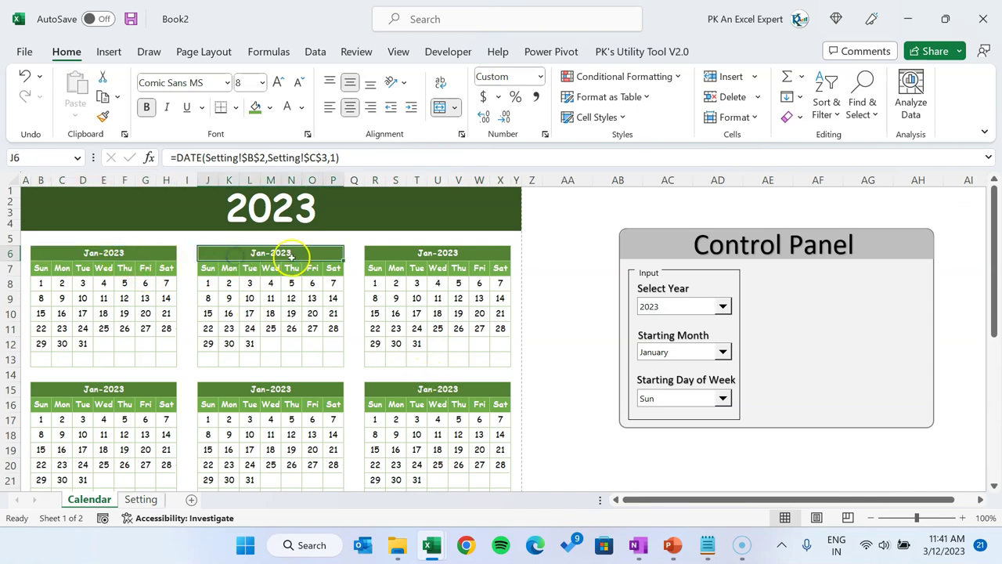
{"action": "type", "text": "="}
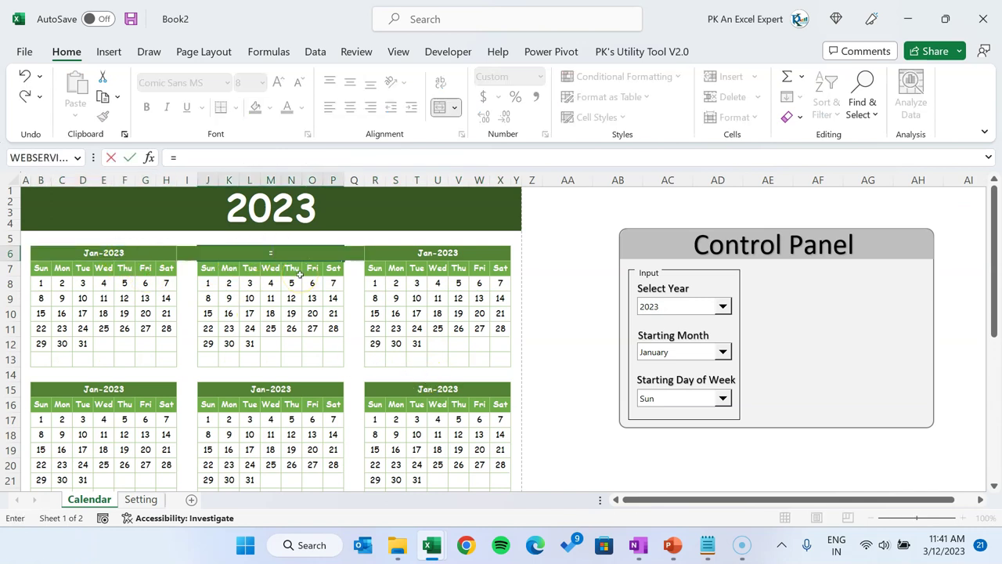
{"action": "type", "text": "eo"}
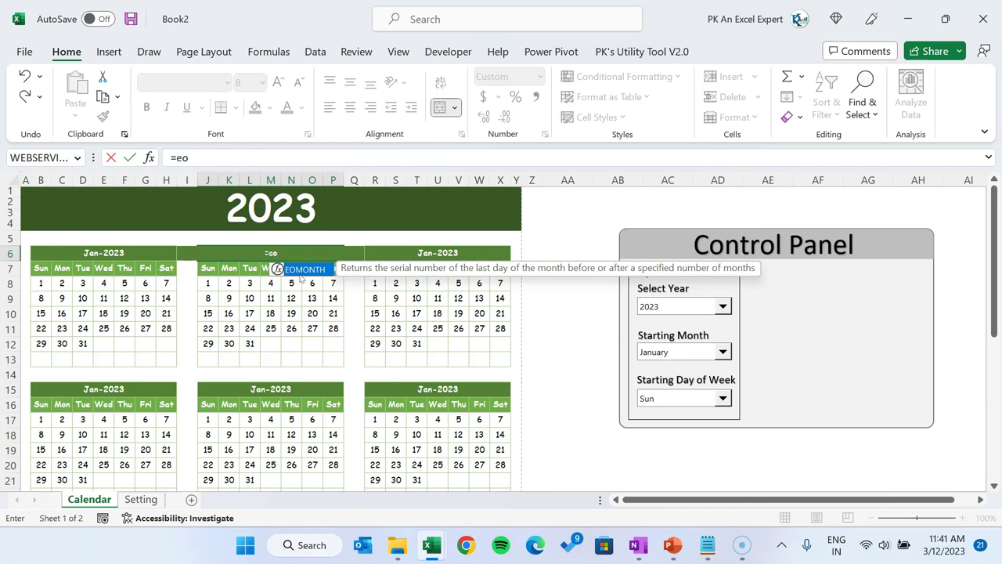
{"action": "key", "text": "Tab"}
{"action": "key", "text": "Left"}
{"action": "key", "text": "Left"}
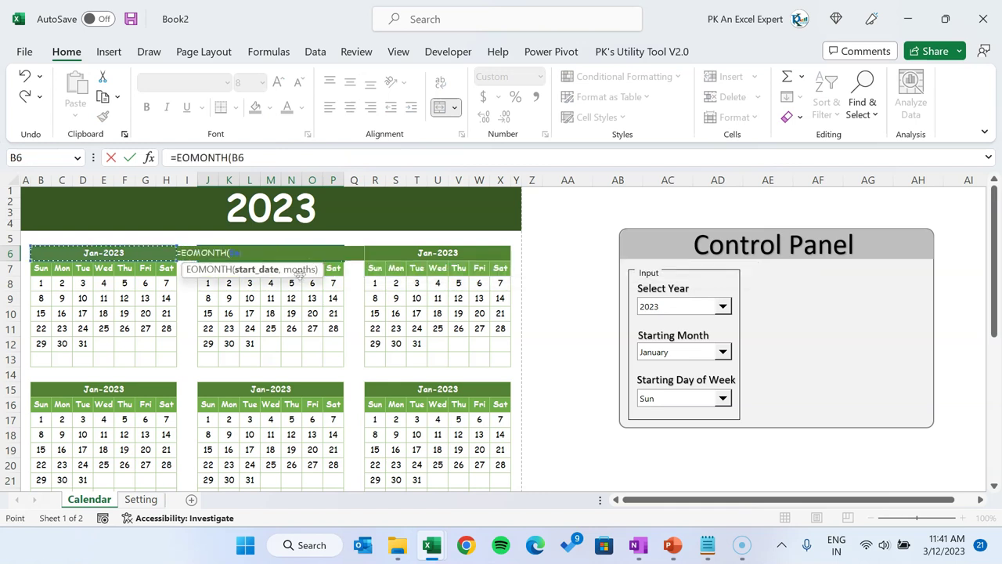
{"action": "type", "text": ",0)"}
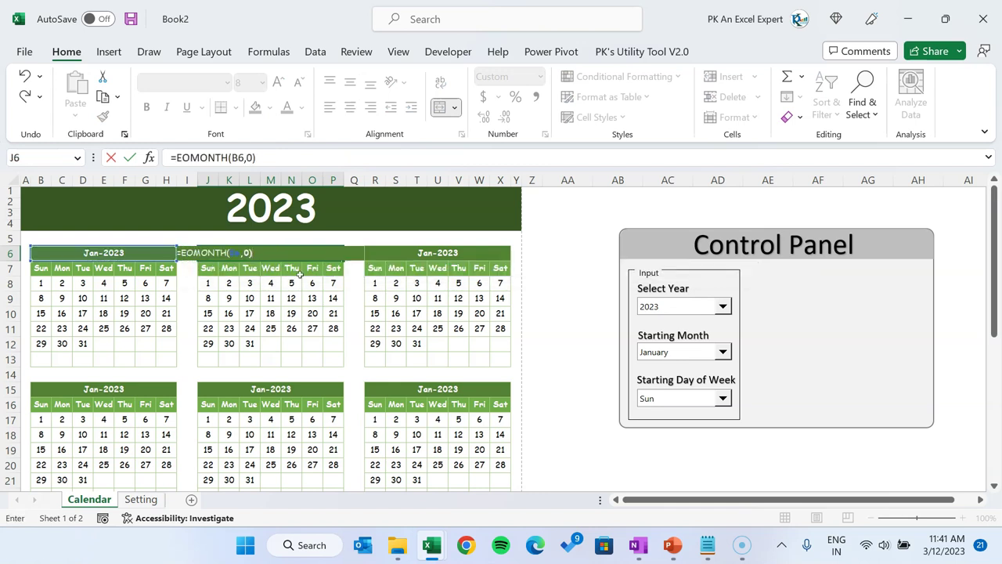
{"action": "key", "text": "Up"}
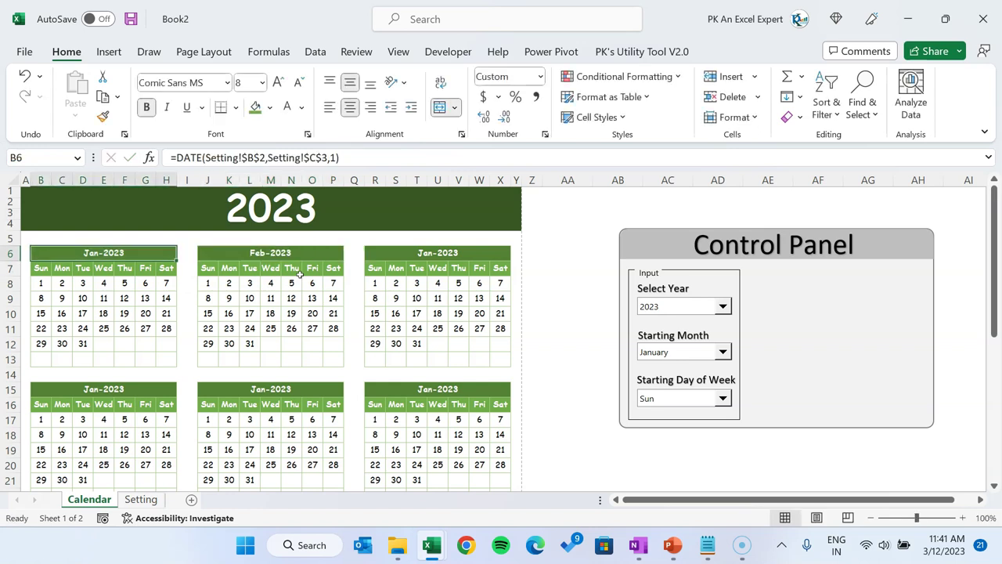
Step: Copy the J6 header formula into R6 and set its months argument to 1
{"action": "key", "text": "Right"}
{"action": "key", "text": "Right"}
{"action": "triple_click", "coordinate": [280, 157]}
{"action": "key", "text": "ctrl+c"}
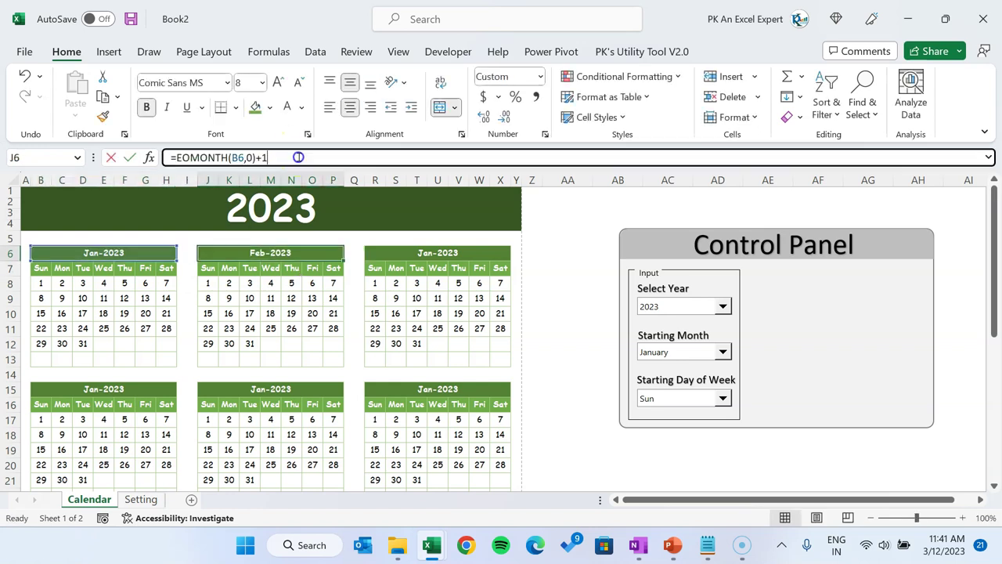
{"action": "key", "text": "Escape"}
{"action": "left_click", "coordinate": [462, 253]}
{"action": "key", "text": "ctrl+v"}
{"action": "key", "text": "Down"}
{"action": "key", "text": "Up"}
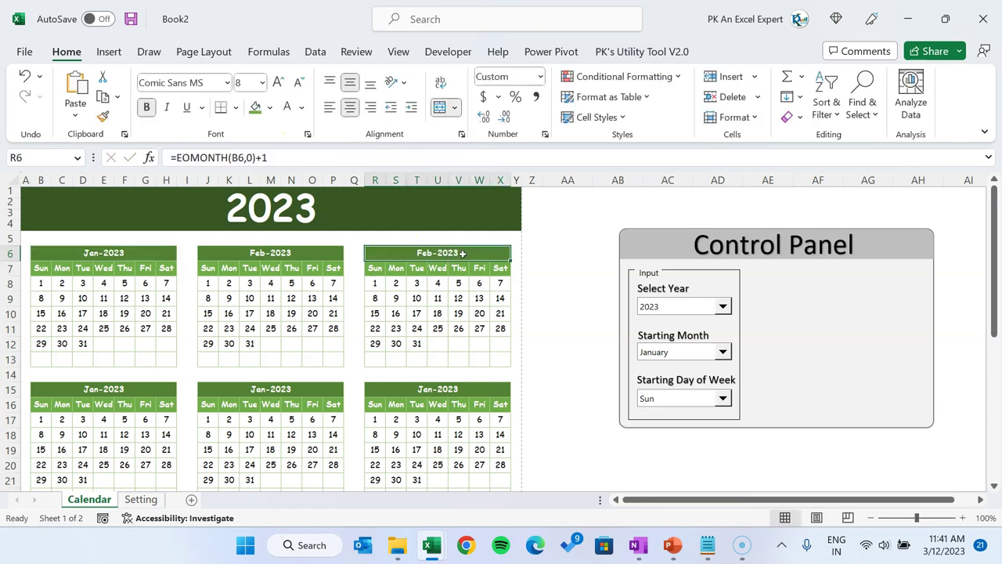
{"action": "left_click", "coordinate": [249, 159]}
{"action": "key", "text": "Return"}
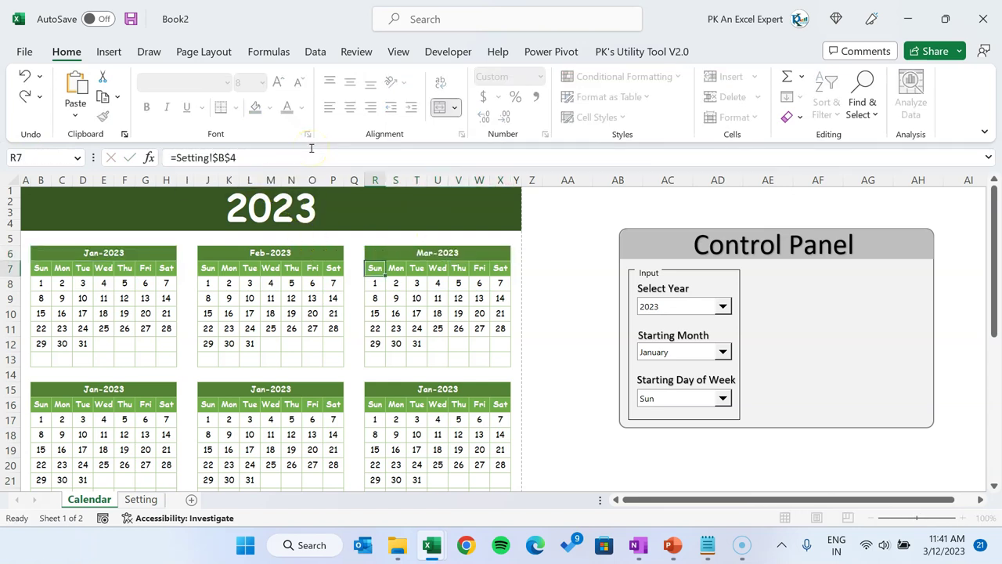
Step: Put the same header formula in B15 with its months argument set to 2, giving =EOMONTH(B6,2)+1
{"action": "left_click", "coordinate": [123, 389]}
{"action": "double_click", "coordinate": [123, 389]}
{"action": "key", "text": "ctrl+v"}
{"action": "key", "text": "Return"}
{"action": "key", "text": "Up"}
{"action": "left_click", "coordinate": [246, 158]}
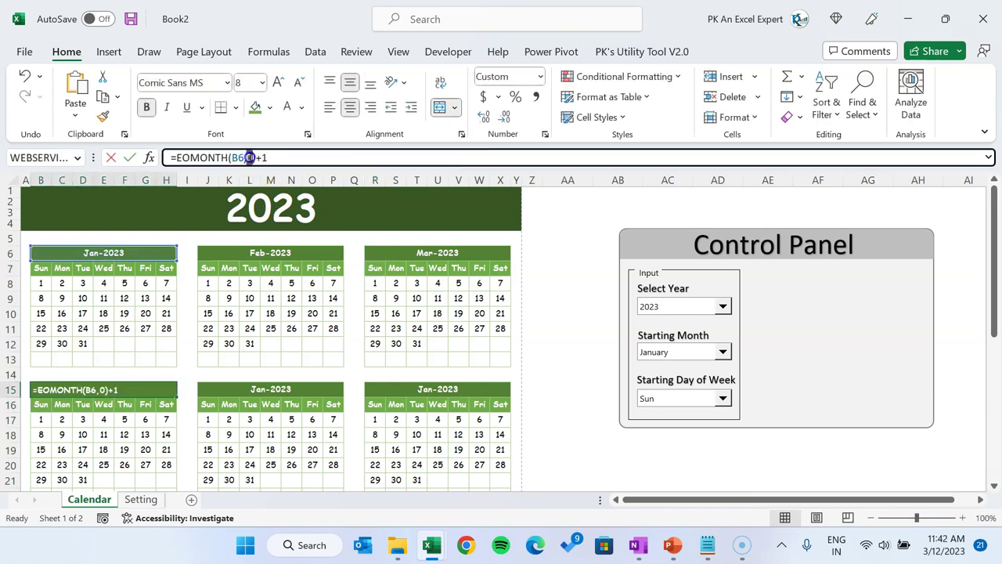
{"action": "key", "text": "Escape"}
{"action": "key", "text": "ctrl+z"}
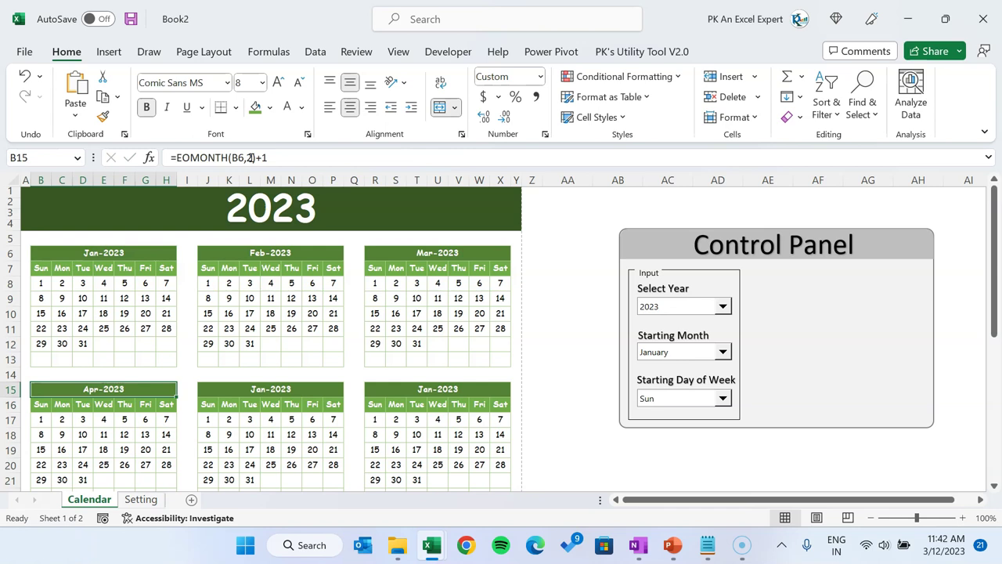
Step: Replace the DATE formula in header J15 with the EOMONTH formula based on B6, offset to give May-2023
{"action": "key", "text": "Right"}
{"action": "key", "text": "Right"}
{"action": "triple_click", "coordinate": [368, 158]}
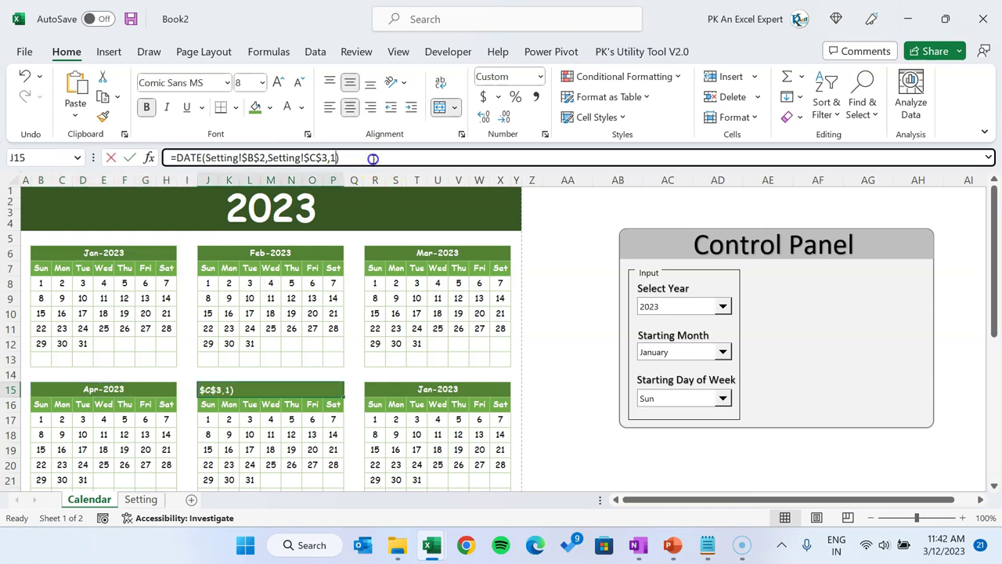
{"action": "key", "text": "ctrl+v"}
{"action": "key", "text": "Return"}
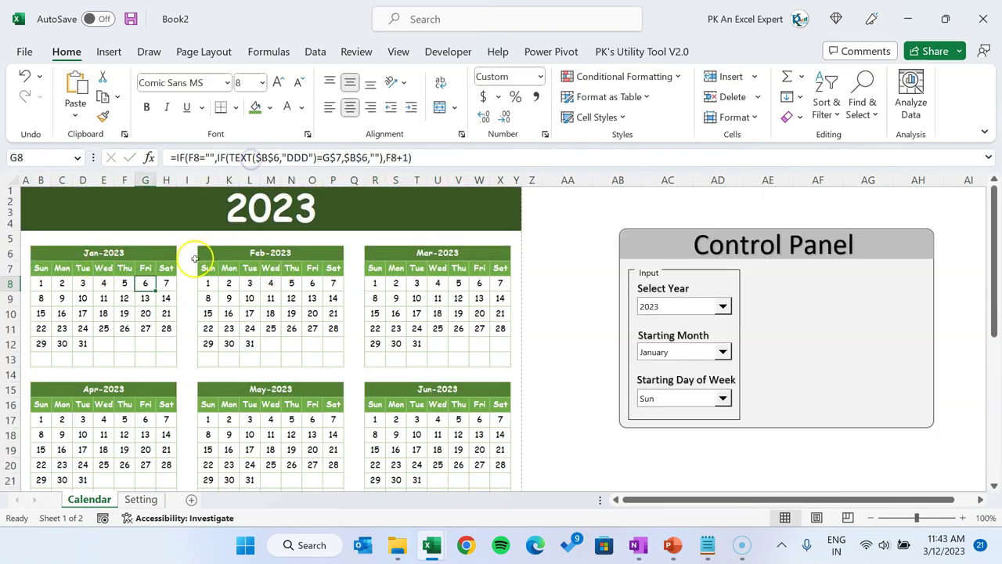
Step: Examine which header cell the date formula in J8 refers to, and check the addresses of headers J6 and B6
{"action": "left_click", "coordinate": [121, 253]}
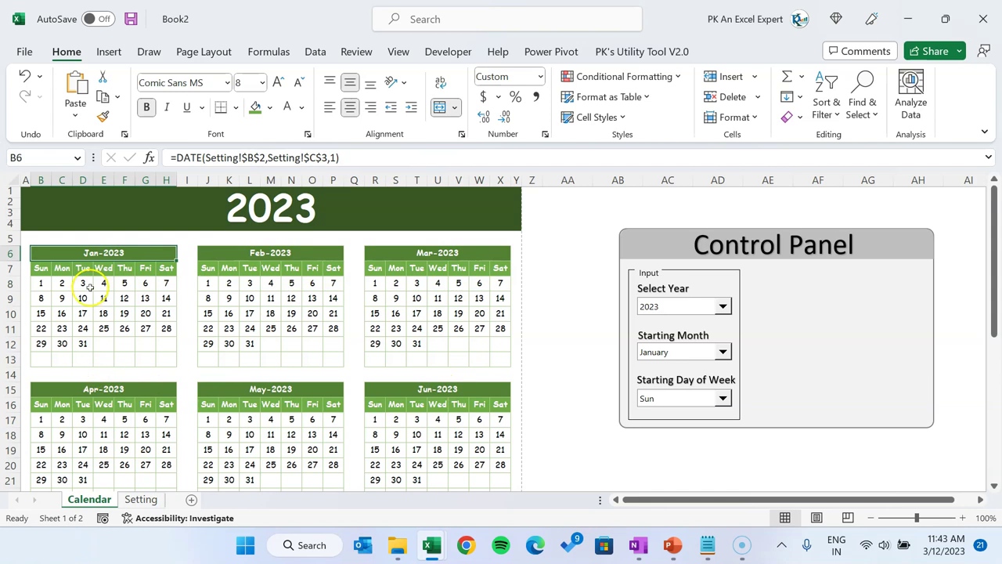
{"action": "left_click", "coordinate": [57, 283]}
{"action": "left_click_drag", "start_coordinate": [41, 283], "coordinate": [152, 349]}
{"action": "left_click", "coordinate": [369, 298]}
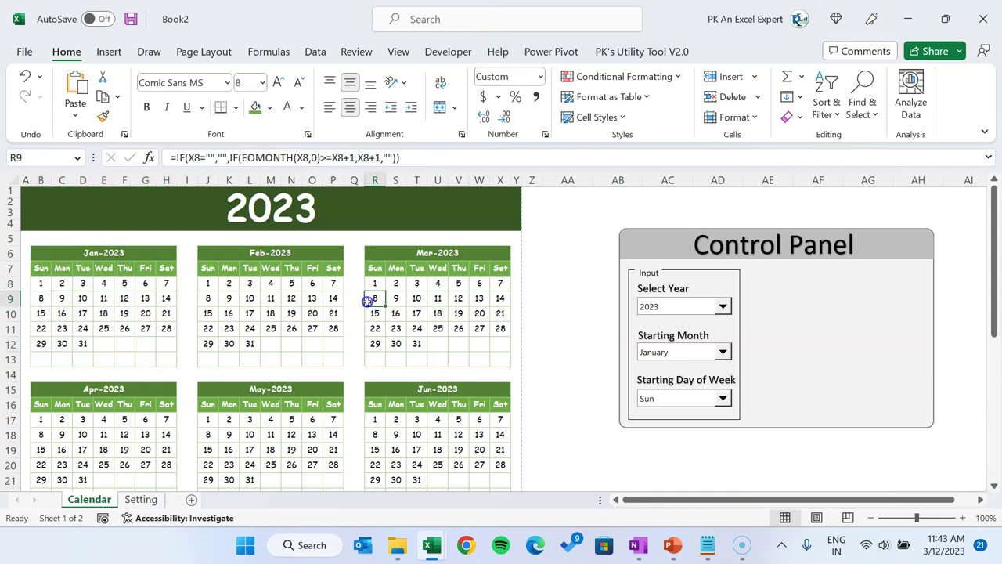
{"action": "left_click", "coordinate": [205, 285]}
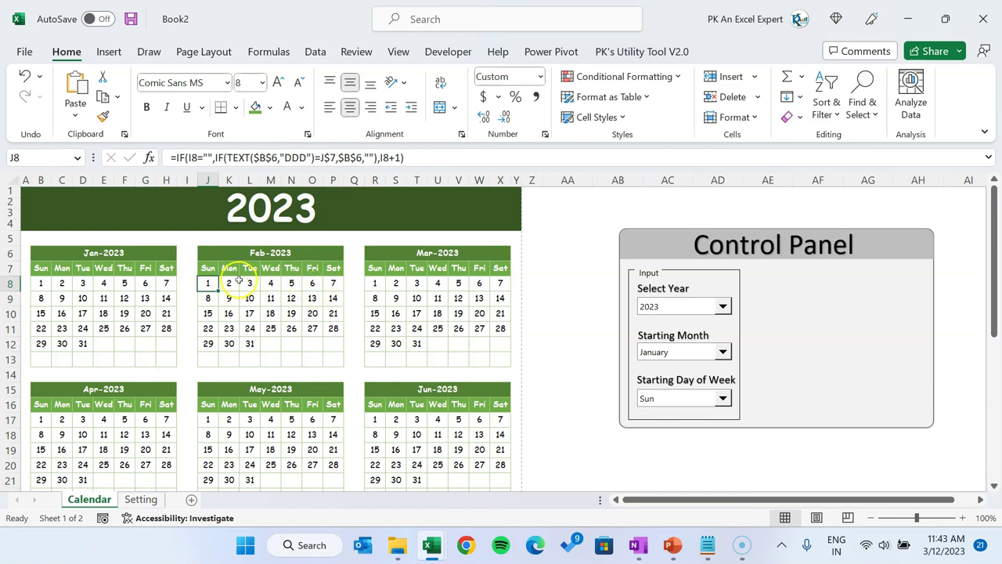
{"action": "left_click", "coordinate": [274, 159]}
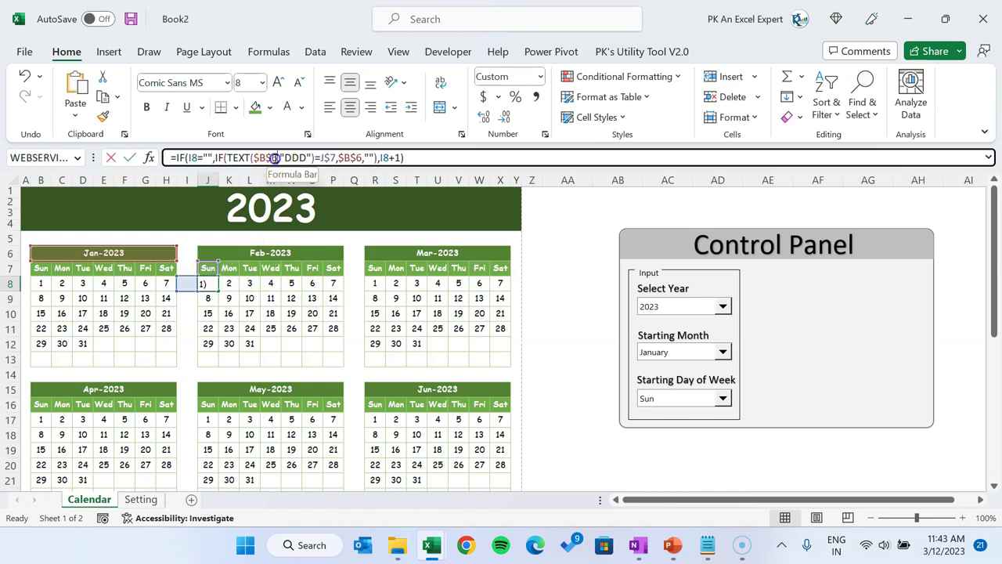
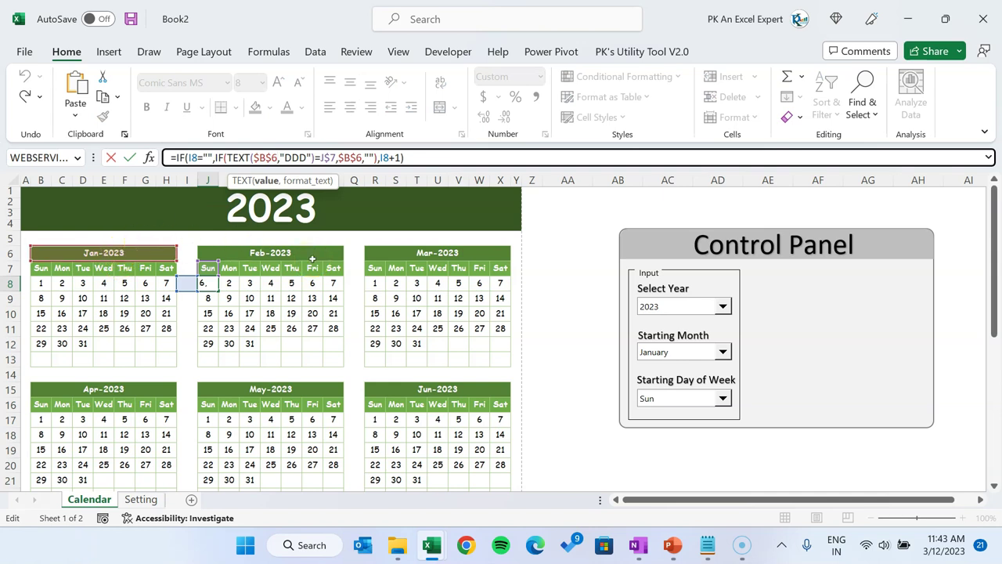
{"action": "key", "text": "Escape"}
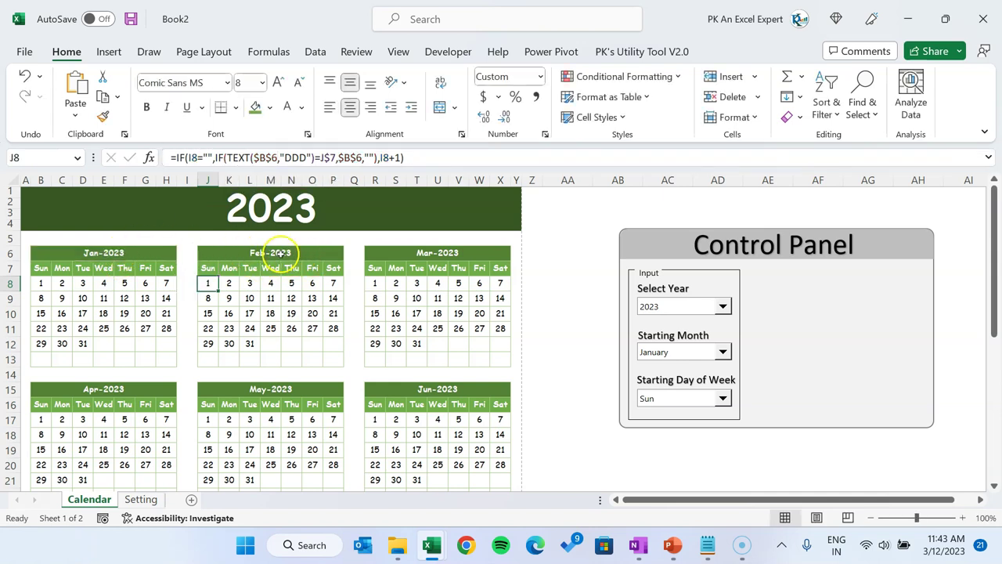
{"action": "left_click", "coordinate": [270, 253]}
{"action": "left_click", "coordinate": [28, 159]}
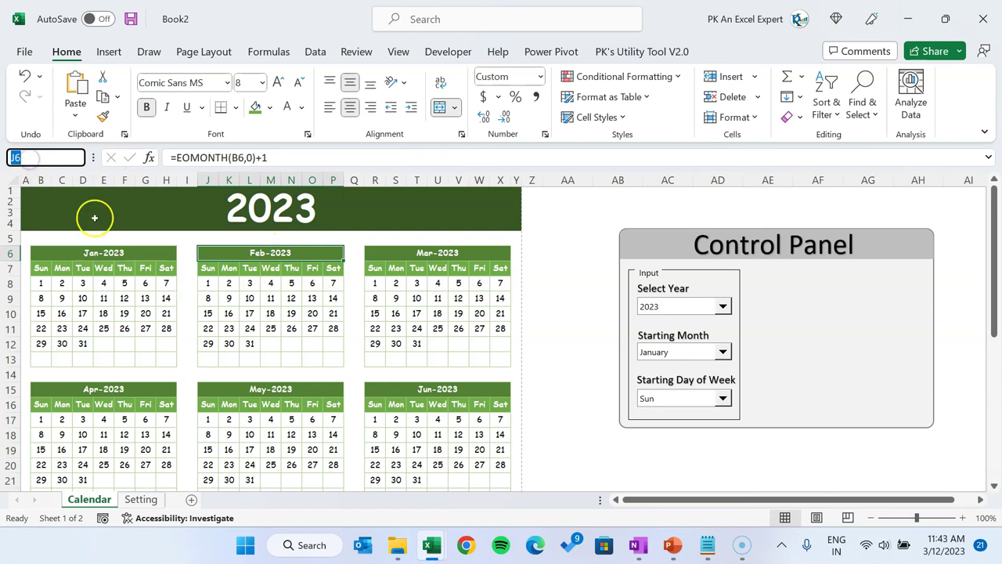
{"action": "left_click", "coordinate": [104, 252]}
{"action": "left_click", "coordinate": [48, 157]}
{"action": "key", "text": "Escape"}
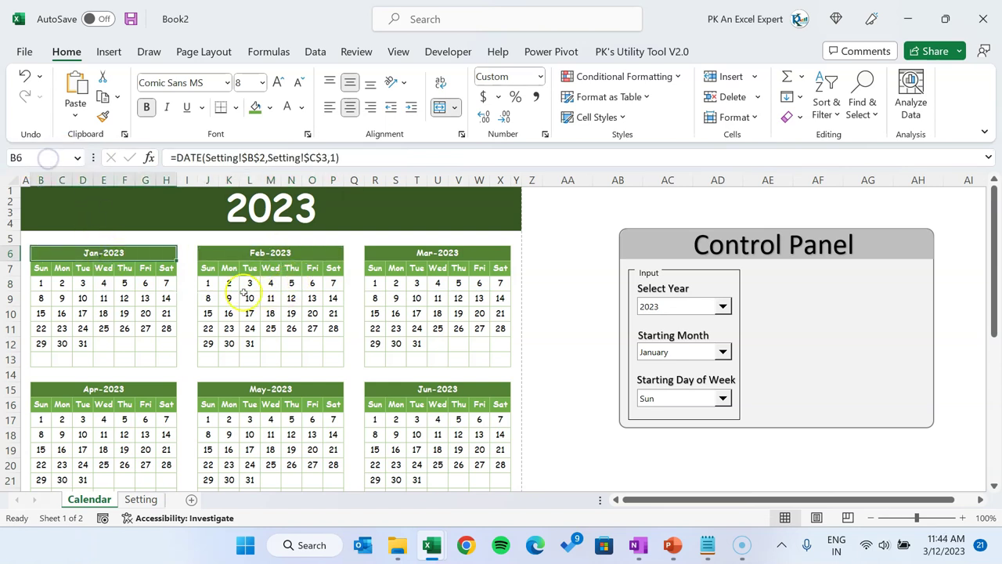
Step: Replace all references to $B$6 with $J$6 in the February date grid J8:P13
{"action": "left_click_drag", "start_coordinate": [209, 285], "coordinate": [336, 355]}
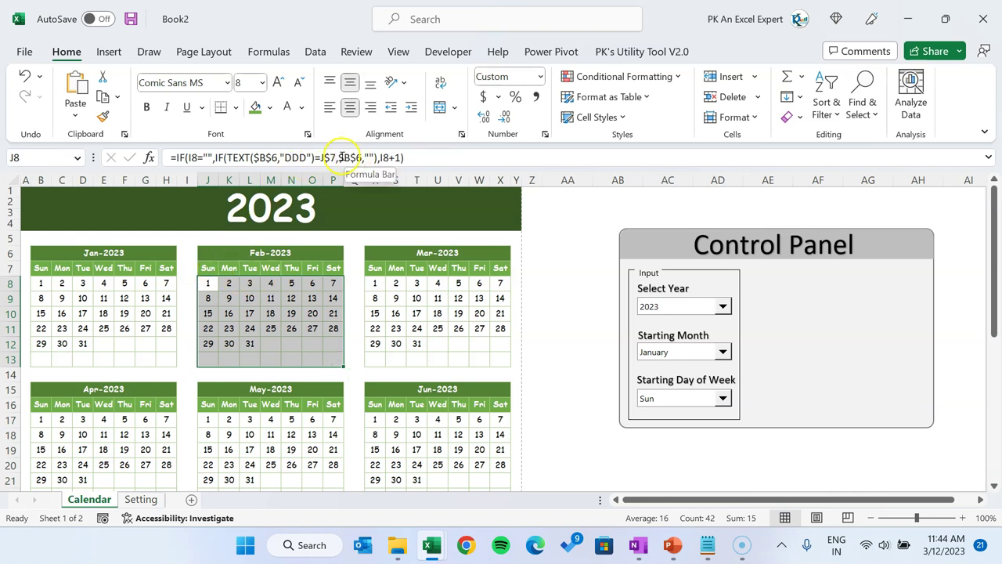
{"action": "left_click_drag", "start_coordinate": [339, 158], "coordinate": [365, 157]}
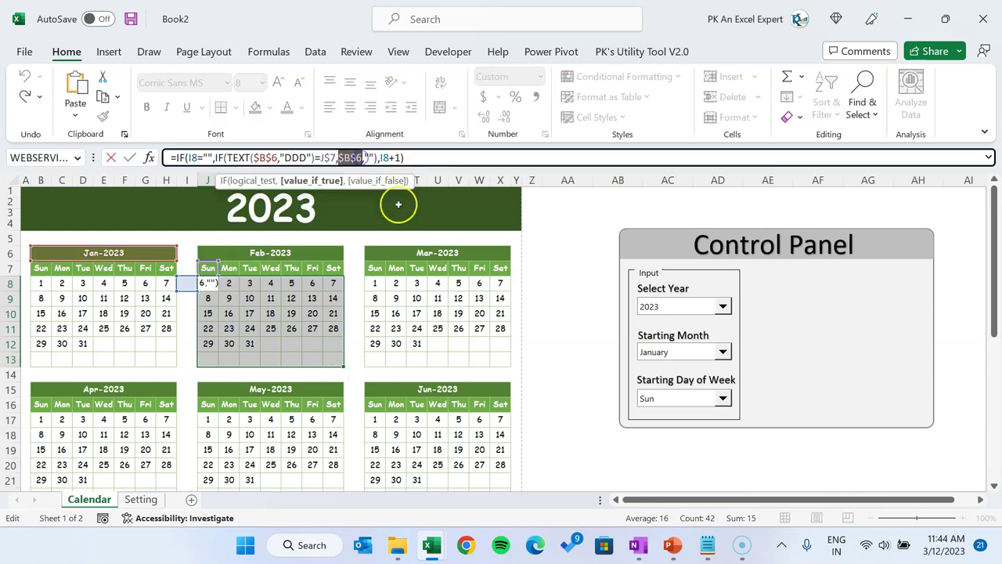
{"action": "key", "text": "ctrl+Return"}
{"action": "left_click_drag", "start_coordinate": [209, 283], "coordinate": [328, 360]}
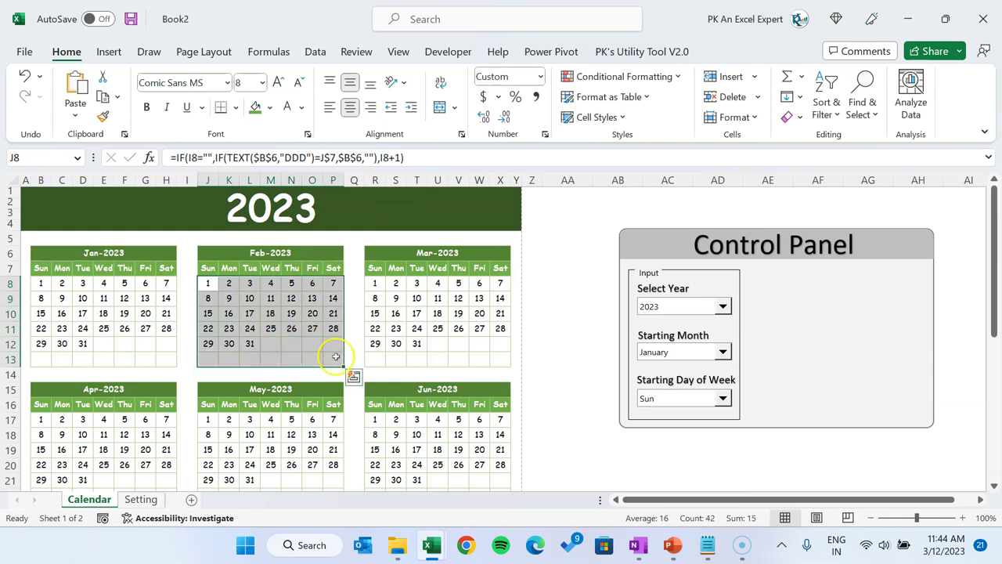
{"action": "key", "text": "ctrl+h"}
{"action": "type", "text": "$B$6"}
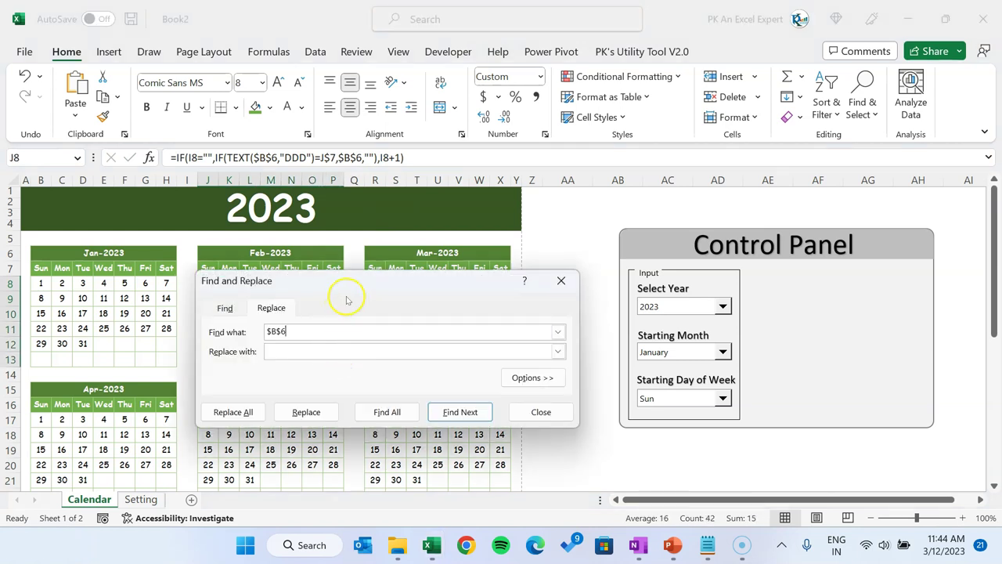
{"action": "left_click_drag", "start_coordinate": [309, 284], "coordinate": [314, 222]}
{"action": "left_click", "coordinate": [288, 289]}
{"action": "type", "text": "$B$6"}
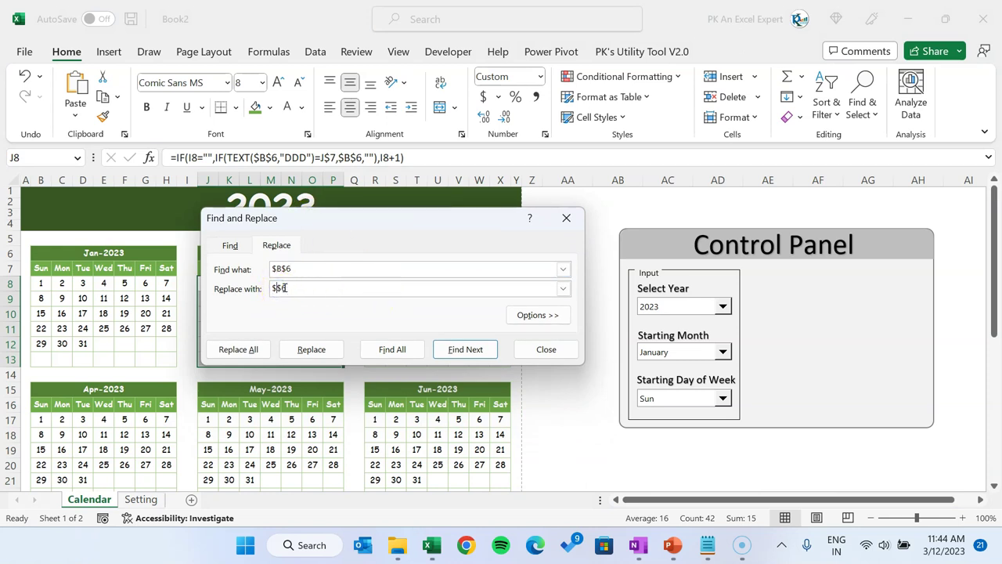
{"action": "left_click", "coordinate": [238, 349]}
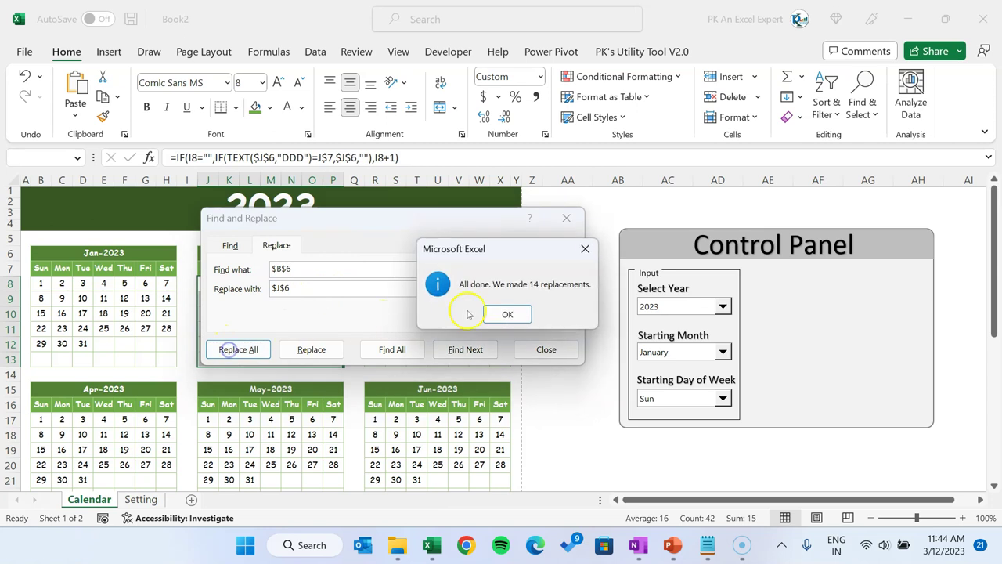
{"action": "left_click", "coordinate": [510, 313]}
{"action": "left_click", "coordinate": [566, 219]}
{"action": "left_click", "coordinate": [311, 298]}
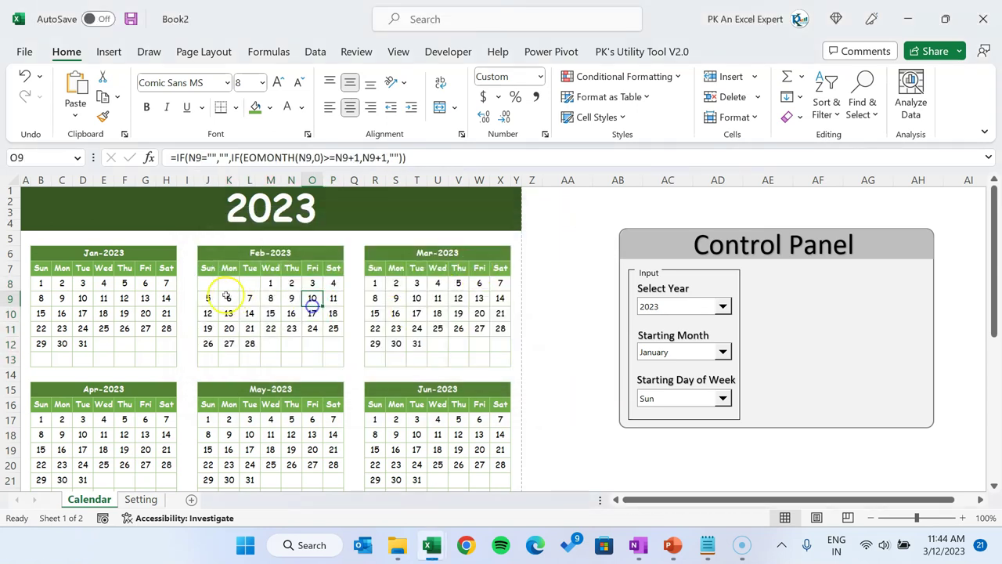
Step: Replace all references to $B$6 with $R$6 in the March date grid R8:X13
{"action": "left_click", "coordinate": [374, 282]}
{"action": "left_click_drag", "start_coordinate": [374, 282], "coordinate": [499, 290]}
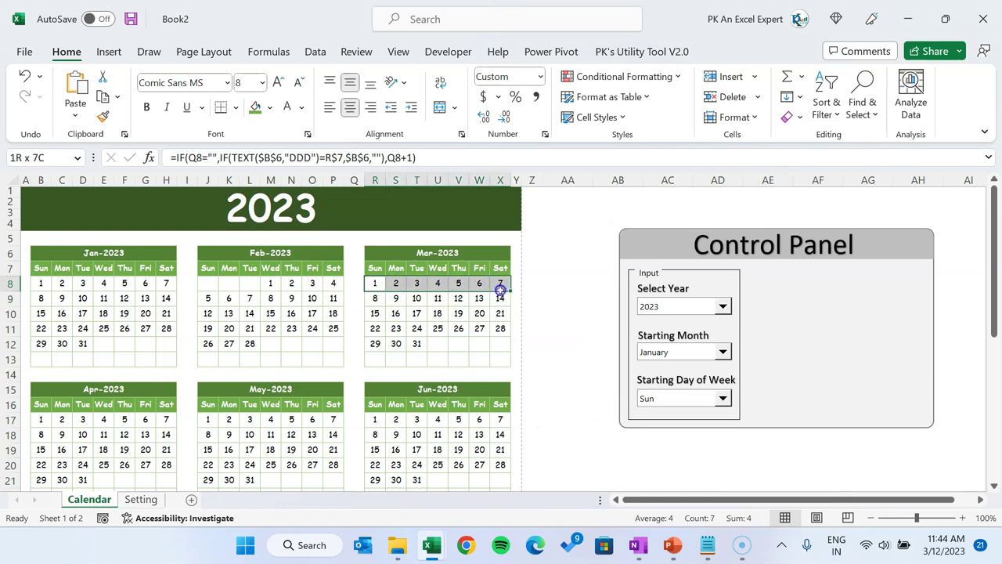
{"action": "left_click", "coordinate": [466, 254]}
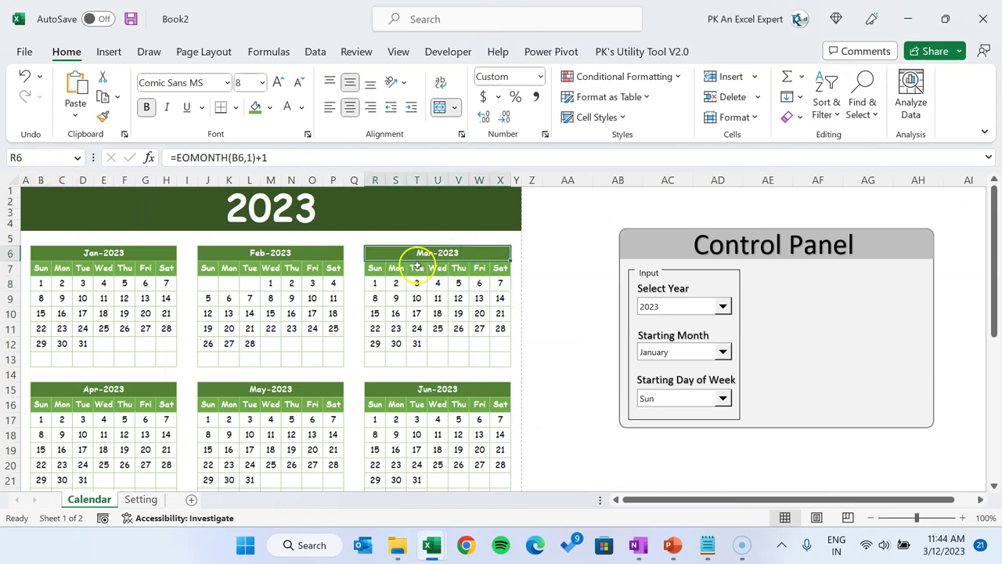
{"action": "left_click", "coordinate": [55, 158]}
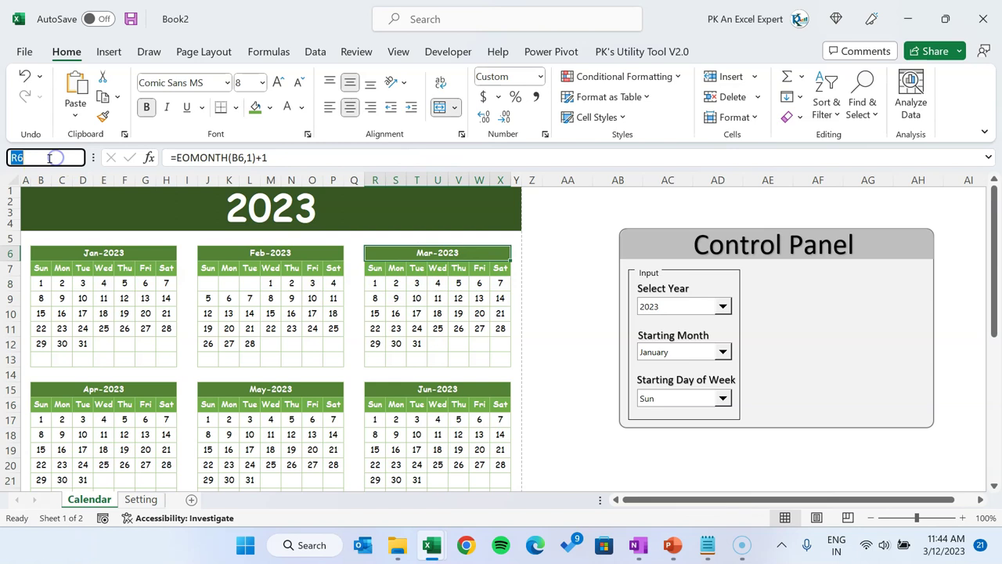
{"action": "left_click", "coordinate": [404, 294]}
{"action": "left_click_drag", "start_coordinate": [374, 284], "coordinate": [497, 360]}
{"action": "key", "text": "ctrl+h"}
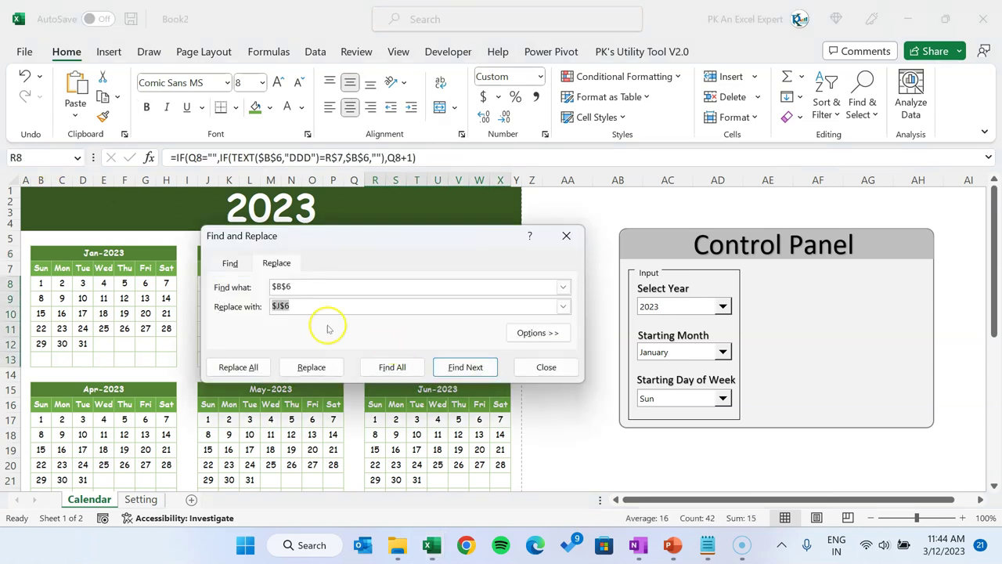
{"action": "left_click", "coordinate": [280, 306]}
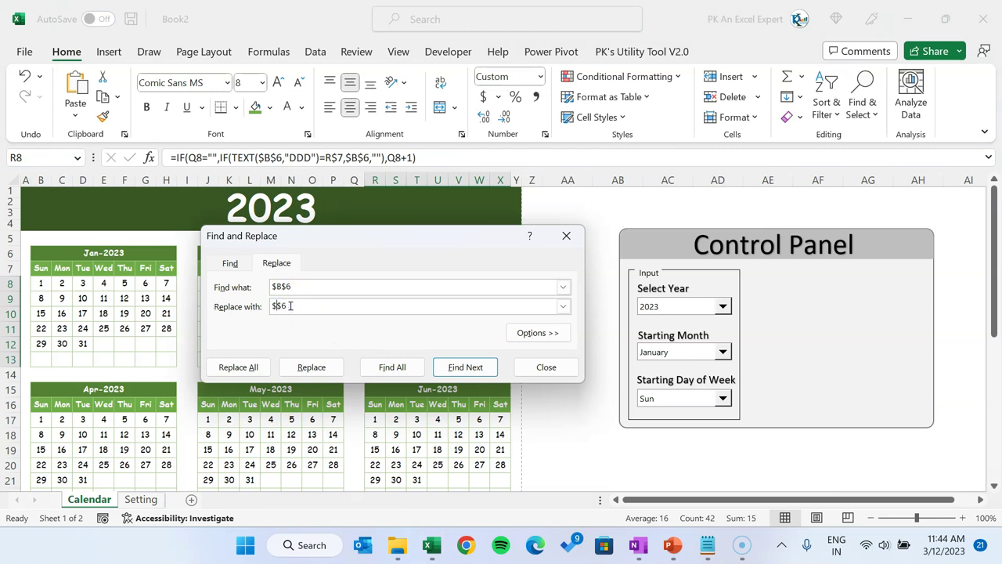
{"action": "left_click", "coordinate": [237, 366]}
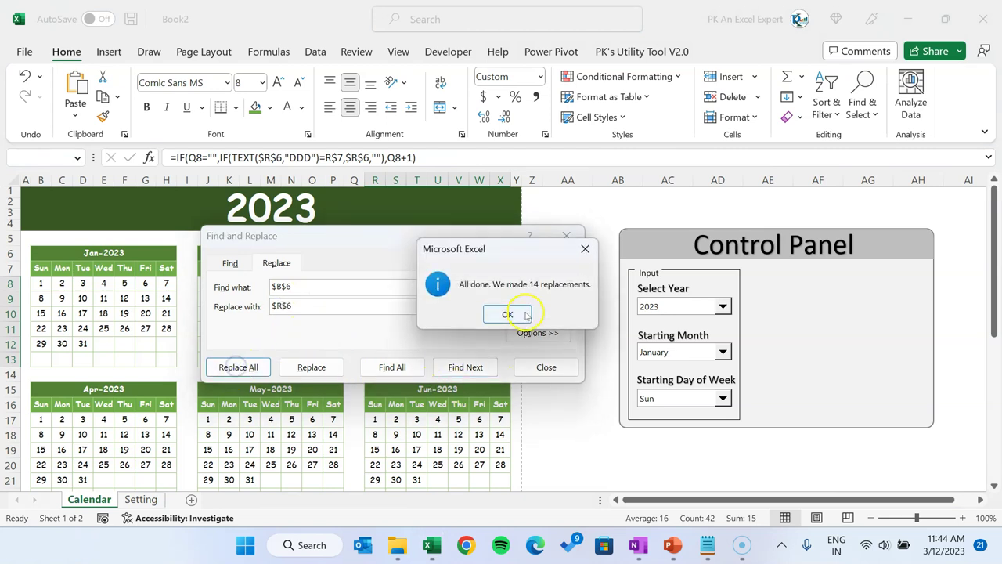
Step: Finish the March replacement and point the date formulas of the months from April onward to each month's own header
{"action": "left_click", "coordinate": [507, 313]}
{"action": "left_click", "coordinate": [577, 244]}
{"action": "left_click", "coordinate": [132, 392]}
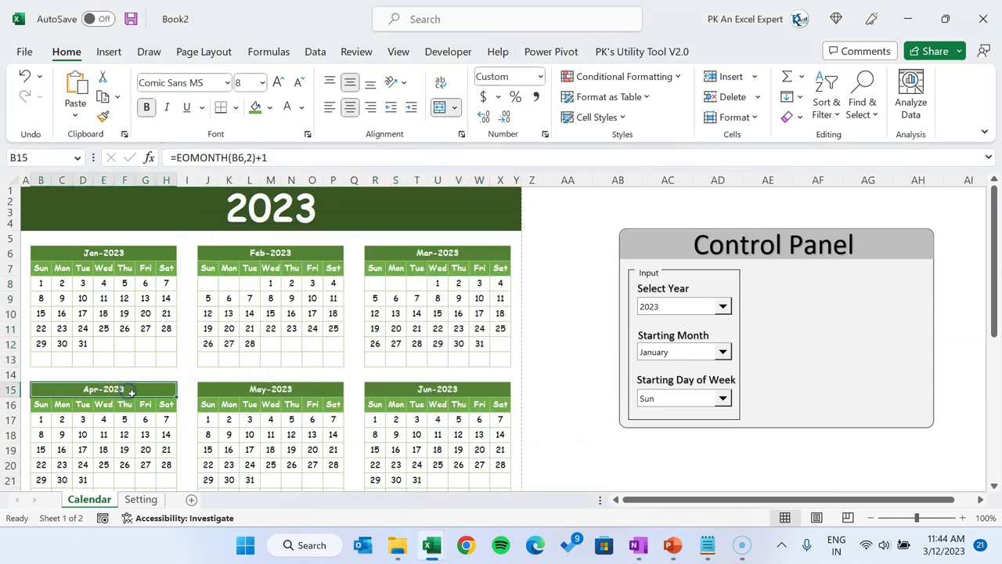
{"action": "scroll", "coordinate": [110, 258], "scroll_direction": "down", "scroll_amount": 1}
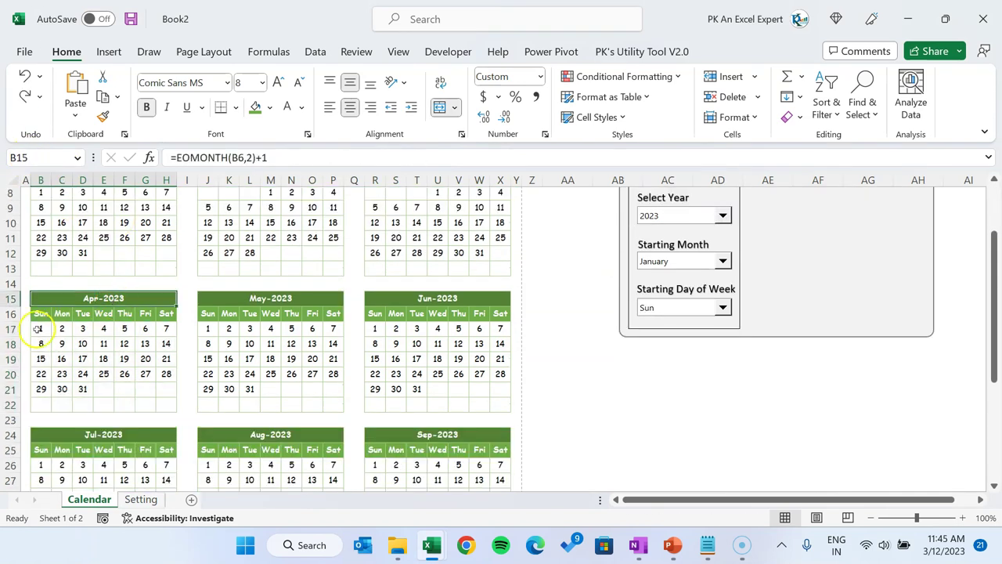
{"action": "left_click", "coordinate": [62, 328]}
{"action": "left_click_drag", "start_coordinate": [40, 328], "coordinate": [156, 398]}
{"action": "left_click_drag", "start_coordinate": [375, 328], "coordinate": [428, 381]}
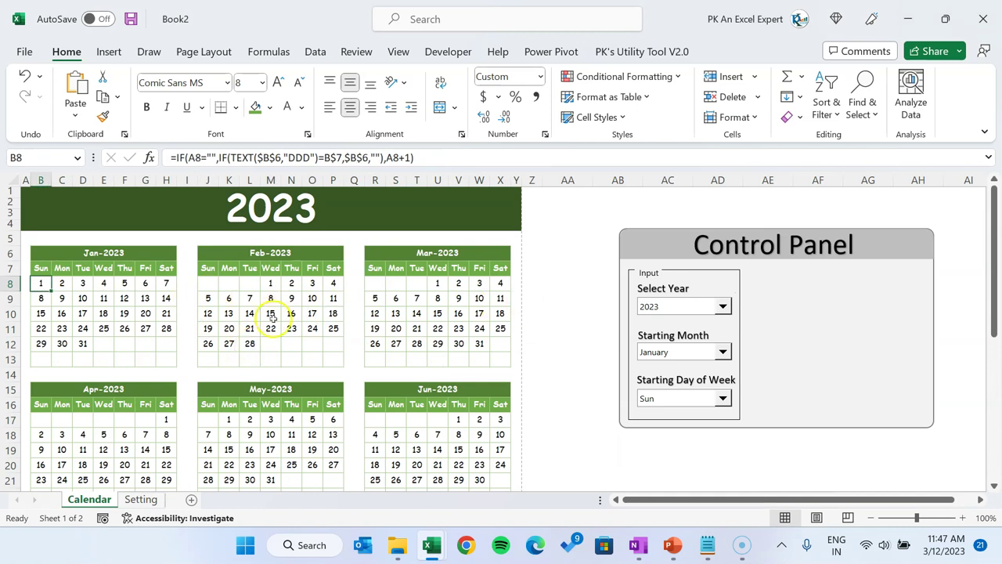
Step: Examine the date grids of the month blocks to check that each month starts and ends on the correct weekday
{"action": "scroll", "coordinate": [480, 340], "scroll_direction": "down", "scroll_amount": 8}
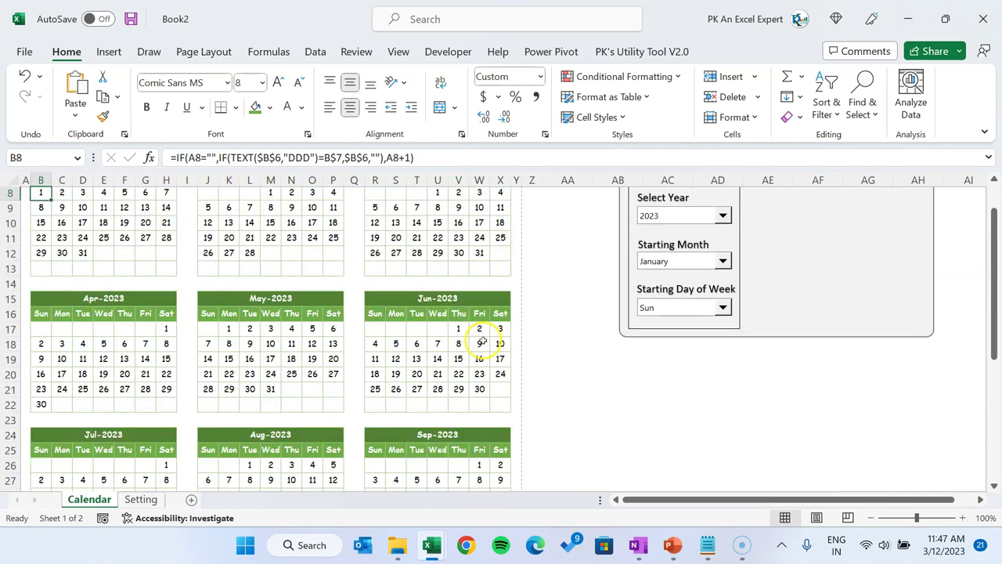
{"action": "scroll", "coordinate": [481, 343], "scroll_direction": "up", "scroll_amount": 5}
{"action": "scroll", "coordinate": [236, 318], "scroll_direction": "down", "scroll_amount": 1}
{"action": "scroll", "coordinate": [235, 319], "scroll_direction": "up", "scroll_amount": 2}
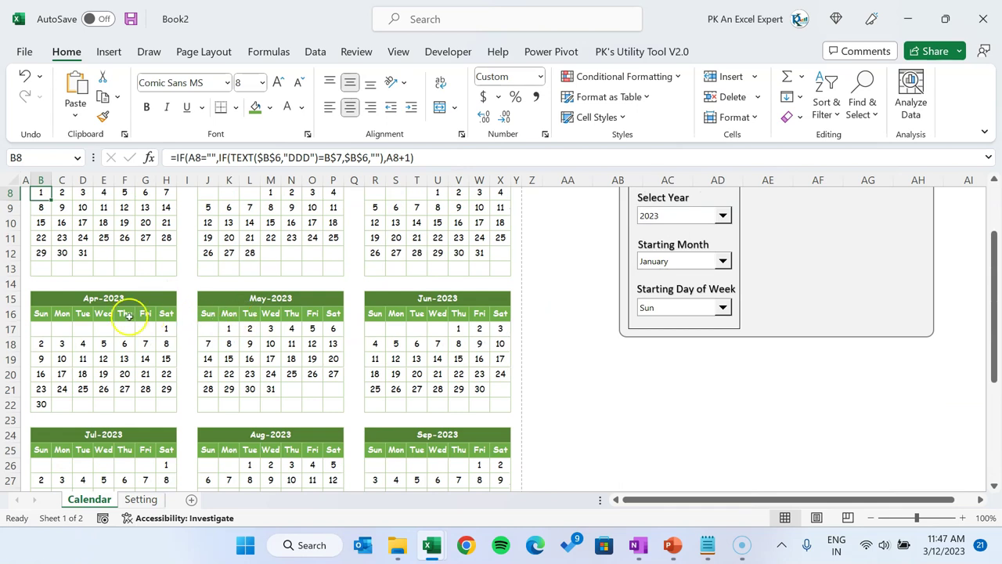
{"action": "scroll", "coordinate": [130, 324], "scroll_direction": "up", "scroll_amount": 3}
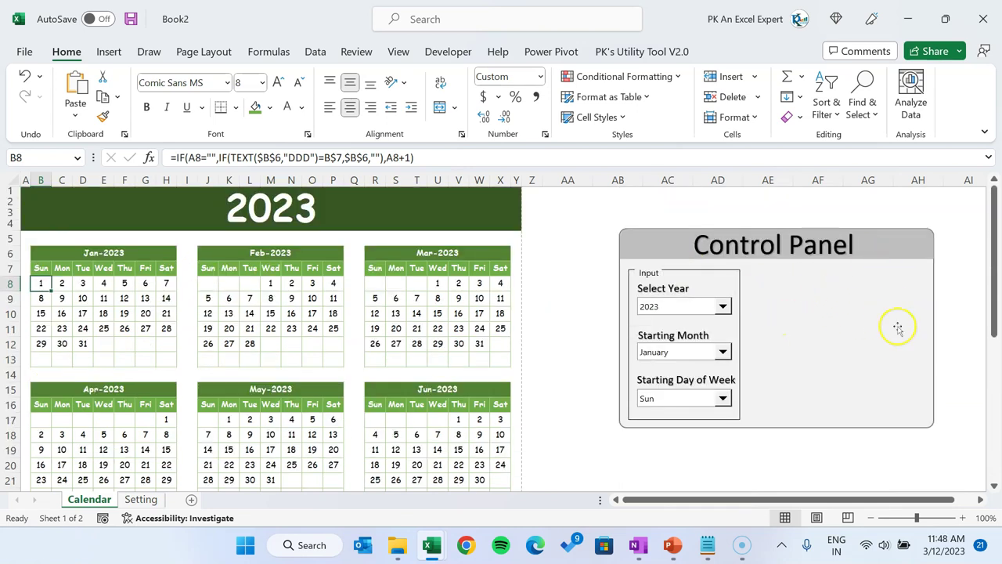
{"action": "left_click", "coordinate": [516, 283]}
{"action": "left_click", "coordinate": [548, 282]}
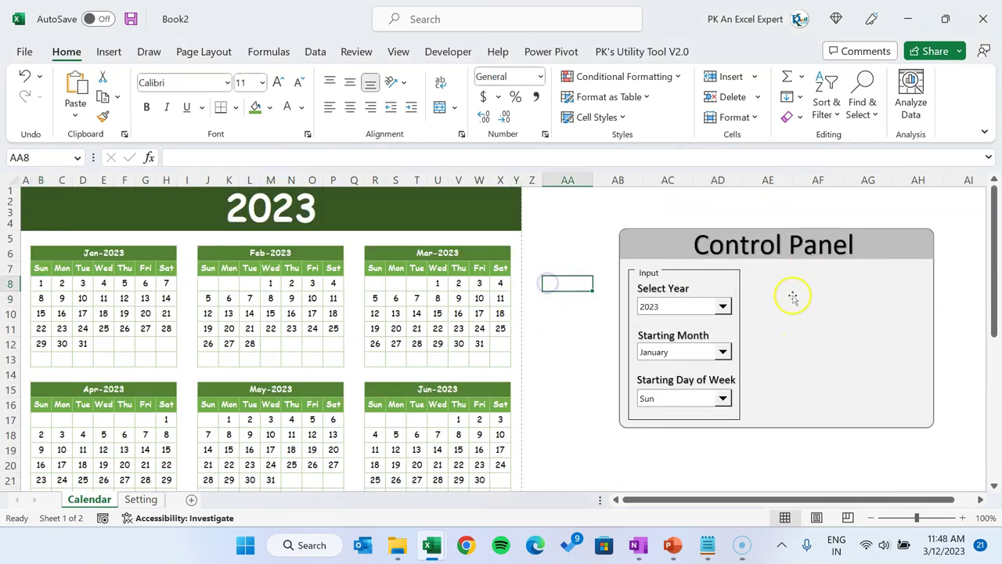
Step: Widen the Control Panel background and its header bar to the same width, and recentre the title text
{"action": "left_click", "coordinate": [865, 302]}
{"action": "left_click_drag", "start_coordinate": [932, 324], "coordinate": [952, 326]}
{"action": "left_click", "coordinate": [930, 245]}
{"action": "left_click_drag", "start_coordinate": [931, 245], "coordinate": [951, 249]}
{"action": "left_click", "coordinate": [760, 245]}
{"action": "left_click_drag", "start_coordinate": [848, 271], "coordinate": [861, 263]}
{"action": "left_click", "coordinate": [738, 296]}
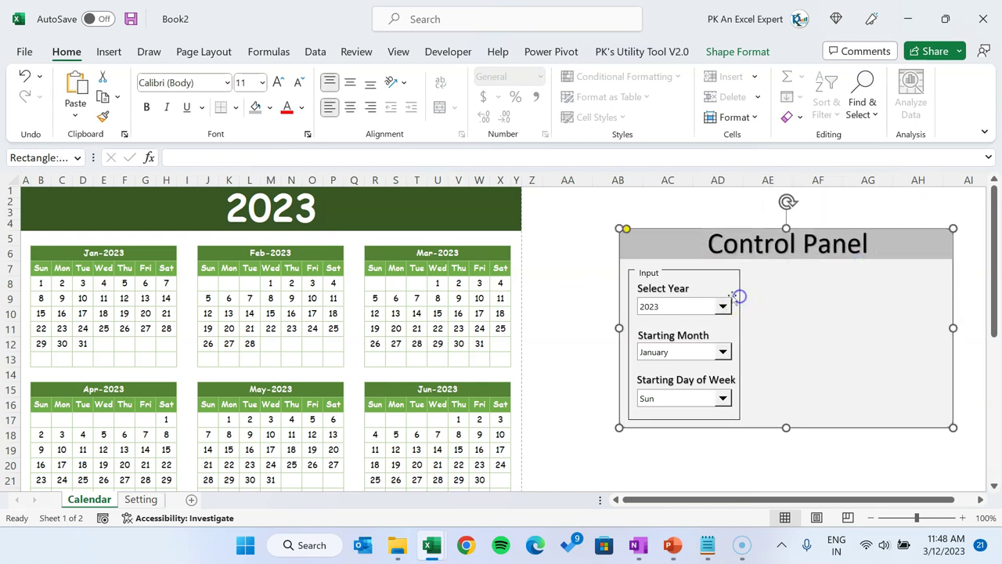
{"action": "left_click", "coordinate": [556, 282]}
Step: Insert a group box form control beside the Input group in the Control Panel and caption it "Change Theme"
{"action": "left_click", "coordinate": [448, 52]}
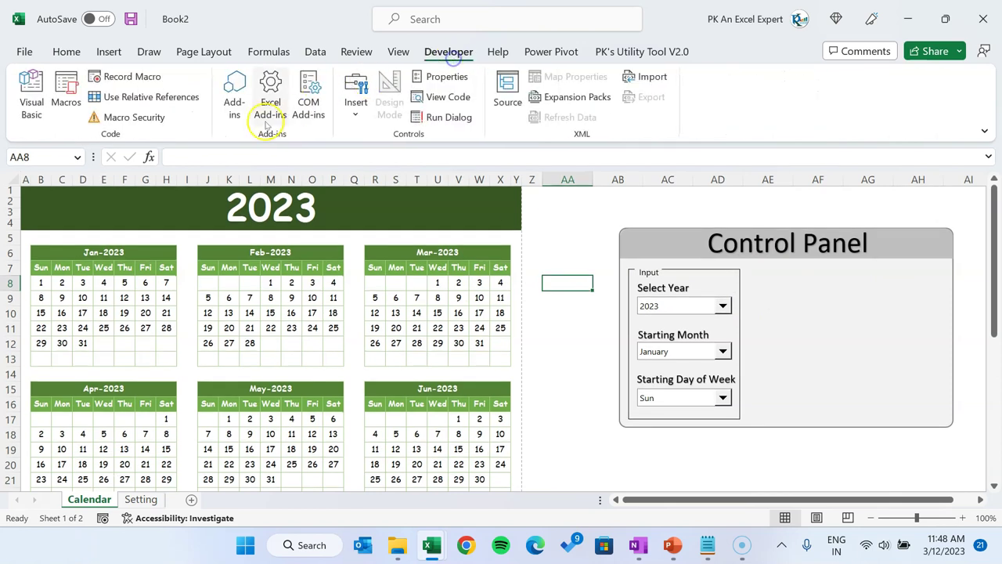
{"action": "left_click", "coordinate": [355, 106]}
{"action": "left_click", "coordinate": [349, 173]}
{"action": "left_click_drag", "start_coordinate": [747, 269], "coordinate": [857, 418]}
{"action": "left_click", "coordinate": [805, 268]}
{"action": "type", "text": "Change Theme"}
{"action": "left_click", "coordinate": [817, 479]}
Step: Insert another group box form control beside the Change Theme group and caption it "Highlight"
{"action": "left_click", "coordinate": [355, 105]}
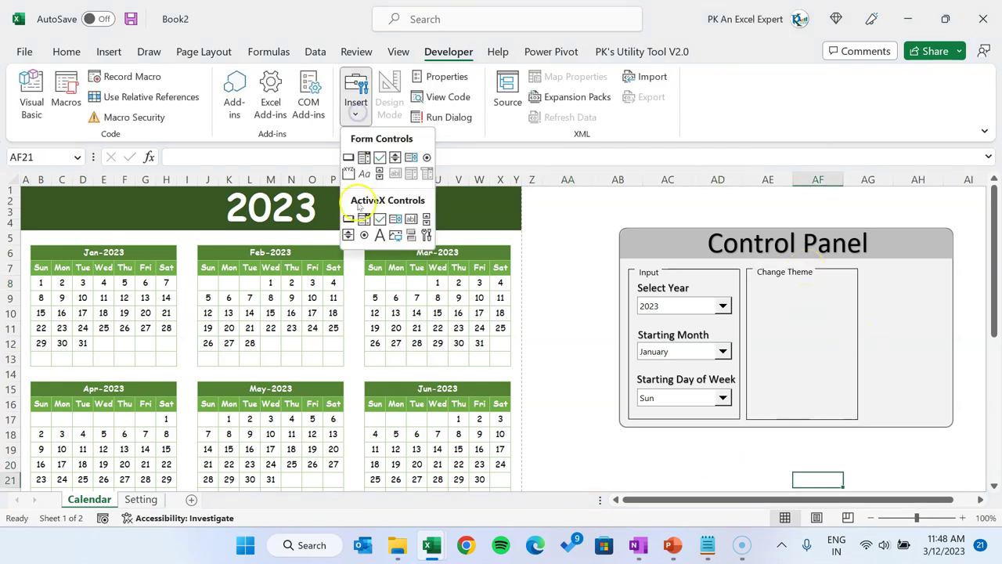
{"action": "left_click", "coordinate": [348, 173]}
{"action": "left_click_drag", "start_coordinate": [863, 267], "coordinate": [947, 419]}
{"action": "type", "text": "Highlight"}
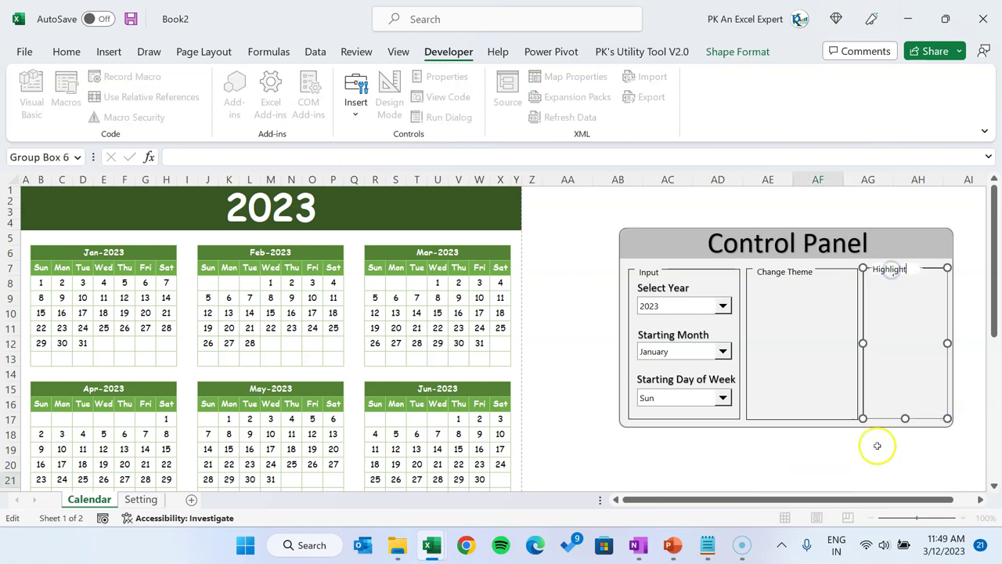
{"action": "left_click", "coordinate": [801, 303]}
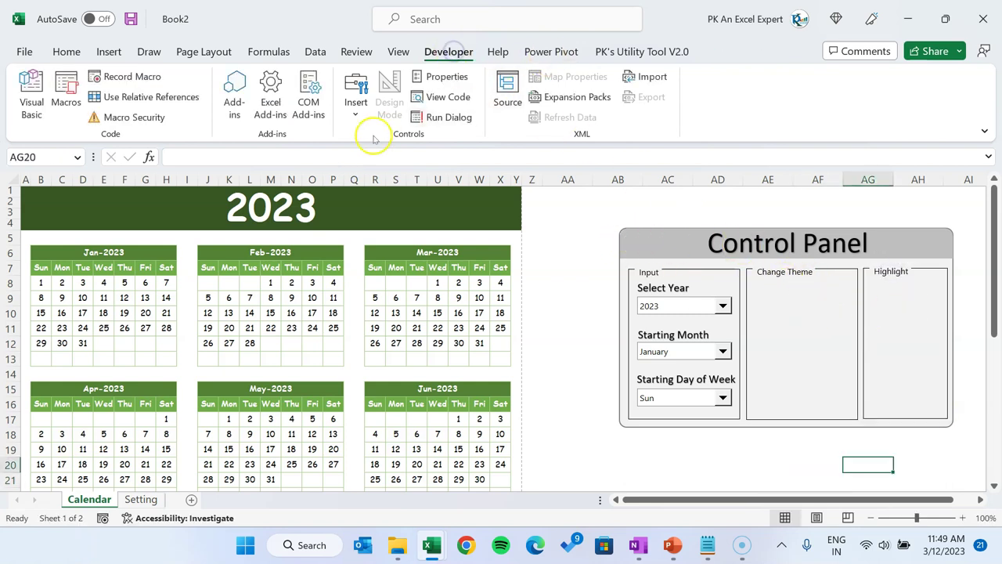
Step: Add an option button form control at the top of the Change Theme group and label it "Default"
{"action": "left_click", "coordinate": [353, 116]}
{"action": "left_click", "coordinate": [425, 158]}
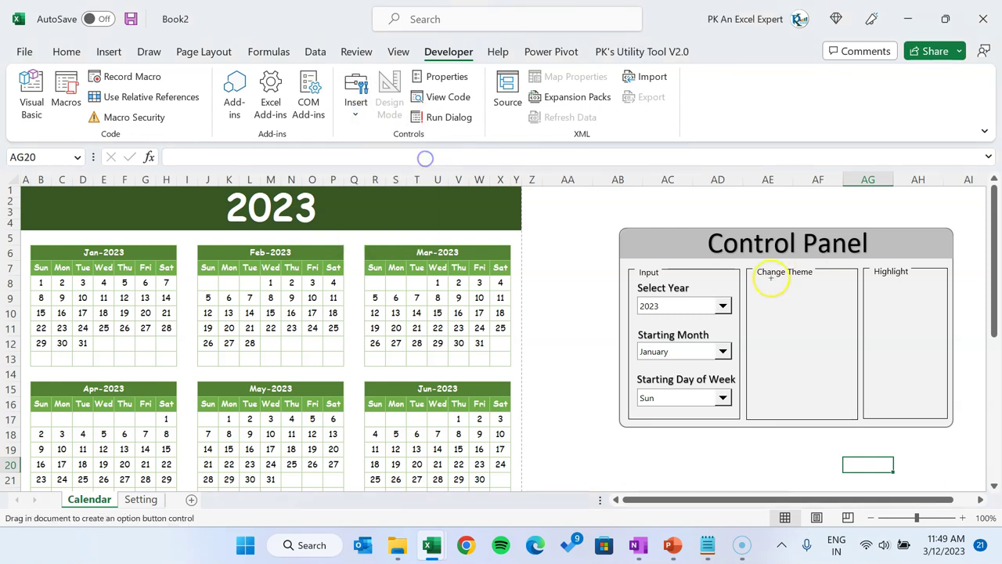
{"action": "left_click_drag", "start_coordinate": [756, 279], "coordinate": [844, 291]}
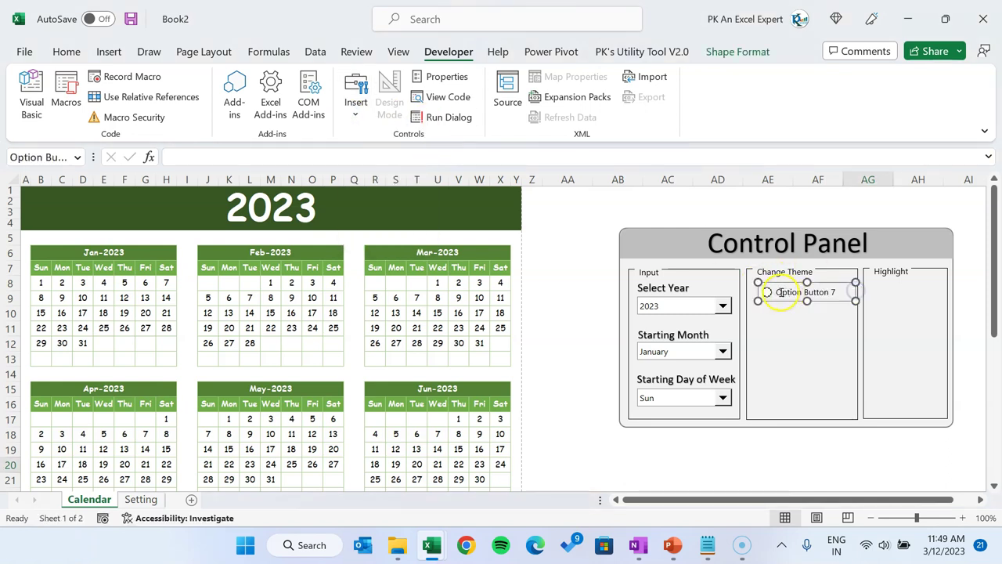
{"action": "left_click", "coordinate": [776, 293]}
{"action": "type", "text": "Defau"}
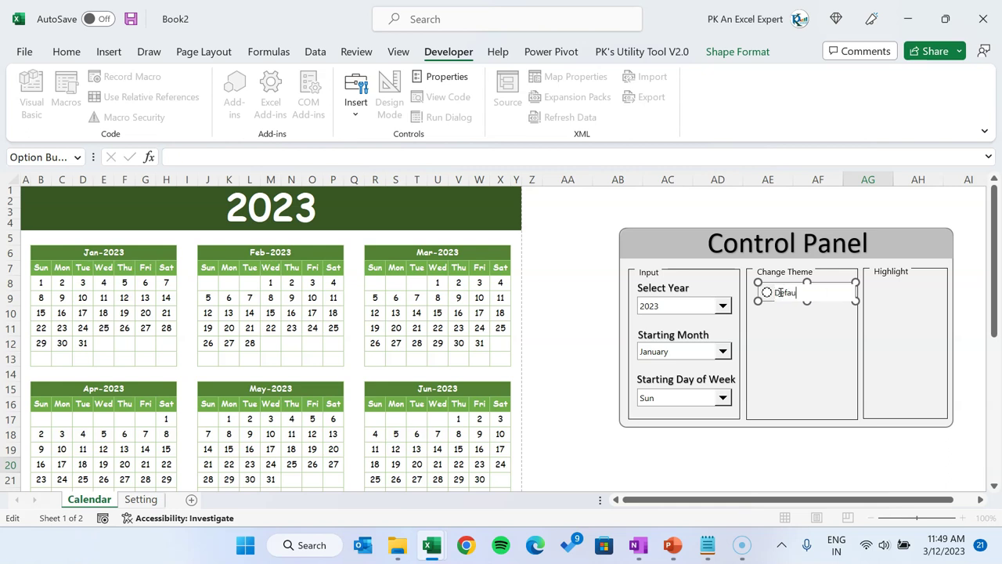
{"action": "type", "text": "lt"}
{"action": "left_click", "coordinate": [818, 463]}
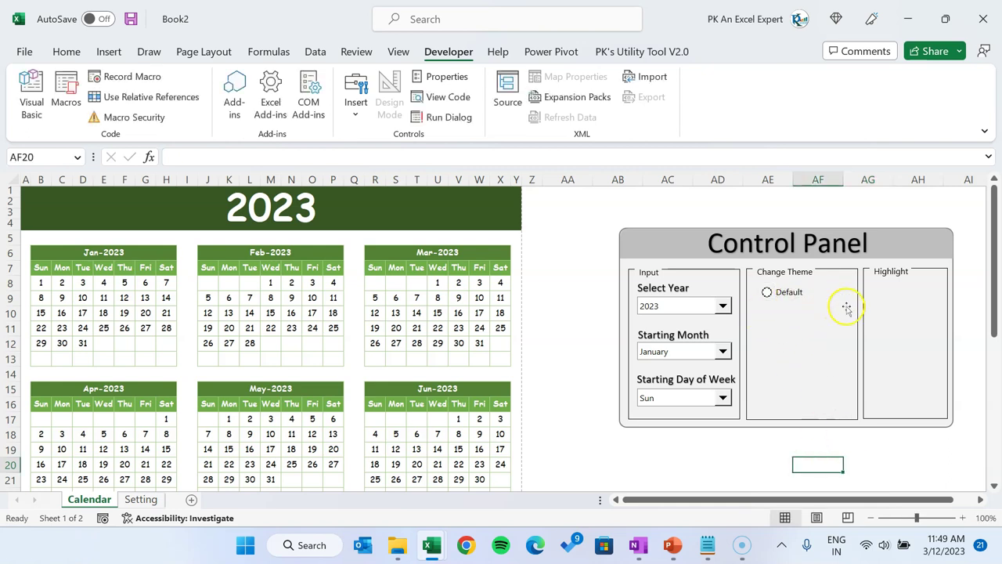
Step: Add two more option buttons below Default in the Change Theme group, labelled "Blue" and "Red"
{"action": "left_click", "coordinate": [356, 102]}
{"action": "left_click", "coordinate": [425, 158]}
{"action": "left_click_drag", "start_coordinate": [765, 308], "coordinate": [848, 328]}
{"action": "left_click", "coordinate": [787, 320]}
{"action": "type", "text": "Blue"}
{"action": "left_click", "coordinate": [356, 102]}
{"action": "left_click", "coordinate": [425, 157]}
{"action": "left_click_drag", "start_coordinate": [764, 333], "coordinate": [848, 352]}
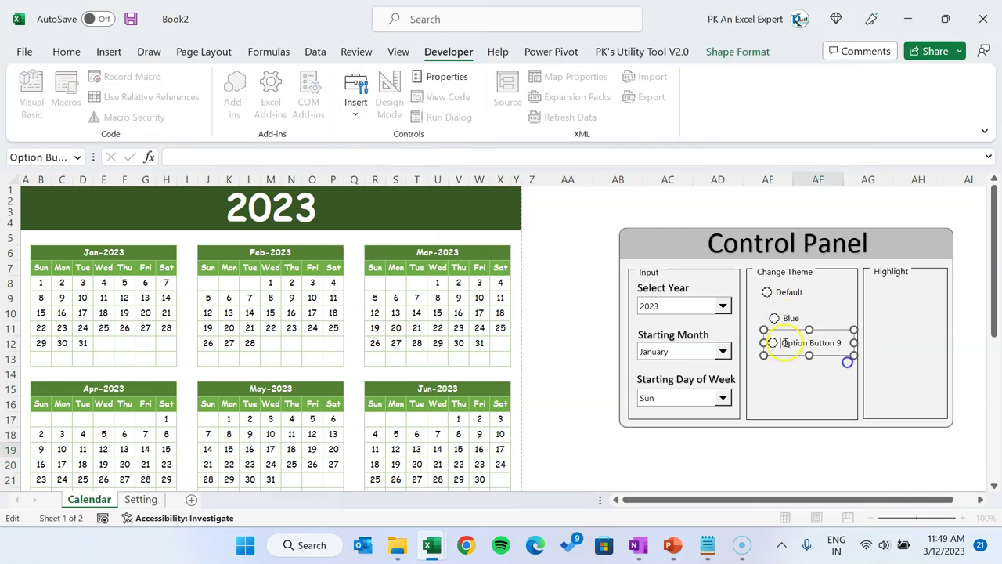
{"action": "type", "text": "Red"}
Step: Add option buttons labelled "Orange" and "Black" below Red in the Change Theme group
{"action": "left_click", "coordinate": [356, 101]}
{"action": "left_click", "coordinate": [425, 157]}
{"action": "left_click_drag", "start_coordinate": [762, 360], "coordinate": [848, 378]}
{"action": "type", "text": "Orange"}
{"action": "left_click", "coordinate": [818, 449]}
{"action": "left_click", "coordinate": [356, 102]}
{"action": "left_click", "coordinate": [425, 157]}
{"action": "left_click_drag", "start_coordinate": [764, 386], "coordinate": [847, 405]}
{"action": "type", "text": "Black"}
{"action": "left_click", "coordinate": [818, 448]}
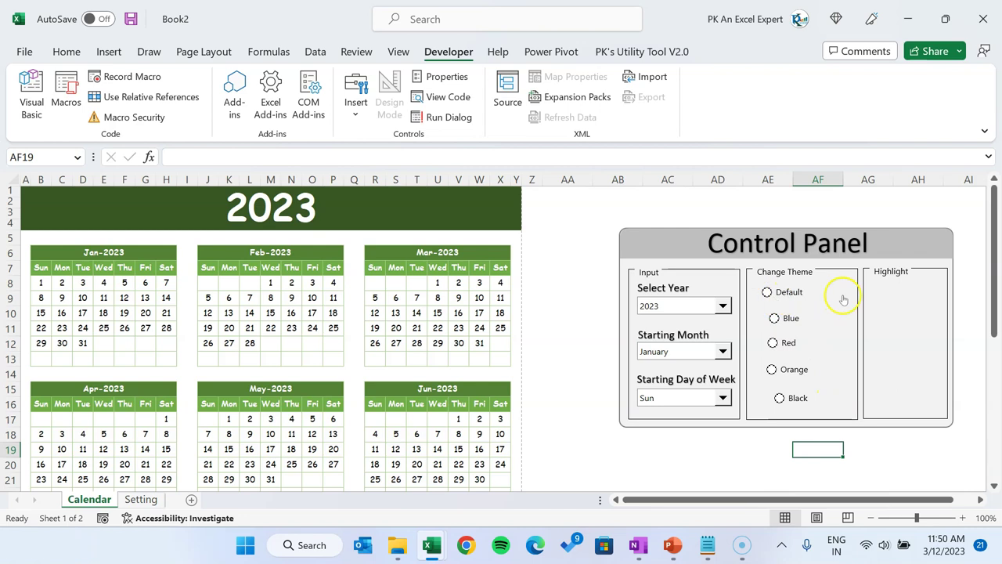
Step: Left-align the five Change Theme option buttons and distribute them vertically
{"action": "left_click", "coordinate": [789, 292], "text": "ctrl"}
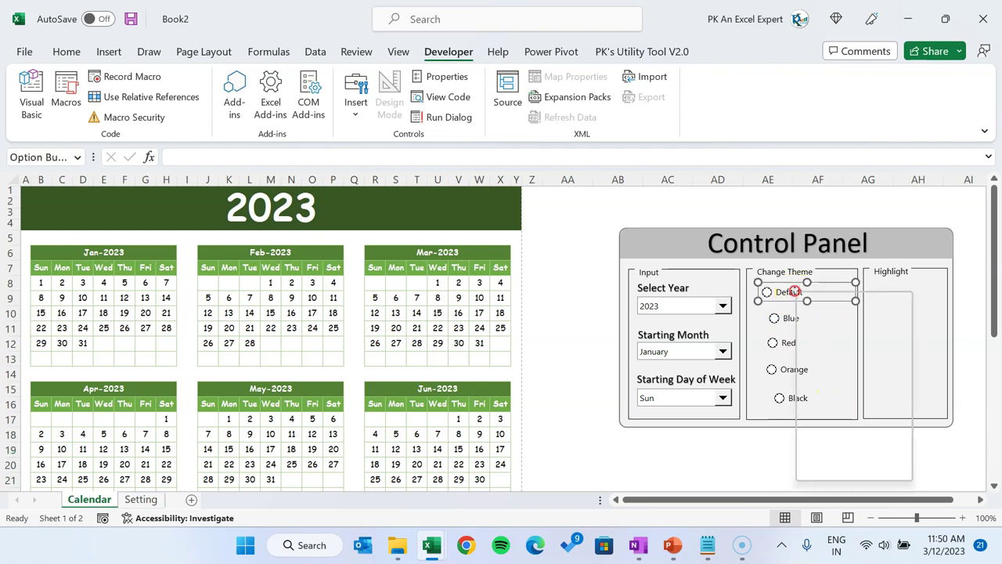
{"action": "left_click", "coordinate": [786, 318], "text": "ctrl"}
{"action": "left_click", "coordinate": [781, 342], "text": "ctrl"}
{"action": "left_click", "coordinate": [783, 370], "text": "ctrl"}
{"action": "left_click", "coordinate": [798, 398], "text": "ctrl"}
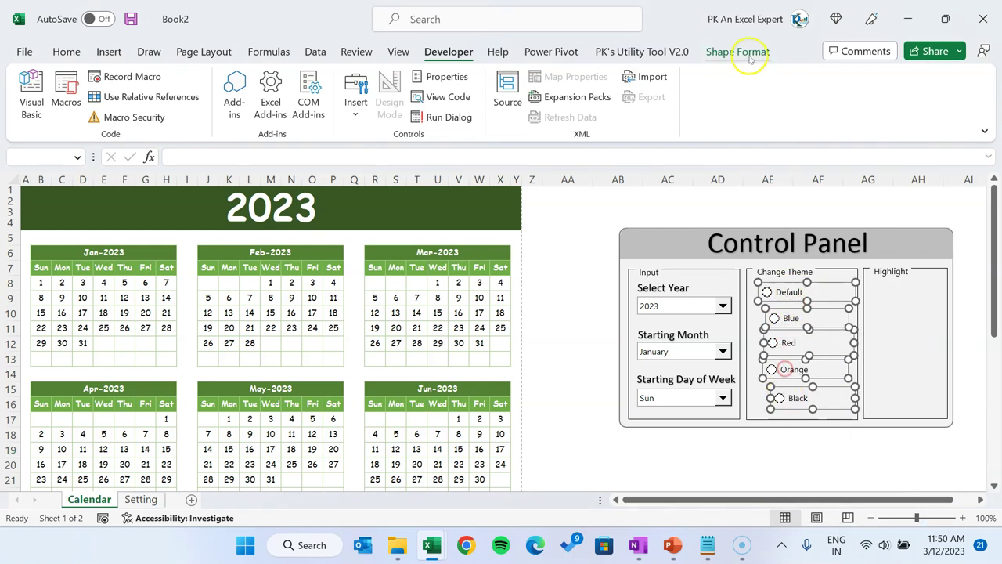
{"action": "left_click", "coordinate": [737, 51]}
{"action": "left_click", "coordinate": [857, 77]}
{"action": "left_click", "coordinate": [862, 98]}
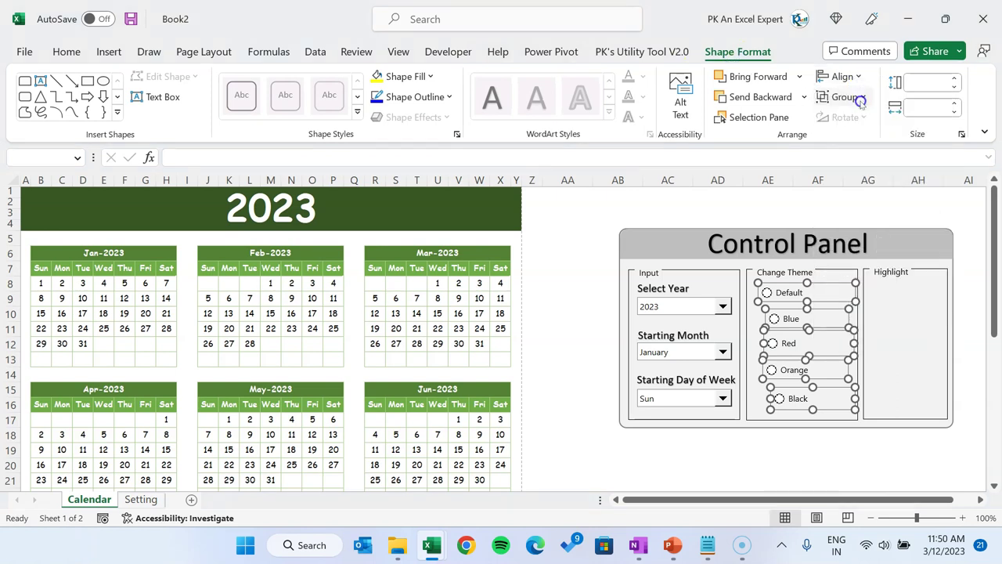
{"action": "left_click", "coordinate": [859, 76]}
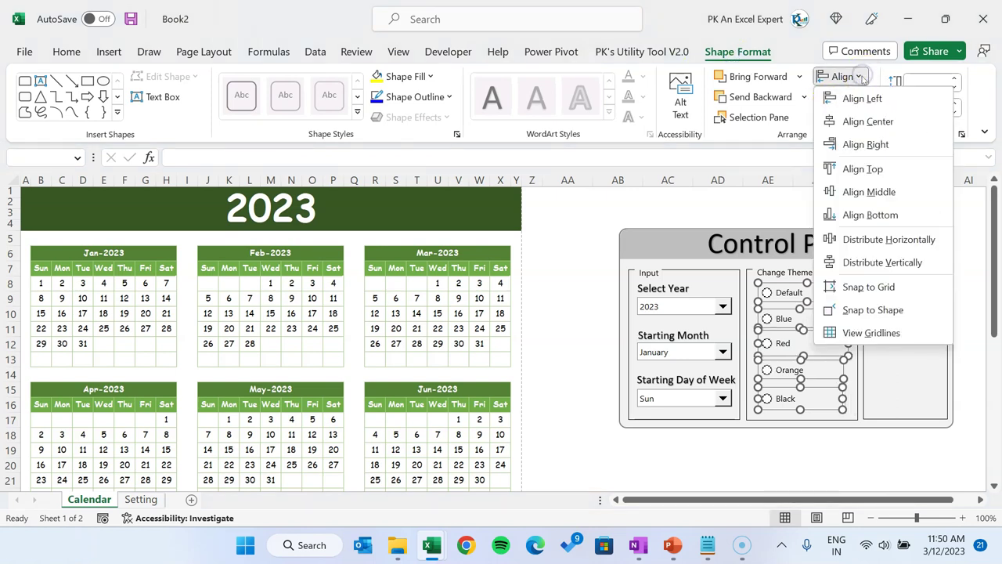
{"action": "left_click", "coordinate": [882, 262]}
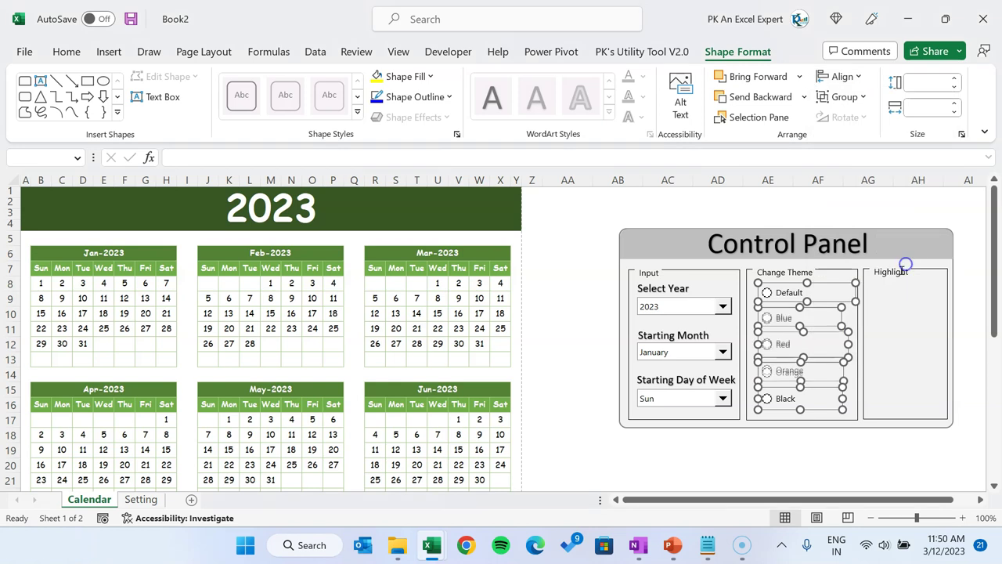
{"action": "left_click", "coordinate": [829, 447]}
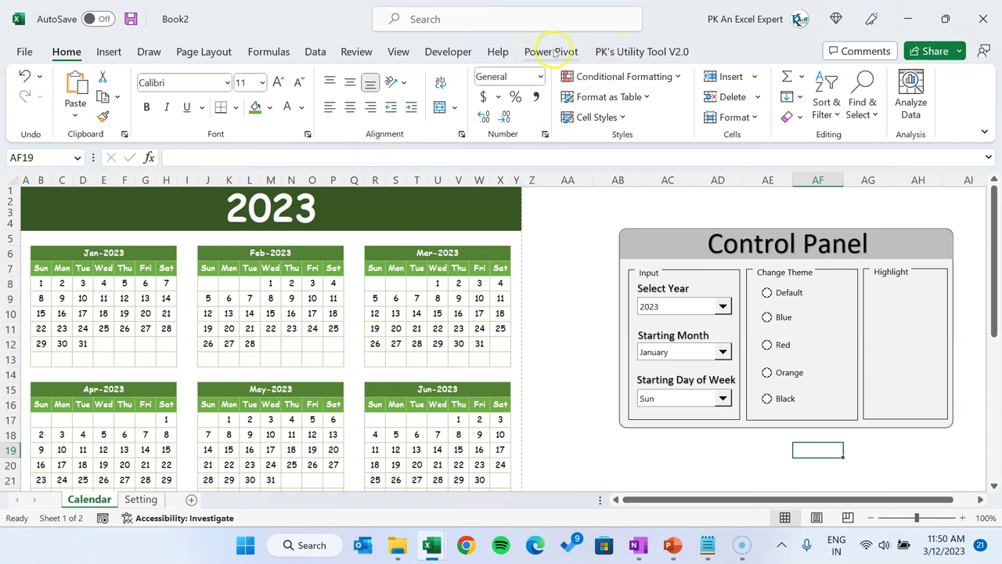
Step: Place two combo box form controls, one below the other, in the Highlight group
{"action": "left_click", "coordinate": [447, 51]}
{"action": "left_click", "coordinate": [356, 96]}
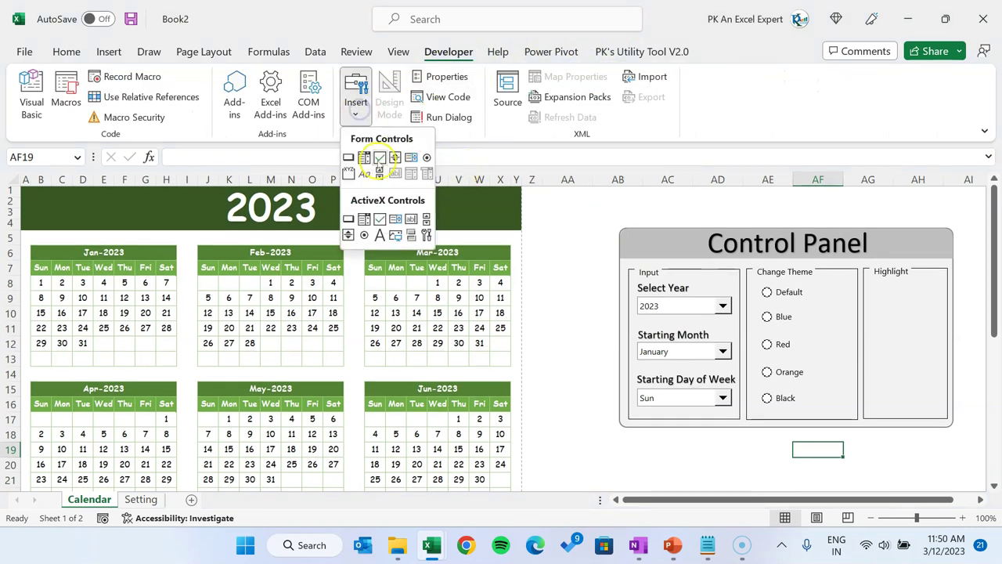
{"action": "left_click", "coordinate": [364, 158]}
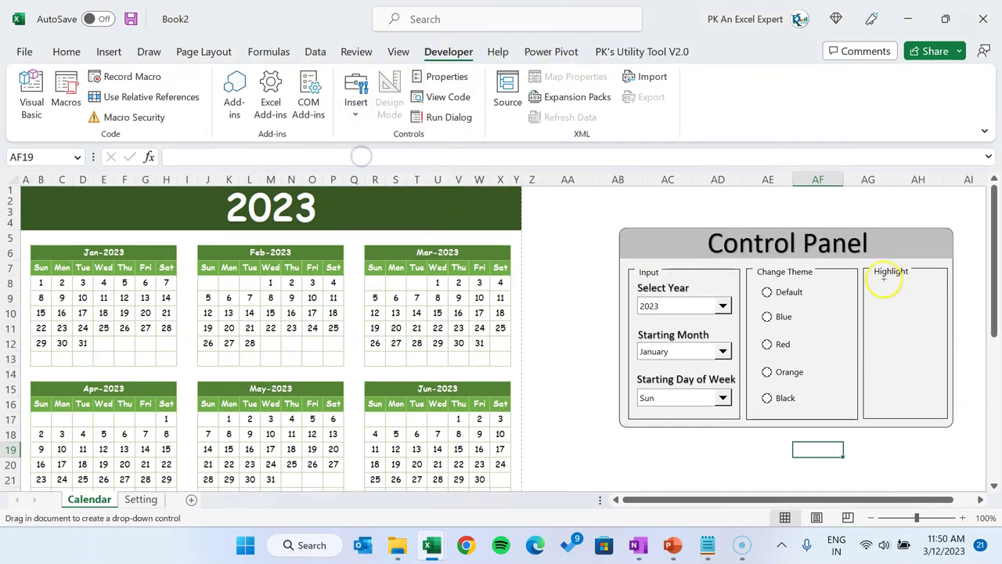
{"action": "left_click_drag", "start_coordinate": [873, 291], "coordinate": [907, 339]}
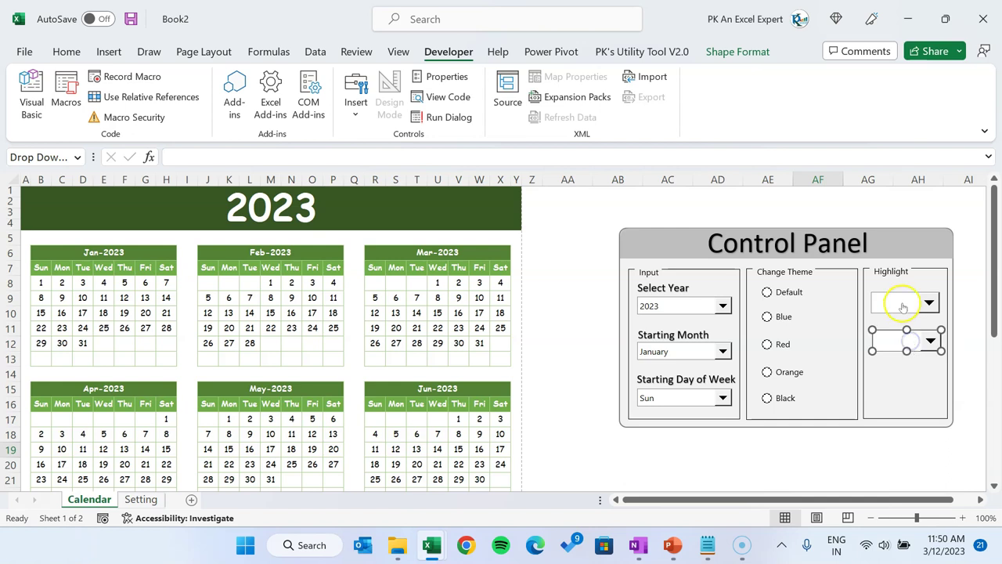
{"action": "left_click", "coordinate": [822, 448]}
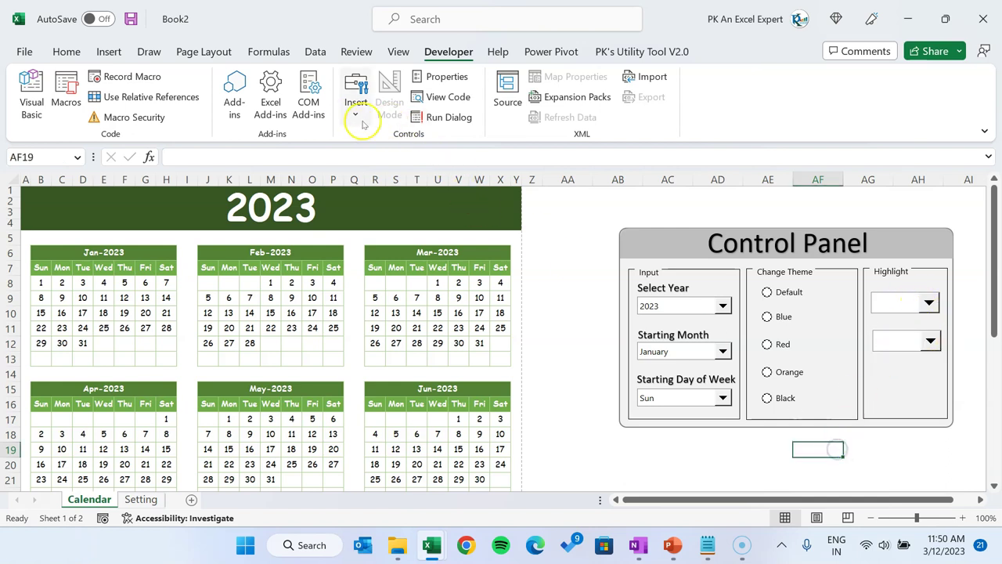
Step: Add a check box form control labelled "Highlight Holiday" below the combo boxes in the Highlight group, and widen it
{"action": "left_click", "coordinate": [357, 116]}
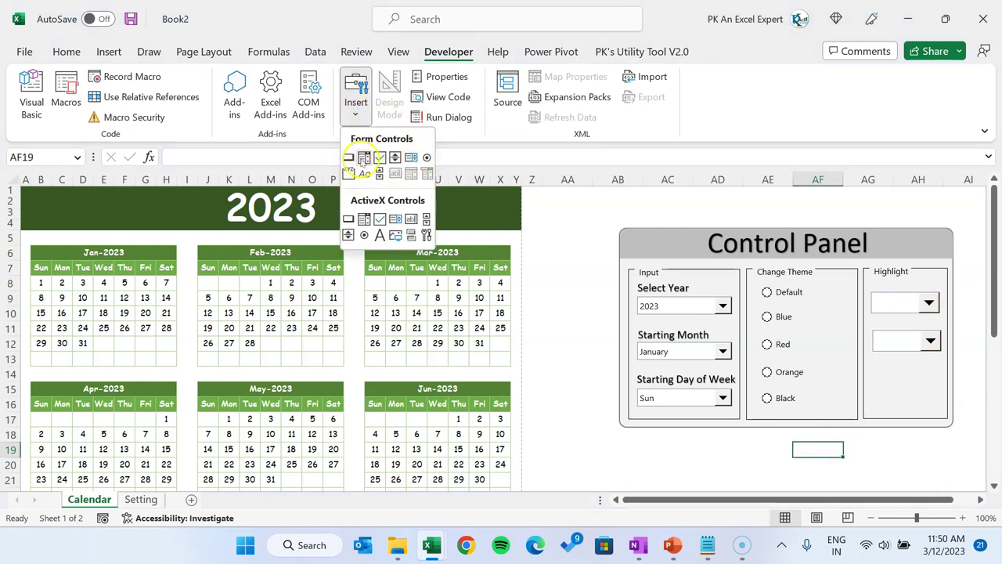
{"action": "left_click", "coordinate": [379, 157]}
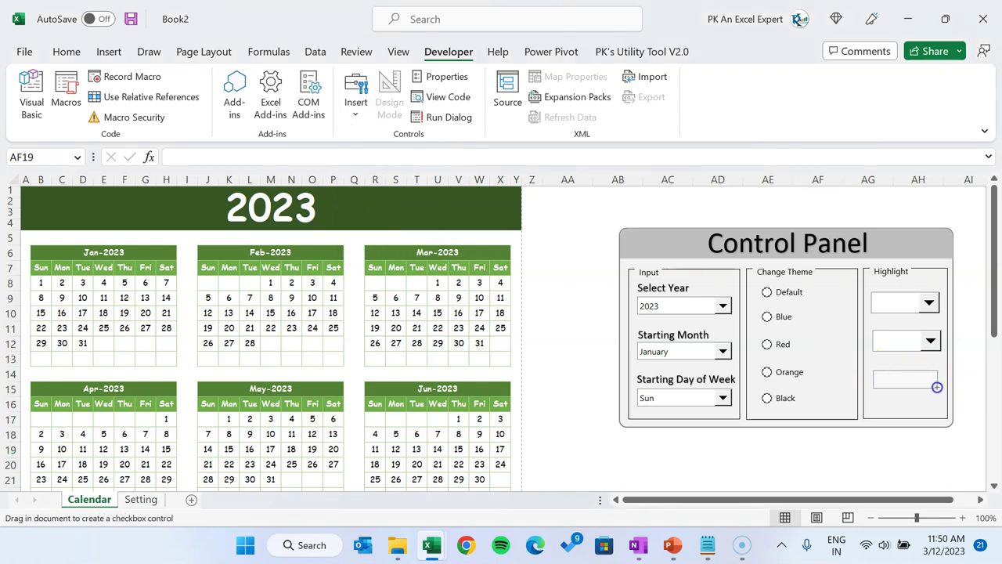
{"action": "left_click_drag", "start_coordinate": [937, 387], "coordinate": [937, 388]}
{"action": "left_click", "coordinate": [895, 379]}
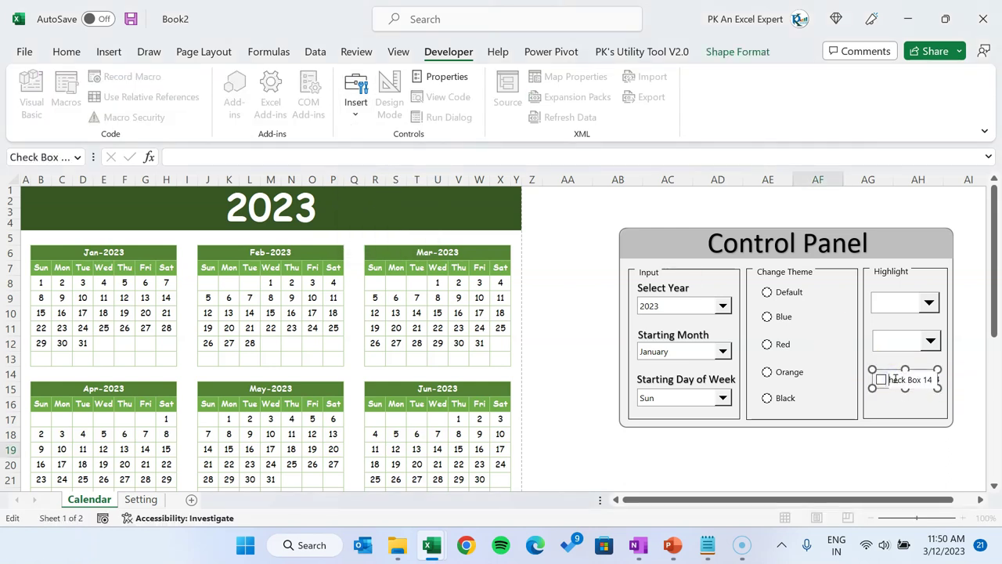
{"action": "type", "text": "Highlight Holiday"}
{"action": "left_click_drag", "start_coordinate": [937, 387], "coordinate": [946, 388]}
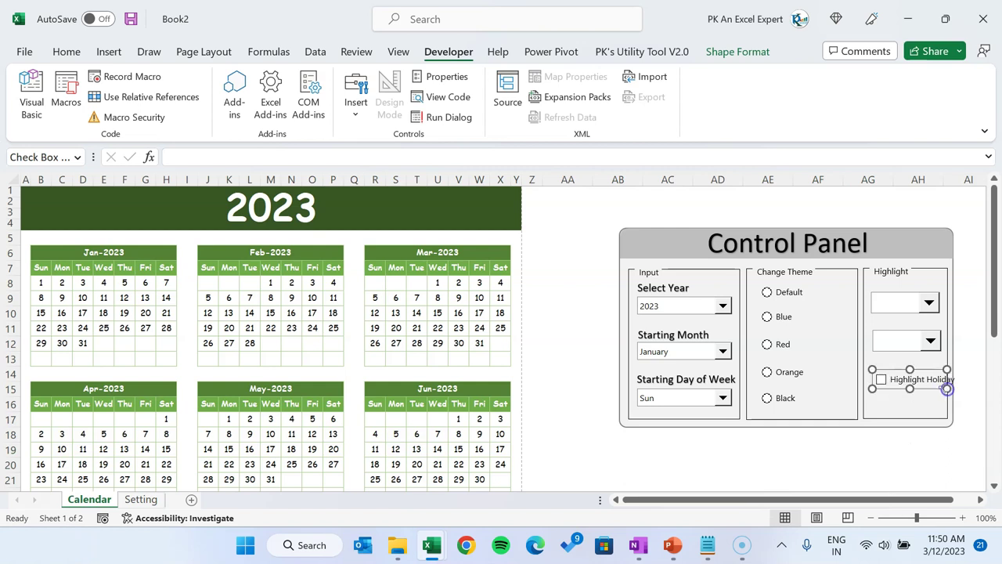
Step: Duplicate the Select Year label, place the copy above the first Highlight combo box, and change its text to "Day-1"
{"action": "left_click", "coordinate": [675, 289]}
{"action": "key", "text": "ctrl+d"}
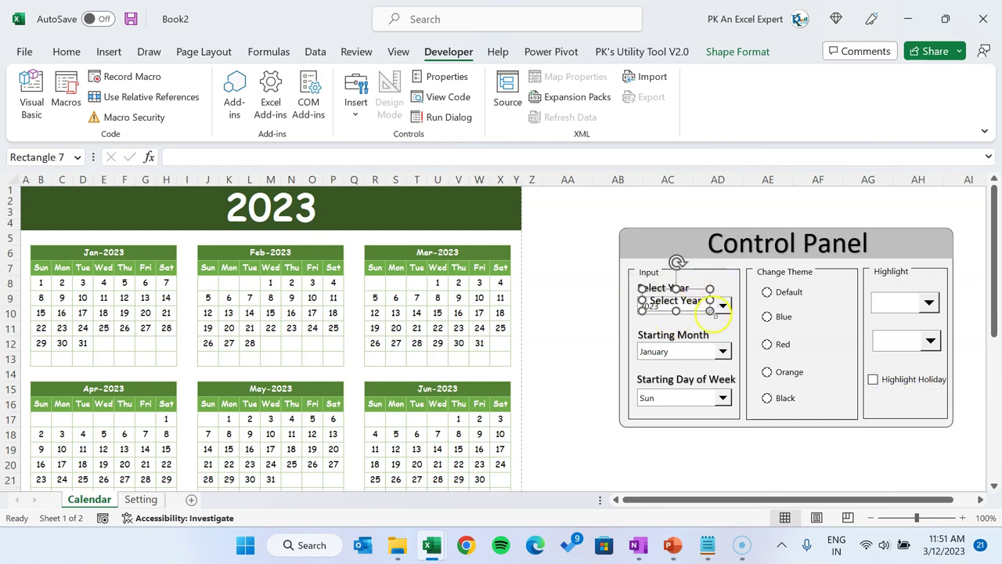
{"action": "left_click_drag", "start_coordinate": [702, 311], "coordinate": [921, 295]}
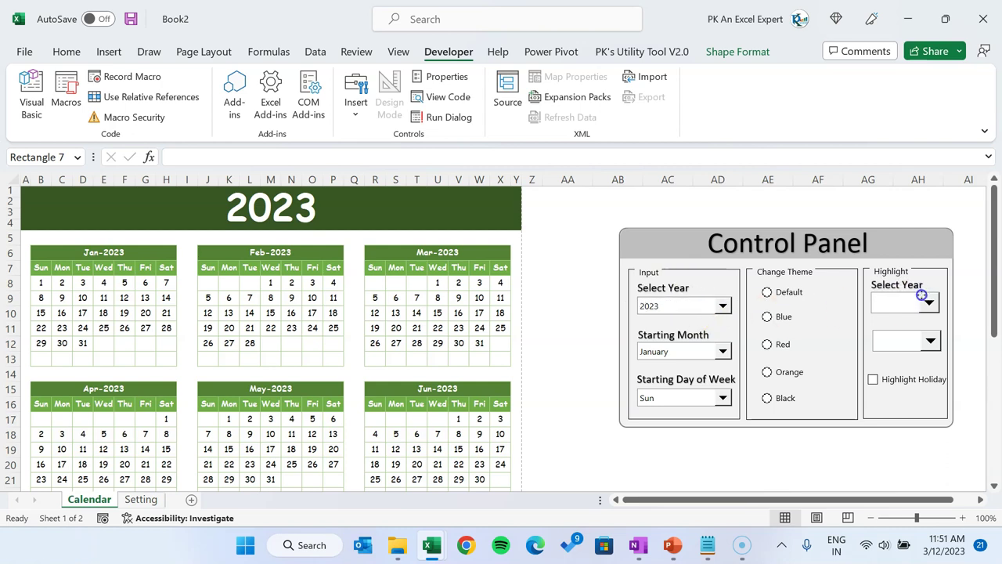
{"action": "type", "text": "Day-1"}
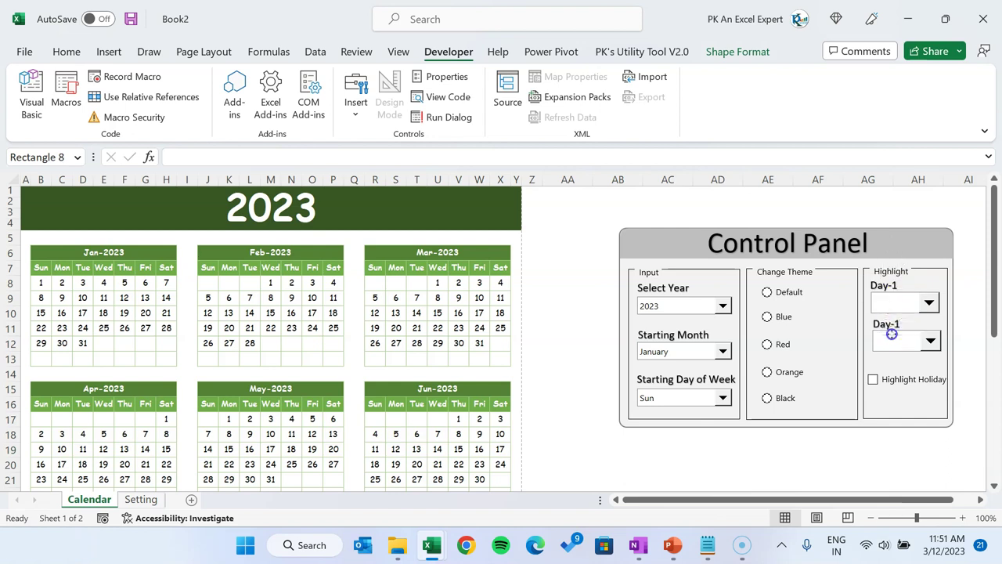
Step: Change the text of the label above the second Highlight combo box to "Day-2"
{"action": "left_click", "coordinate": [862, 455]}
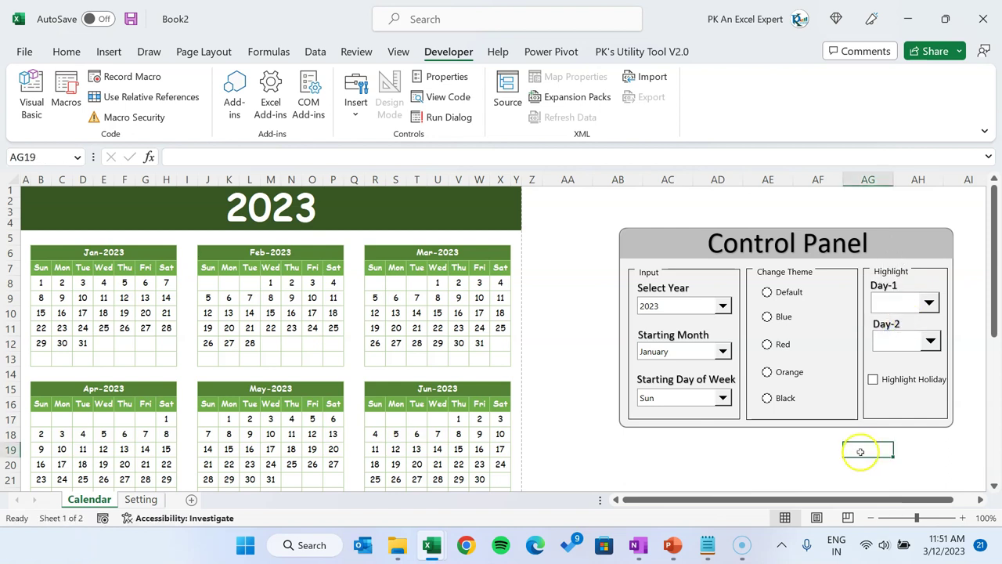
Step: On the Setting sheet, enter the labels "Highlight Day-1", "Highlight Day-2" and "Highlight Holiday" in cells A7 to A9
{"action": "left_click", "coordinate": [141, 499]}
{"action": "left_click", "coordinate": [60, 284]}
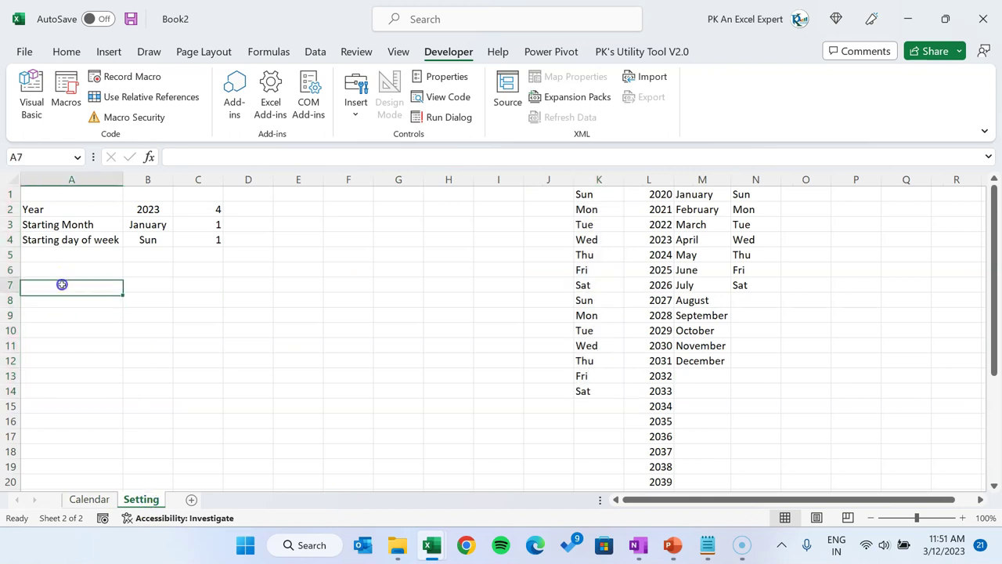
{"action": "left_click", "coordinate": [96, 284]}
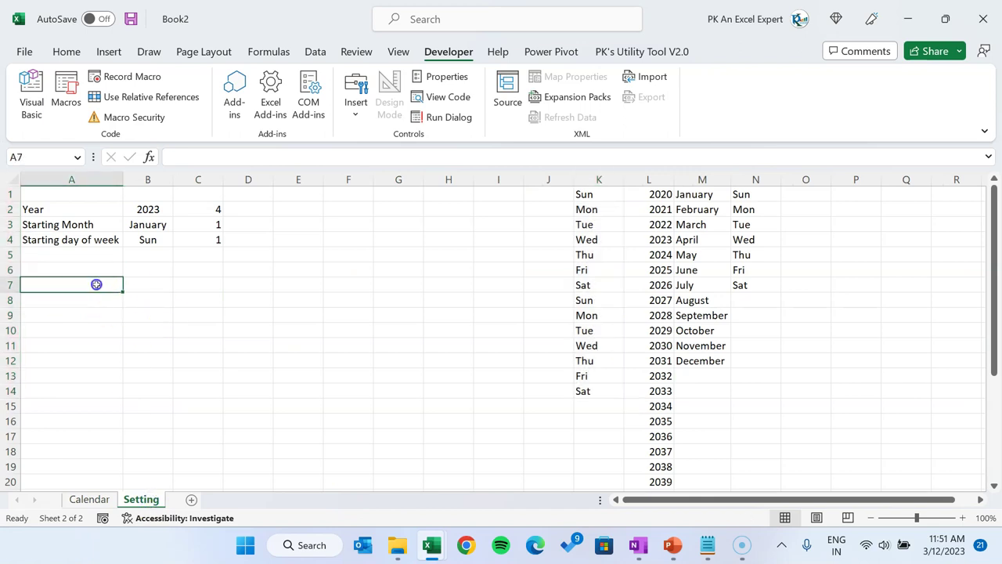
{"action": "type", "text": "Highlight Day-"}
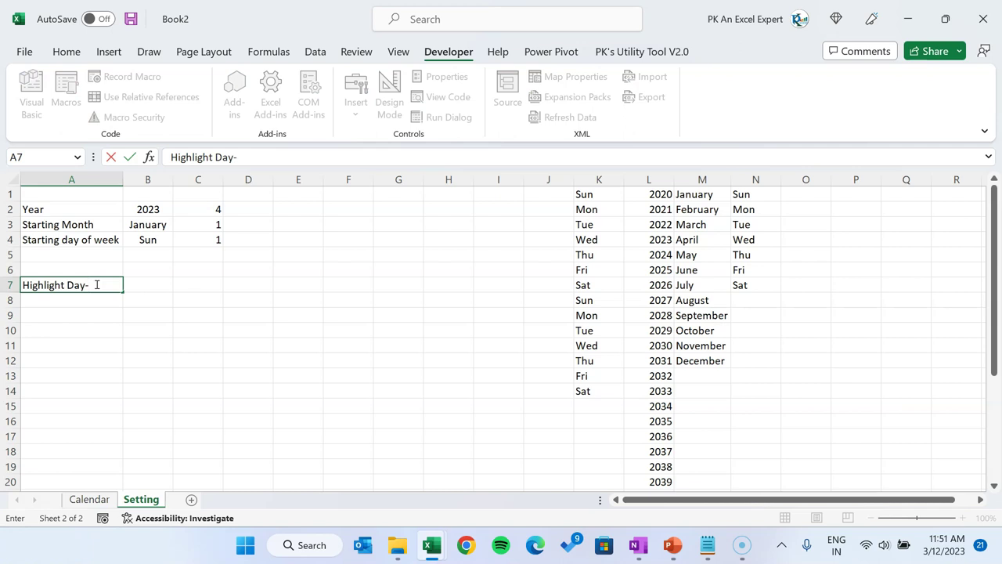
{"action": "type", "text": "1"}
{"action": "key", "text": "Return"}
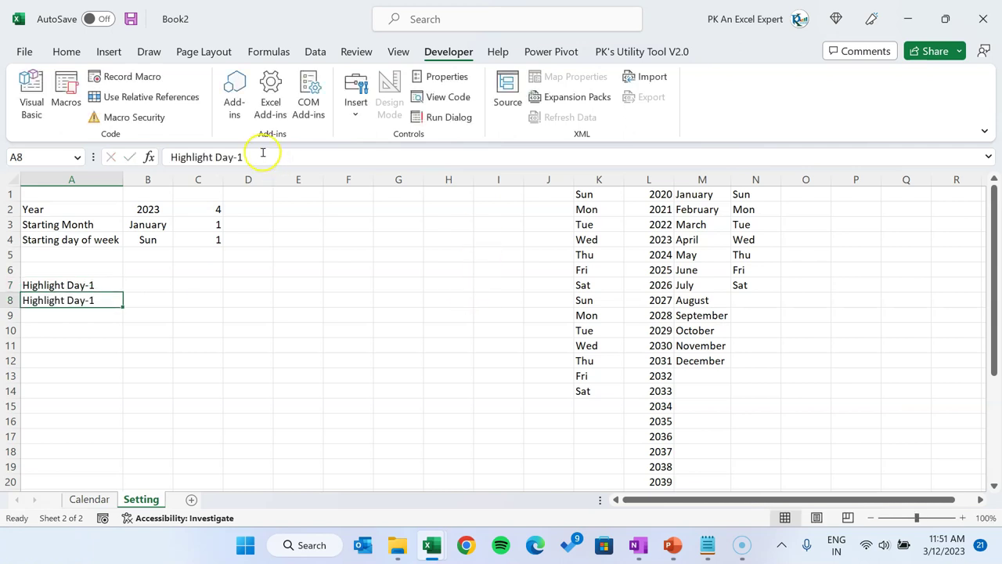
{"action": "left_click", "coordinate": [264, 153]}
{"action": "key", "text": "Return"}
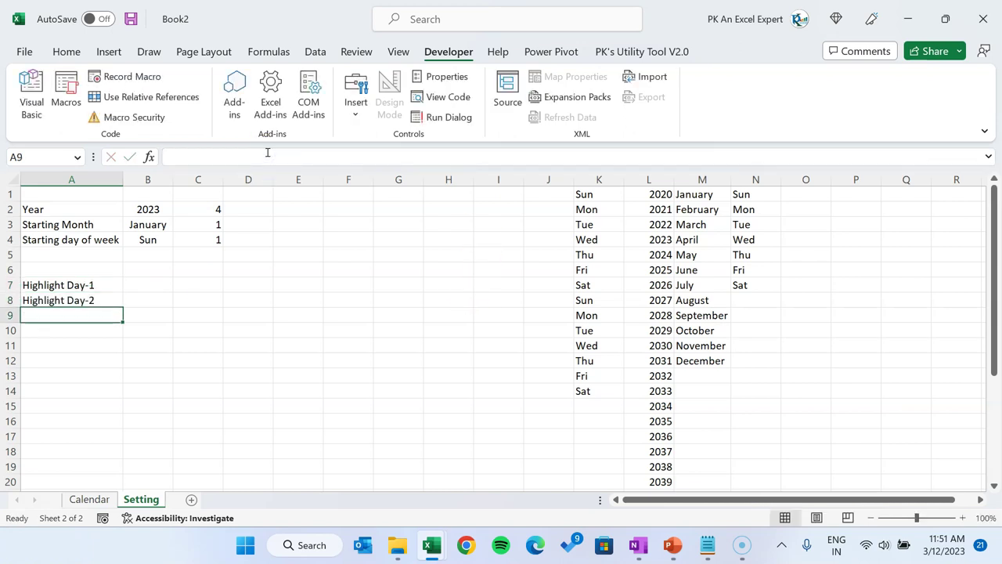
{"action": "type", "text": "Highlight Holiday"}
{"action": "key", "text": "Return"}
{"action": "key", "text": "Up"}
{"action": "key", "text": "Up"}
{"action": "key", "text": "Up"}
{"action": "key", "text": "Right"}
{"action": "key", "text": "Right"}
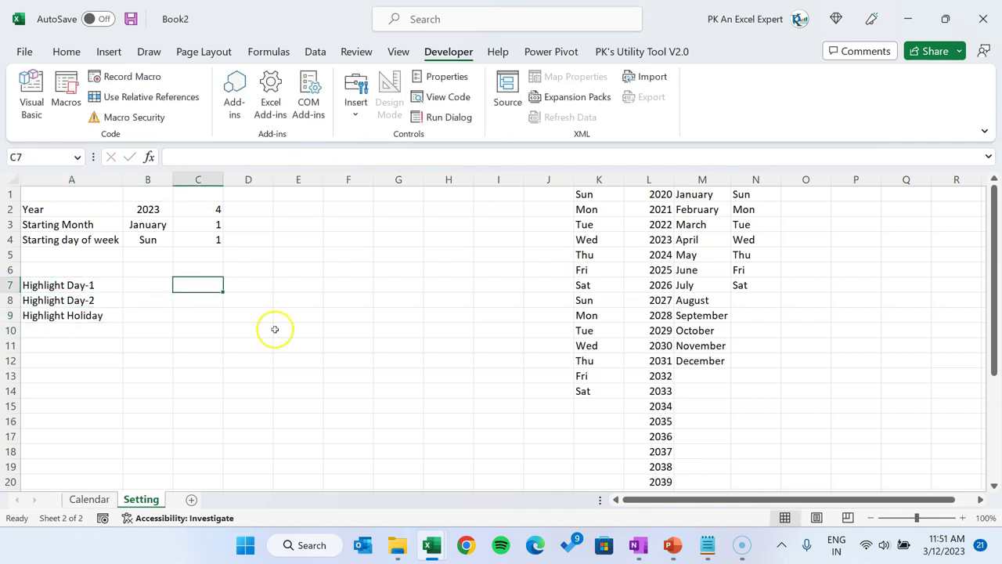
Step: Copy the weekday list from N1:N7 to O2:O8 and enter "None" above the copy in O1
{"action": "left_click", "coordinate": [753, 199]}
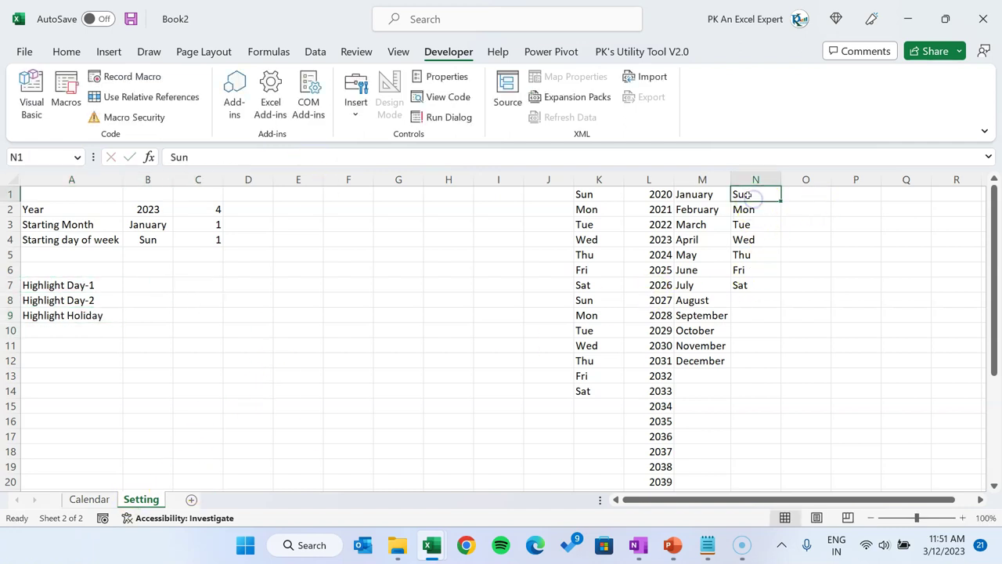
{"action": "left_click_drag", "start_coordinate": [742, 194], "coordinate": [752, 277]}
{"action": "key", "text": "ctrl+c"}
{"action": "left_click", "coordinate": [812, 209]}
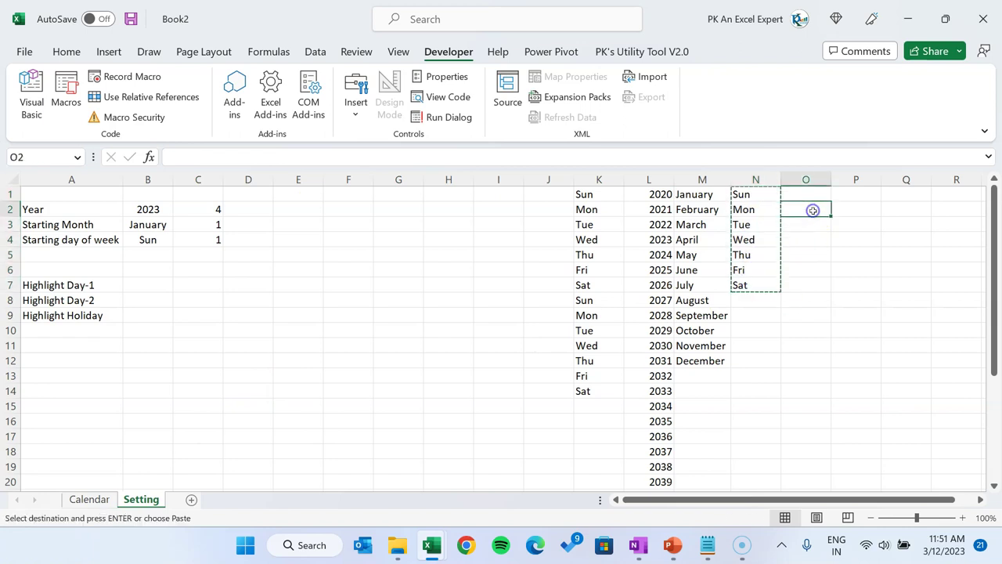
{"action": "key", "text": "ctrl+v"}
{"action": "key", "text": "Escape"}
{"action": "left_click", "coordinate": [806, 192]}
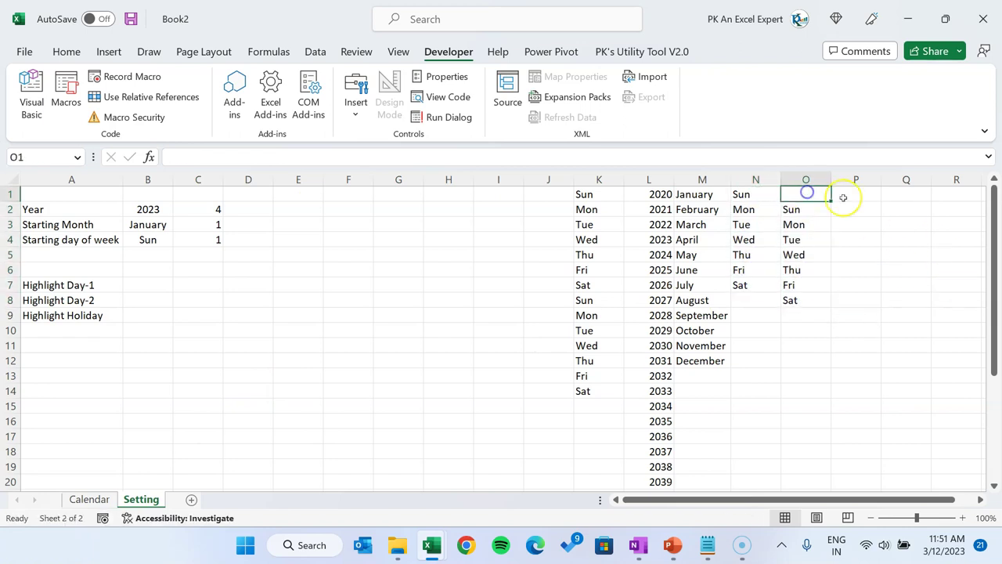
{"action": "type", "text": "None"}
{"action": "key", "text": "Return"}
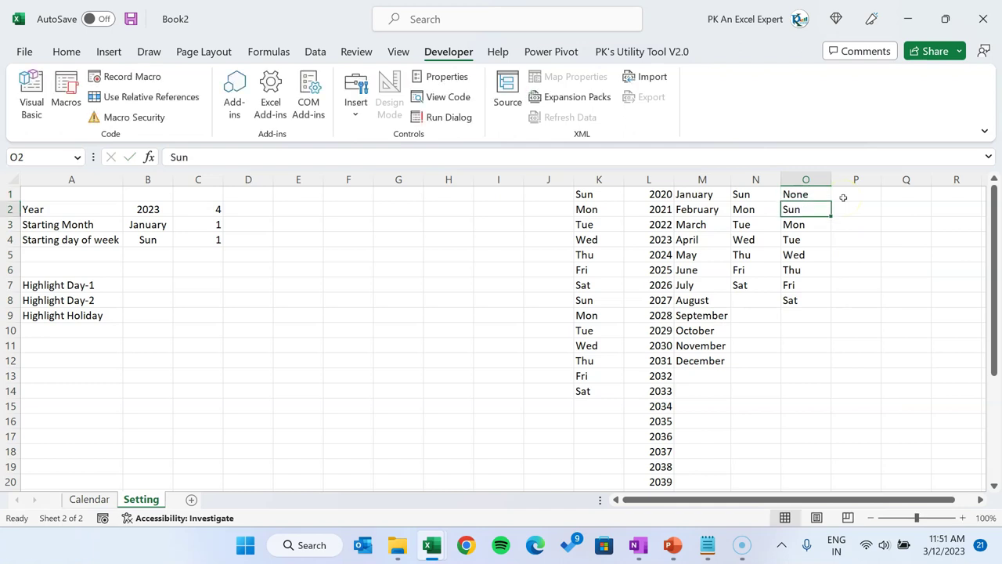
Step: Format the Day-1 combo box on the Calendar sheet with input range Setting!$O$1:$O$8 and cell link Setting!$C$7
{"action": "left_click", "coordinate": [89, 498]}
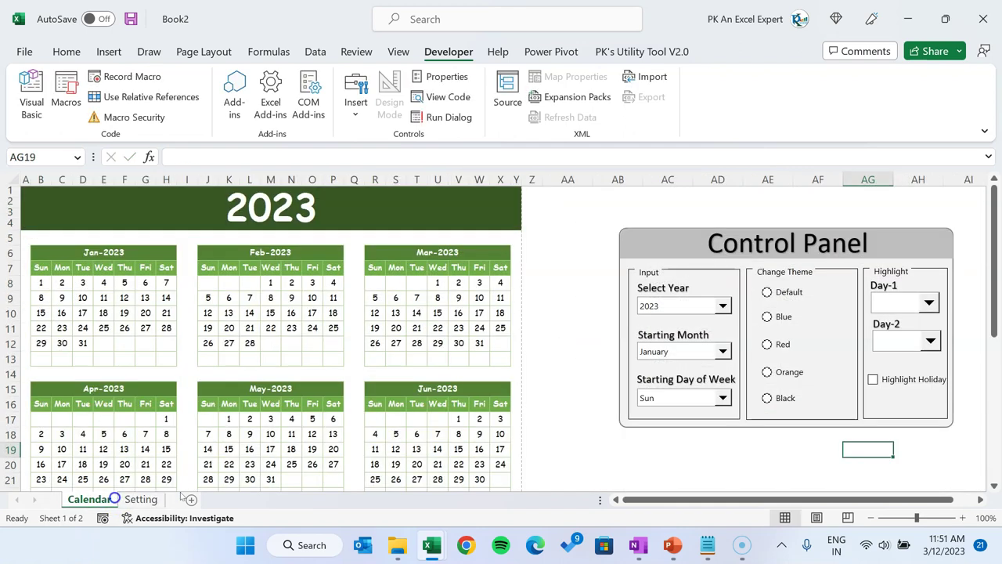
{"action": "right_click", "coordinate": [907, 305]}
{"action": "left_click", "coordinate": [861, 452]}
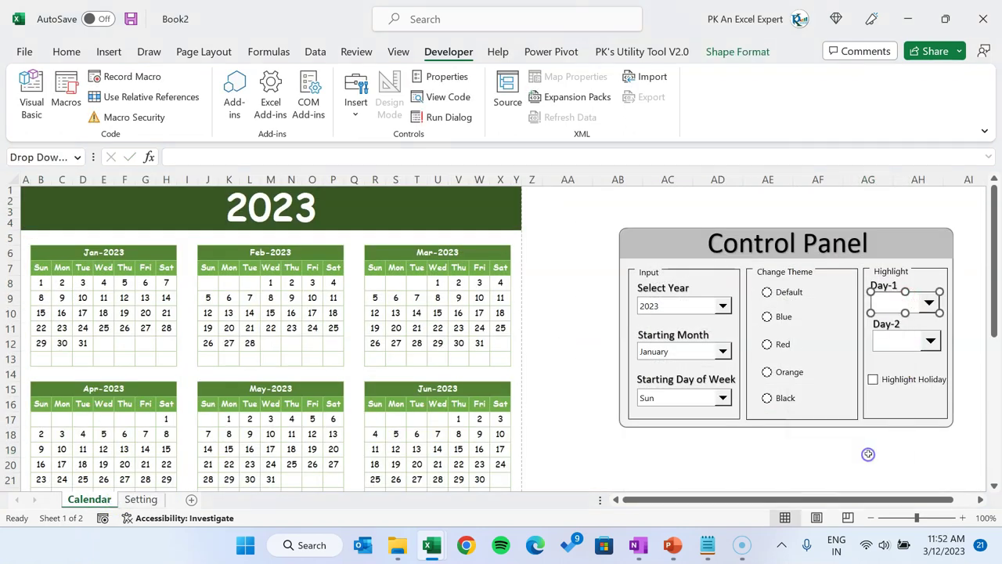
{"action": "left_click", "coordinate": [353, 162]}
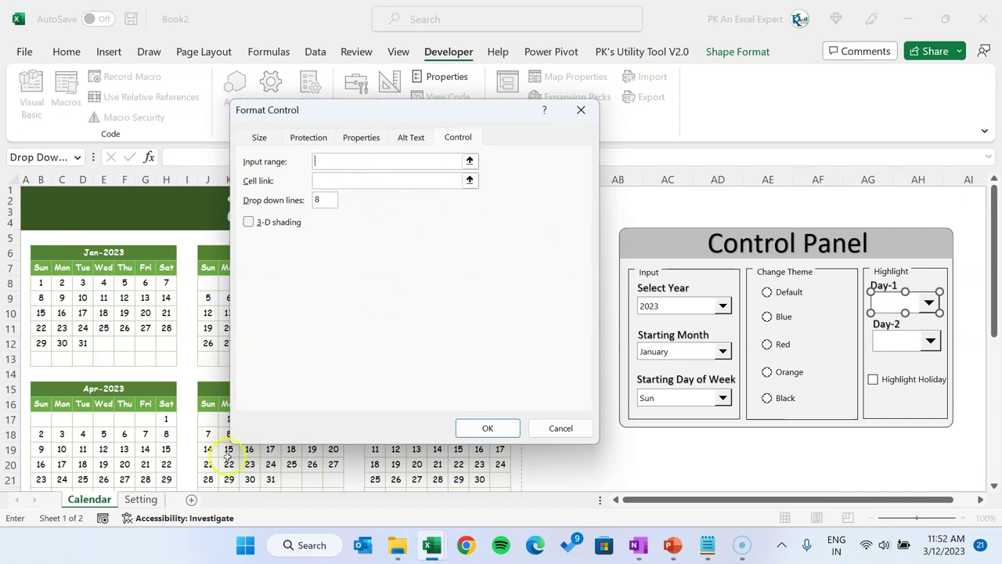
{"action": "left_click", "coordinate": [151, 500]}
{"action": "left_click_drag", "start_coordinate": [805, 195], "coordinate": [805, 300]}
{"action": "left_click", "coordinate": [358, 180]}
{"action": "left_click_drag", "start_coordinate": [322, 114], "coordinate": [456, 117]}
{"action": "left_click", "coordinate": [141, 500]}
{"action": "left_click", "coordinate": [212, 285]}
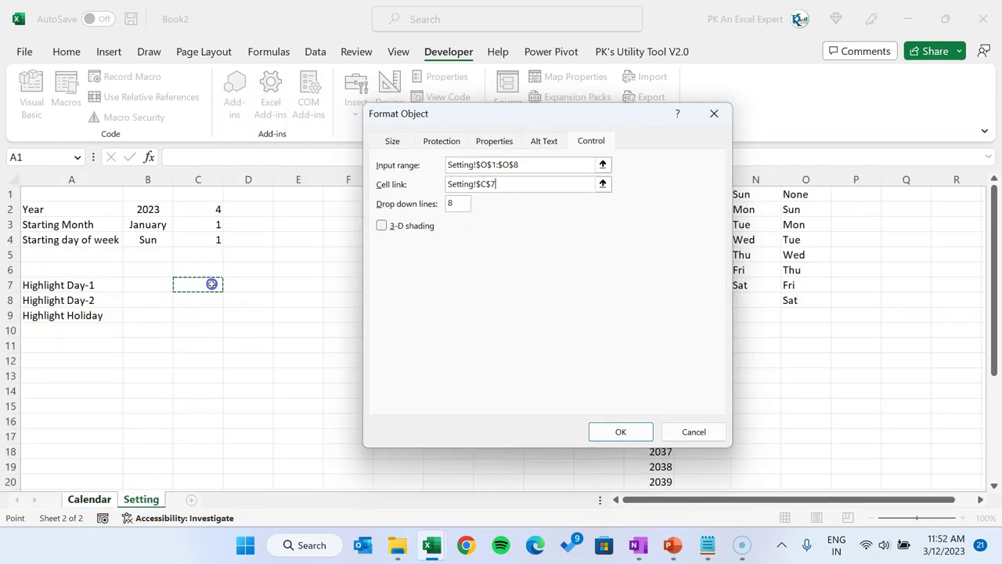
{"action": "left_click", "coordinate": [620, 431]}
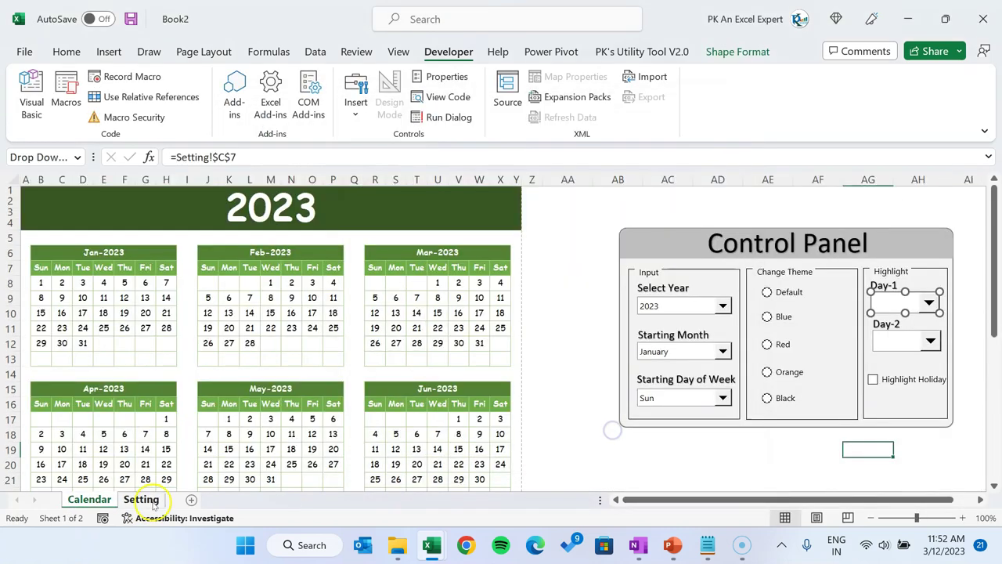
{"action": "left_click", "coordinate": [142, 499]}
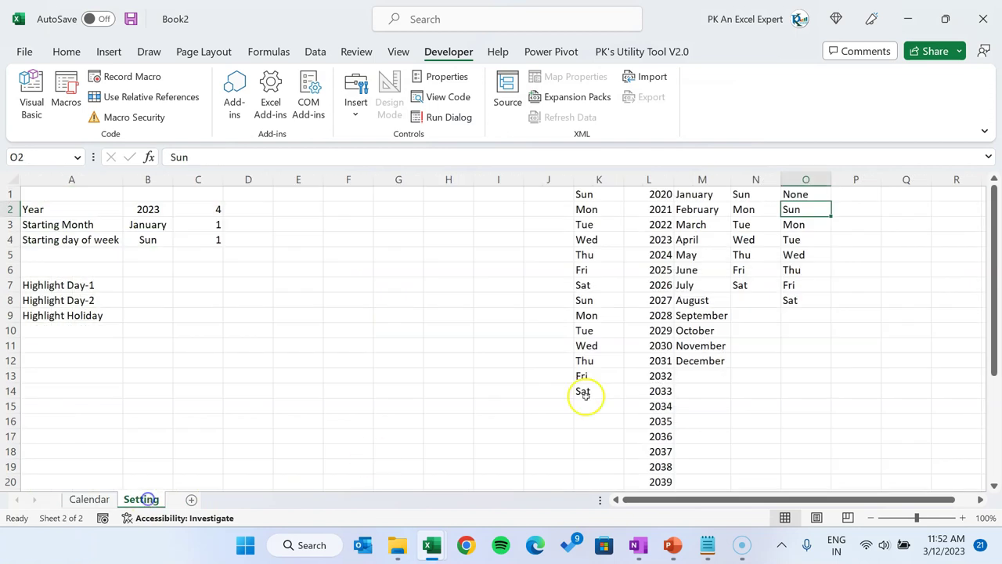
Step: Format the Day-2 combo box on the Calendar sheet with input range Setting!$O$1:$O$8 and cell link Setting!$C$8
{"action": "left_click", "coordinate": [100, 501]}
{"action": "right_click", "coordinate": [904, 344]}
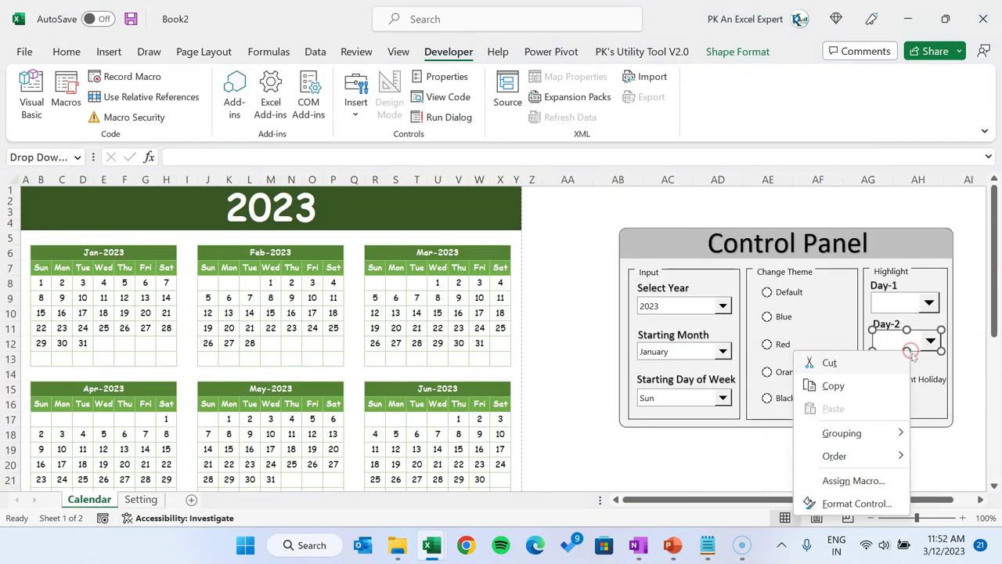
{"action": "left_click", "coordinate": [858, 499]}
{"action": "left_click", "coordinate": [520, 164]}
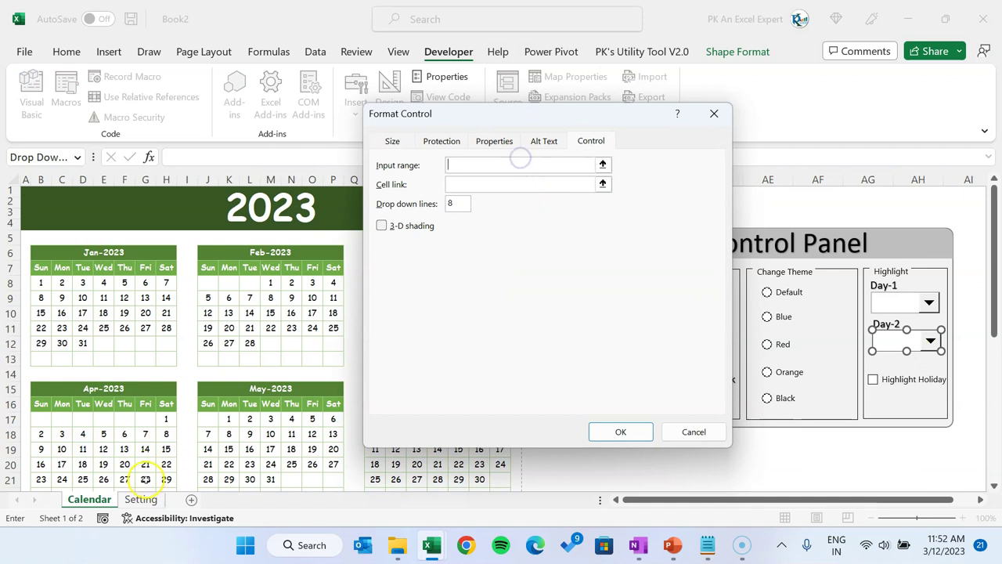
{"action": "left_click", "coordinate": [142, 499]}
{"action": "left_click_drag", "start_coordinate": [817, 195], "coordinate": [798, 301]}
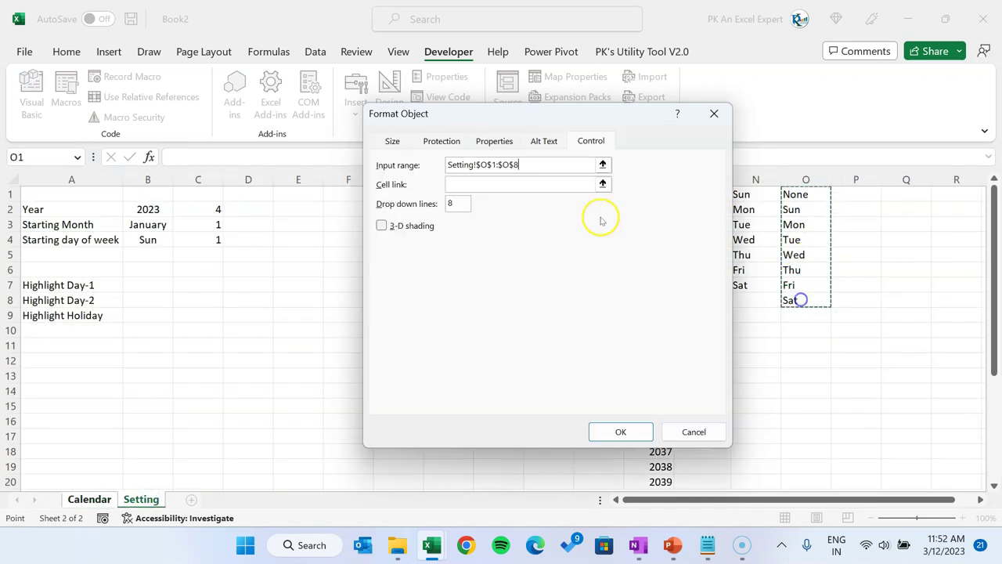
{"action": "left_click", "coordinate": [479, 182]}
{"action": "left_click", "coordinate": [144, 499]}
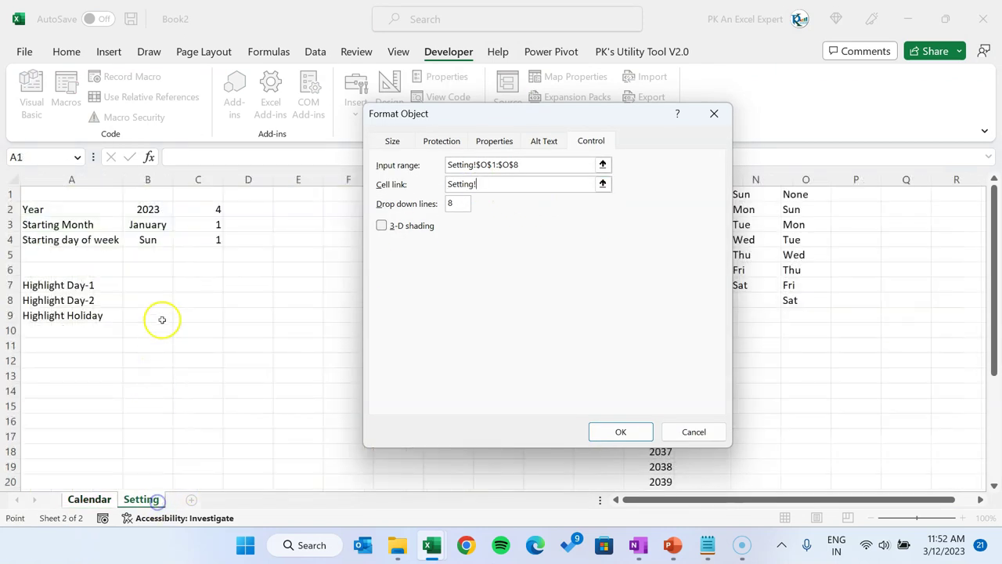
{"action": "left_click", "coordinate": [197, 300]}
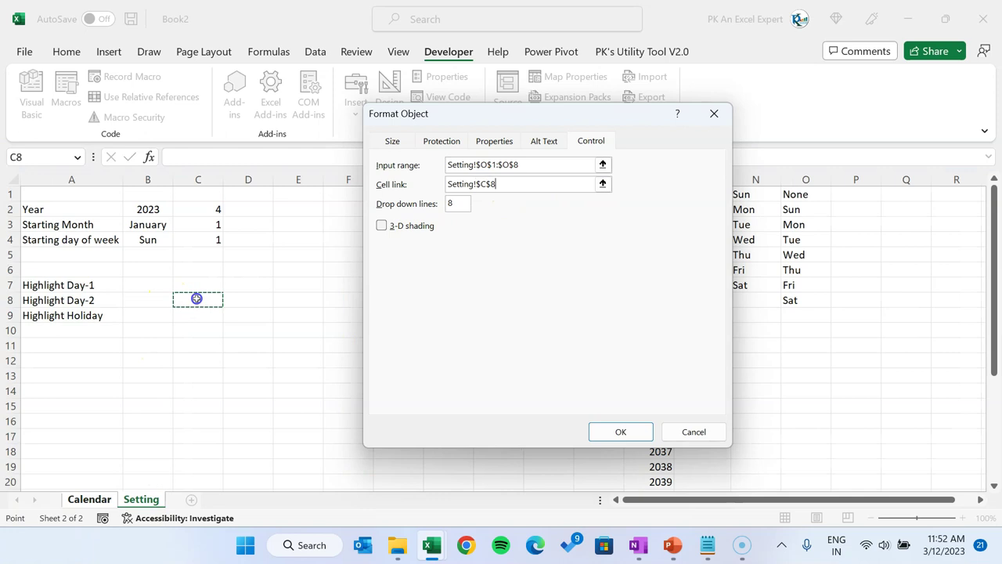
{"action": "left_click", "coordinate": [620, 431]}
{"action": "left_click", "coordinate": [141, 499]}
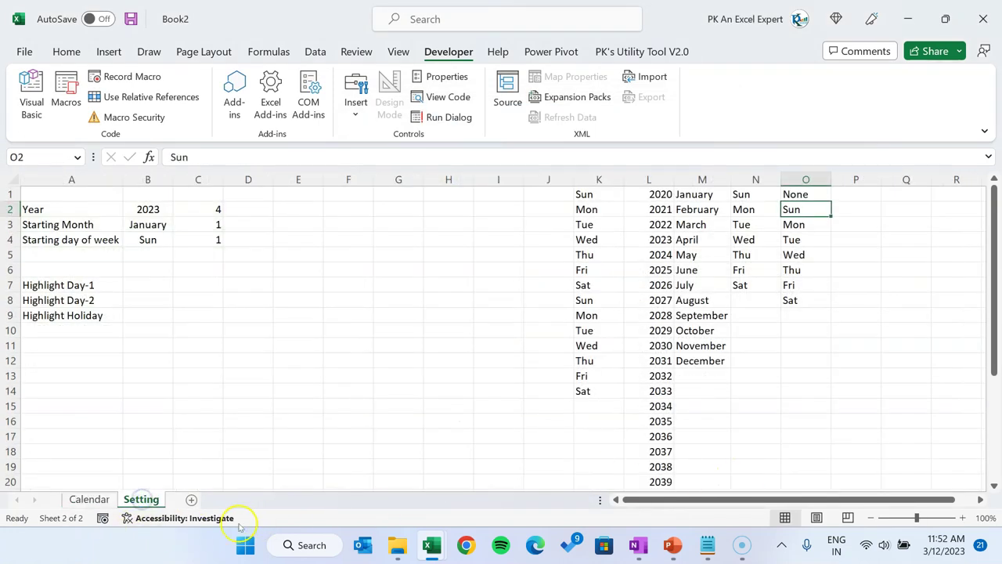
Step: Link the Highlight Holiday check box on the Calendar sheet to cell Setting!$C$9
{"action": "left_click", "coordinate": [89, 499]}
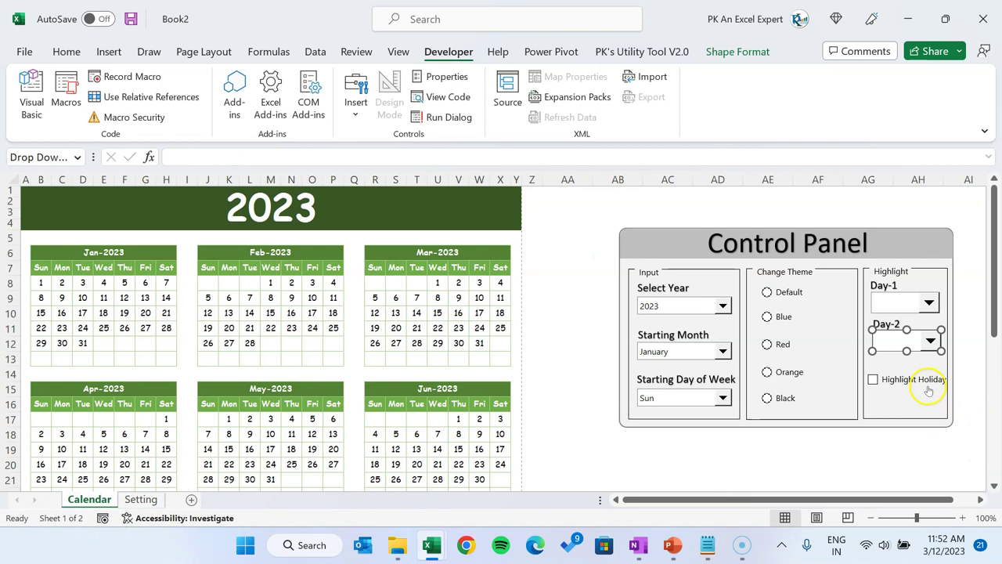
{"action": "right_click", "coordinate": [926, 383]}
{"action": "left_click", "coordinate": [867, 370]}
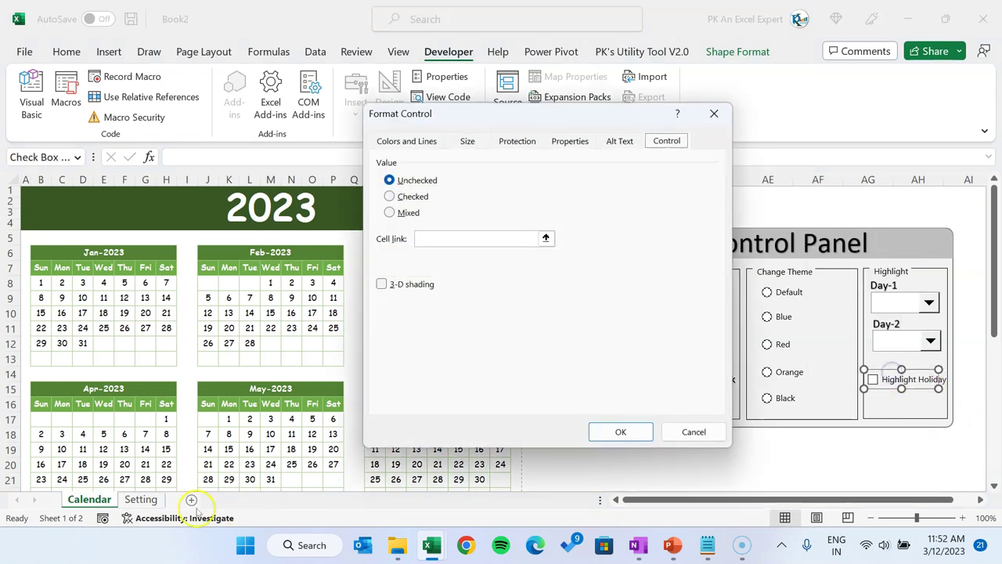
{"action": "left_click", "coordinate": [467, 237]}
{"action": "left_click", "coordinate": [145, 496]}
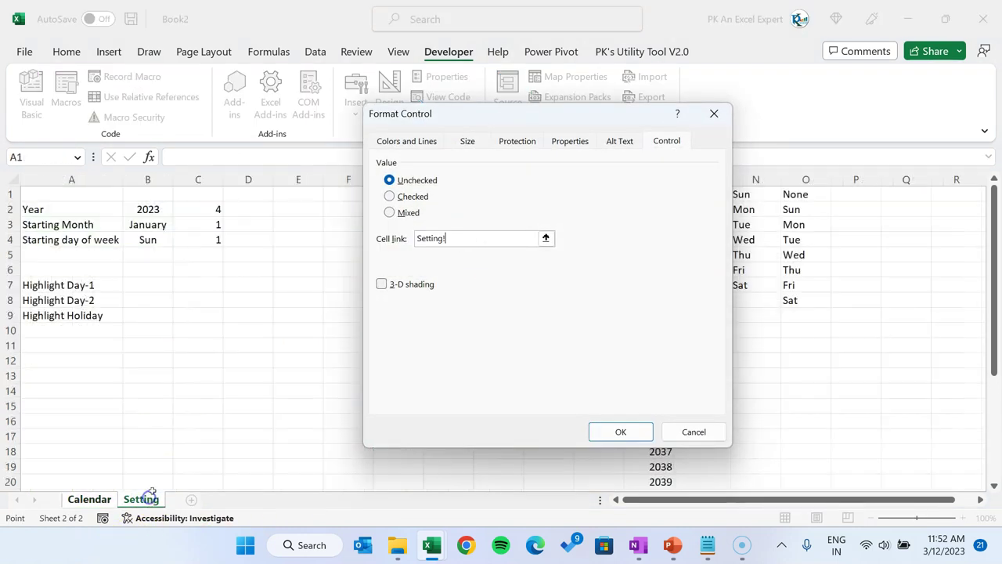
{"action": "left_click", "coordinate": [206, 315]}
{"action": "left_click", "coordinate": [620, 432]}
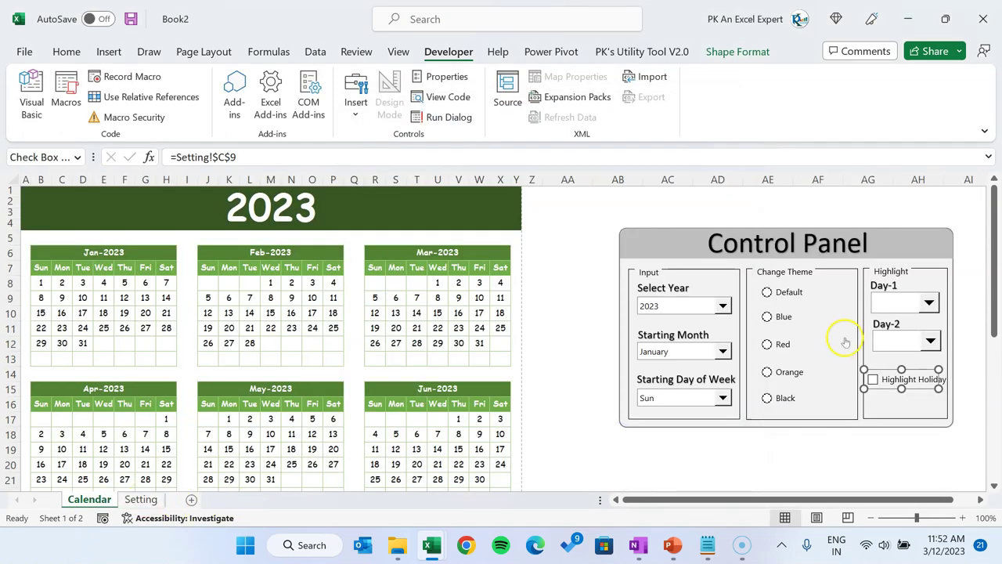
Step: In the Highlight group, choose Sun for Day-1 and Mon for Day-2, and tick Highlight Holiday
{"action": "left_click", "coordinate": [899, 304]}
{"action": "left_click", "coordinate": [898, 328]}
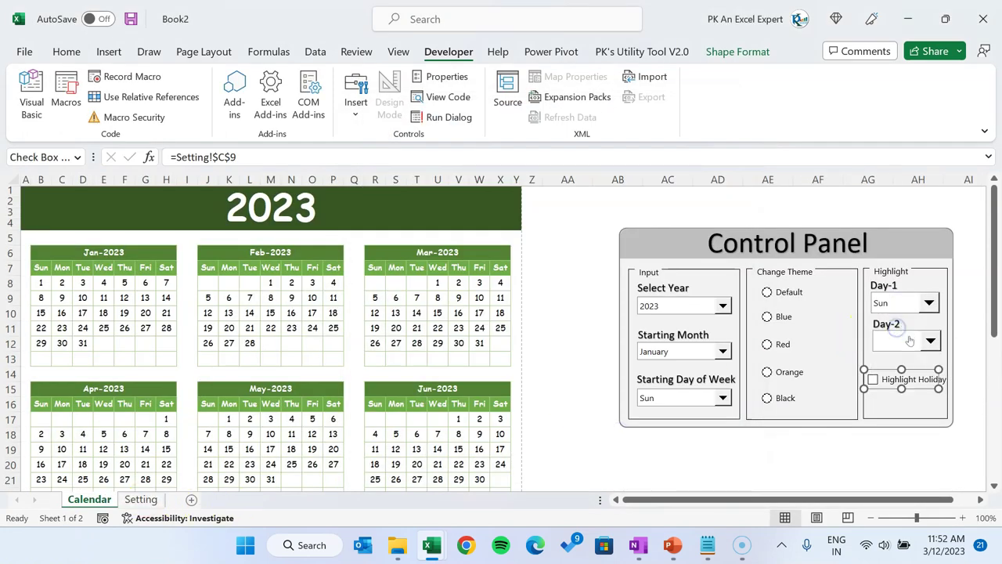
{"action": "left_click", "coordinate": [910, 340]}
{"action": "left_click", "coordinate": [906, 374]}
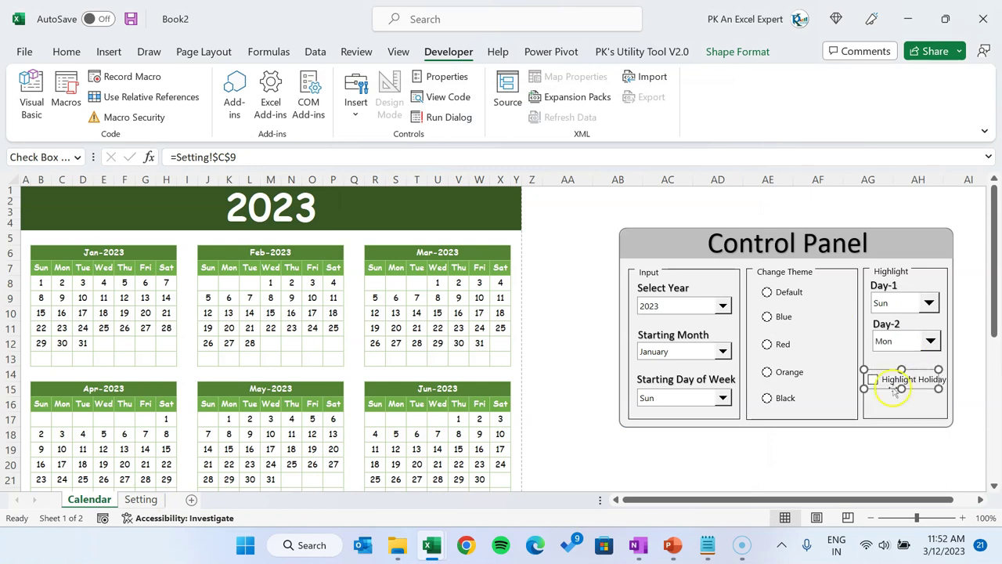
{"action": "left_click", "coordinate": [894, 457]}
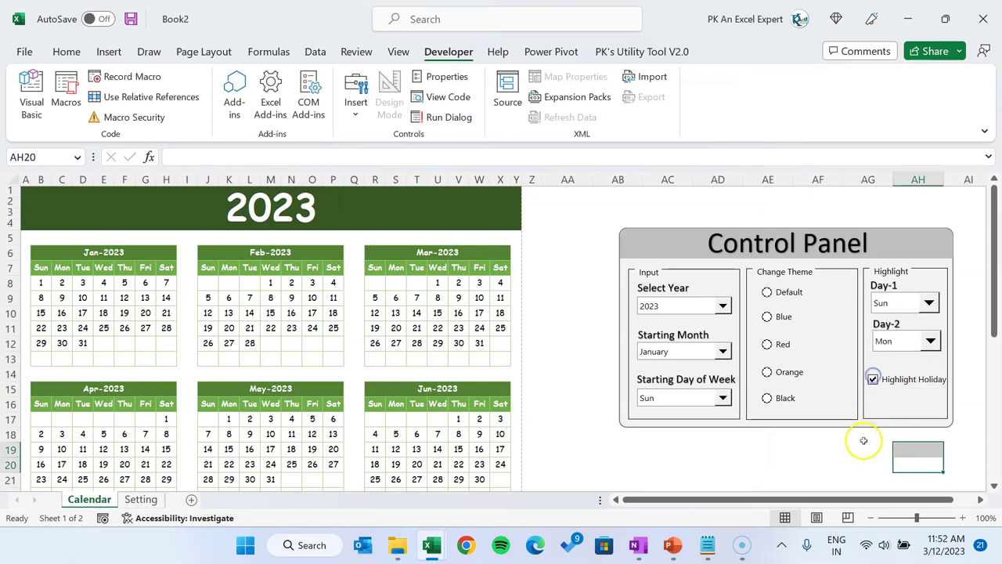
Step: On the Setting sheet, enter an INDEX formula in B7 returning the column O day at the position in C7, and fill it to B8
{"action": "left_click", "coordinate": [141, 498]}
{"action": "left_click_drag", "start_coordinate": [211, 286], "coordinate": [203, 316]}
{"action": "left_click", "coordinate": [155, 289]}
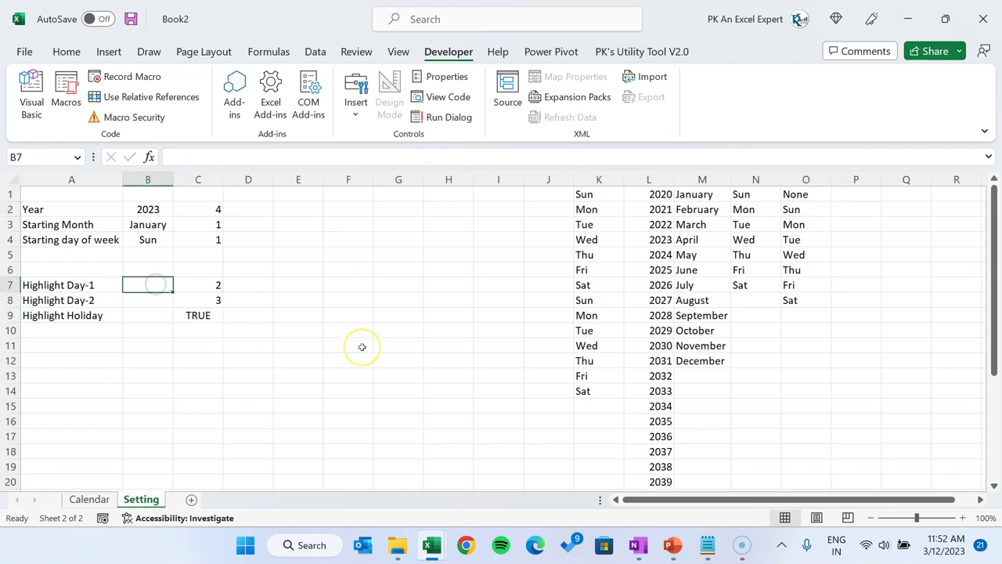
{"action": "type", "text": "=in"}
{"action": "key", "text": "Tab"}
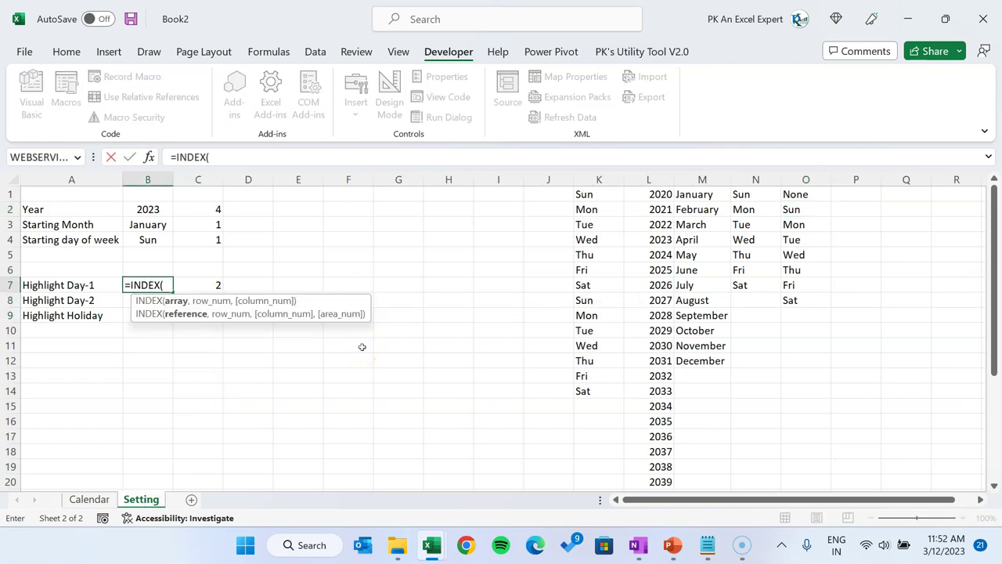
{"action": "key", "text": "Right"}
{"action": "key", "text": "Right"}
{"action": "key", "text": "Right"}
{"action": "key", "text": "Right"}
{"action": "key", "text": "Right"}
{"action": "key", "text": "Right"}
{"action": "key", "text": "Right"}
{"action": "key", "text": "Right"}
{"action": "key", "text": "Right"}
{"action": "key", "text": "Right"}
{"action": "key", "text": "Right"}
{"action": "key", "text": "Right"}
{"action": "key", "text": "Right"}
{"action": "key", "text": "ctrl+space"}
{"action": "type", "text": ","}
{"action": "key", "text": "Return"}
{"action": "key", "text": "Up"}
{"action": "key", "text": "Down"}
{"action": "key", "text": "Up"}
Step: On the Setting sheet, enter =IF(C9,"Yes","No") in B9 for Highlight Holiday
{"action": "key", "text": "Down"}
{"action": "key", "text": "Down"}
{"action": "type", "text": "=IF("}
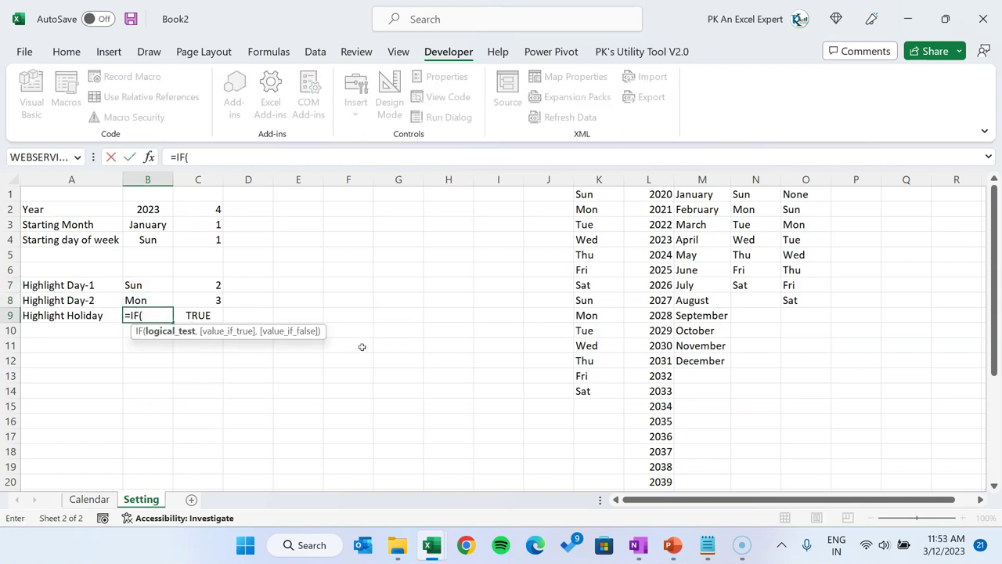
{"action": "key", "text": "Right"}
{"action": "type", "text": ","}
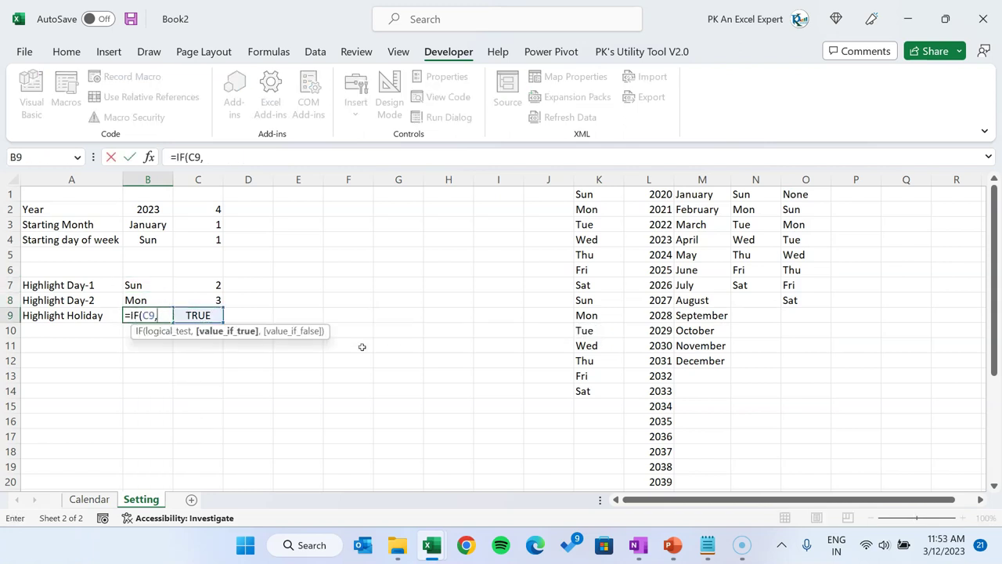
{"action": "type", "text": "\"Yes\",\"No"}
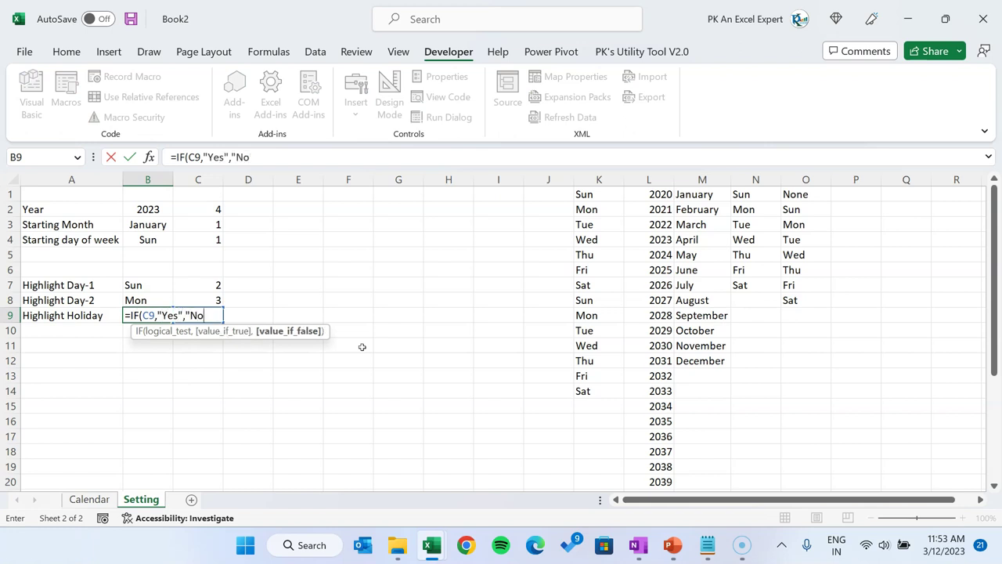
{"action": "type", "text": "\")"}
{"action": "key", "text": "Return"}
{"action": "key", "text": "Up"}
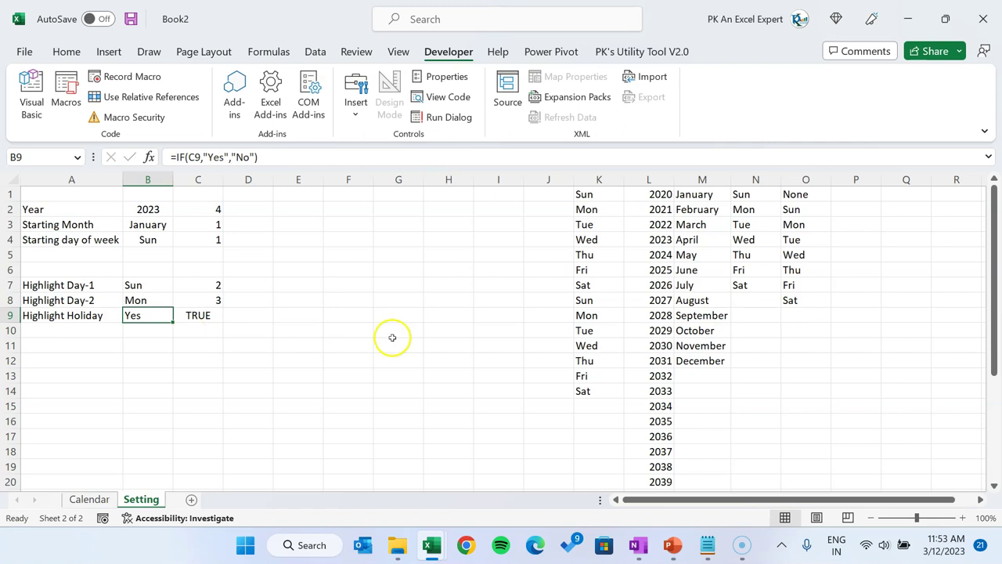
Step: Add the label Color Theme in cell A12 of the Setting sheet
{"action": "left_click", "coordinate": [76, 345]}
{"action": "left_click", "coordinate": [76, 360]}
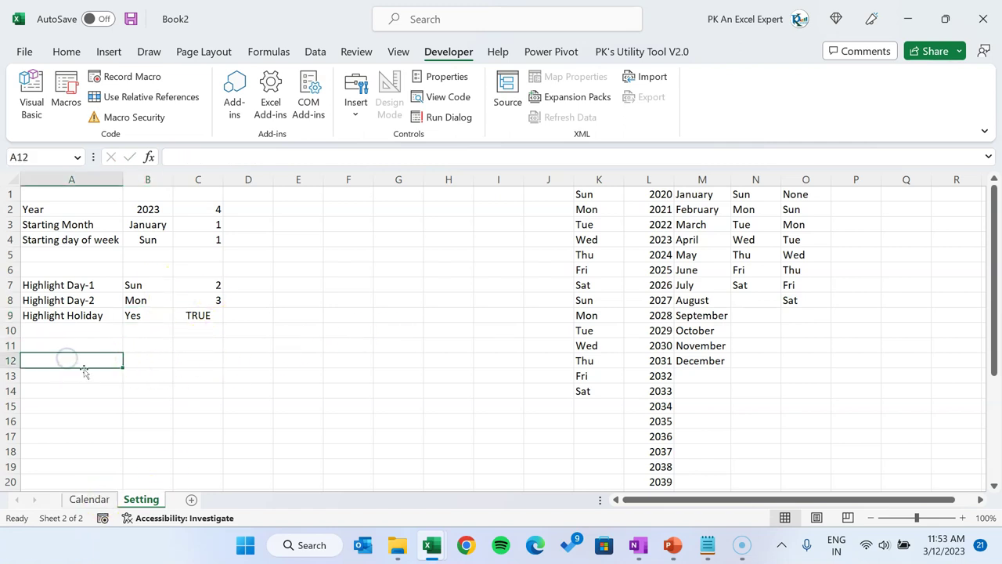
{"action": "type", "text": "Color Theme"}
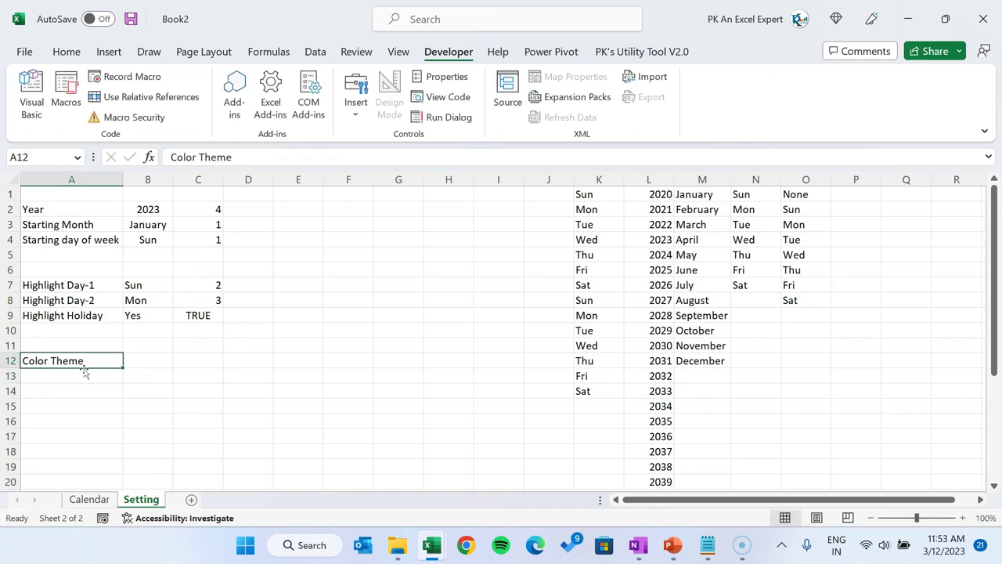
{"action": "key", "text": "Tab"}
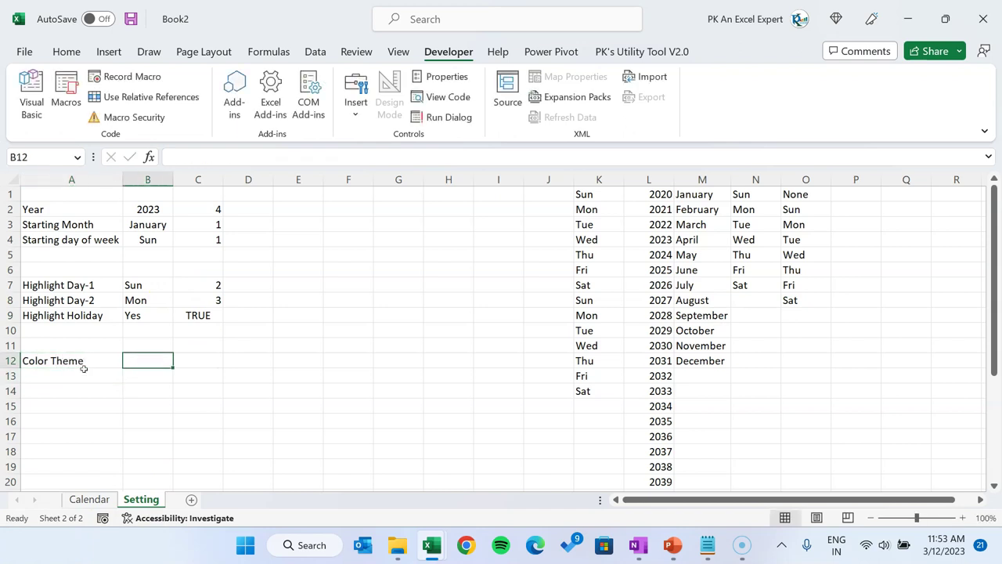
{"action": "key", "text": "Tab"}
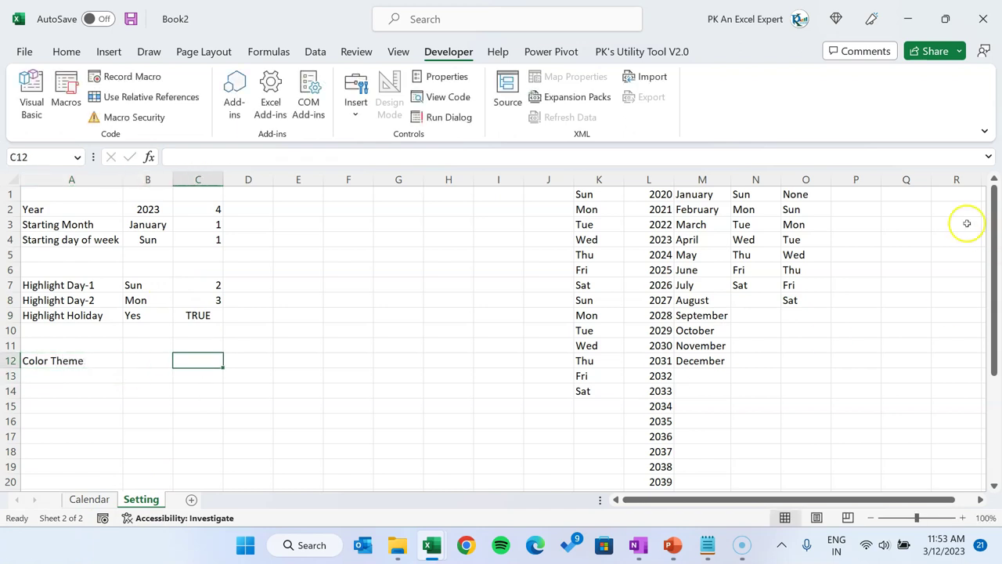
Step: List the theme names Default, Blue, Red, Orange and Black in cells P1 to P5 of the Setting sheet
{"action": "left_click", "coordinate": [861, 197]}
{"action": "type", "text": "De"}
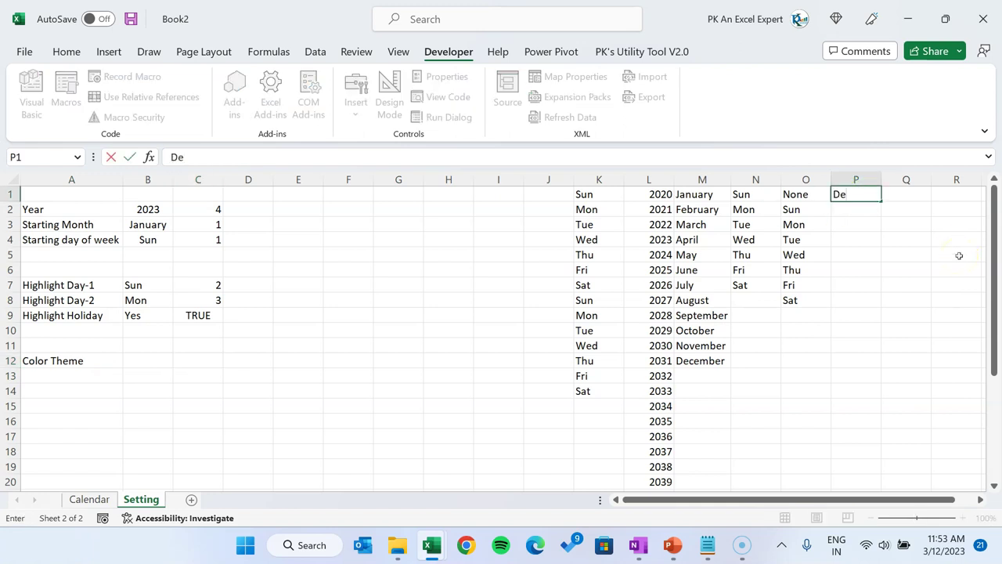
{"action": "type", "text": "fault"}
{"action": "key", "text": "Return"}
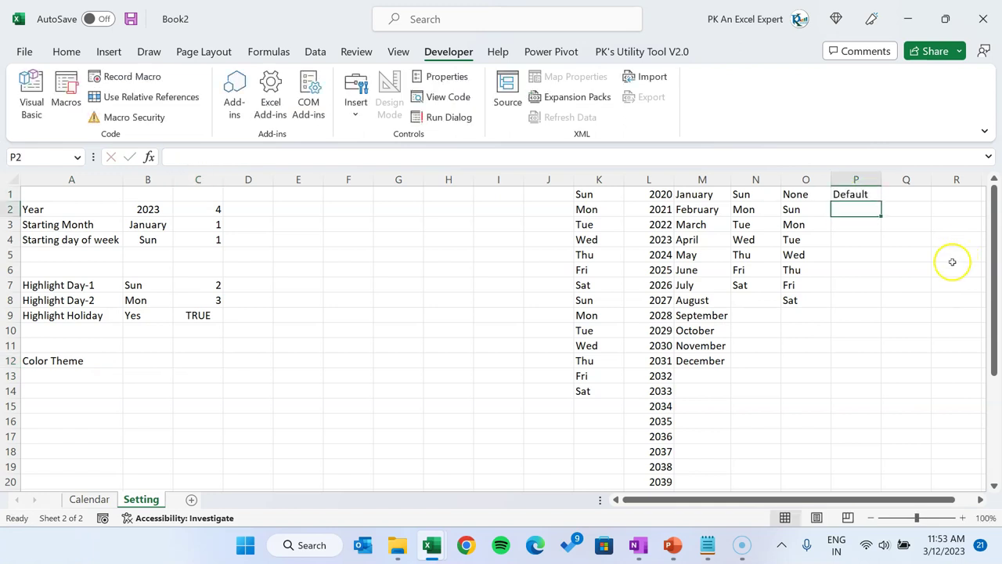
{"action": "left_click", "coordinate": [109, 499]}
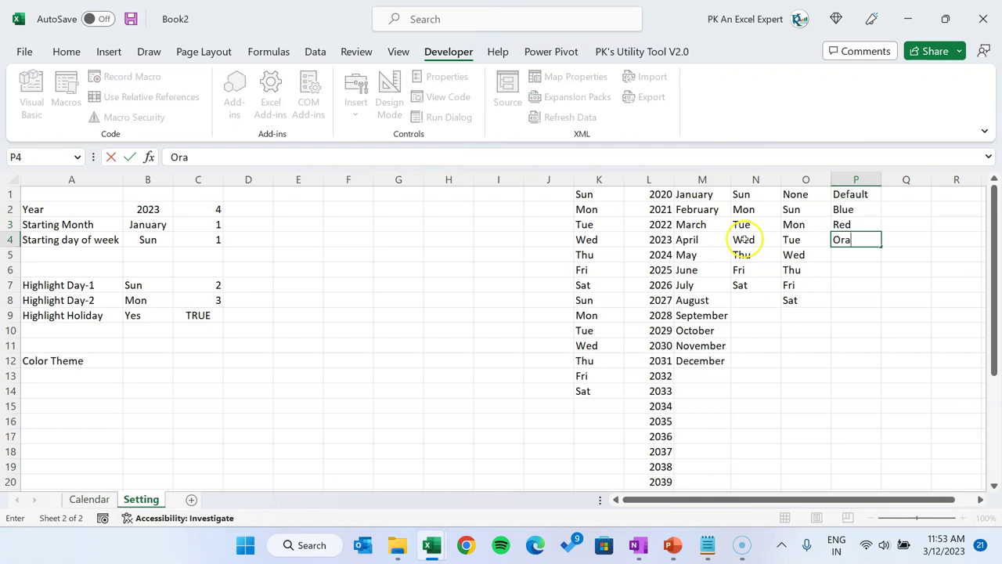
{"action": "type", "text": "nge"}
{"action": "key", "text": "Return"}
{"action": "type", "text": "Black"}
{"action": "key", "text": "Return"}
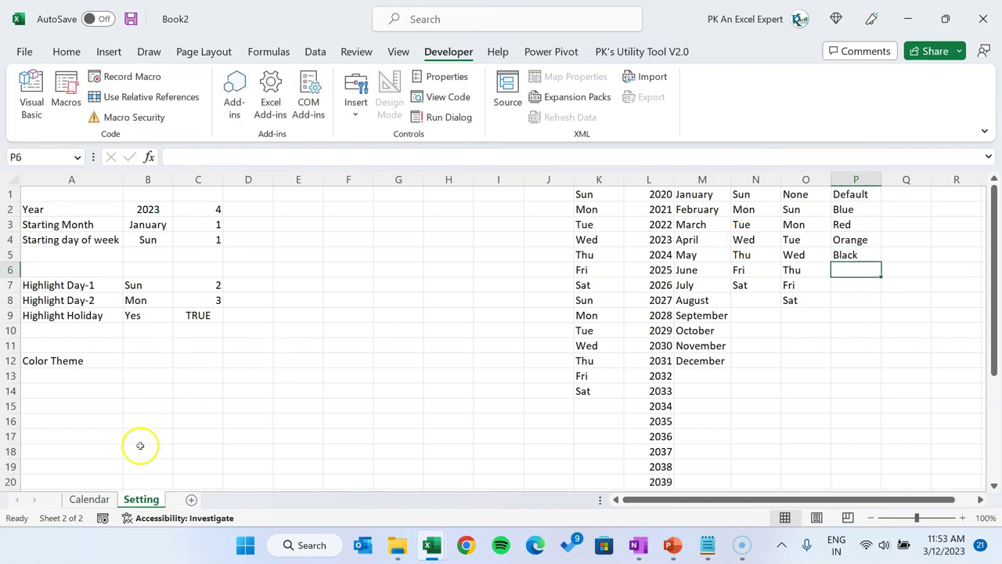
Step: Link the Default option button in the Calendar sheet's Change Theme group to cell Setting!$C$12
{"action": "left_click", "coordinate": [89, 498]}
{"action": "left_click", "coordinate": [791, 300]}
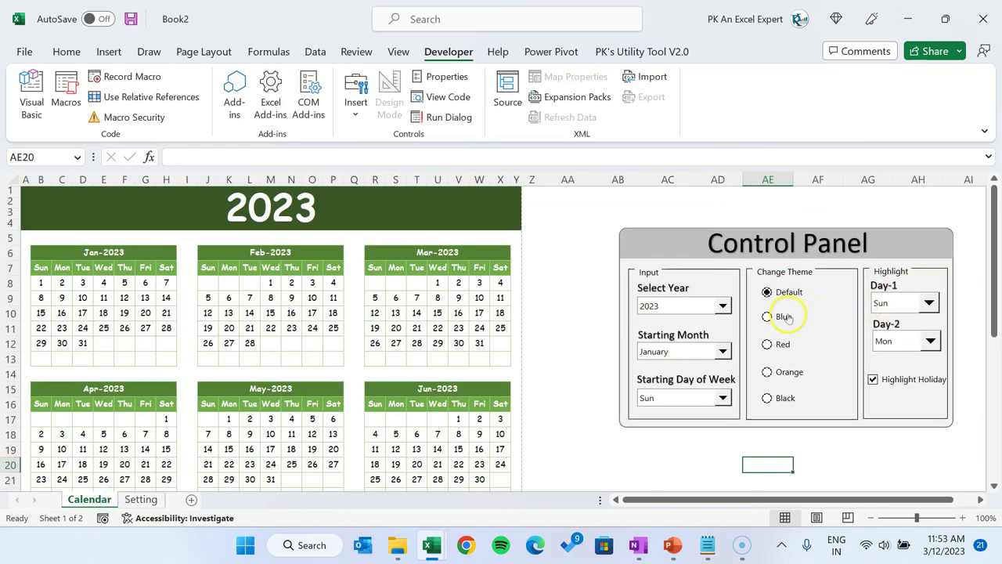
{"action": "left_click", "coordinate": [783, 292]}
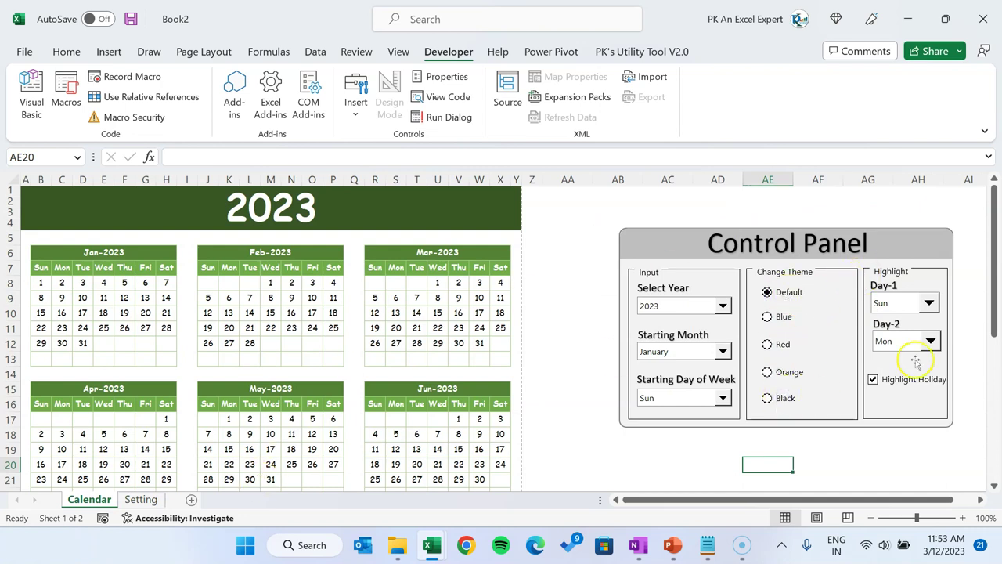
{"action": "right_click", "coordinate": [788, 293]}
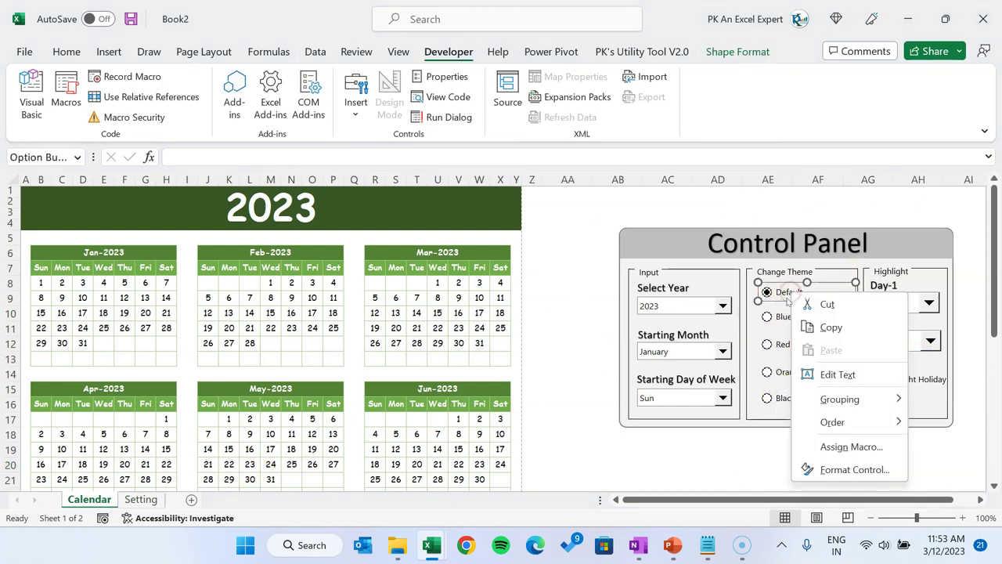
{"action": "left_click", "coordinate": [861, 469]}
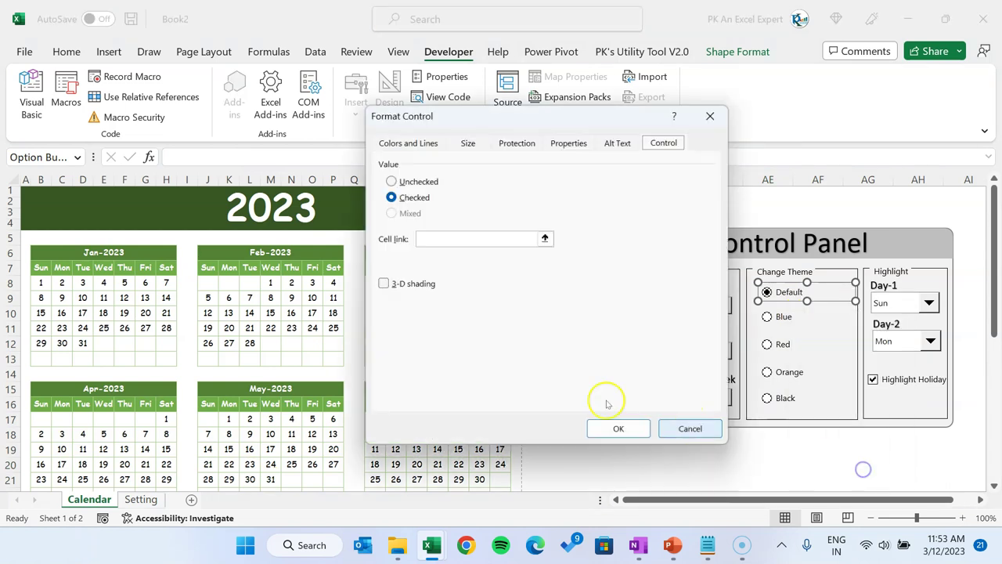
{"action": "left_click", "coordinate": [447, 238]}
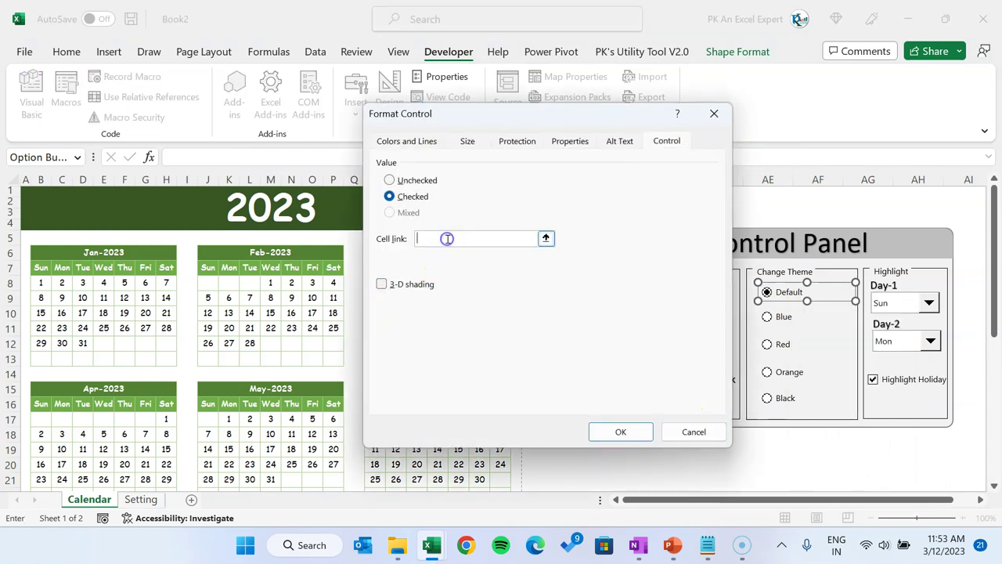
{"action": "left_click", "coordinate": [150, 500]}
{"action": "left_click", "coordinate": [199, 361]}
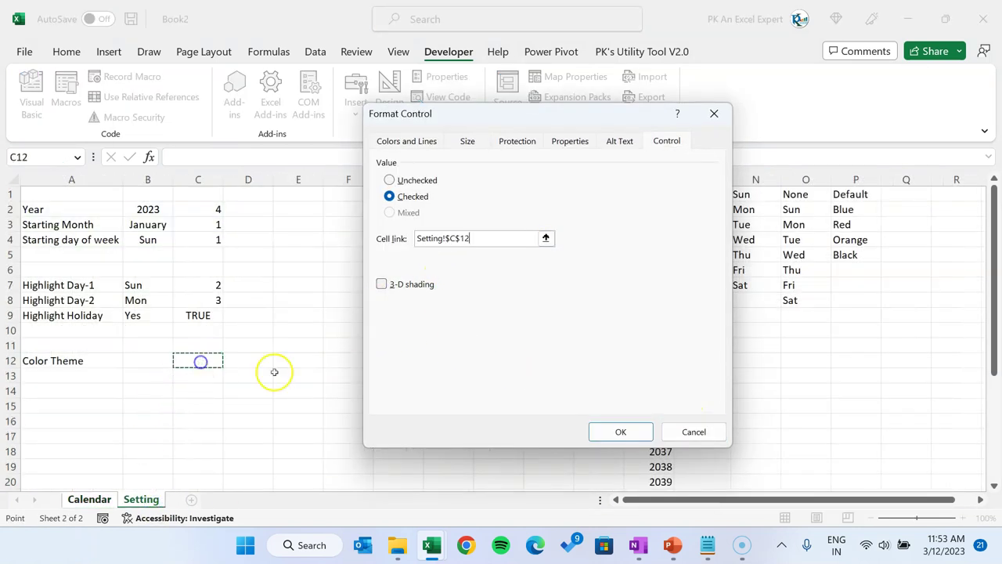
{"action": "left_click", "coordinate": [617, 430]}
Step: On the Setting sheet, enter =INDEX(P:P,C12) in B12 to return the selected color theme's name
{"action": "left_click", "coordinate": [141, 500]}
{"action": "left_click", "coordinate": [225, 361]}
{"action": "left_click", "coordinate": [144, 366]}
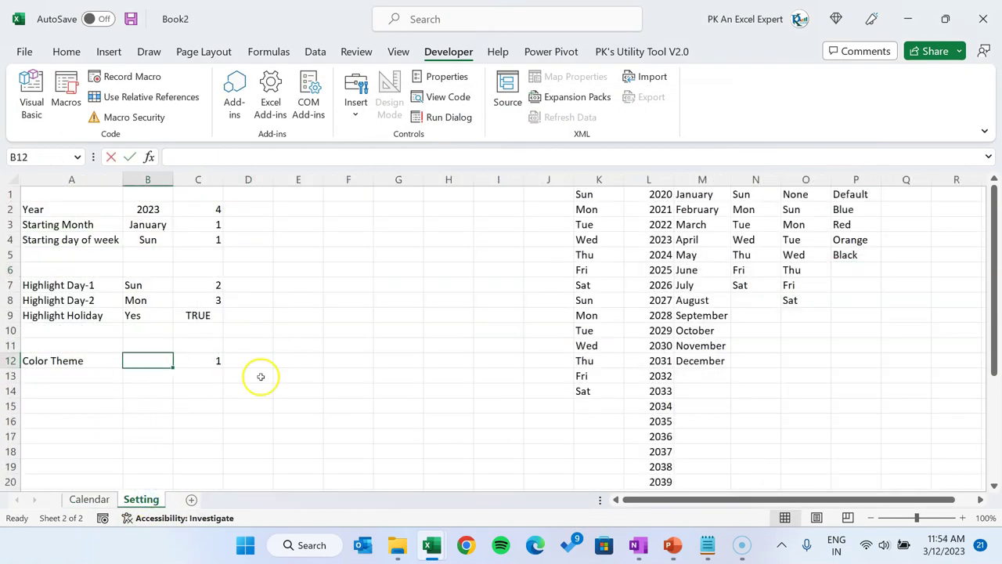
{"action": "type", "text": "=IN"}
{"action": "key", "text": "Tab"}
{"action": "key", "text": "Right"}
{"action": "key", "text": "Right"}
{"action": "key", "text": "Right"}
{"action": "key", "text": "Right"}
{"action": "key", "text": "Right"}
{"action": "key", "text": "Right"}
{"action": "key", "text": "Right"}
{"action": "key", "text": "Right"}
{"action": "key", "text": "Right"}
{"action": "key", "text": "Right"}
{"action": "key", "text": "Right"}
{"action": "key", "text": "Up"}
{"action": "key", "text": "Up"}
{"action": "key", "text": "Up"}
{"action": "key", "text": "Up"}
{"action": "key", "text": "Up"}
{"action": "key", "text": "Up"}
{"action": "key", "text": "Up"}
{"action": "key", "text": "Up"}
{"action": "key", "text": "Up"}
{"action": "key", "text": "Up"}
{"action": "key", "text": "Up"}
{"action": "key", "text": "Right"}
{"action": "key", "text": "Right"}
{"action": "key", "text": "Right"}
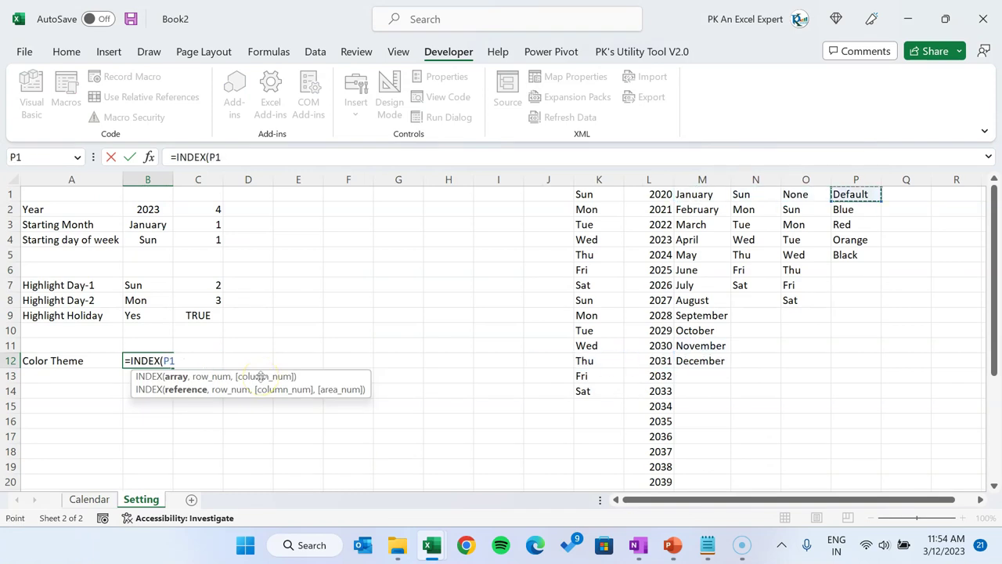
{"action": "key", "text": "ctrl+space"}
{"action": "type", "text": ","}
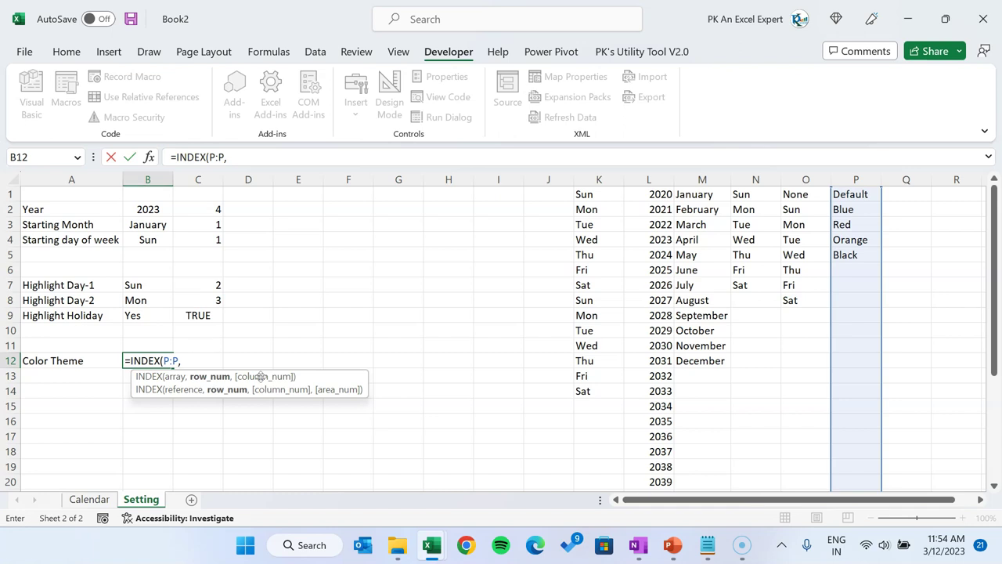
{"action": "key", "text": "Return"}
{"action": "key", "text": "Up"}
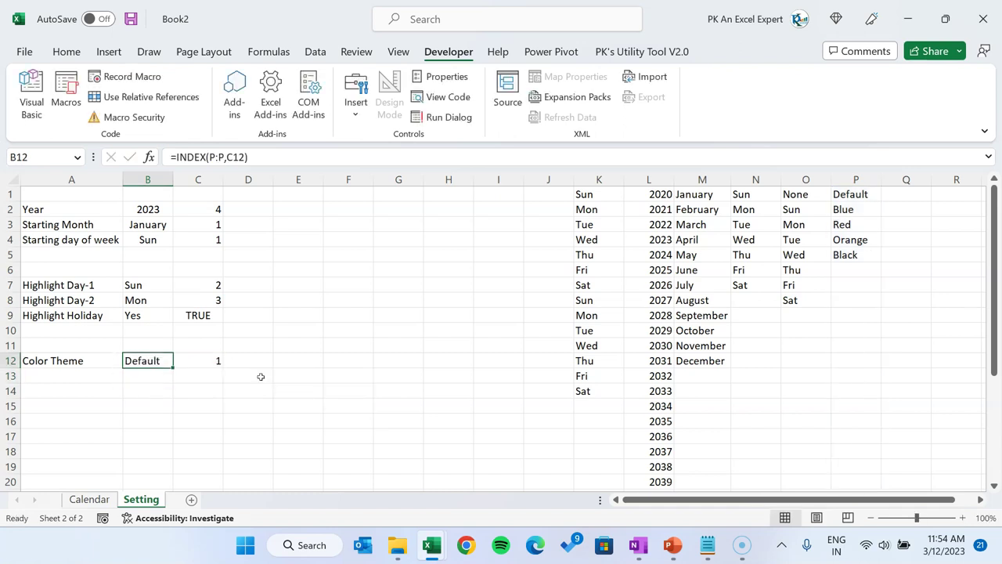
Step: Choose the Blue theme in the Calendar's control panel and check the Color Theme row on the Setting sheet
{"action": "left_click", "coordinate": [102, 499]}
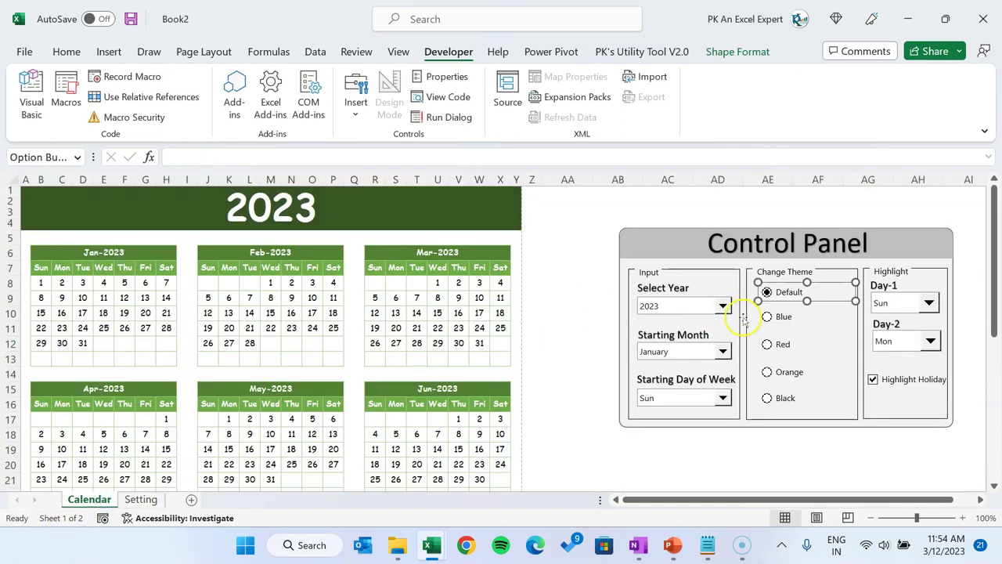
{"action": "left_click", "coordinate": [675, 458]}
{"action": "left_click", "coordinate": [141, 499]}
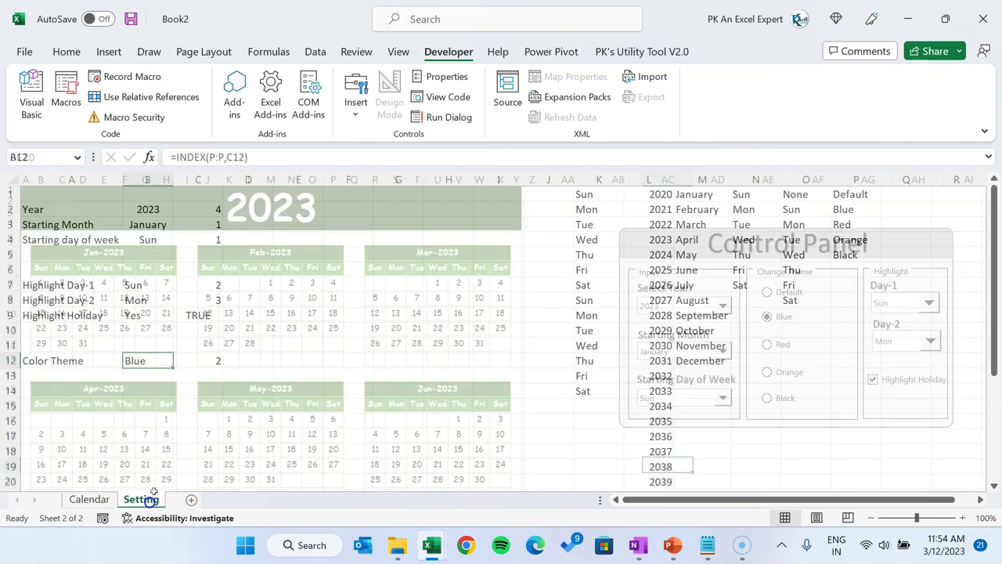
Step: For the year title A1:Y4 on the Calendar sheet, start a conditional formatting rule with the formula =Setting!$B$12="Blue"
{"action": "left_click", "coordinate": [94, 499]}
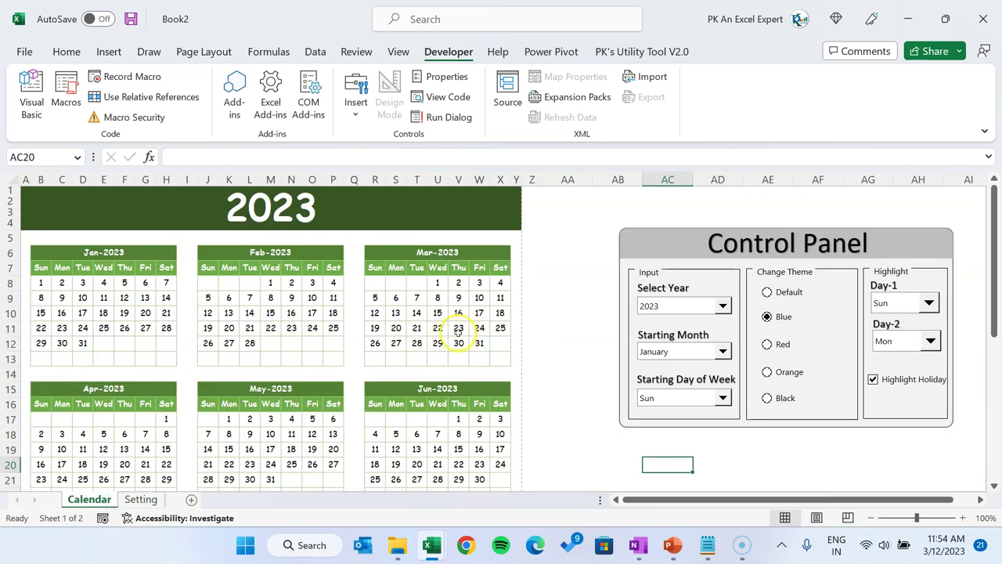
{"action": "left_click", "coordinate": [336, 199]}
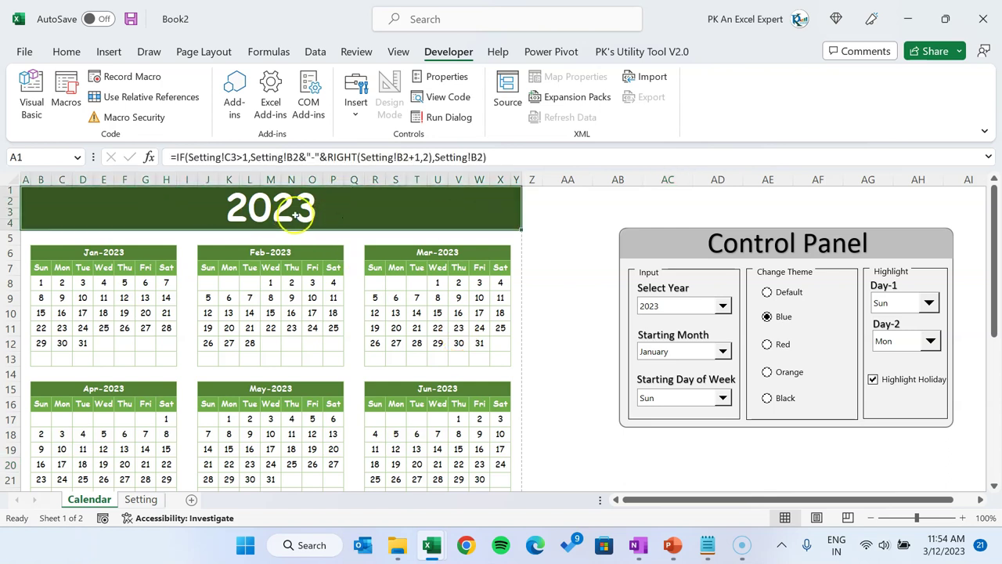
{"action": "key", "text": "alt+o"}
{"action": "key", "text": "d"}
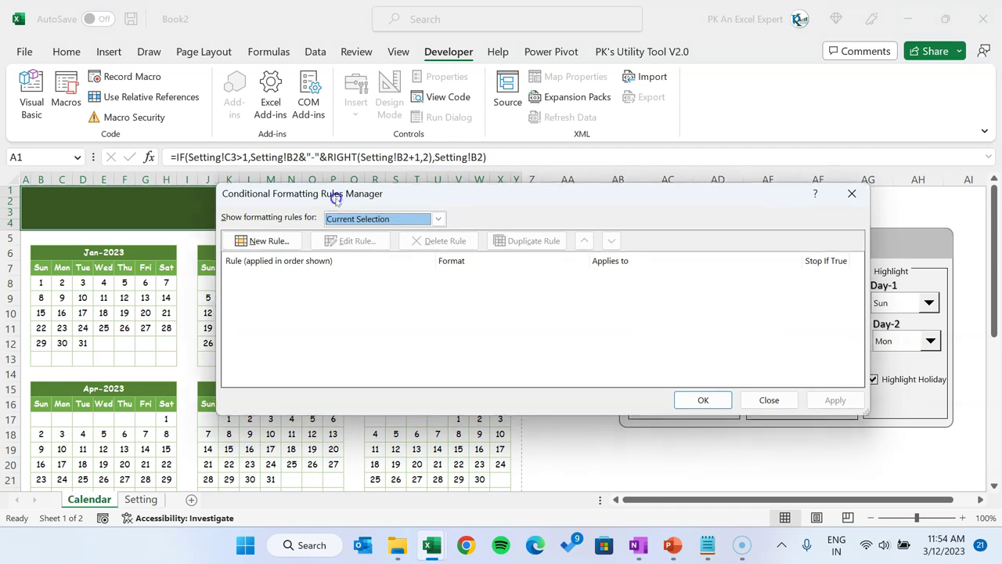
{"action": "key", "text": "alt+n"}
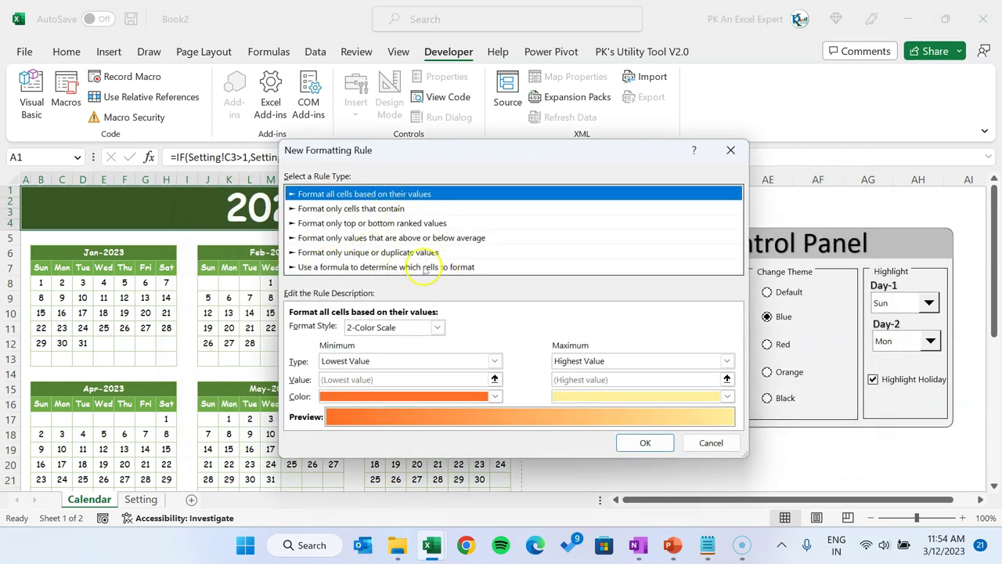
{"action": "left_click", "coordinate": [457, 268]}
{"action": "left_click", "coordinate": [362, 326]}
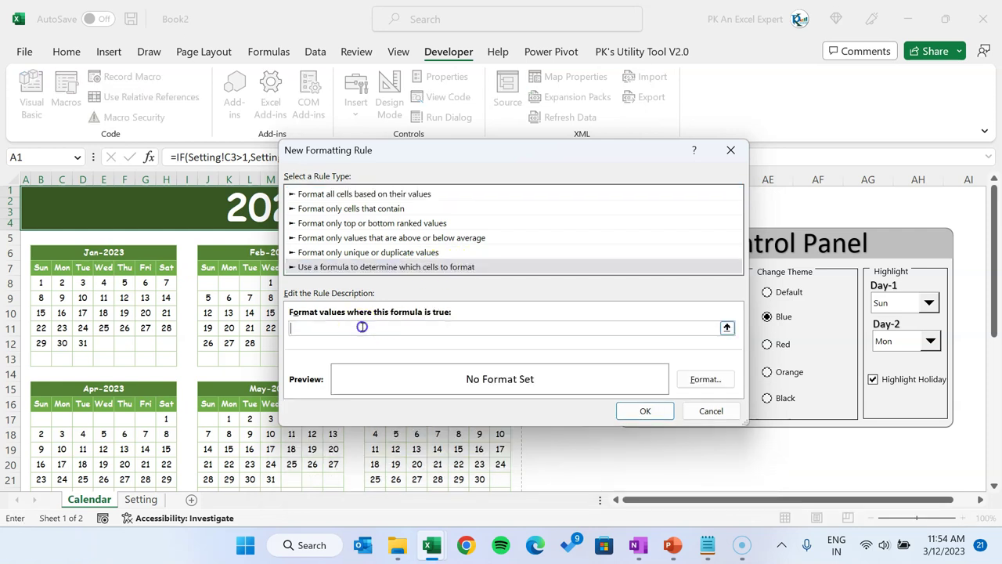
{"action": "left_click", "coordinate": [140, 498]}
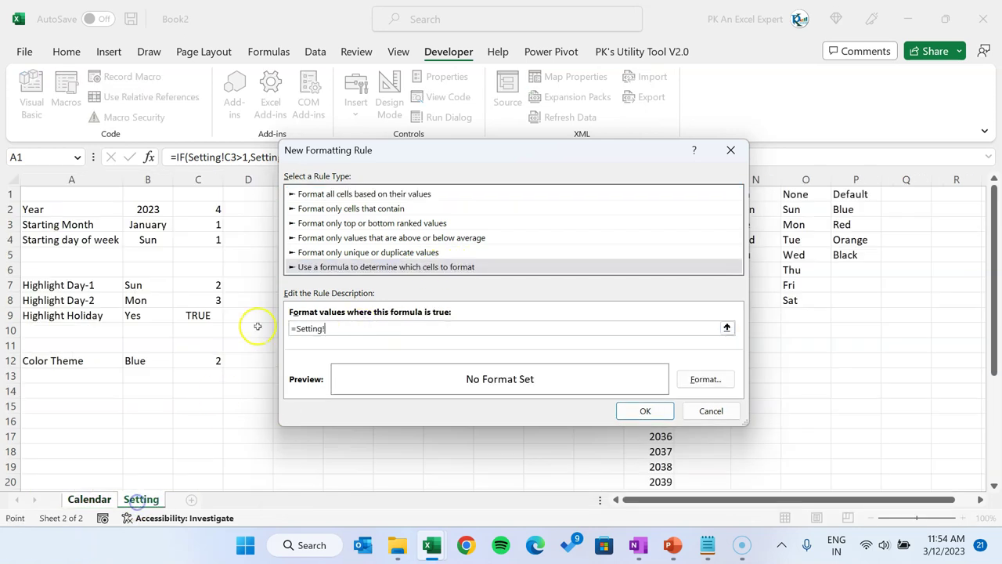
{"action": "left_click", "coordinate": [139, 362]}
{"action": "type", "text": "="}
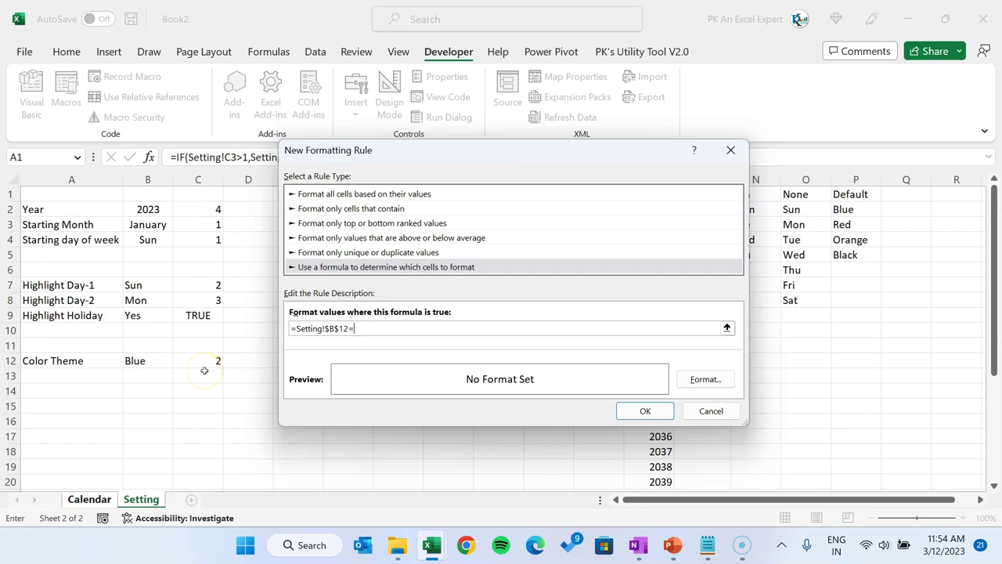
{"action": "key", "text": "Return"}
{"action": "key", "text": "Return"}
{"action": "type", "text": "\"Blue"}
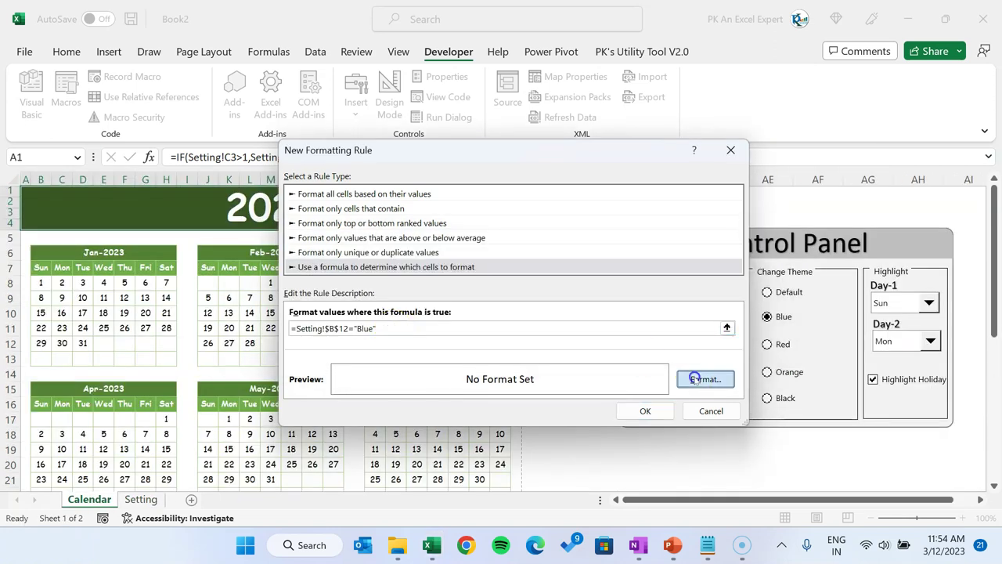
Step: Give the Blue theme rule a dark blue background fill and save the rule
{"action": "left_click", "coordinate": [705, 378]}
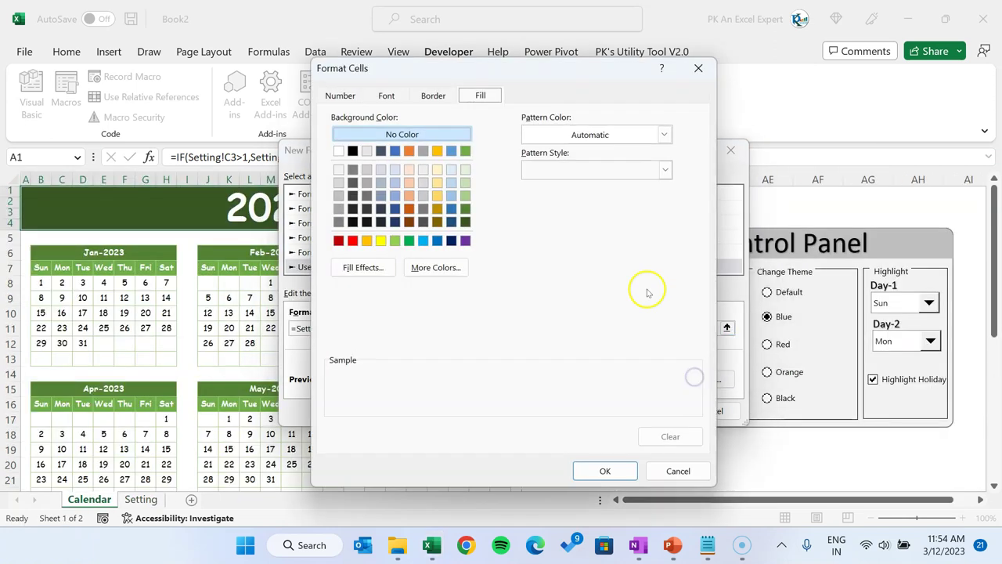
{"action": "left_click", "coordinate": [452, 223]}
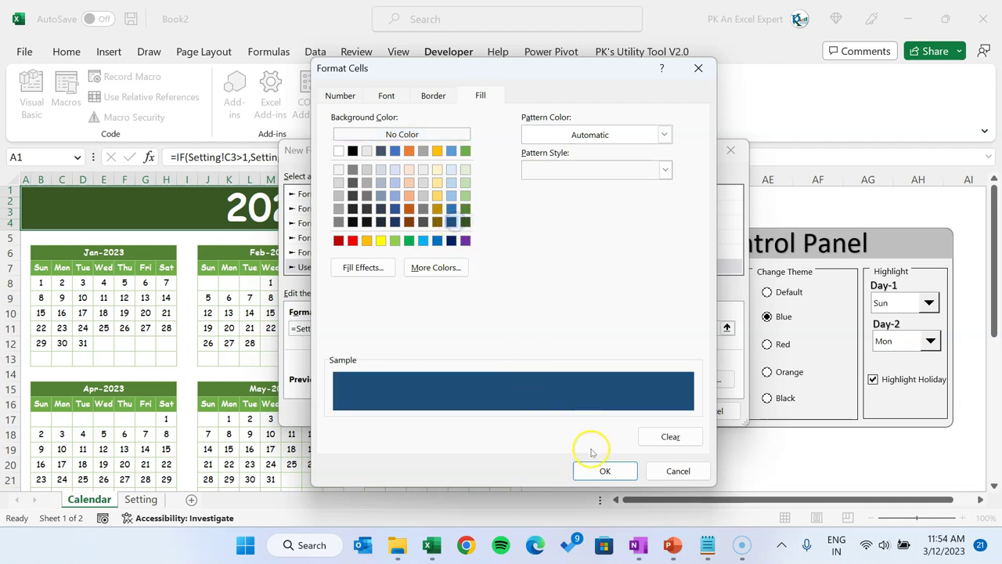
{"action": "left_click", "coordinate": [605, 471]}
{"action": "left_click", "coordinate": [644, 411]}
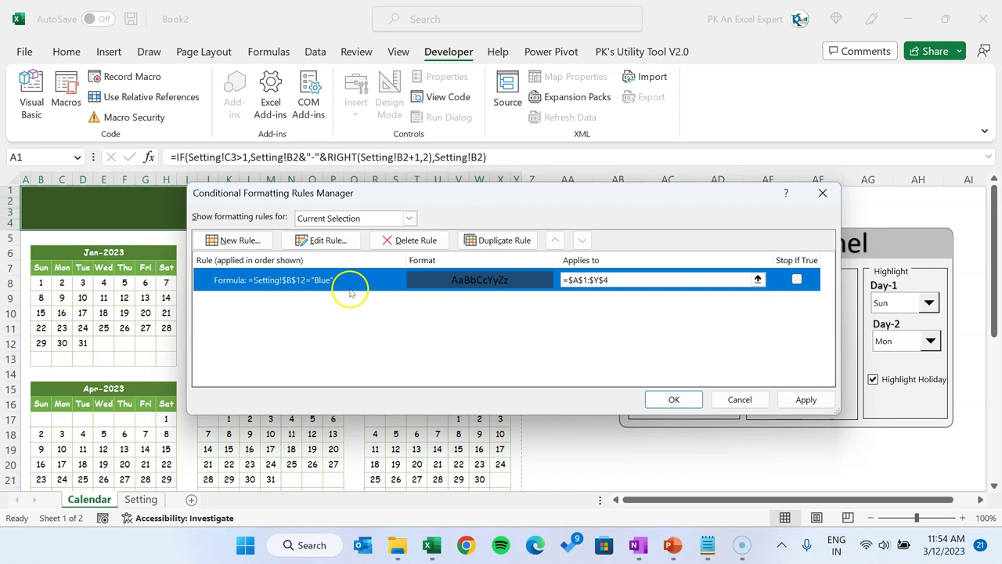
Step: Duplicate the year title's Blue theme rule three times
{"action": "left_click", "coordinate": [501, 242]}
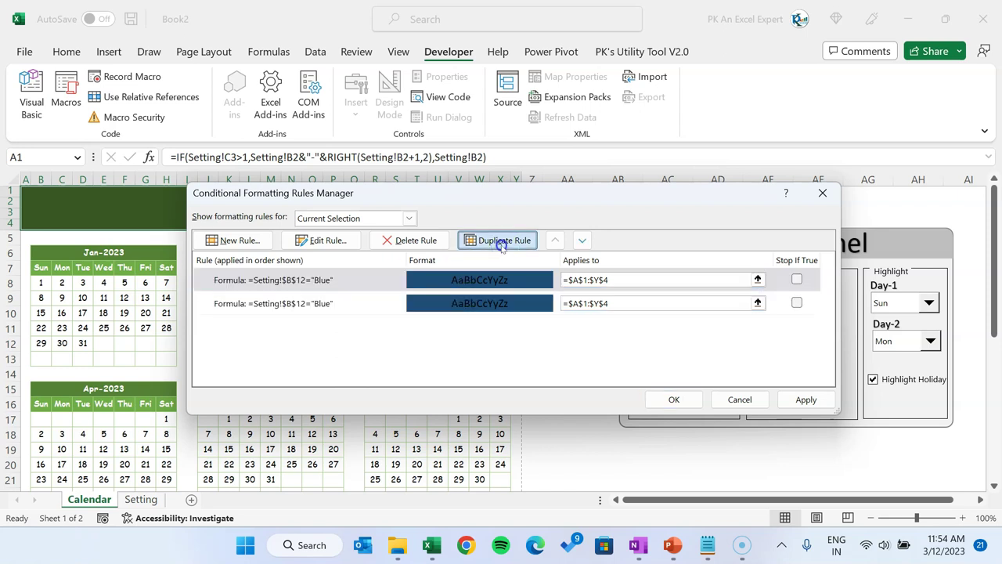
{"action": "left_click", "coordinate": [501, 242]}
{"action": "left_click", "coordinate": [501, 242]}
Step: Edit the third title rule to use the formula =Setting!$B$12="Black" and a black background fill
{"action": "left_click", "coordinate": [337, 326]}
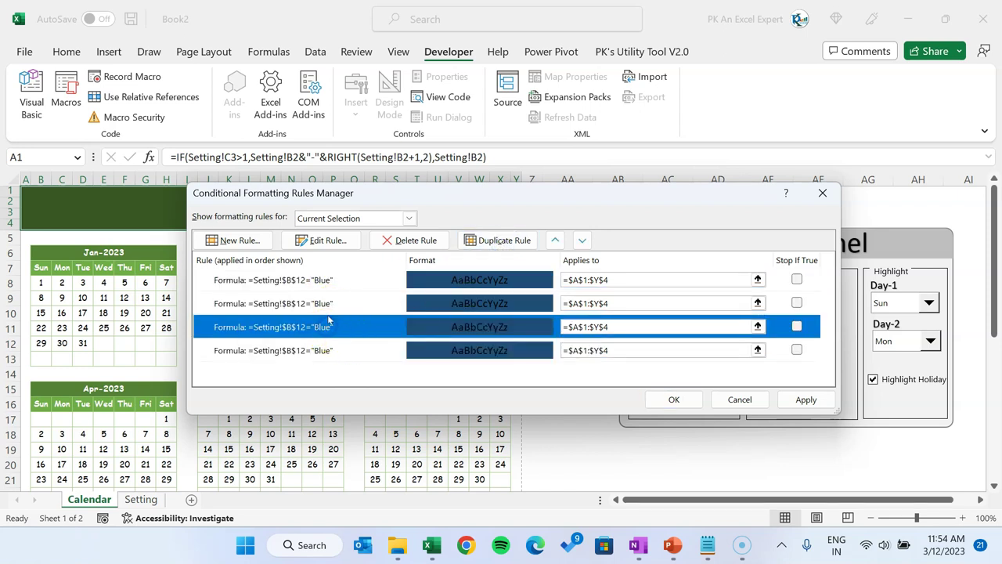
{"action": "left_click", "coordinate": [347, 241]}
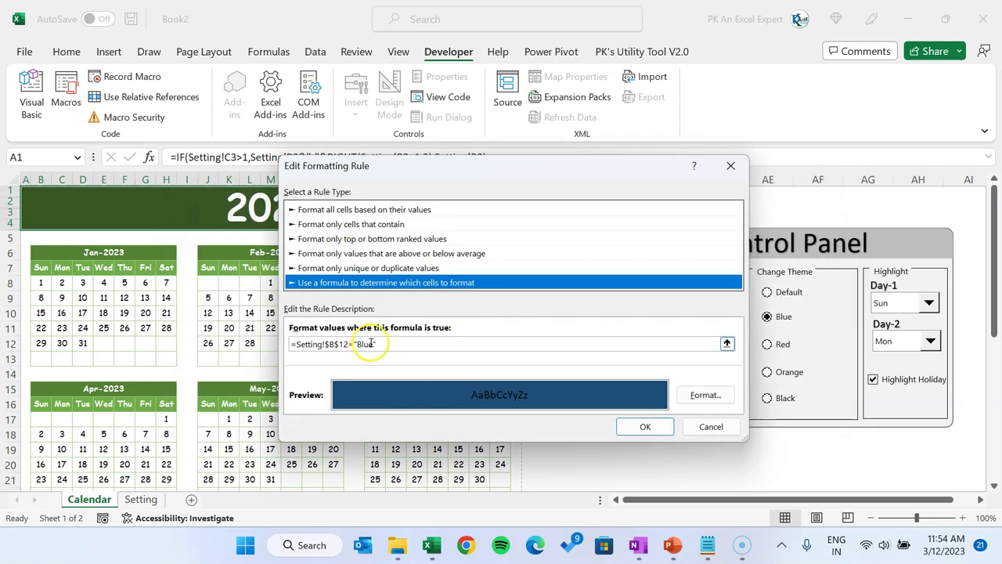
{"action": "left_click", "coordinate": [368, 344]}
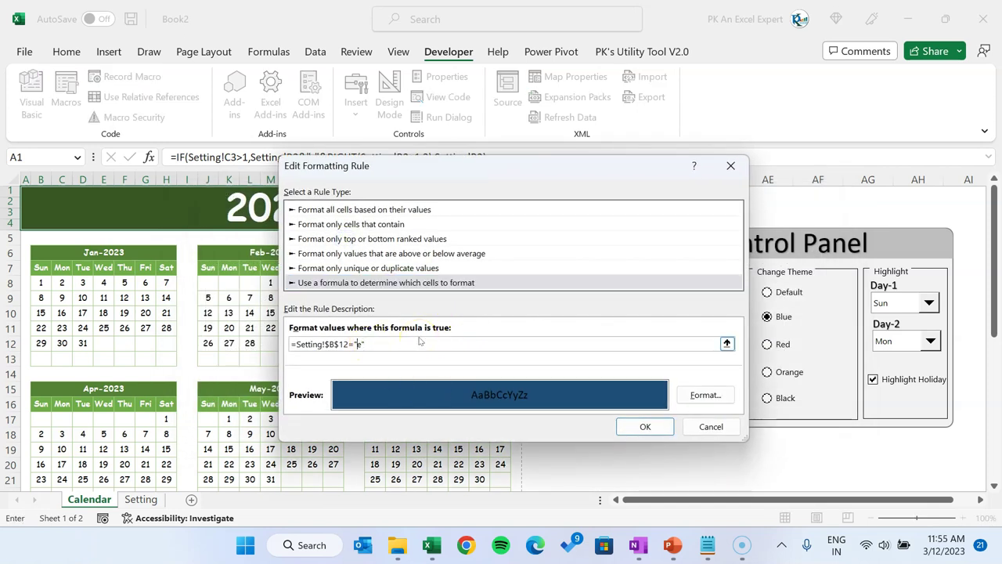
{"action": "left_click", "coordinate": [705, 395]}
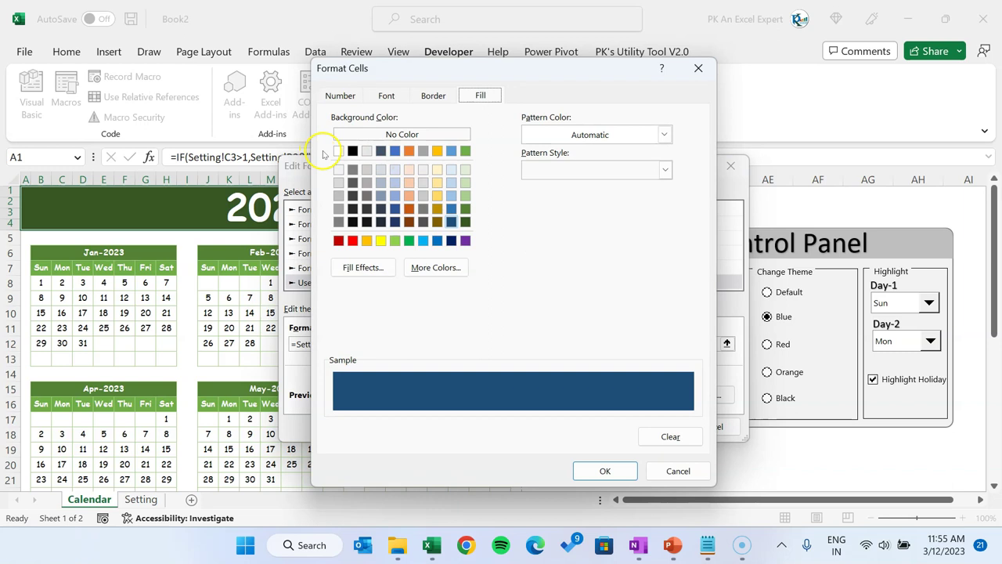
{"action": "left_click", "coordinate": [353, 151]}
{"action": "left_click", "coordinate": [615, 468]}
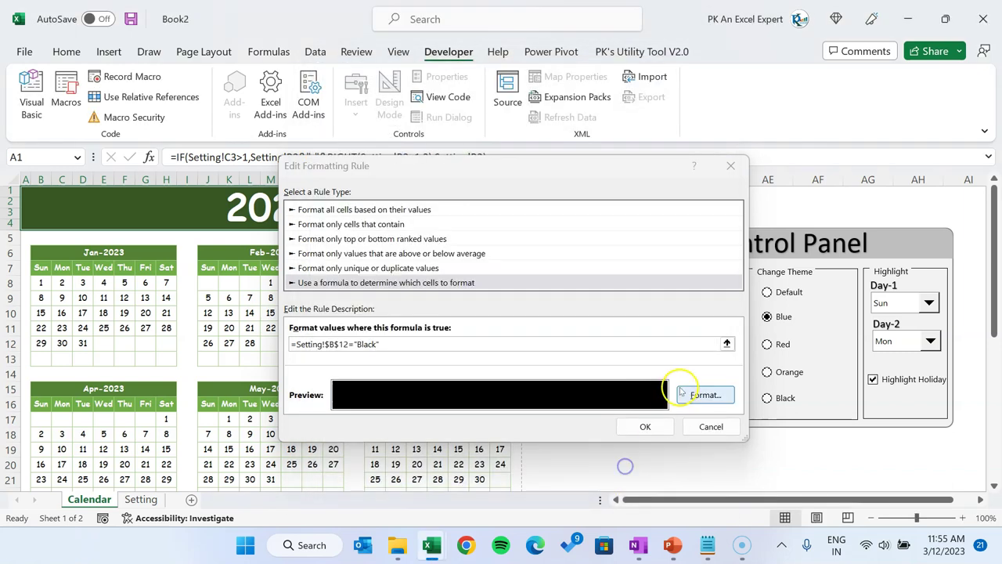
{"action": "left_click", "coordinate": [658, 425]}
Step: Edit the second title rule to use the formula =Setting!$B$12="Red" and a dark red background fill
{"action": "left_click", "coordinate": [329, 301]}
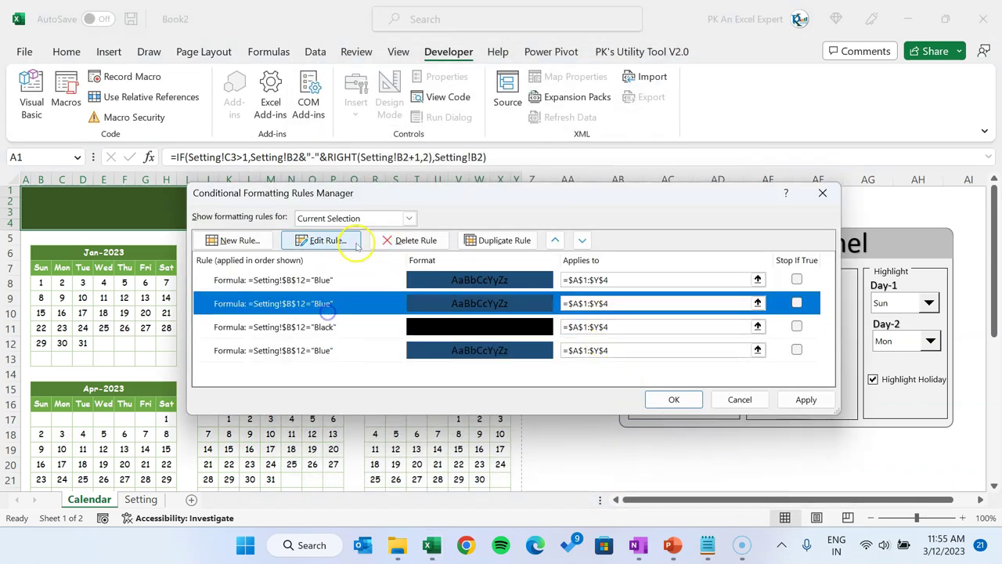
{"action": "left_click", "coordinate": [329, 237]}
{"action": "left_click", "coordinate": [372, 343]}
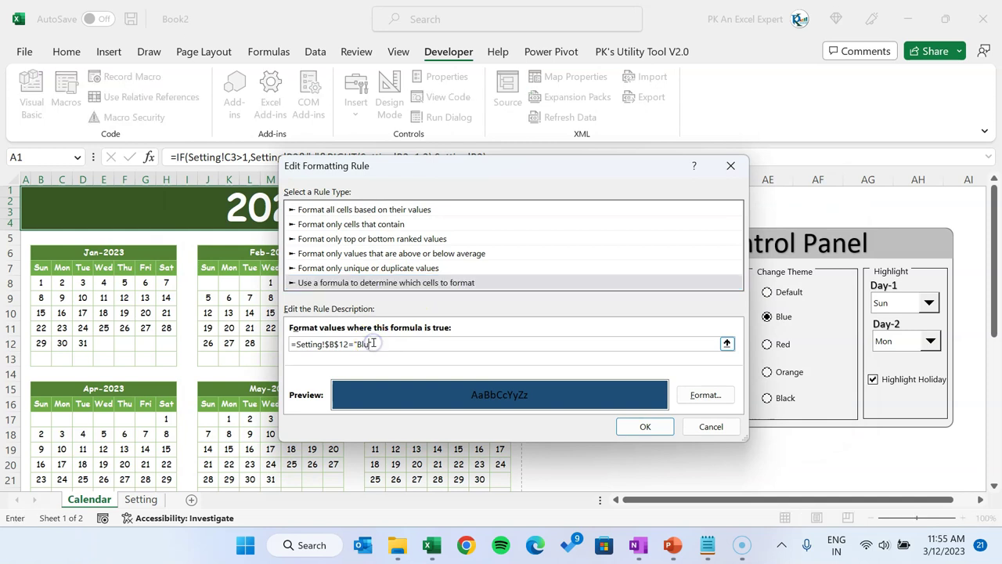
{"action": "type", "text": "Red"}
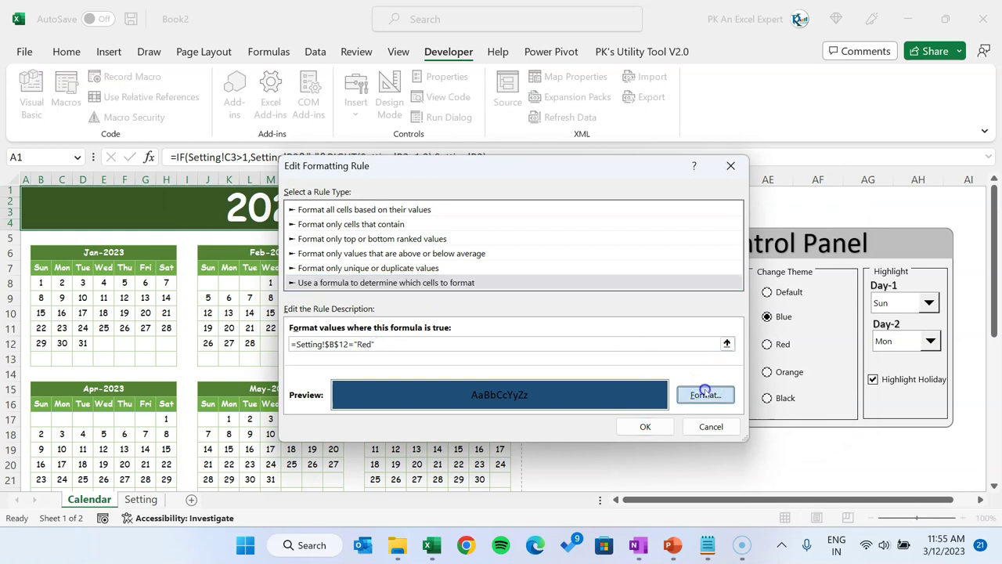
{"action": "left_click", "coordinate": [705, 395]}
{"action": "left_click", "coordinate": [339, 240]}
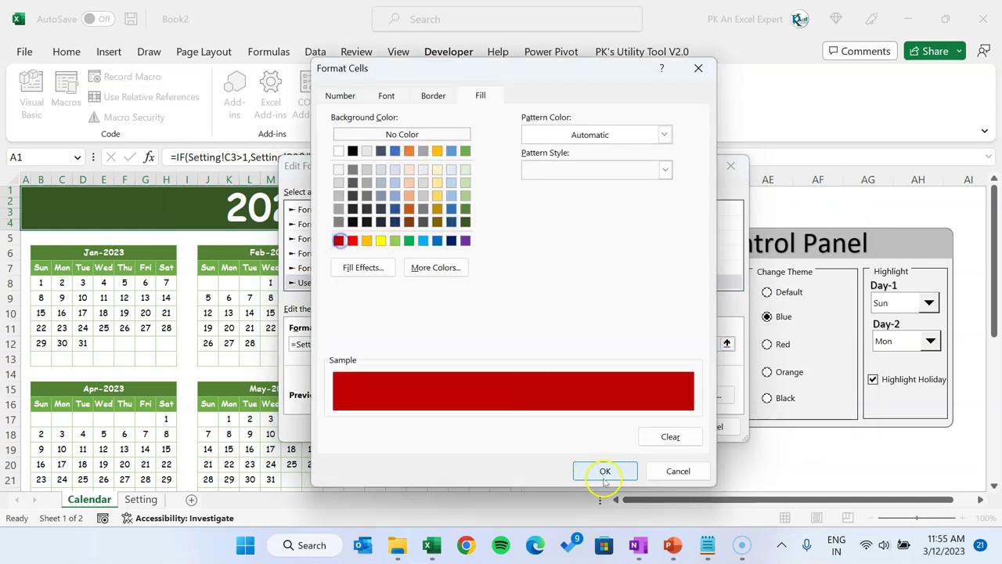
{"action": "left_click", "coordinate": [605, 471]}
{"action": "left_click", "coordinate": [640, 423]}
Step: Turn the first title rule into the Orange theme rule with a dark orange-brown fill and apply all the rules
{"action": "left_click", "coordinate": [278, 281]}
{"action": "left_click", "coordinate": [327, 240]}
{"action": "left_click", "coordinate": [374, 344]}
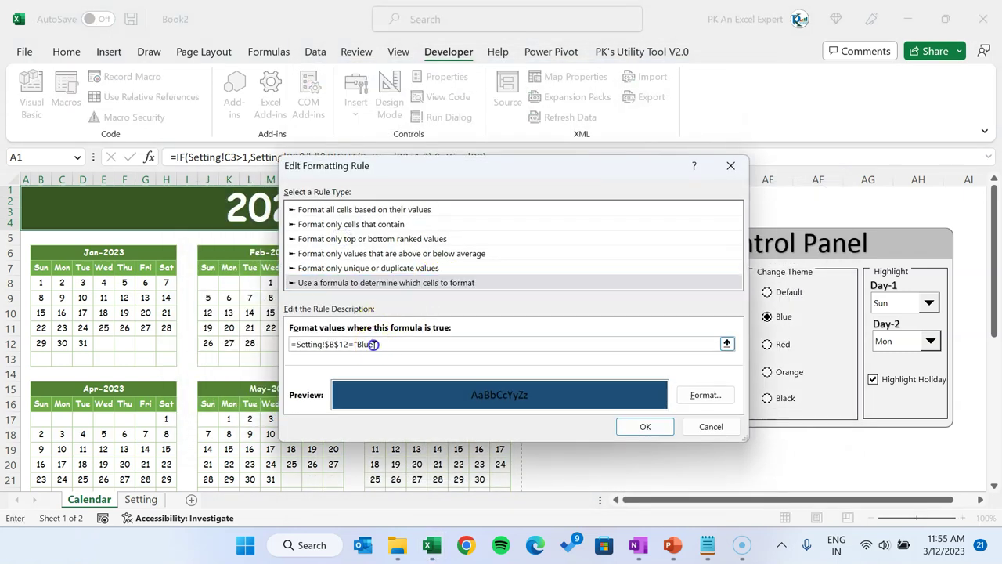
{"action": "left_click", "coordinate": [718, 398]}
{"action": "left_click", "coordinate": [411, 222]}
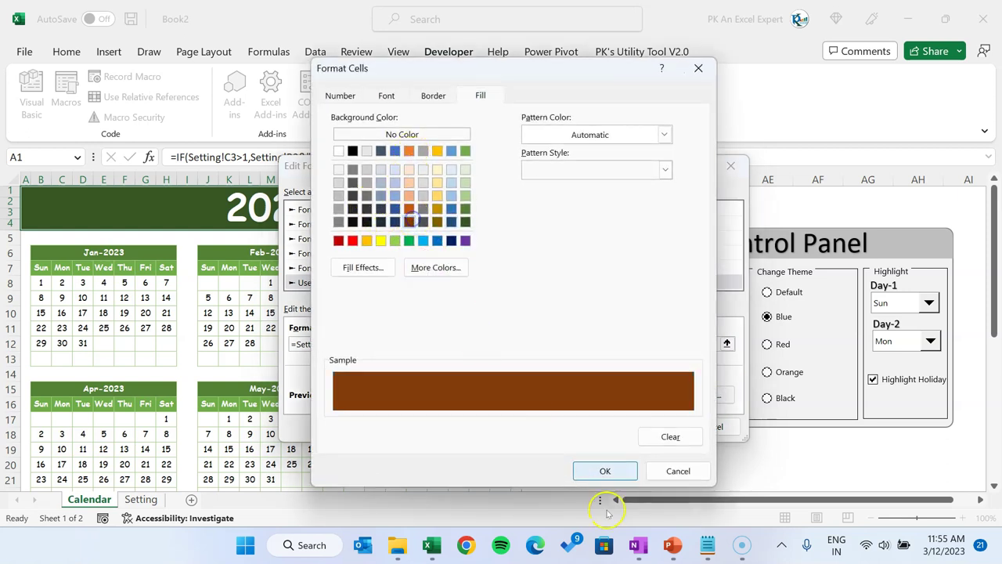
{"action": "left_click", "coordinate": [605, 470]}
{"action": "left_click", "coordinate": [638, 425]}
{"action": "left_click", "coordinate": [806, 399]}
{"action": "left_click", "coordinate": [673, 400]}
Step: Test the year title's fill by switching the control panel theme to Default, Red and Black
{"action": "left_click", "coordinate": [698, 468]}
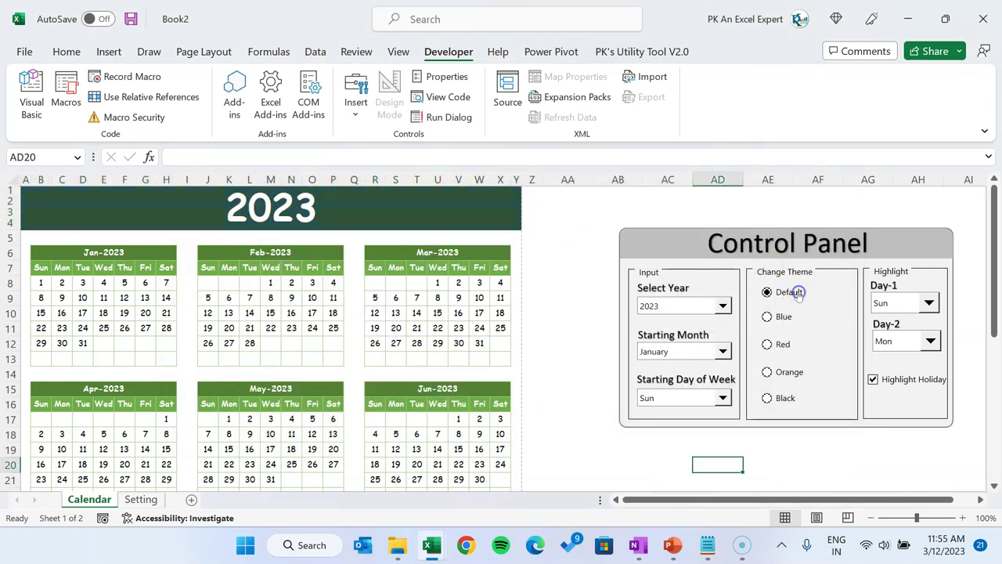
{"action": "left_click", "coordinate": [769, 345]}
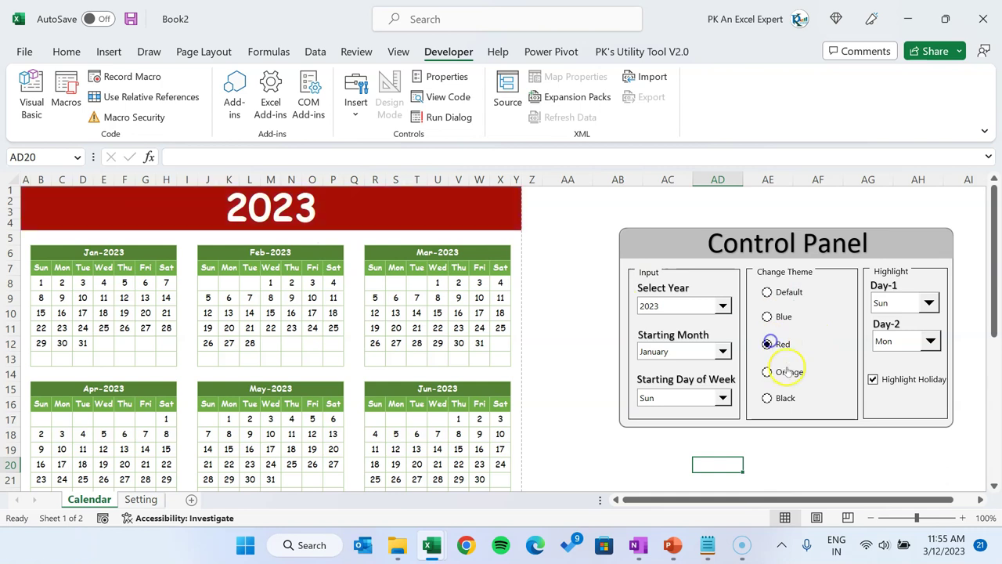
{"action": "left_click", "coordinate": [781, 399]}
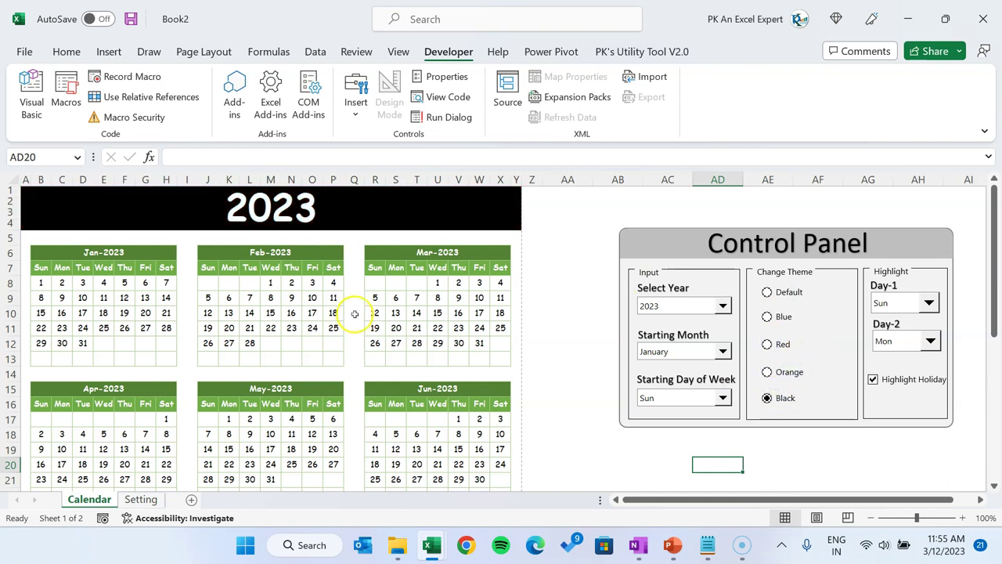
Step: For the January block B6:H13, start a conditional formatting rule with the formula =Setting!$B$12="Blue"
{"action": "left_click_drag", "start_coordinate": [95, 252], "coordinate": [112, 347]}
{"action": "left_click", "coordinate": [124, 252]}
{"action": "left_click_drag", "start_coordinate": [124, 252], "coordinate": [134, 347]}
{"action": "left_click_drag", "start_coordinate": [138, 262], "coordinate": [143, 353]}
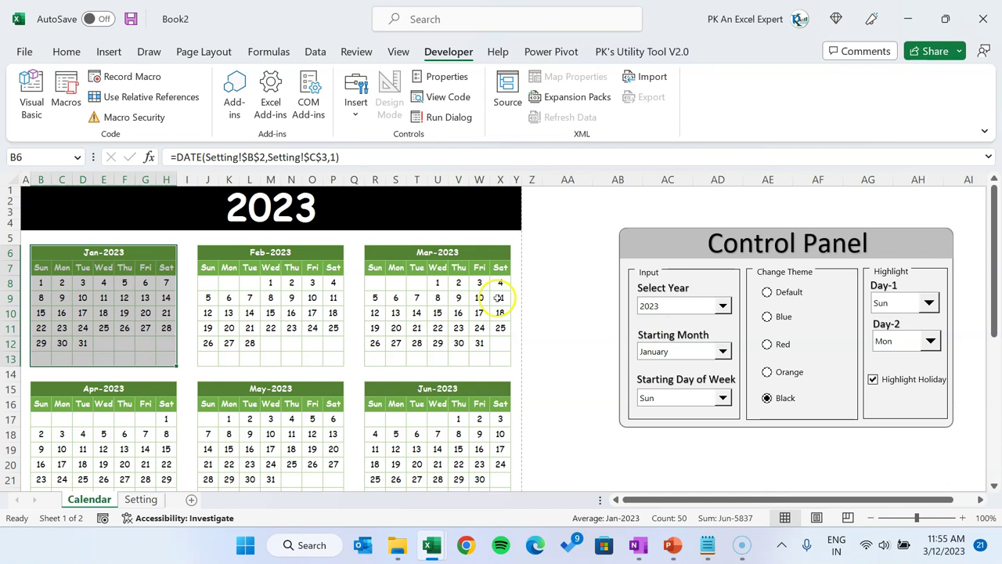
{"action": "left_click_drag", "start_coordinate": [94, 254], "coordinate": [117, 355]}
{"action": "key", "text": "alt+o"}
{"action": "key", "text": "d"}
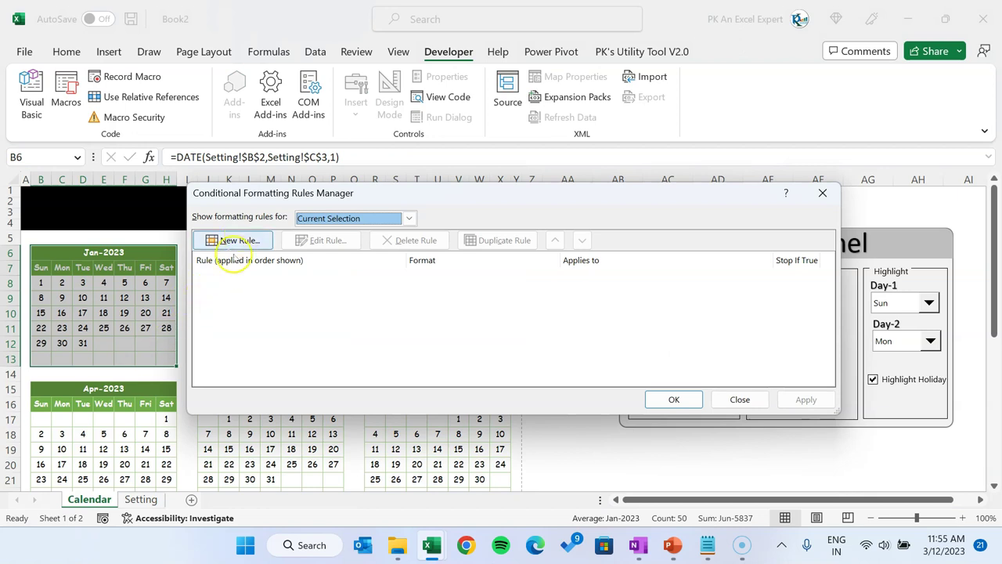
{"action": "left_click", "coordinate": [227, 240]}
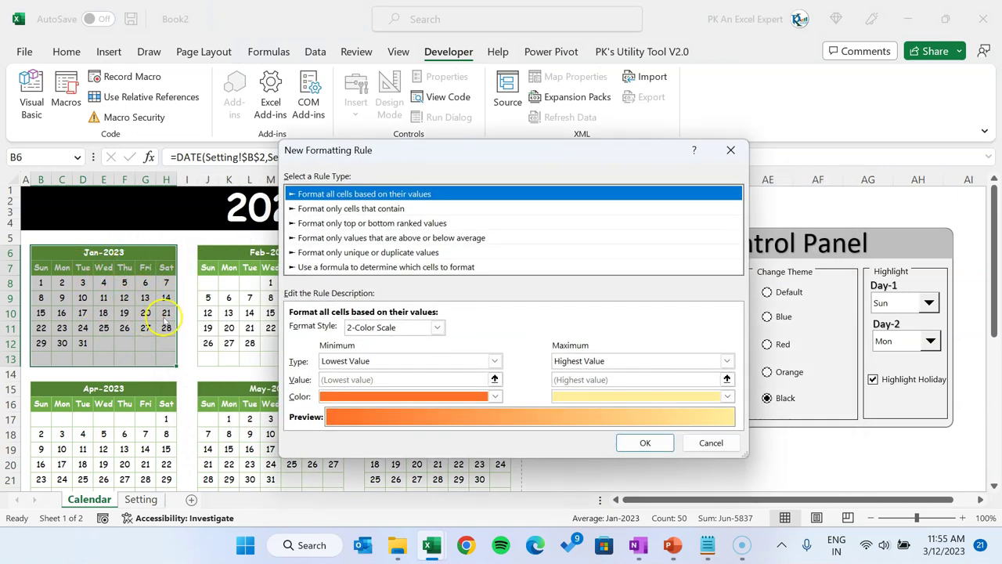
{"action": "left_click", "coordinate": [386, 267]}
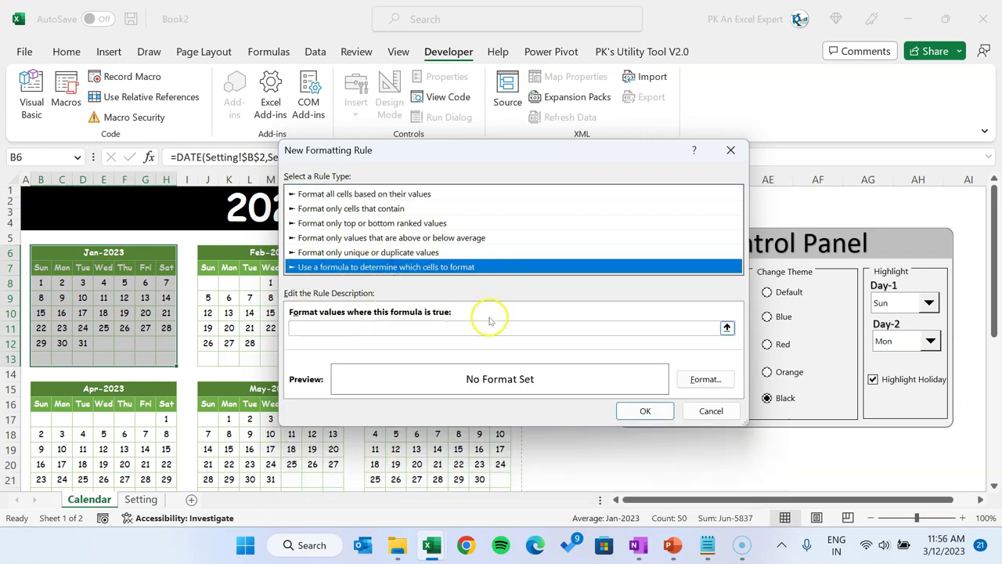
{"action": "left_click", "coordinate": [437, 326]}
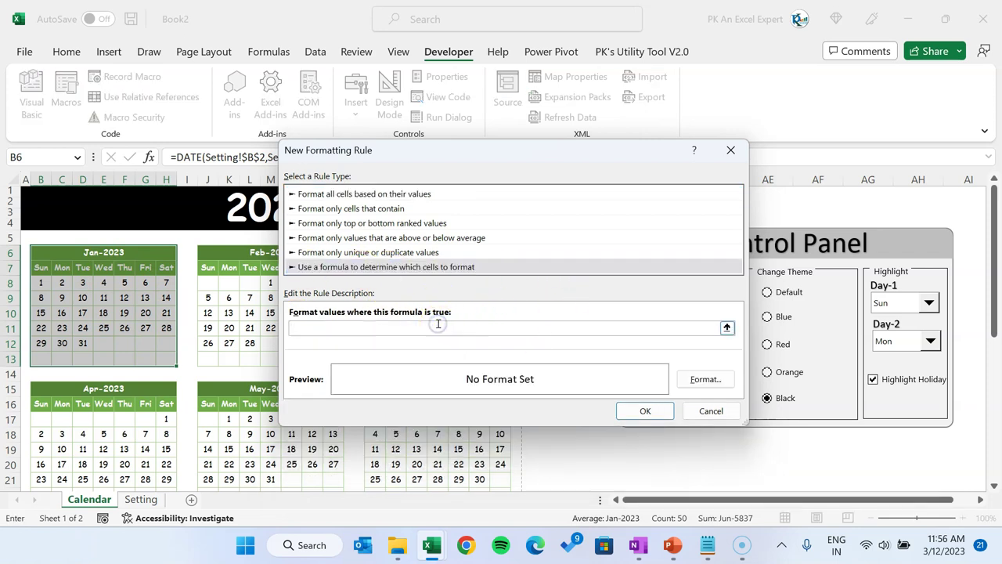
{"action": "left_click", "coordinate": [141, 499]}
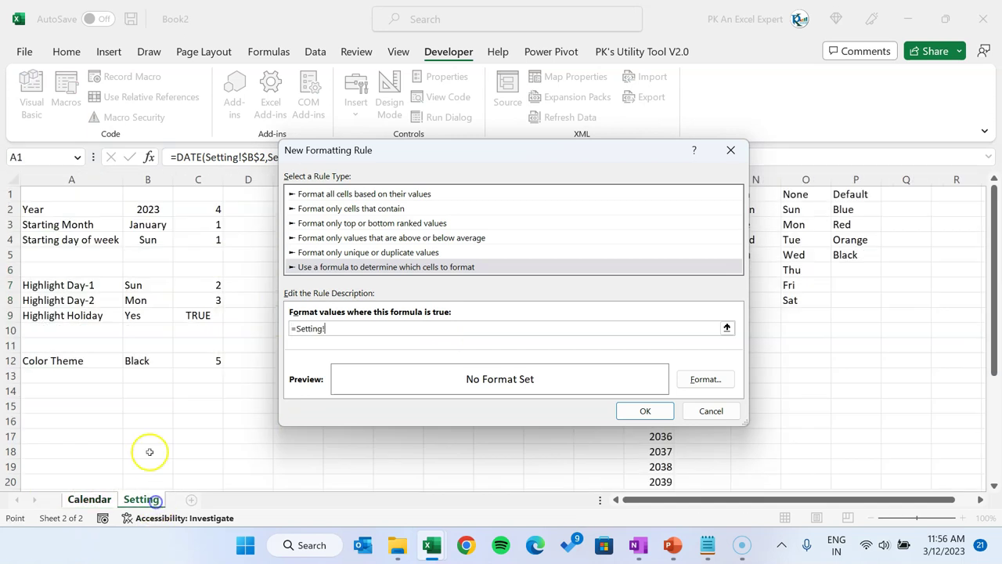
{"action": "left_click", "coordinate": [142, 362]}
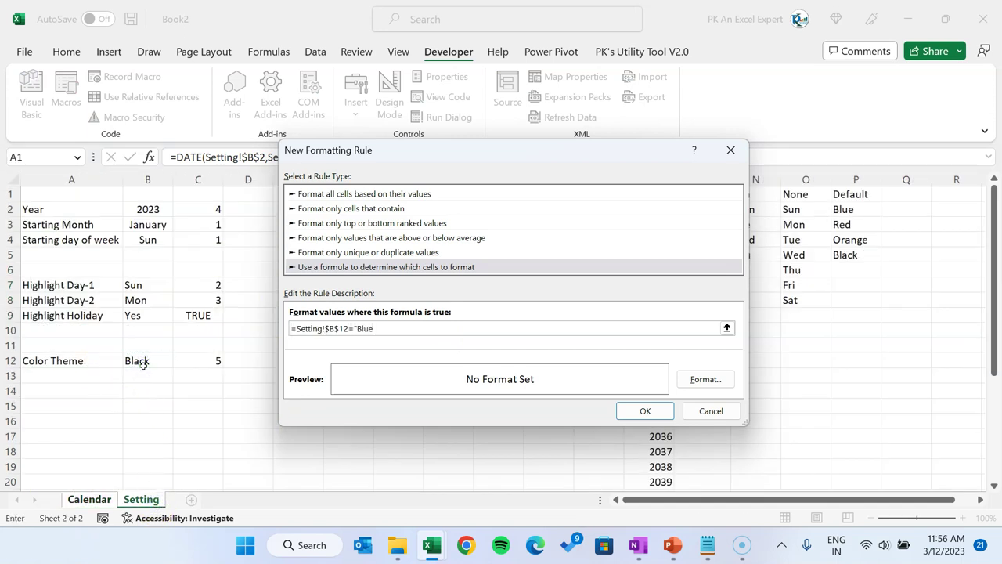
Step: Give the January block's Blue theme rule a light blue outline border and save the rule
{"action": "left_click", "coordinate": [701, 380]}
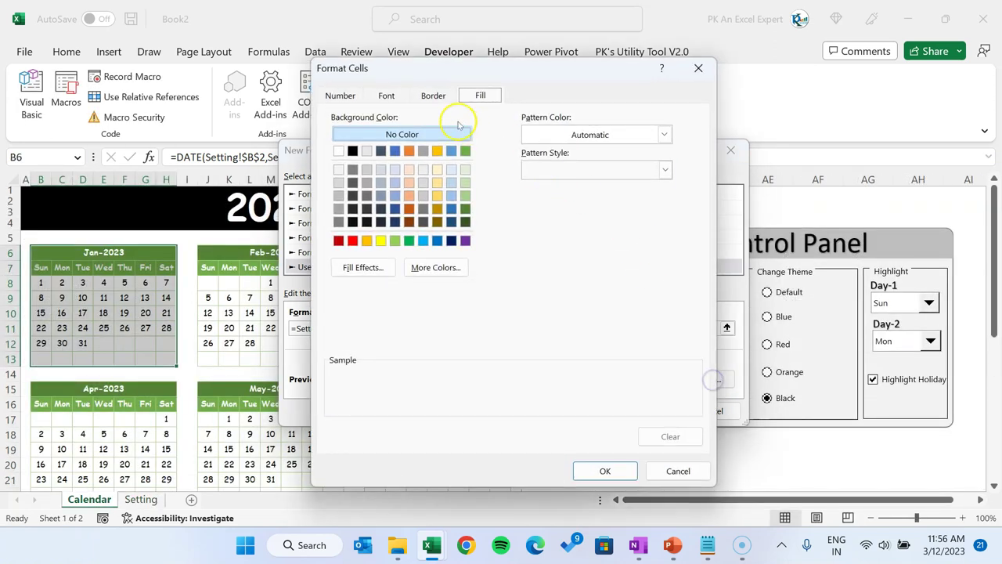
{"action": "left_click", "coordinate": [433, 95]}
{"action": "left_click", "coordinate": [372, 268]}
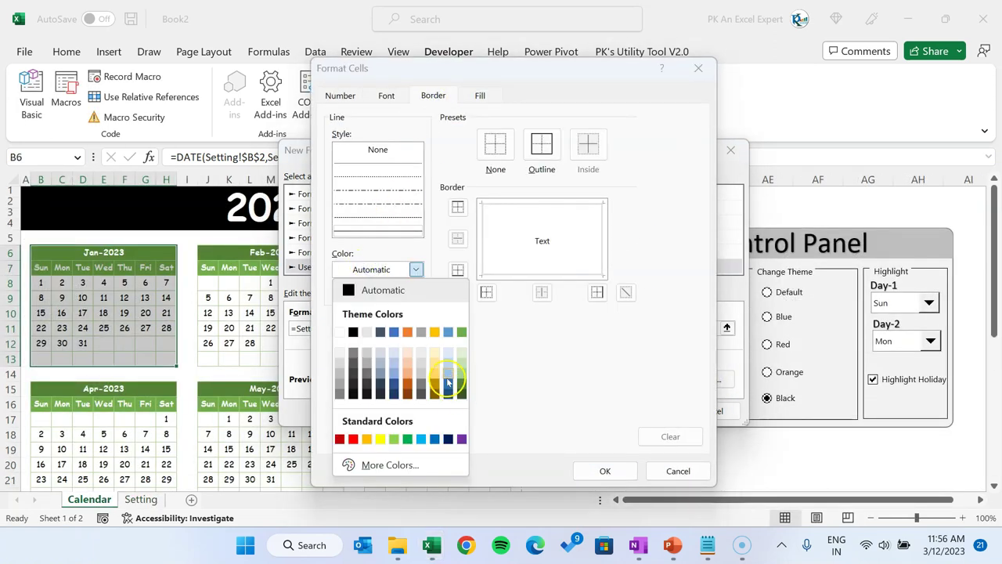
{"action": "left_click", "coordinate": [447, 374]}
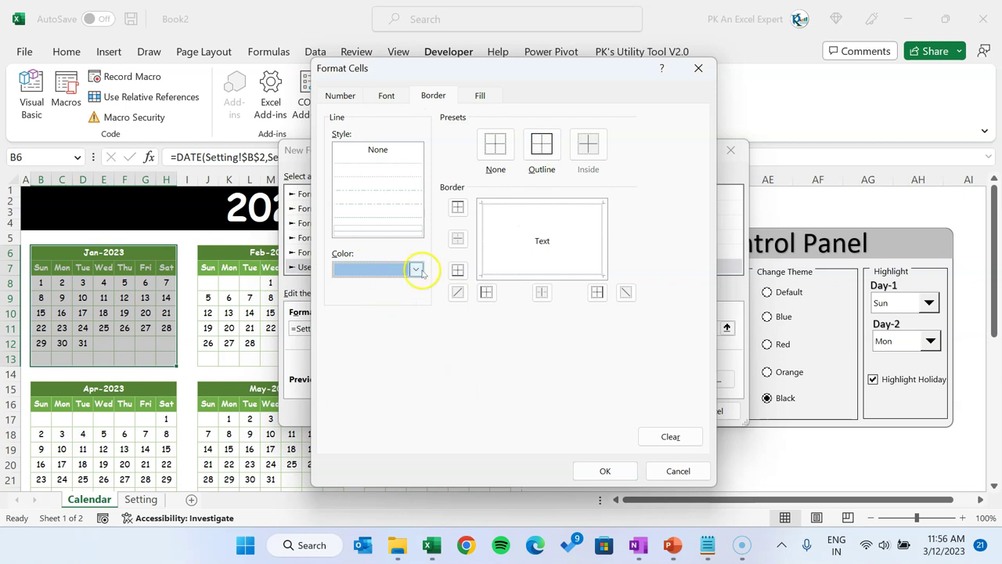
{"action": "left_click", "coordinate": [543, 146]}
{"action": "left_click", "coordinate": [595, 470]}
{"action": "left_click", "coordinate": [650, 411]}
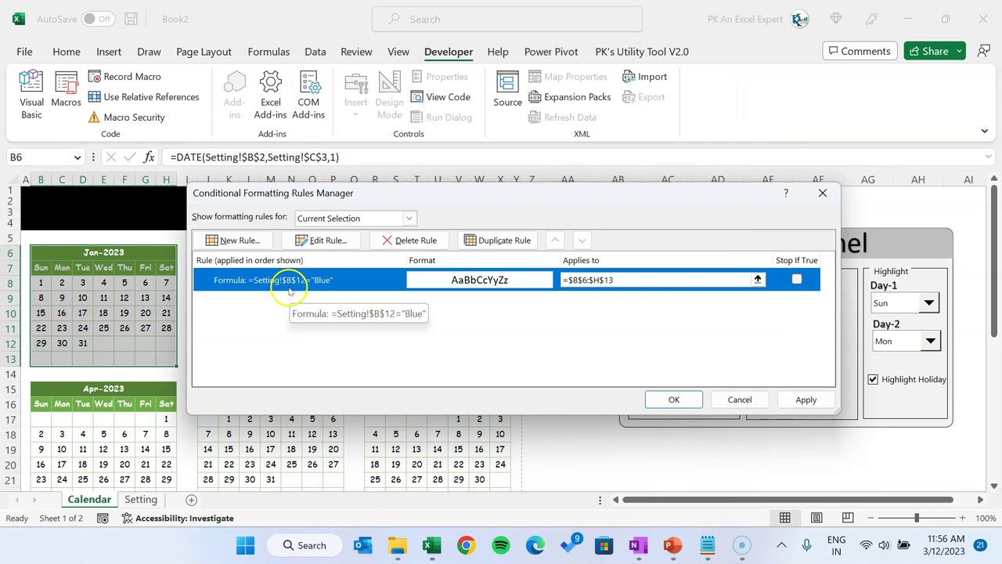
Step: Duplicate the January block's Blue border rule three times
{"action": "left_click", "coordinate": [501, 240]}
{"action": "left_click", "coordinate": [501, 240]}
{"action": "left_click", "coordinate": [501, 240]}
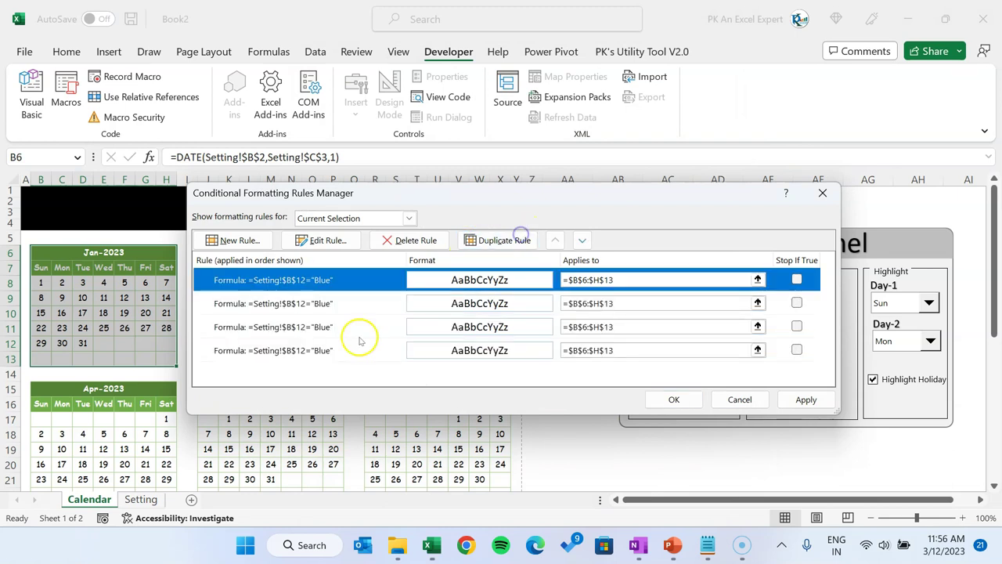
Step: Change the duplicated January rules to Red, Black and Orange with matching border colors, and apply them
{"action": "left_click", "coordinate": [368, 327]}
{"action": "left_click", "coordinate": [342, 242]}
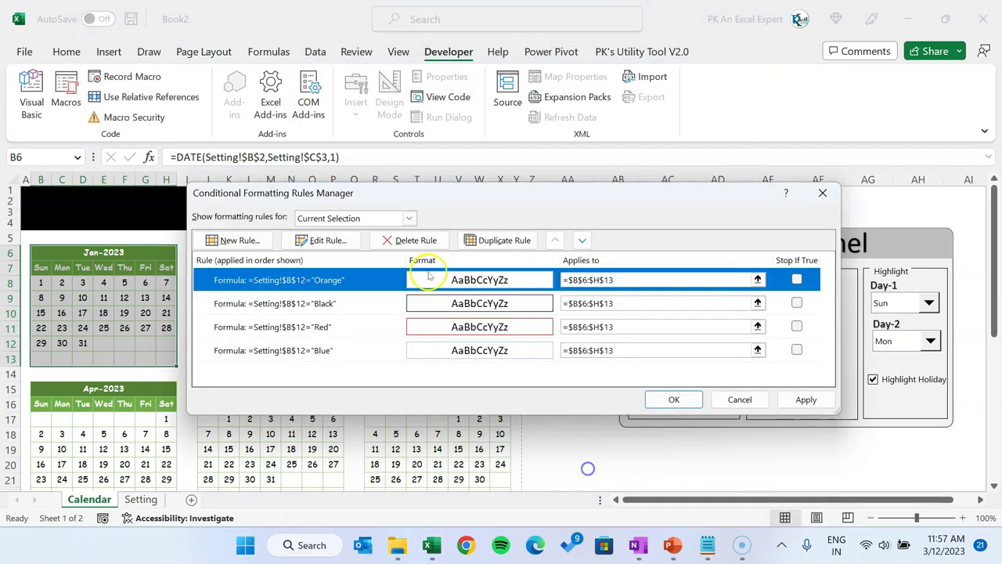
{"action": "left_click", "coordinate": [806, 399]}
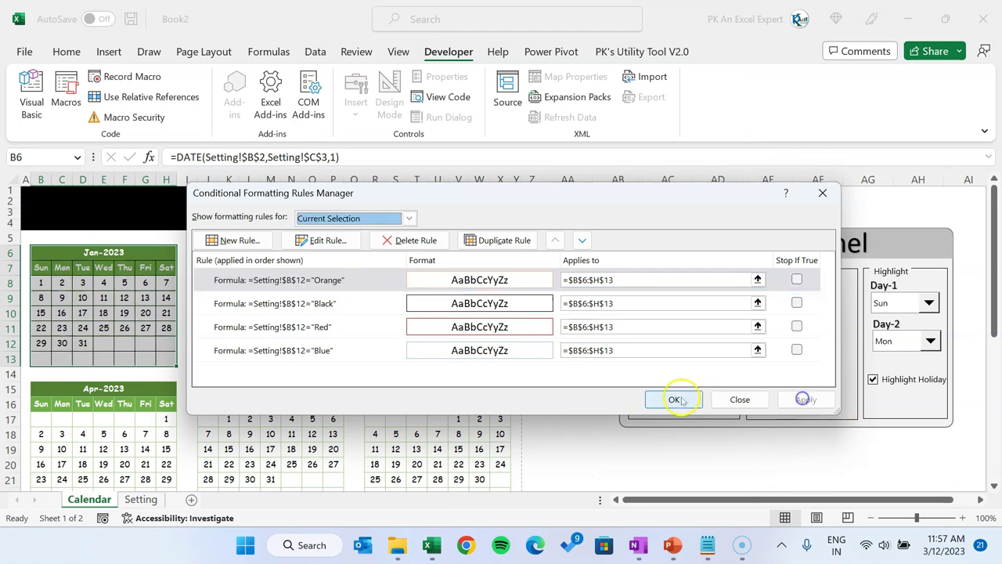
{"action": "left_click", "coordinate": [674, 399]}
Step: Test the January block's borders by cycling through the control panel themes, ending on Blue
{"action": "left_click", "coordinate": [562, 328]}
{"action": "left_click", "coordinate": [787, 292]}
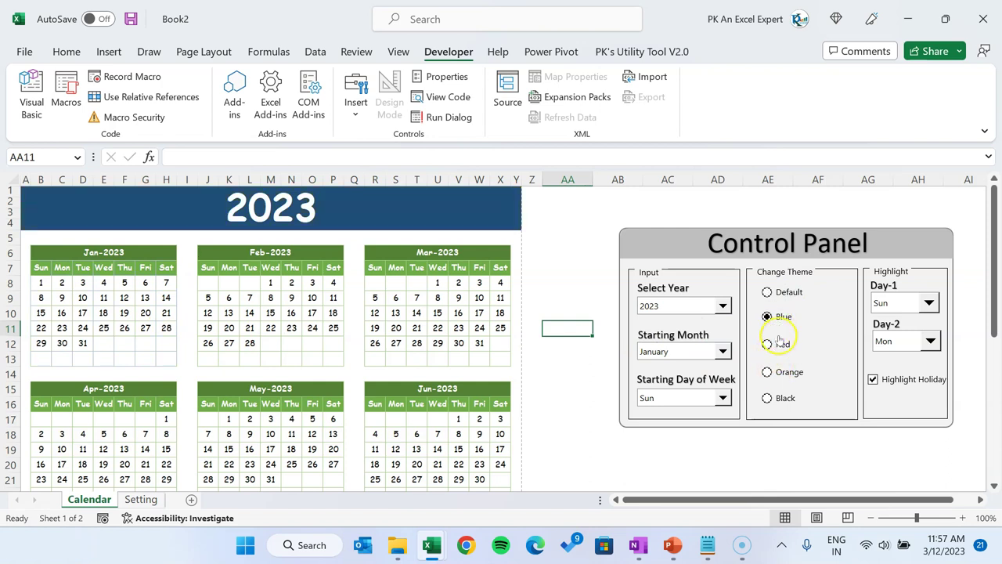
{"action": "left_click", "coordinate": [779, 346]}
{"action": "left_click", "coordinate": [778, 372]}
{"action": "left_click", "coordinate": [778, 398]}
{"action": "left_click", "coordinate": [779, 316]}
Step: Start a formula-based conditional formatting rule for the January header cell, using =Setting!$B$12="Blue"
{"action": "left_click", "coordinate": [69, 252]}
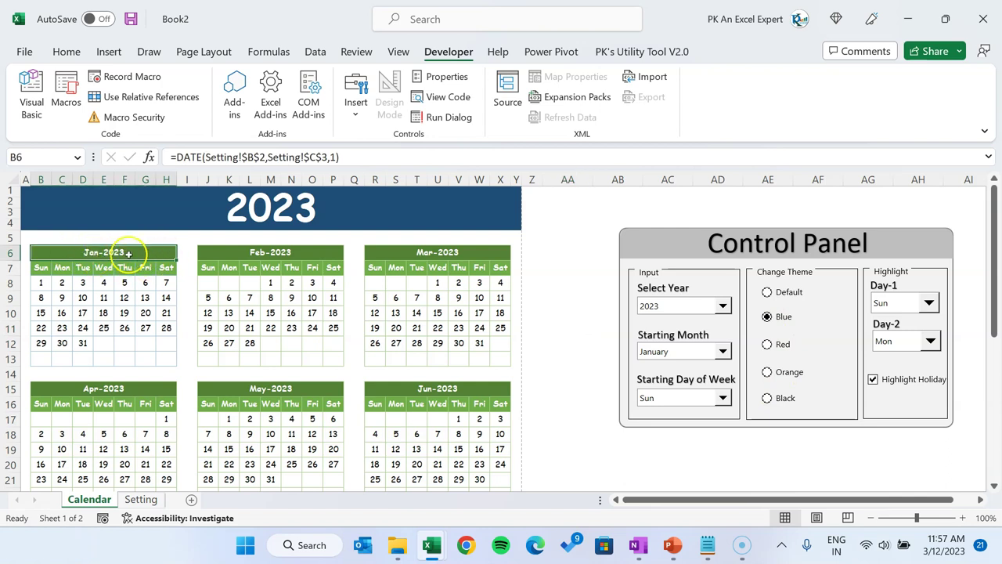
{"action": "key", "text": "alt+o"}
{"action": "key", "text": "d"}
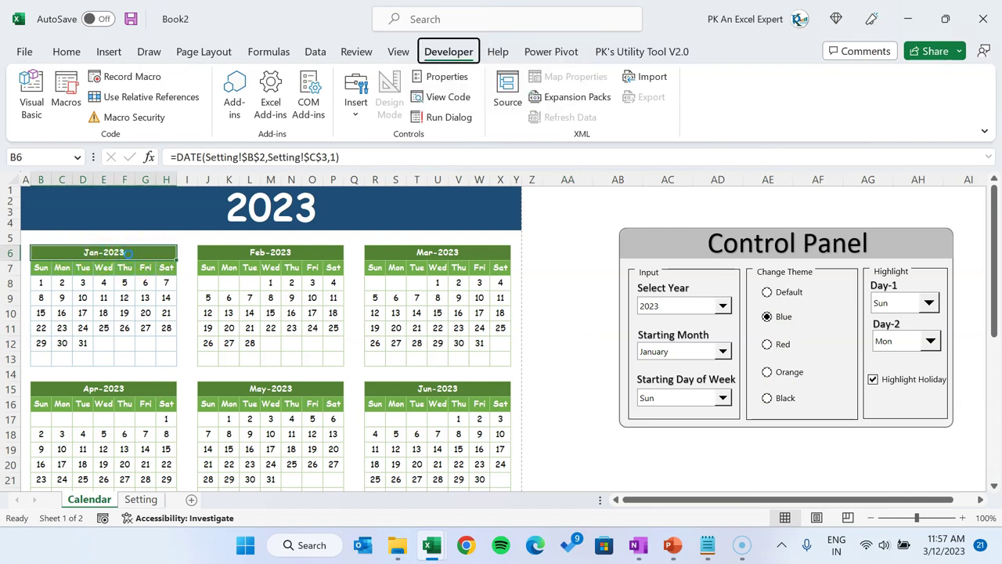
{"action": "left_click", "coordinate": [255, 243]}
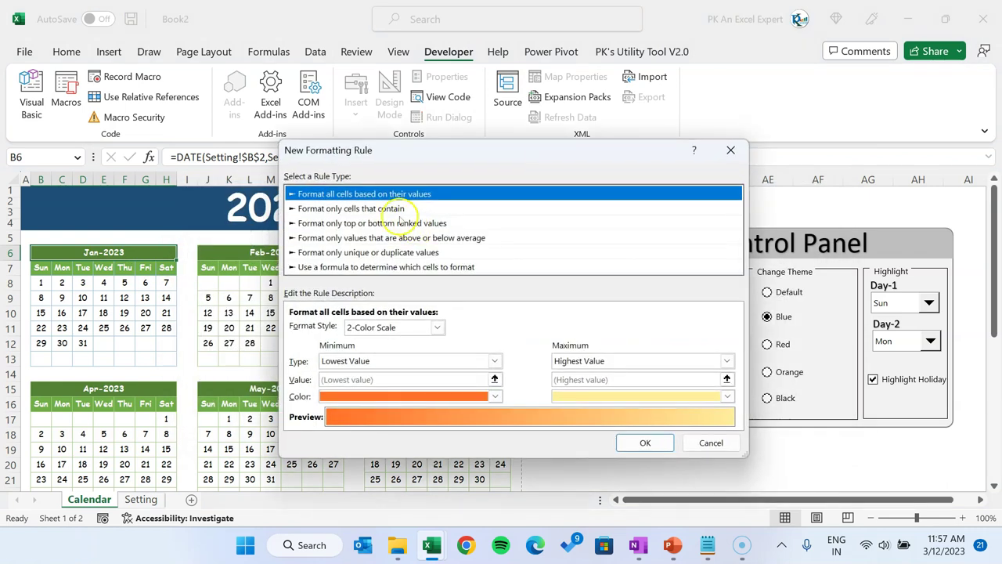
{"action": "left_click", "coordinate": [421, 268]}
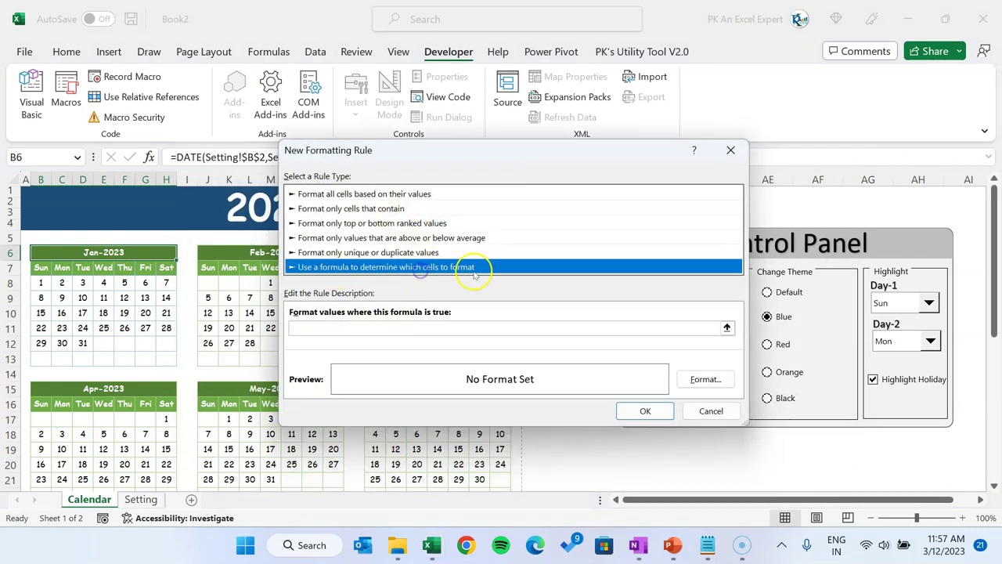
{"action": "left_click", "coordinate": [425, 329]}
{"action": "left_click", "coordinate": [141, 499]}
{"action": "left_click", "coordinate": [141, 360]}
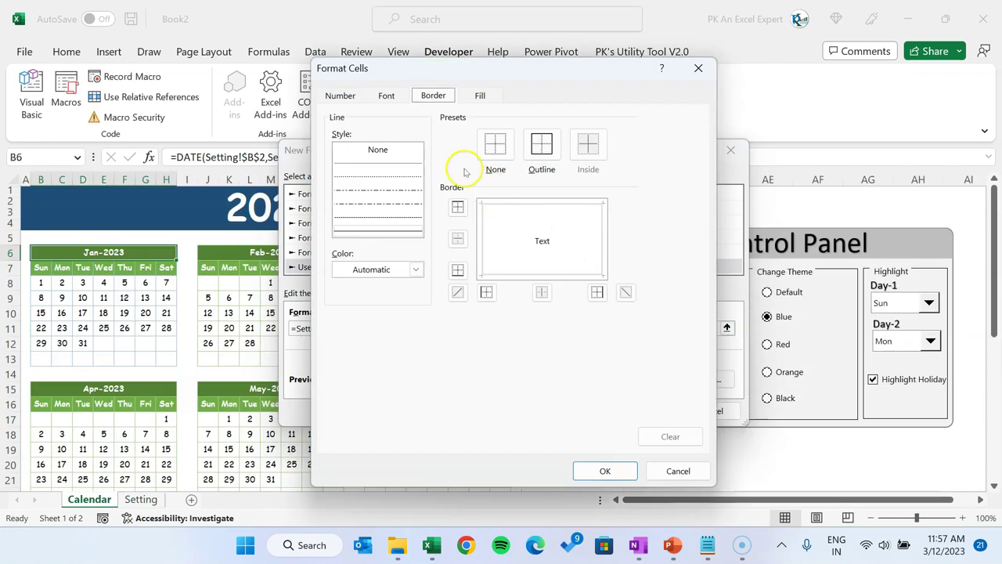
Step: Give the January header's Blue rule a medium-dark blue fill and save the rule
{"action": "left_click", "coordinate": [480, 95]}
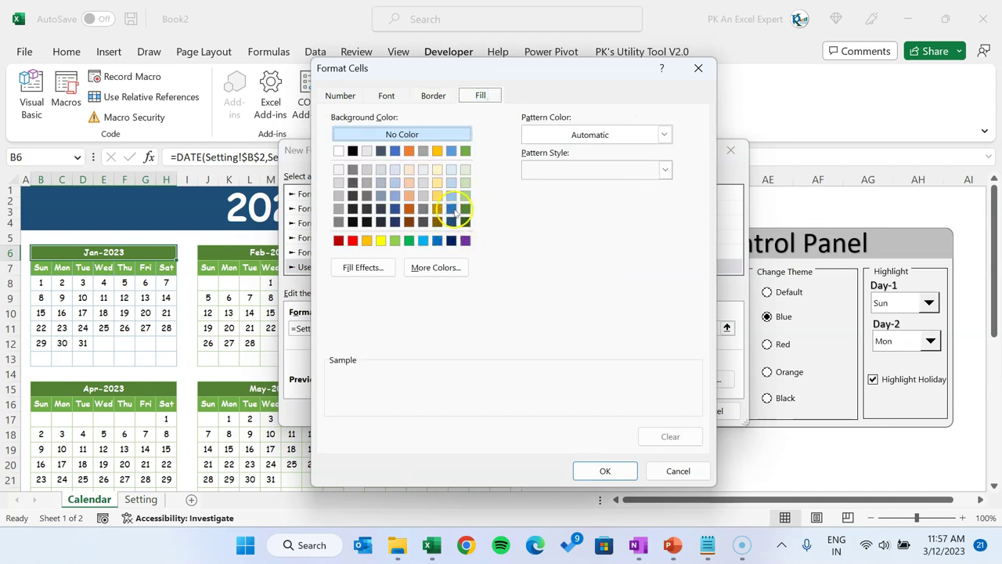
{"action": "left_click", "coordinate": [453, 208]}
{"action": "left_click", "coordinate": [604, 468]}
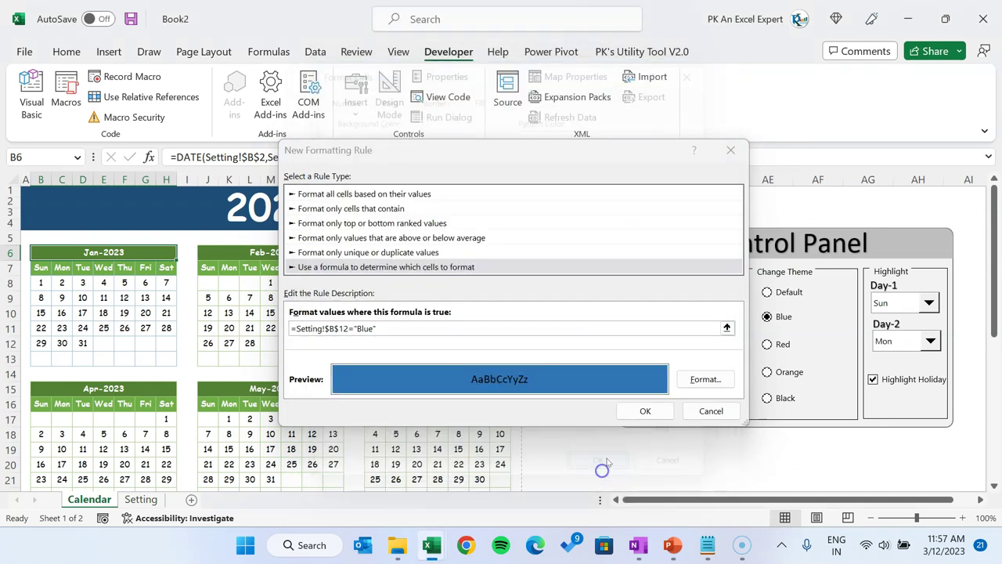
{"action": "left_click", "coordinate": [644, 409]}
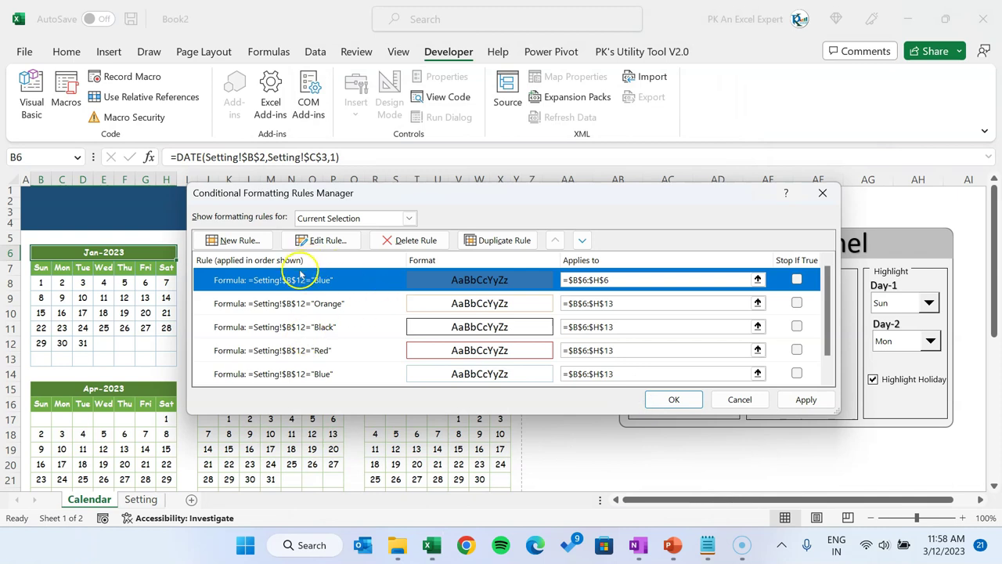
Step: Duplicate the January header's Blue fill rule three times
{"action": "left_click", "coordinate": [505, 241]}
{"action": "left_click", "coordinate": [504, 240]}
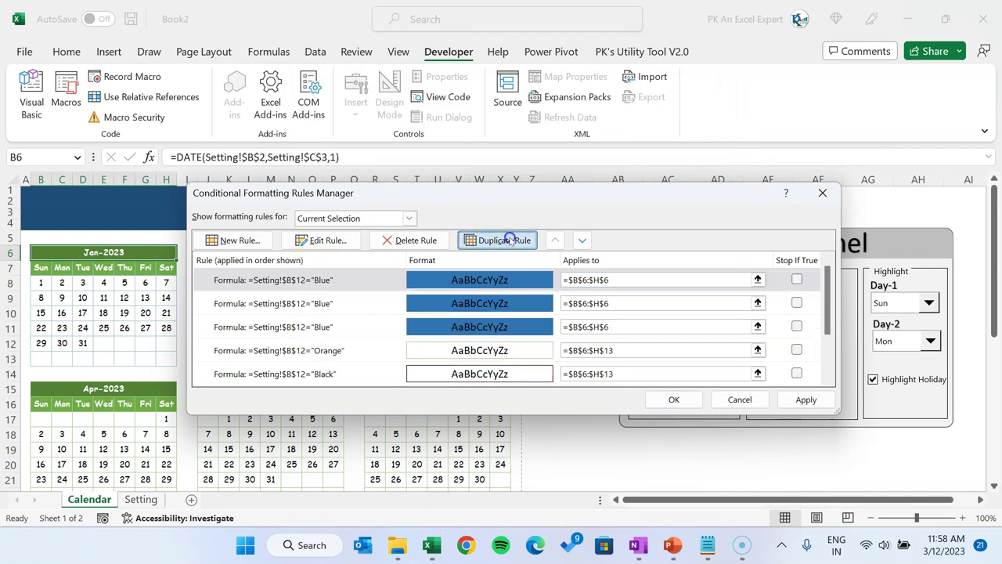
{"action": "left_click", "coordinate": [505, 240]}
Step: Change the duplicated January header rules to Red, Black and Orange with matching fill colors, and apply them
{"action": "left_click", "coordinate": [339, 329]}
{"action": "left_click", "coordinate": [327, 241]}
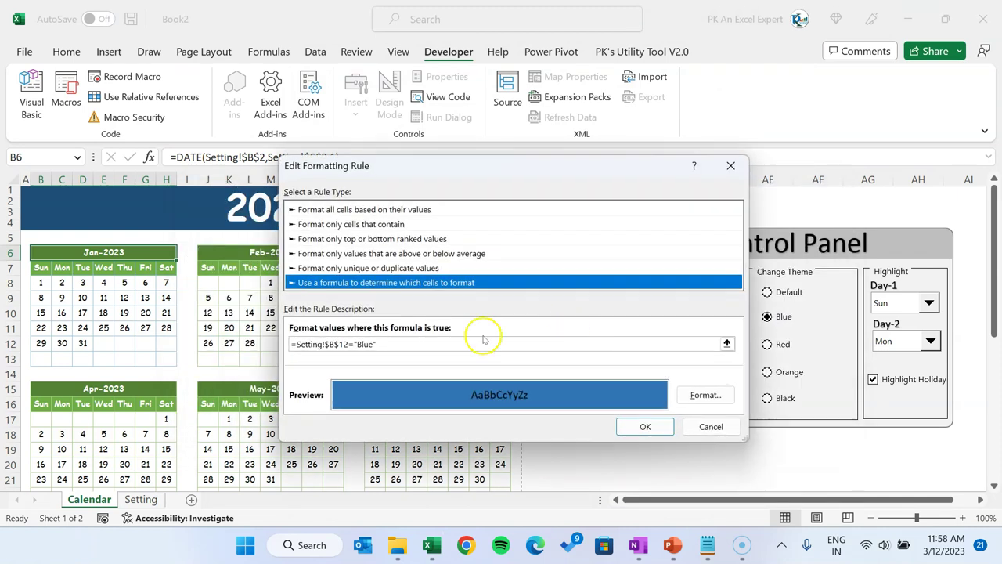
{"action": "left_click", "coordinate": [361, 344]}
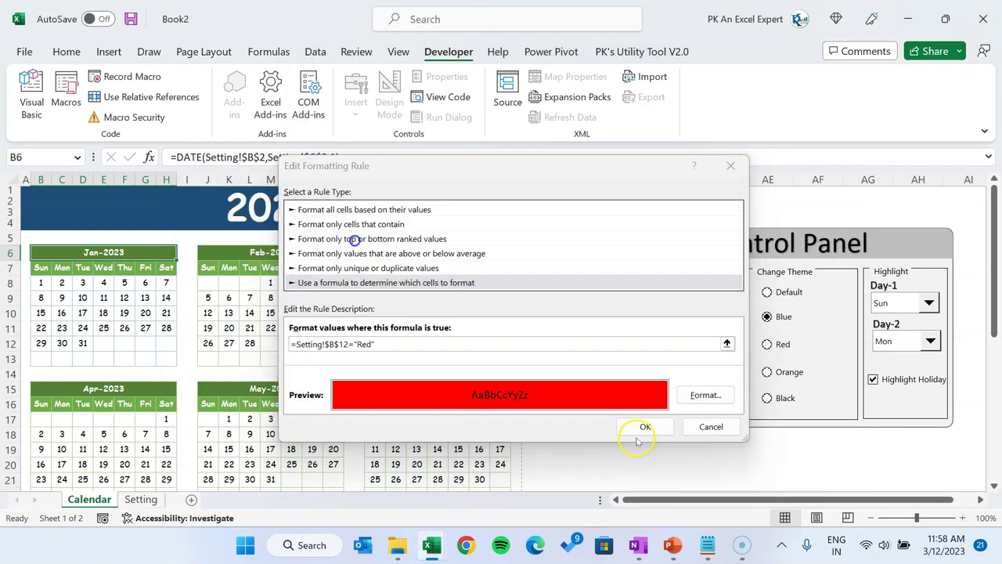
{"action": "left_click", "coordinate": [642, 425]}
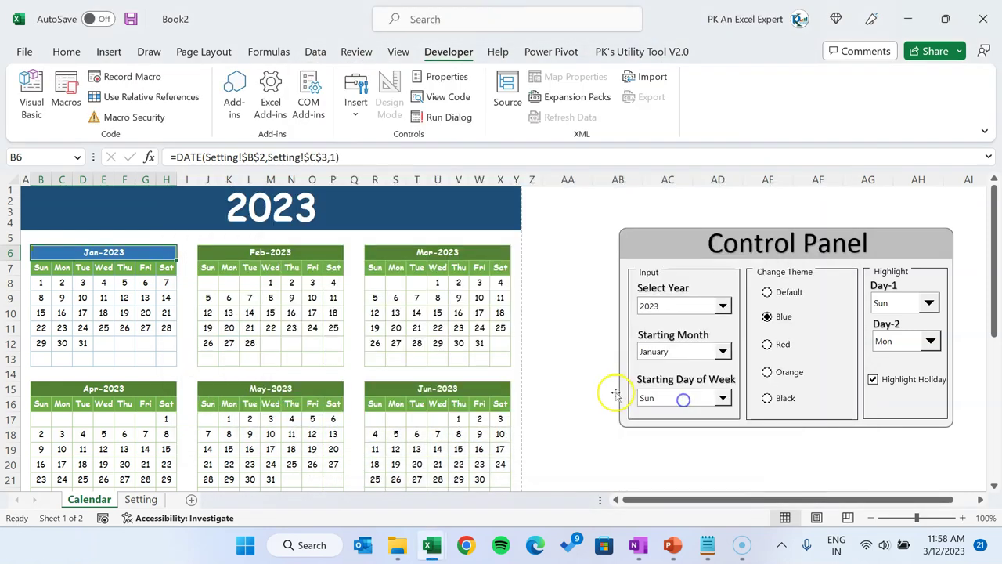
Step: Test the January header's fill by switching the control panel theme through Default and Red, ending on Orange
{"action": "left_click", "coordinate": [591, 352]}
{"action": "left_click", "coordinate": [781, 291]}
{"action": "left_click", "coordinate": [781, 346]}
{"action": "left_click", "coordinate": [768, 372]}
Step: Add a formula rule =Setting!$B$12="Blue" with a lighter blue fill to the January weekday row B7:H7
{"action": "left_click_drag", "start_coordinate": [38, 268], "coordinate": [165, 271]}
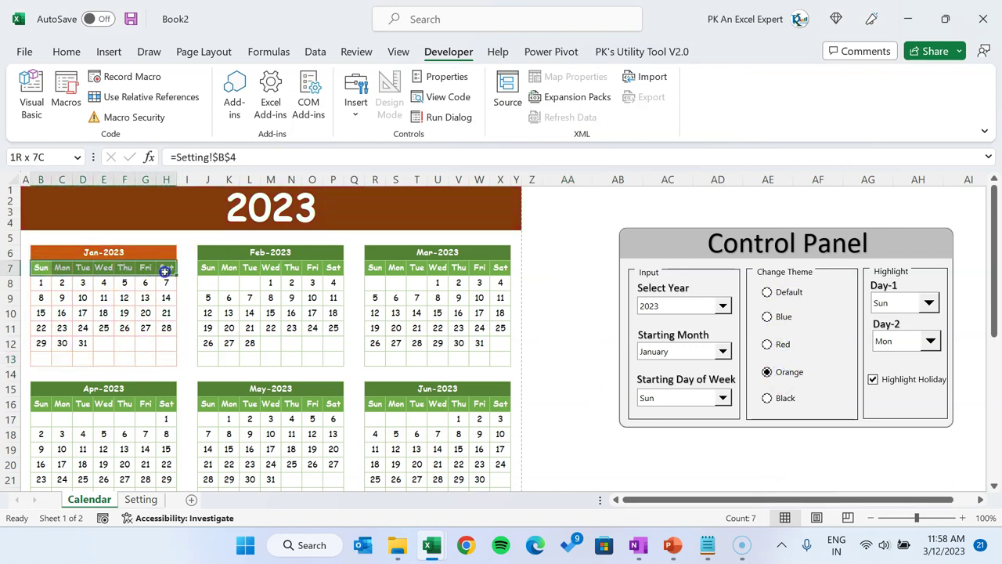
{"action": "key", "text": "alt+o"}
{"action": "key", "text": "d"}
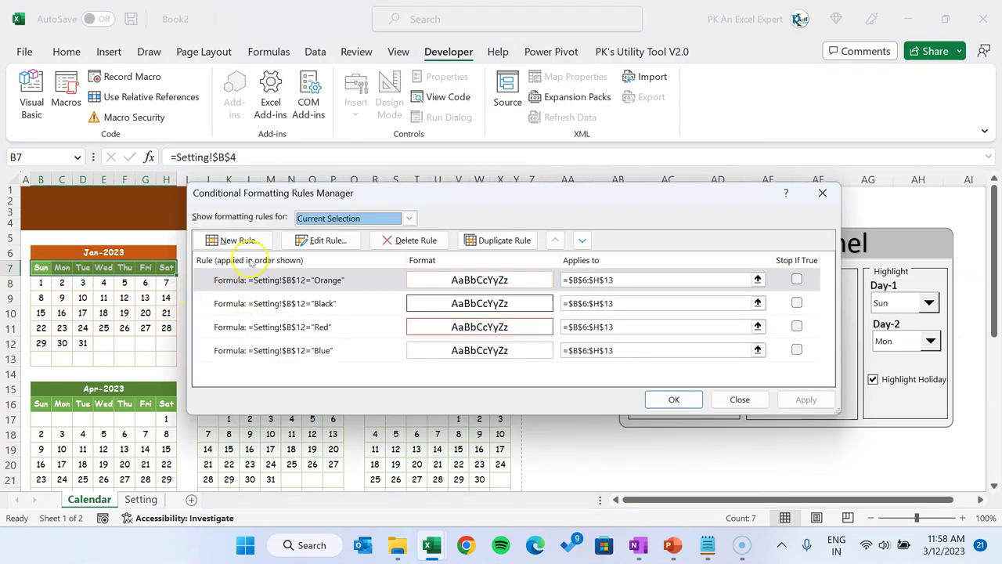
{"action": "left_click", "coordinate": [258, 241]}
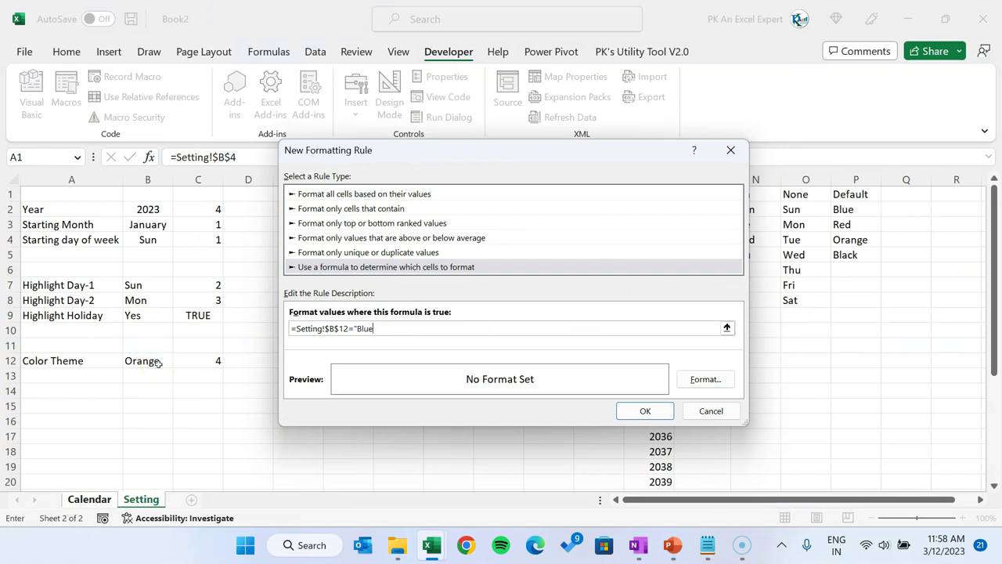
{"action": "left_click", "coordinate": [697, 379]}
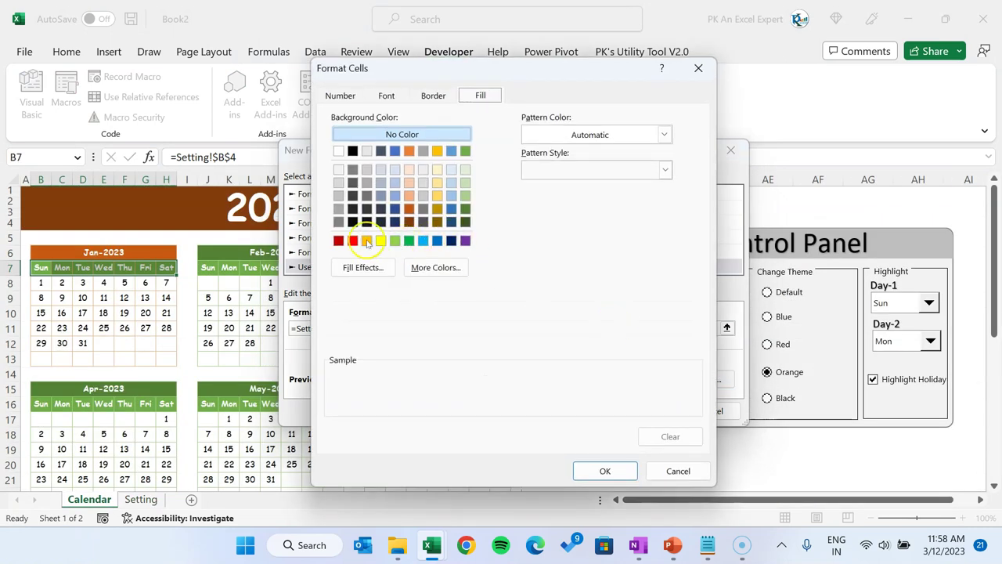
{"action": "left_click", "coordinate": [452, 151]}
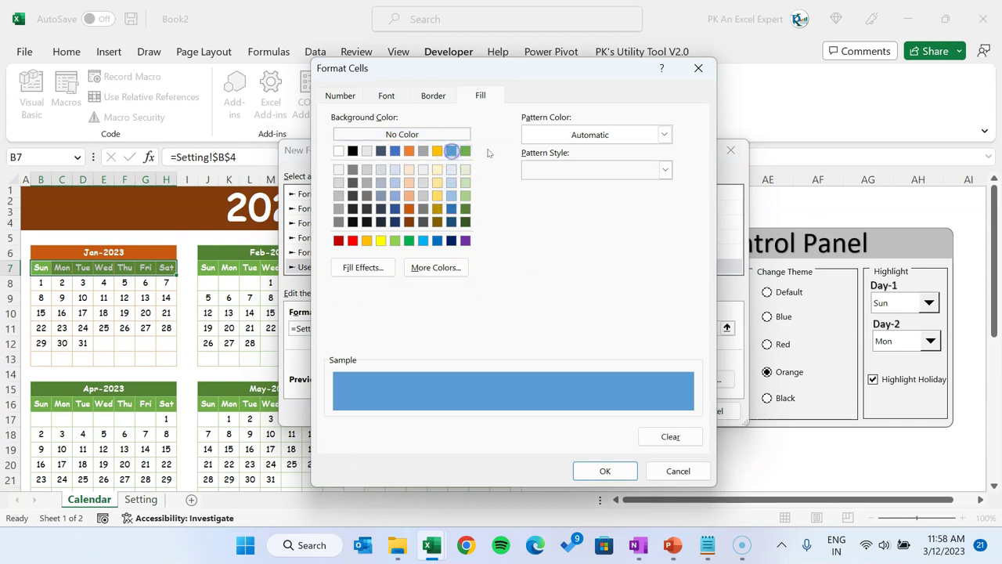
{"action": "left_click", "coordinate": [608, 468]}
{"action": "left_click", "coordinate": [644, 410]}
Step: Duplicate the January weekday row's Blue fill rule three times
{"action": "left_click", "coordinate": [334, 280]}
{"action": "left_click", "coordinate": [501, 240]}
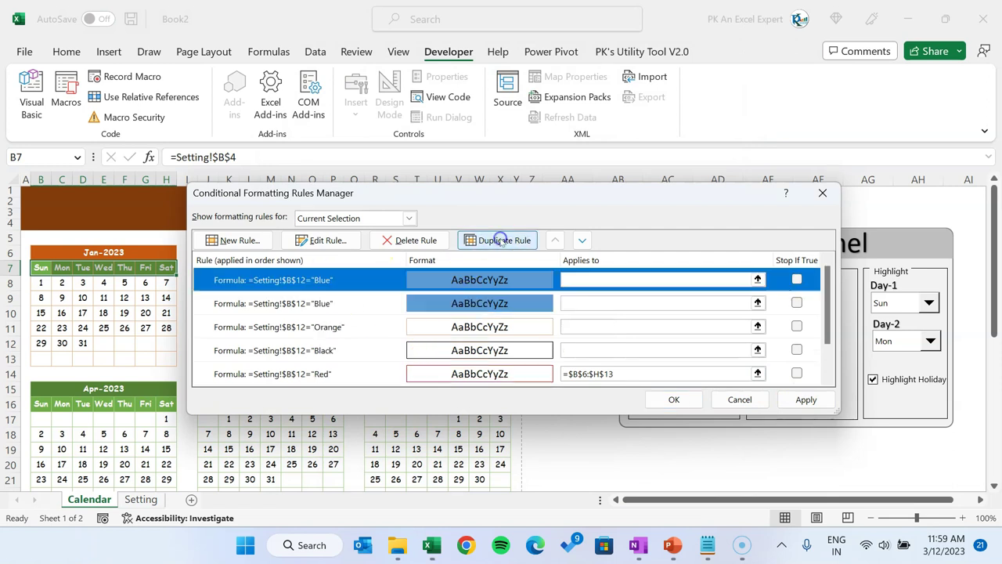
{"action": "left_click", "coordinate": [501, 241]}
{"action": "left_click", "coordinate": [501, 240]}
Step: Change one duplicated weekday row rule to Black with a dark gray fill
{"action": "left_click", "coordinate": [346, 327]}
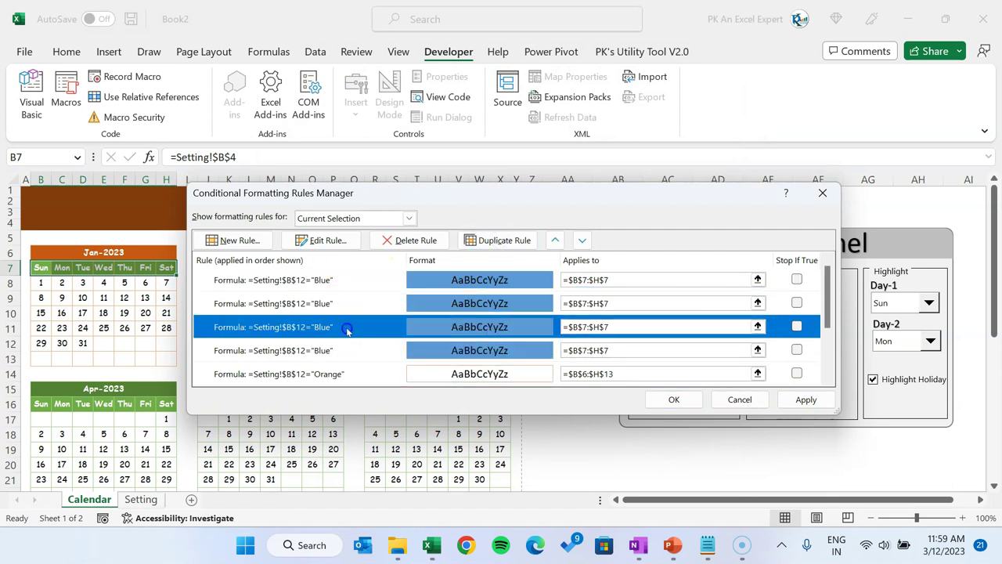
{"action": "left_click", "coordinate": [320, 241]}
{"action": "key", "text": "alt+f"}
{"action": "left_click", "coordinate": [605, 470]}
Step: Change the other duplicated weekday row rules to Red with a light red fill and Orange with an orange fill, and apply them
{"action": "left_click", "coordinate": [707, 394]}
{"action": "left_click", "coordinate": [436, 267]}
{"action": "left_click", "coordinate": [613, 450]}
{"action": "left_click", "coordinate": [605, 470]}
{"action": "key", "text": "BackSpace"}
{"action": "key", "text": "BackSpace"}
{"action": "key", "text": "BackSpace"}
{"action": "key", "text": "BackSpace"}
{"action": "key", "text": "BackSpace"}
{"action": "type", "text": "Red\""}
{"action": "left_click", "coordinate": [649, 420]}
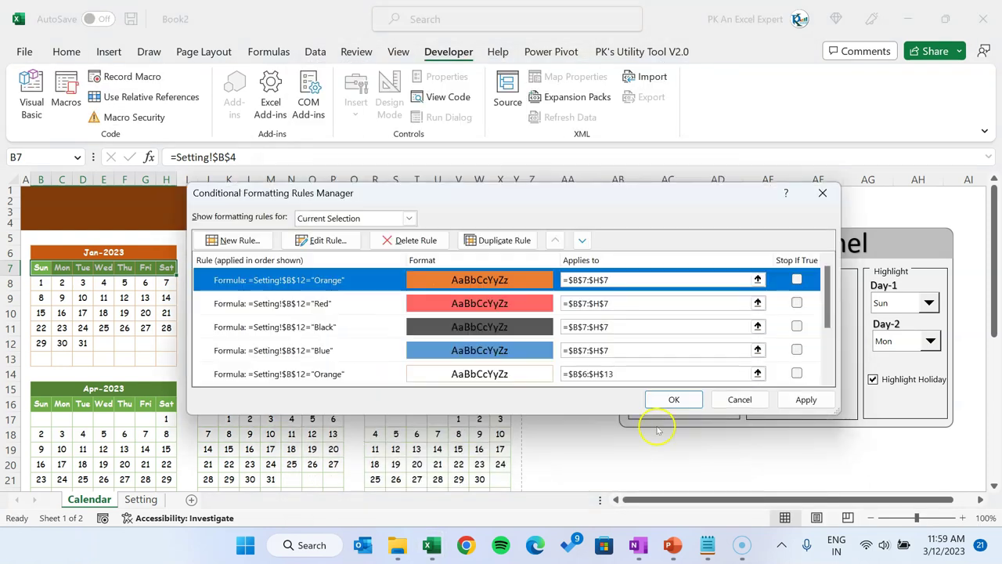
{"action": "left_click", "coordinate": [806, 399]}
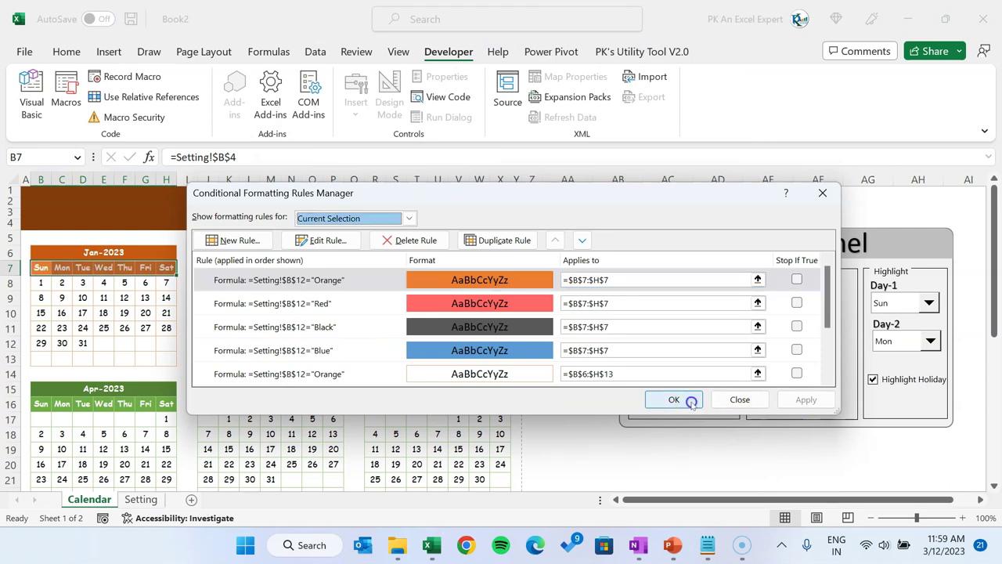
{"action": "left_click", "coordinate": [680, 400]}
Step: Test the January weekday row's colors by cycling through the control panel themes, ending on Black
{"action": "left_click", "coordinate": [436, 344]}
{"action": "left_click", "coordinate": [768, 348]}
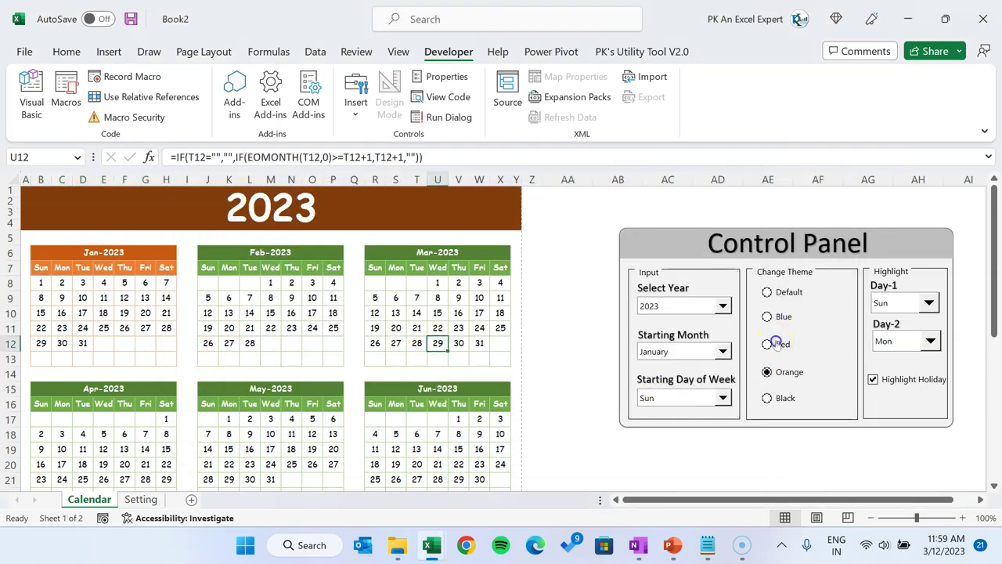
{"action": "left_click", "coordinate": [778, 316]}
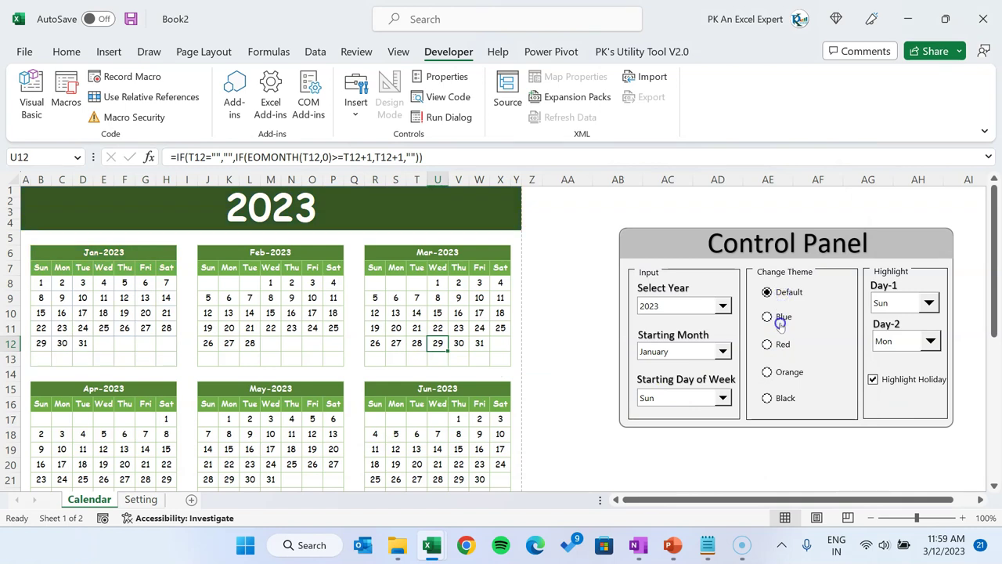
{"action": "left_click", "coordinate": [780, 346]}
{"action": "left_click", "coordinate": [782, 372]}
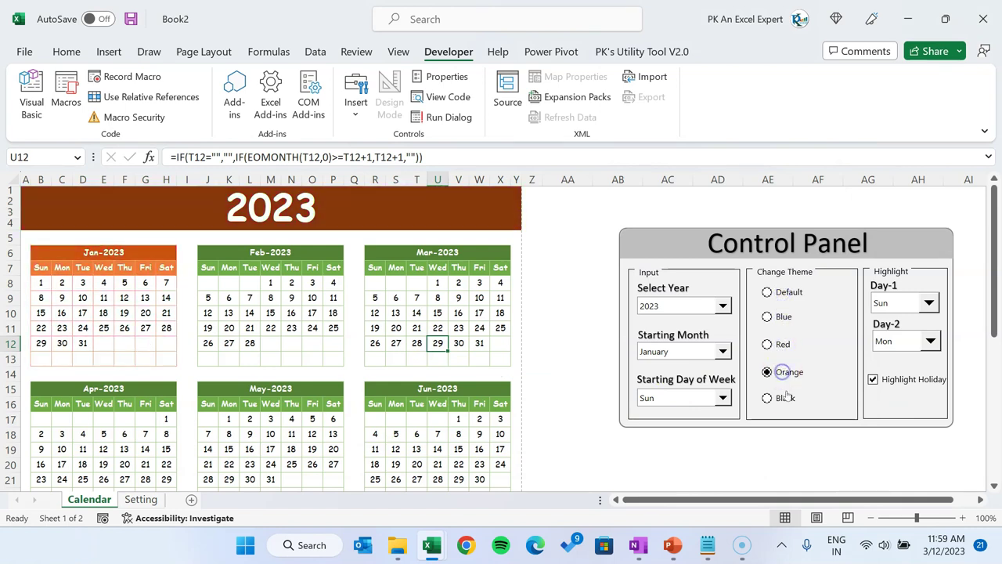
{"action": "left_click", "coordinate": [783, 399]}
{"action": "left_click", "coordinate": [553, 303]}
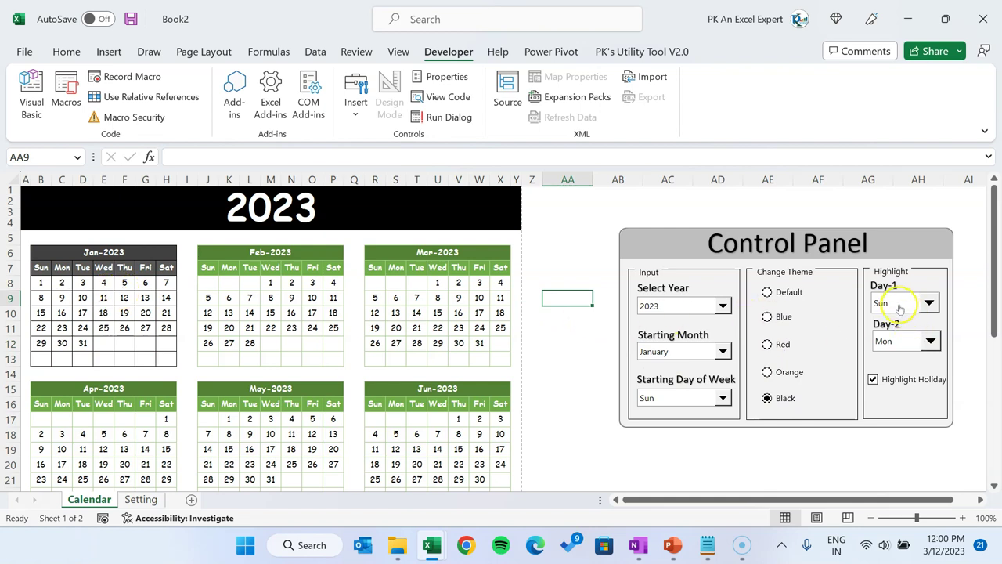
Step: Start a new formula-based conditional formatting rule for the January date cells B8:H13
{"action": "left_click_drag", "start_coordinate": [36, 284], "coordinate": [162, 356]}
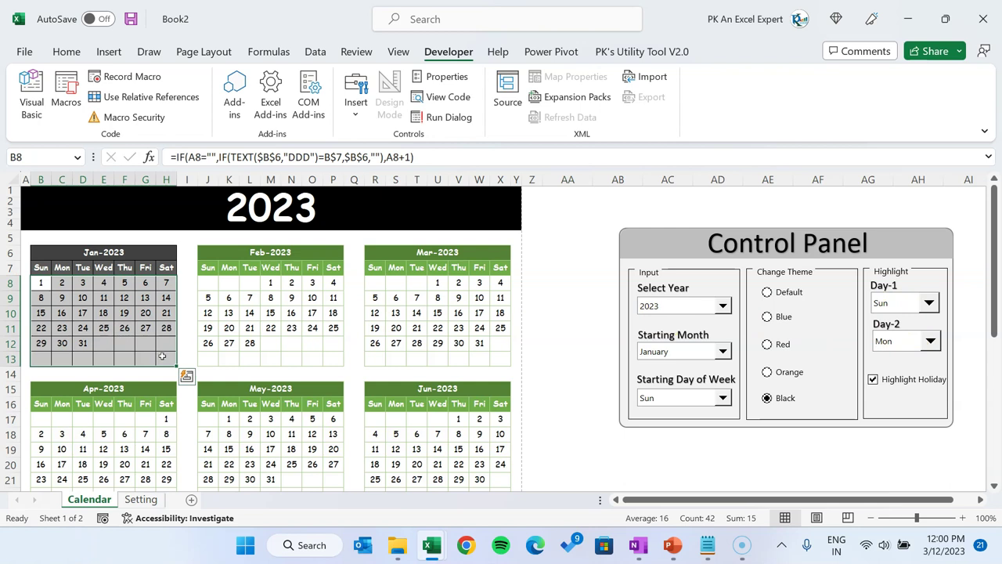
{"action": "key", "text": "alt"}
{"action": "key", "text": "o"}
{"action": "key", "text": "d"}
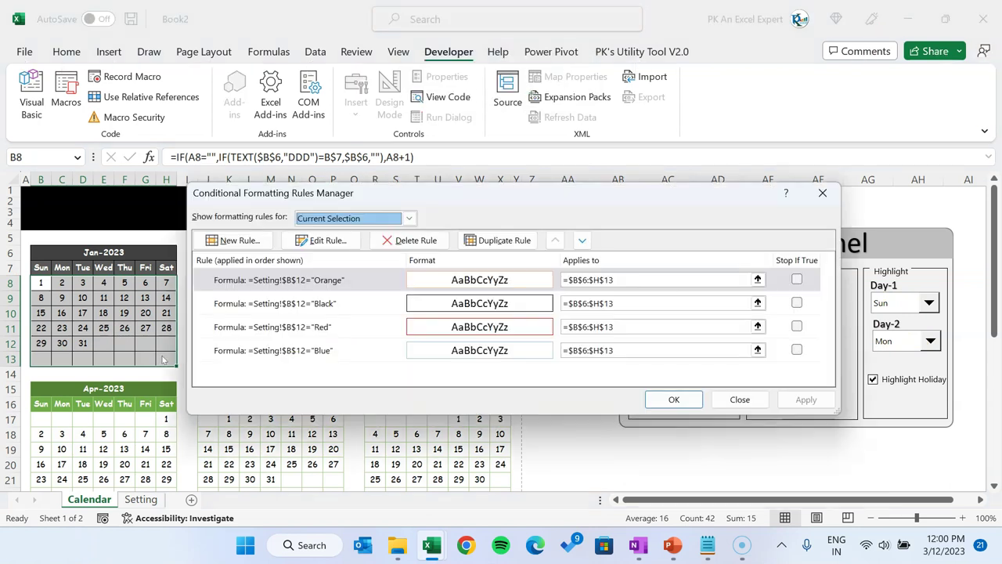
{"action": "left_click", "coordinate": [240, 241]}
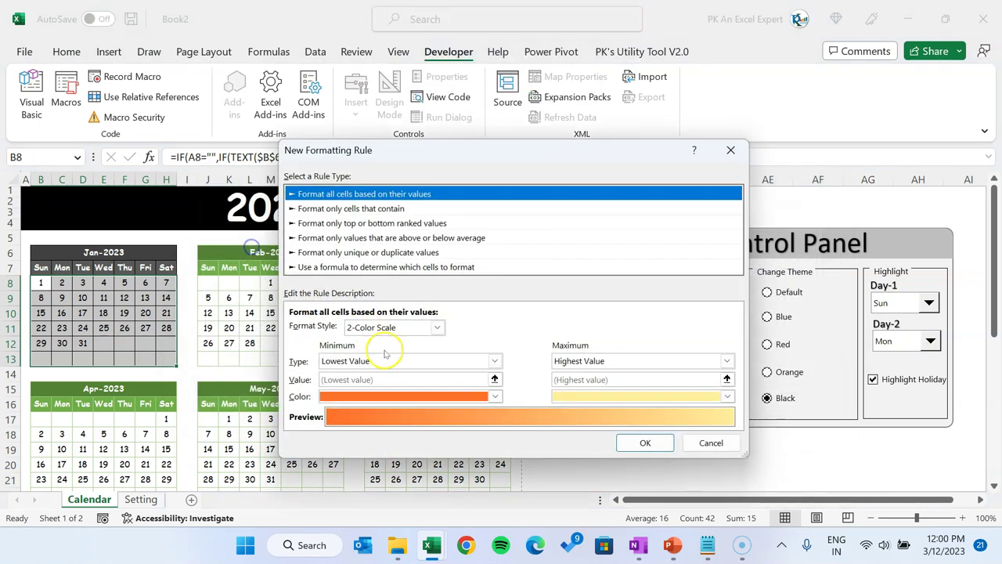
{"action": "left_click", "coordinate": [350, 267]}
{"action": "left_click", "coordinate": [344, 329]}
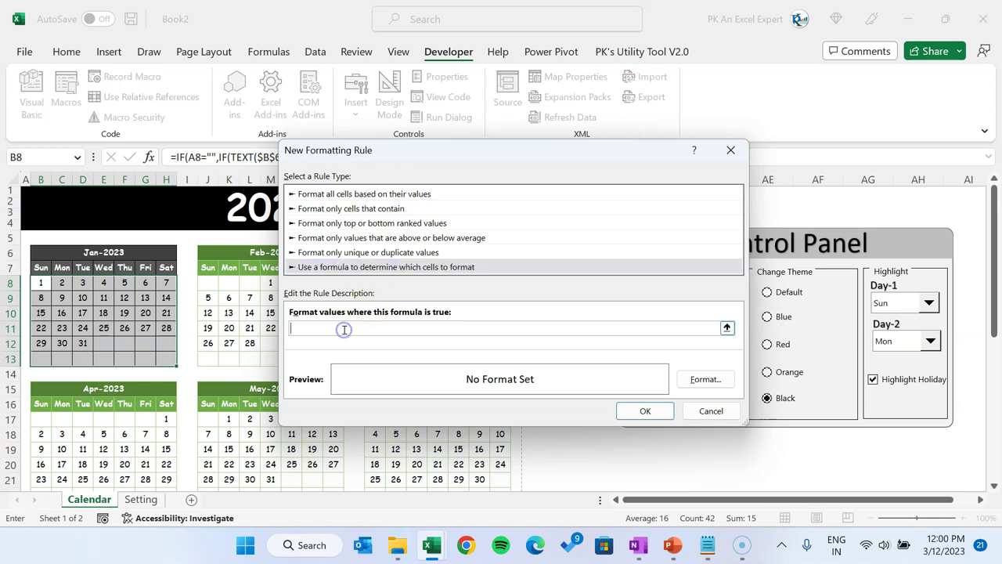
Step: Set the date cells' rule formula to =B$7=Setting!$B$7 so it matches the Highlight Day-1 setting
{"action": "left_click", "coordinate": [40, 267]}
{"action": "left_click", "coordinate": [305, 328]}
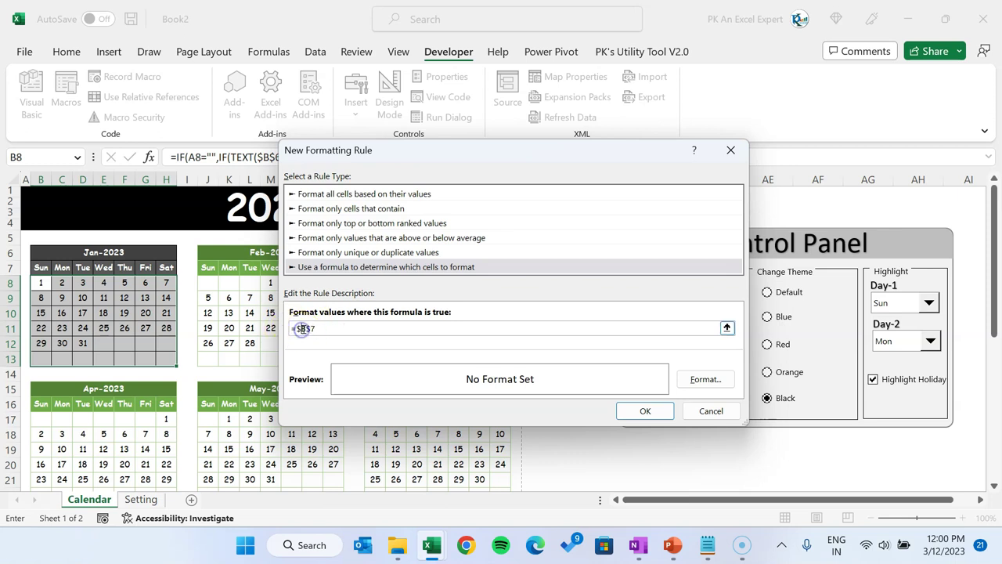
{"action": "key", "text": "BackSpace"}
{"action": "left_click", "coordinate": [141, 498]}
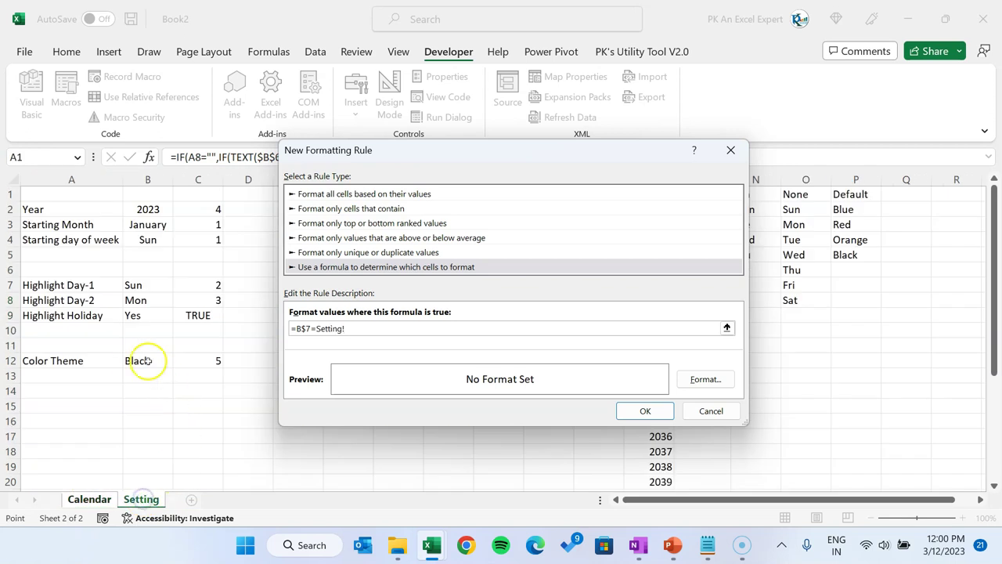
{"action": "left_click", "coordinate": [145, 284]}
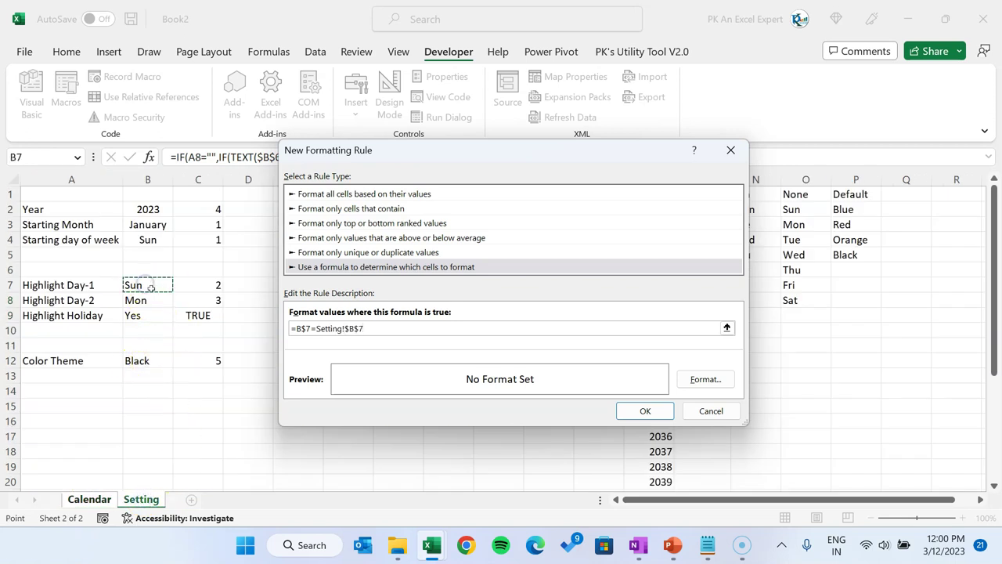
Step: Give the Highlight Day-1 rule a light gray fill and save the rule
{"action": "left_click", "coordinate": [708, 379]}
{"action": "left_click", "coordinate": [339, 181]}
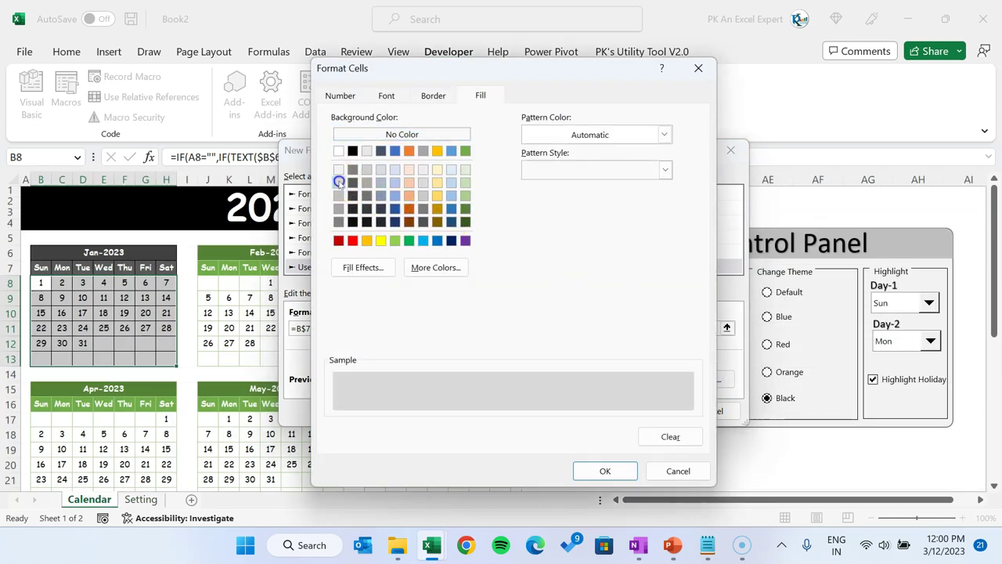
{"action": "left_click", "coordinate": [617, 471]}
{"action": "left_click", "coordinate": [645, 410]}
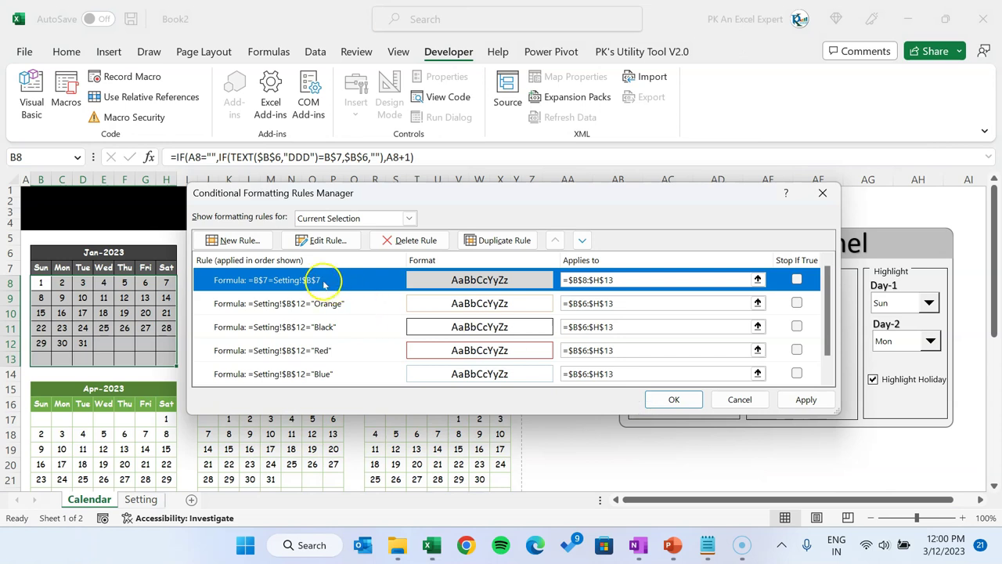
Step: Duplicate the Highlight Day-1 rule, set the copy's formula to =B$7=Setting!$B$8, and apply the rules
{"action": "left_click", "coordinate": [518, 239]}
{"action": "left_click", "coordinate": [338, 241]}
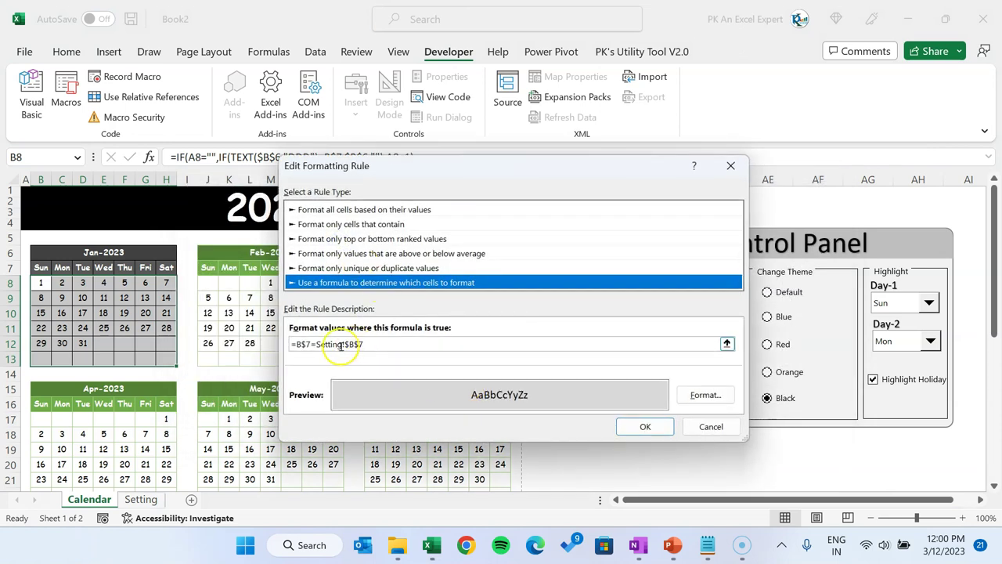
{"action": "left_click", "coordinate": [365, 344]}
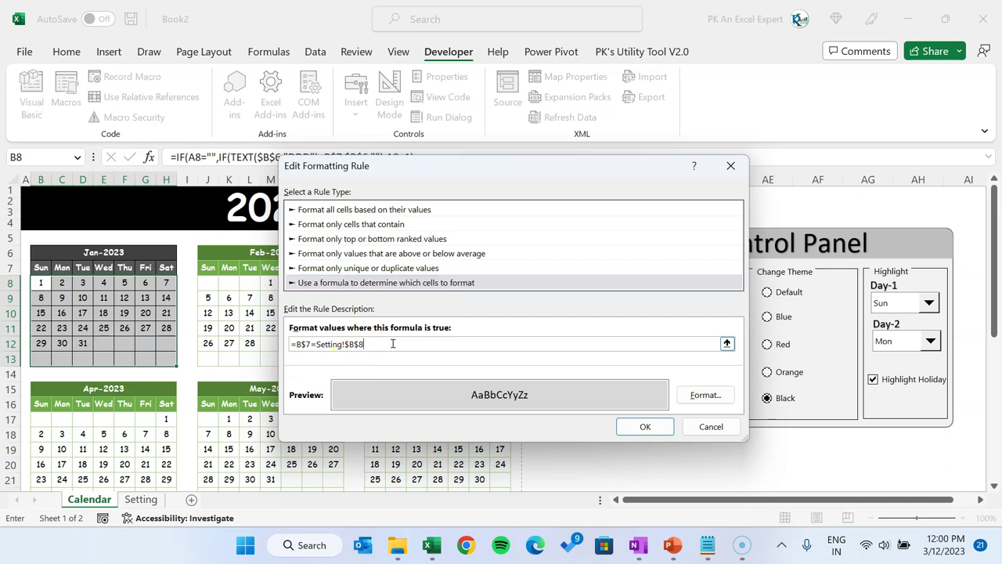
{"action": "left_click", "coordinate": [645, 426]}
{"action": "left_click", "coordinate": [818, 402]}
{"action": "left_click", "coordinate": [673, 399]}
{"action": "left_click", "coordinate": [667, 490]}
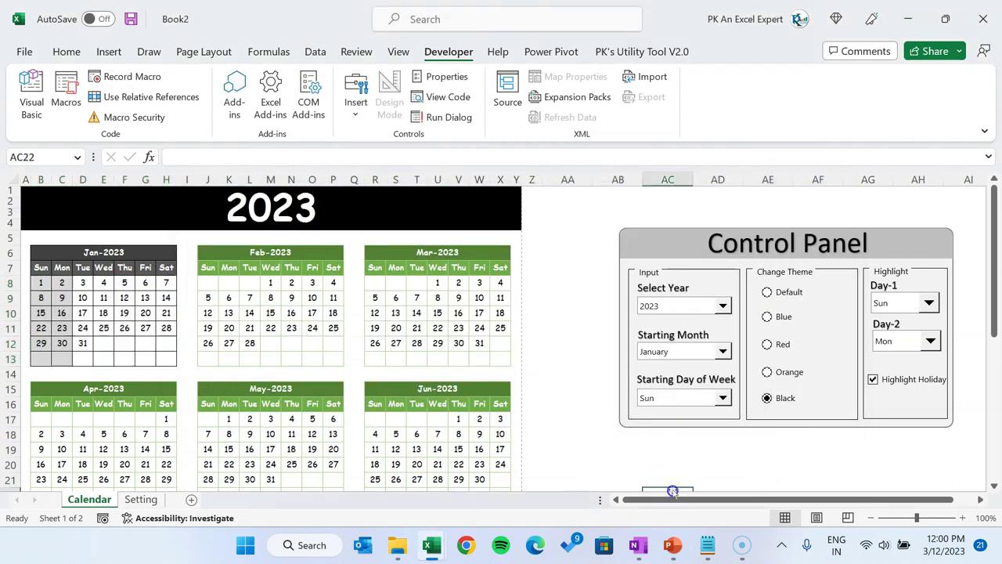
Step: Test the Day-2 highlight on the January block by choosing Sat in the control panel, ending on None
{"action": "left_click", "coordinate": [908, 340]}
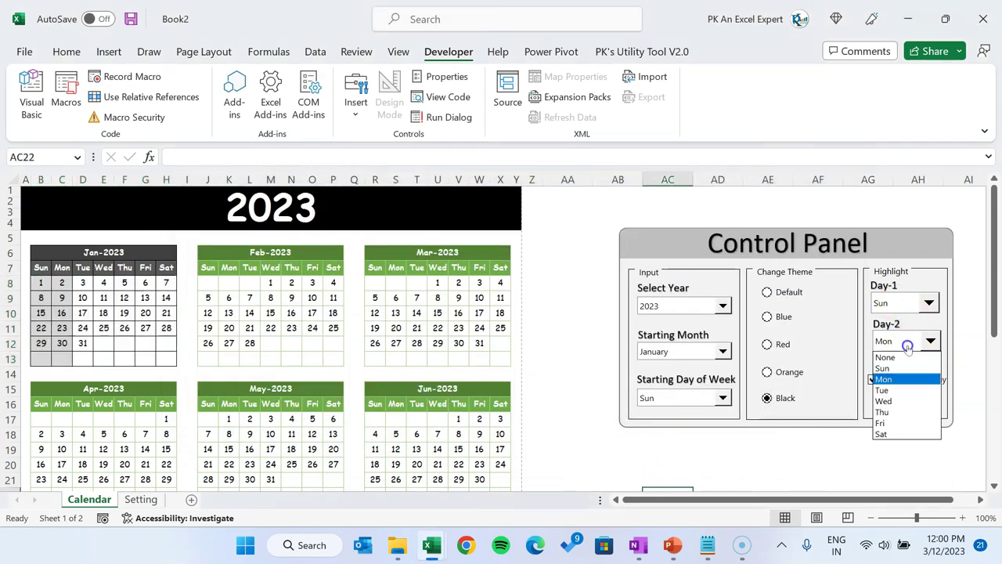
{"action": "left_click", "coordinate": [891, 433]}
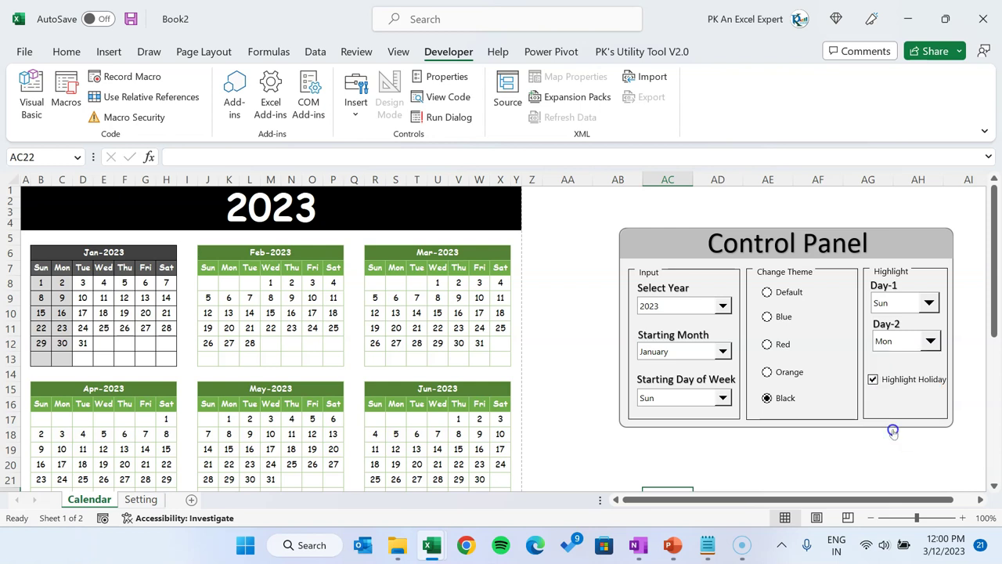
{"action": "left_click", "coordinate": [910, 338]}
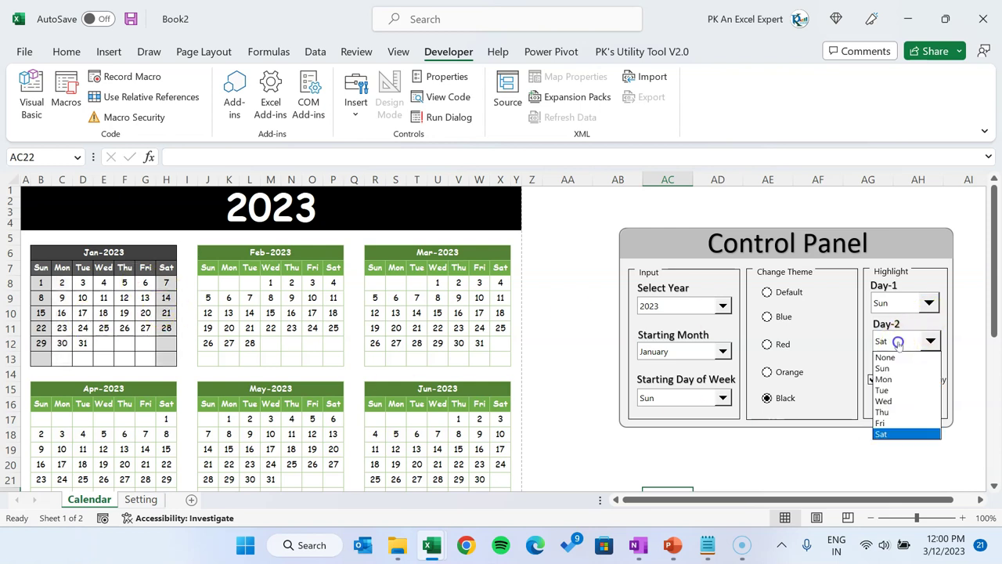
{"action": "left_click", "coordinate": [900, 365]}
{"action": "left_click", "coordinate": [908, 342]}
{"action": "left_click", "coordinate": [901, 353]}
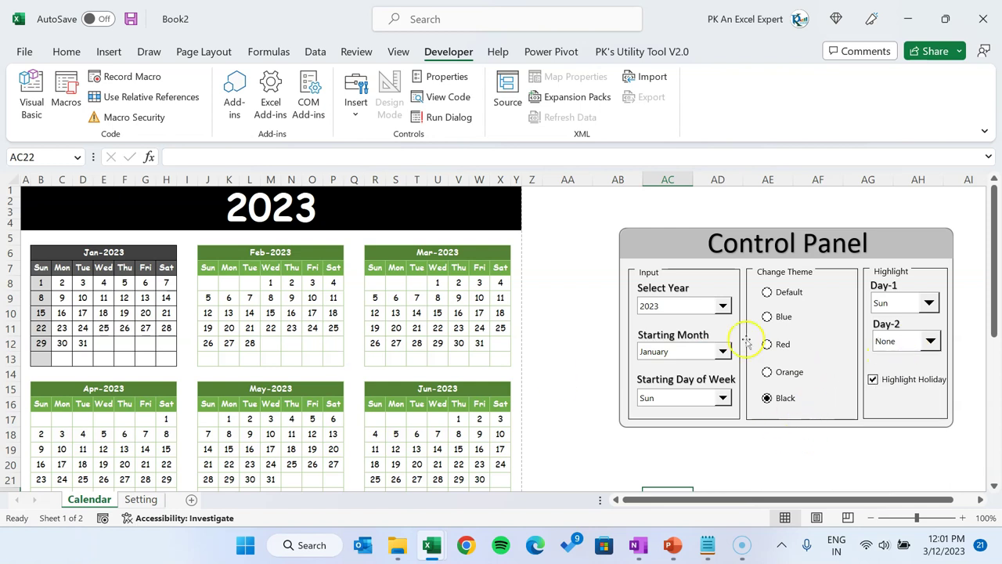
Step: Test the Day-1 highlight by setting it to None, ending on Sun
{"action": "left_click", "coordinate": [910, 307]}
{"action": "left_click", "coordinate": [898, 320]}
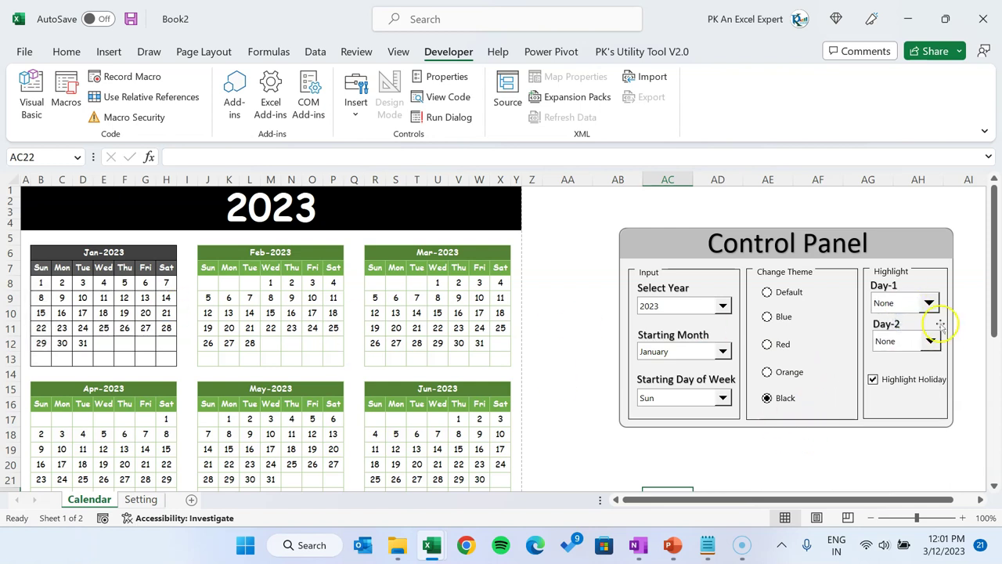
{"action": "left_click", "coordinate": [890, 304]}
{"action": "left_click", "coordinate": [881, 330]}
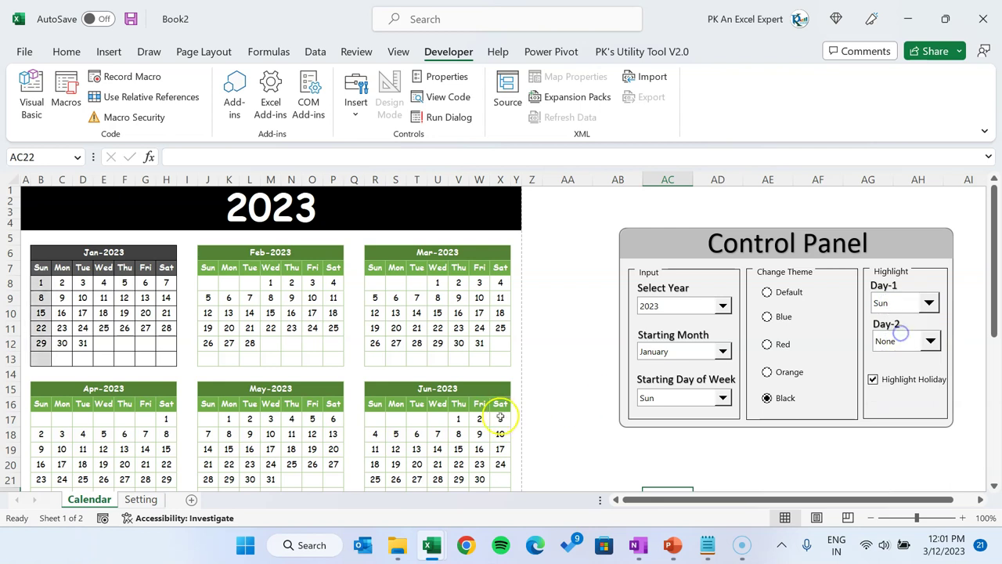
{"action": "left_click", "coordinate": [565, 315]}
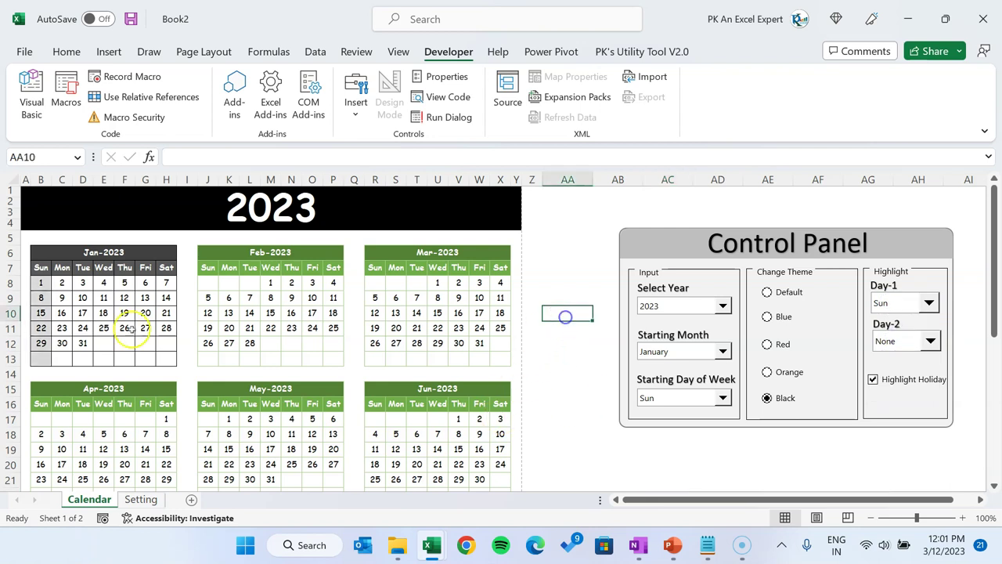
Step: Add a new worksheet after Setting and name it Holiday_List
{"action": "left_click", "coordinate": [191, 499]}
{"action": "left_click", "coordinate": [193, 498]}
{"action": "left_click", "coordinate": [138, 499]}
{"action": "double_click", "coordinate": [144, 498]}
{"action": "key", "text": "Escape"}
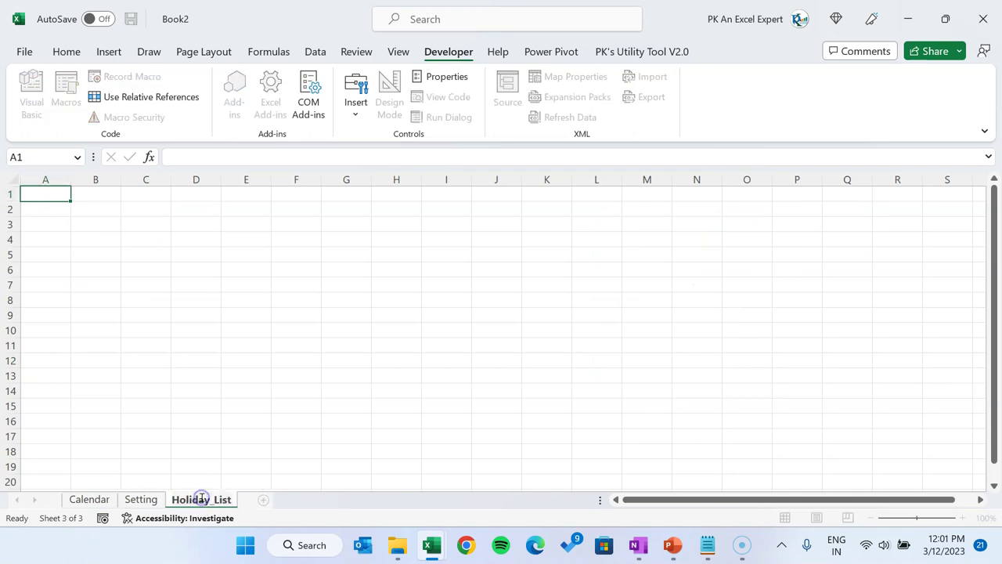
{"action": "key", "text": "Return"}
Step: Switch to the Dynamic Annual Calendar workbook and go to its Holiday_List sheet
{"action": "mouse_move", "coordinate": [431, 545]}
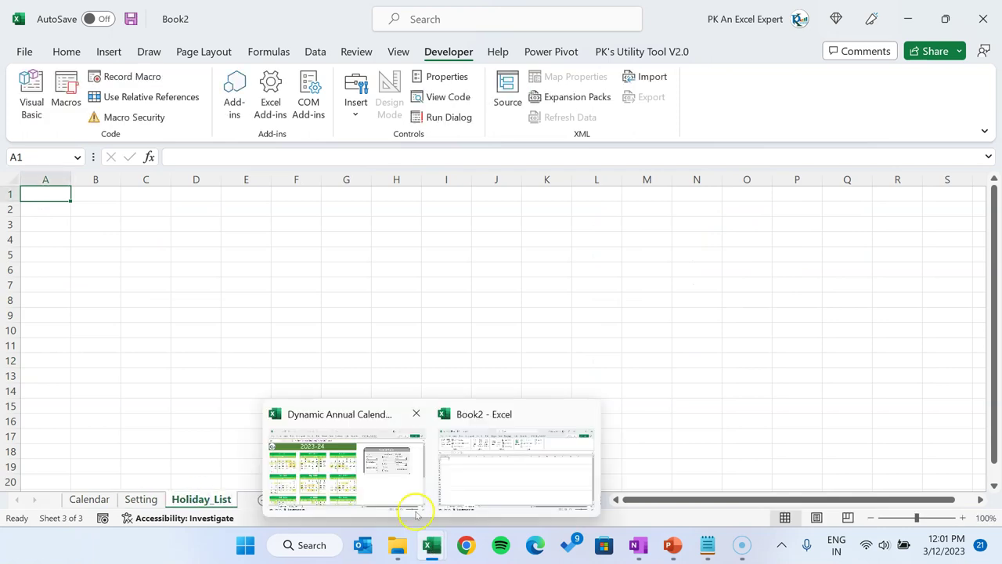
{"action": "left_click", "coordinate": [416, 511]}
{"action": "left_click", "coordinate": [156, 499]}
{"action": "key", "text": "ctrl+a"}
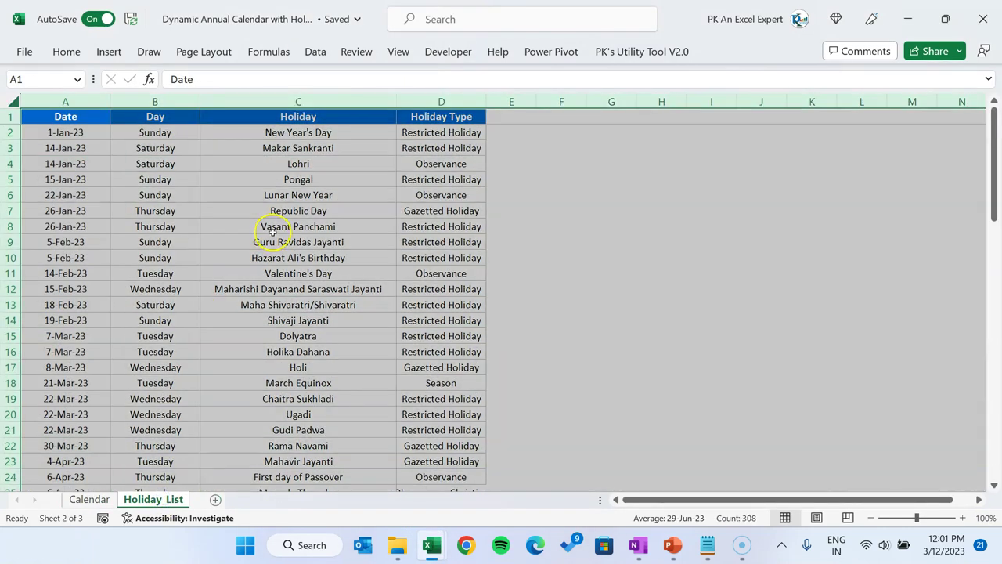
{"action": "key", "text": "ctrl+c"}
{"action": "left_click", "coordinate": [347, 211]}
{"action": "key", "text": "Escape"}
Step: Copy the entire holiday table and paste it at A1 of the Holiday_List sheet in Book2
{"action": "left_click", "coordinate": [258, 118]}
{"action": "key", "text": "ctrl+a"}
{"action": "scroll", "coordinate": [471, 444], "scroll_direction": "down", "scroll_amount": 18}
{"action": "key", "text": "ctrl+c"}
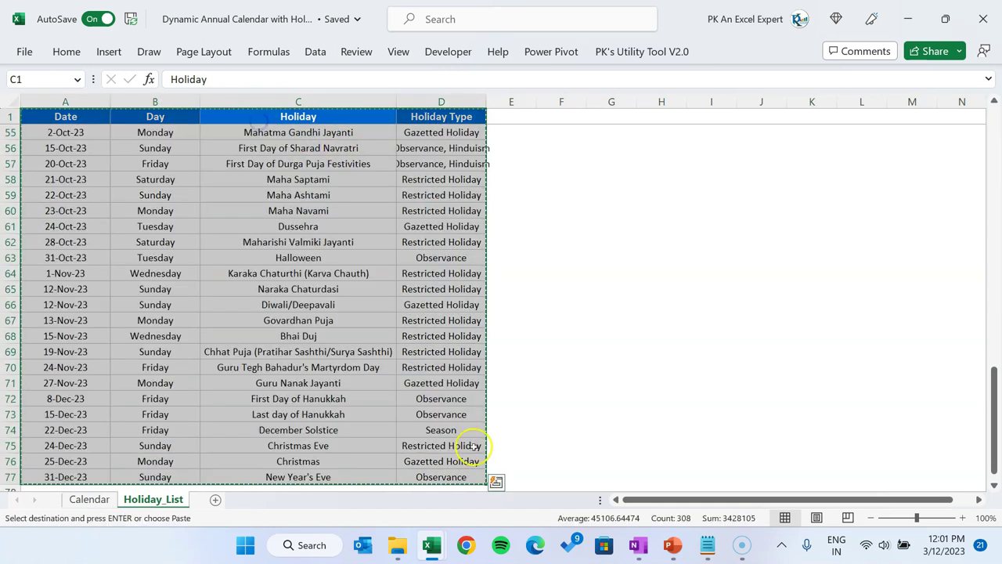
{"action": "key", "text": "alt+Tab"}
{"action": "key", "text": "ctrl+v"}
Step: Start another formula-based conditional formatting rule for the January date cells B8:H13 on the Calendar sheet
{"action": "key", "text": "ctrl+Page_Up"}
{"action": "left_click_drag", "start_coordinate": [41, 282], "coordinate": [161, 360]}
{"action": "key", "text": "alt+h"}
{"action": "key", "text": "l"}
{"action": "key", "text": "r"}
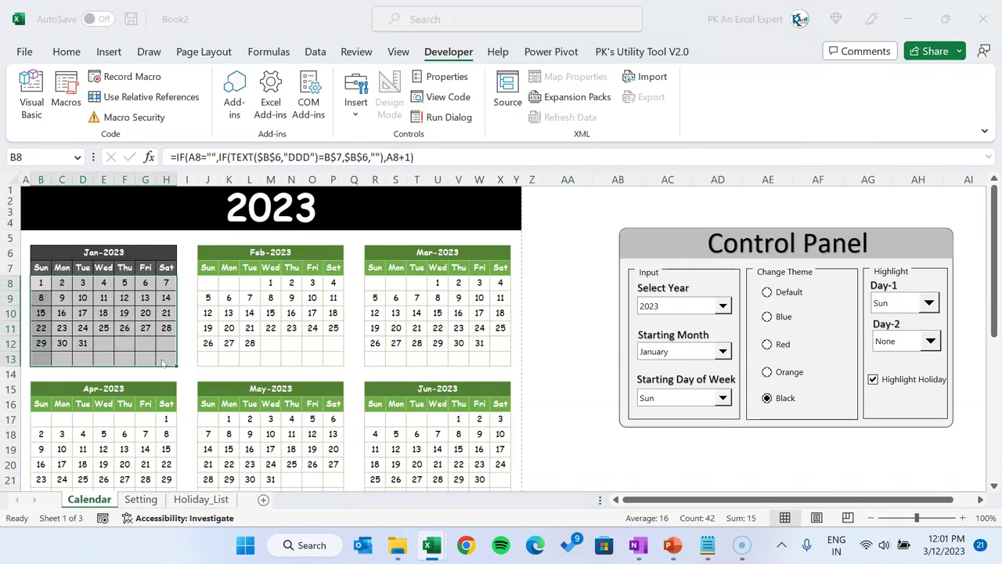
{"action": "left_click", "coordinate": [235, 239]}
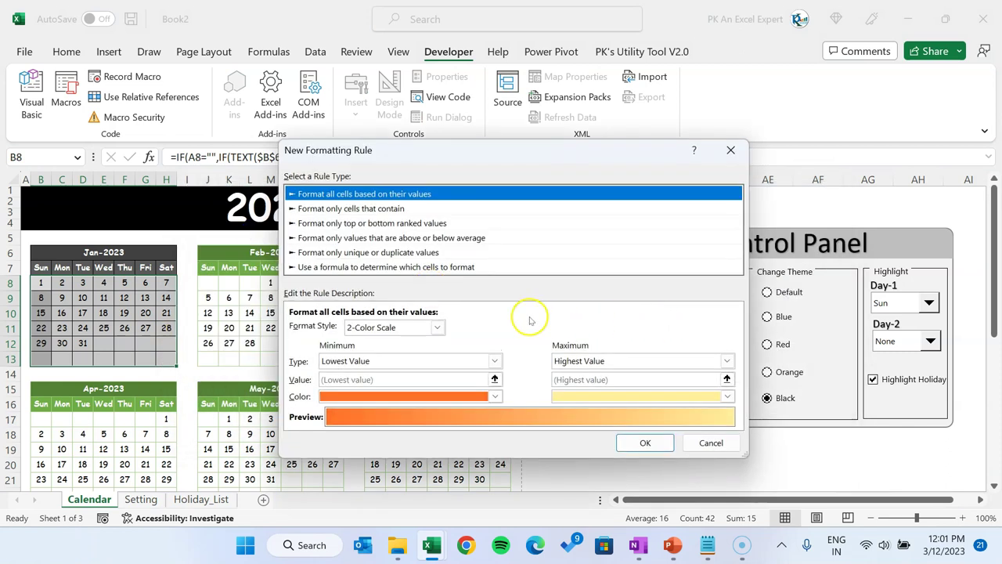
{"action": "key", "text": "Down"}
{"action": "key", "text": "Down"}
{"action": "key", "text": "Down"}
{"action": "key", "text": "Down"}
{"action": "key", "text": "Down"}
Step: Set the new rule's formula to =ISERROR(MATCH(B8,Holiday_List!$A:$A,0))=FALSE so it matches dates in the holiday list
{"action": "left_click", "coordinate": [375, 326]}
{"action": "left_click", "coordinate": [371, 326]}
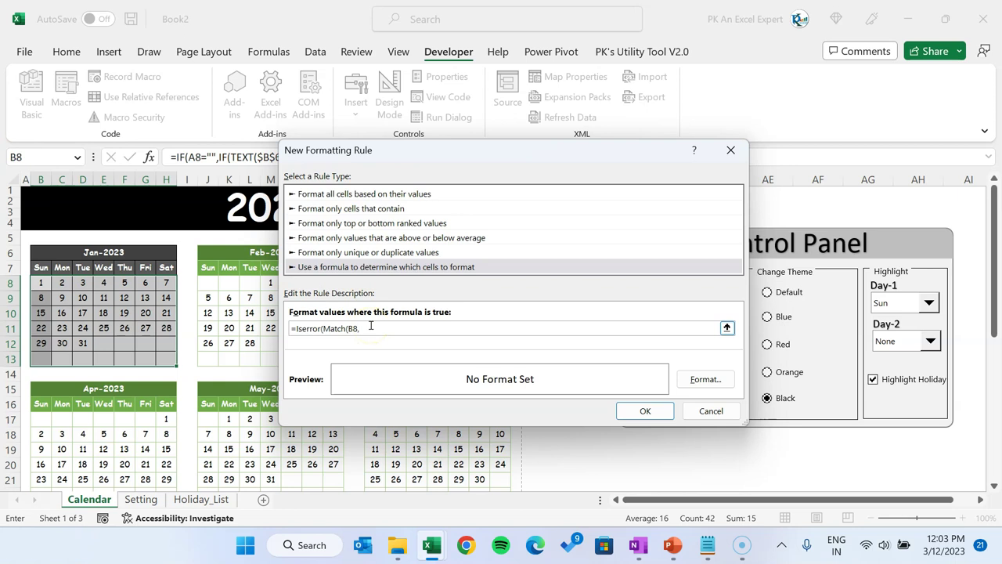
{"action": "left_click", "coordinate": [201, 498]}
{"action": "left_click", "coordinate": [47, 179]}
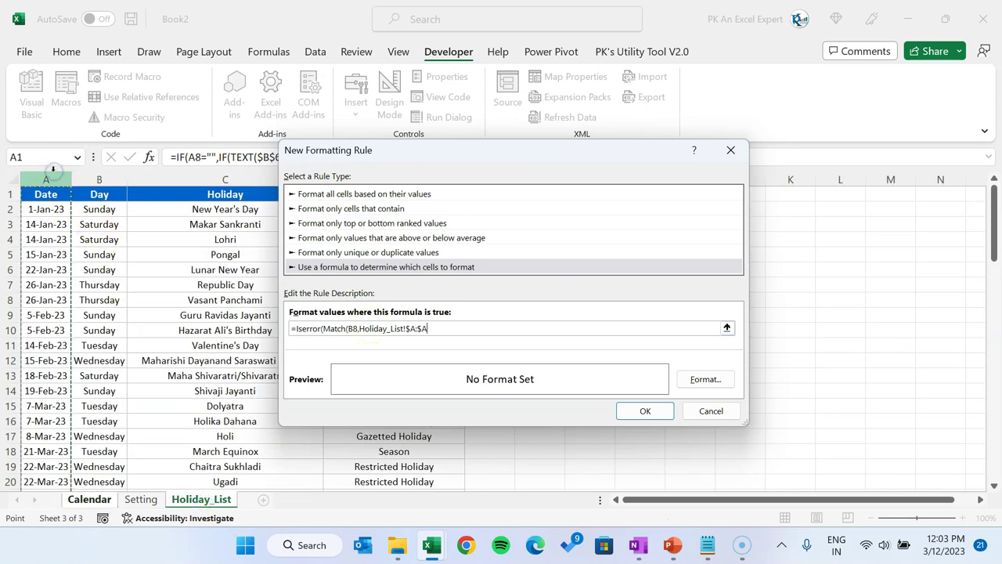
{"action": "type", "text": ","}
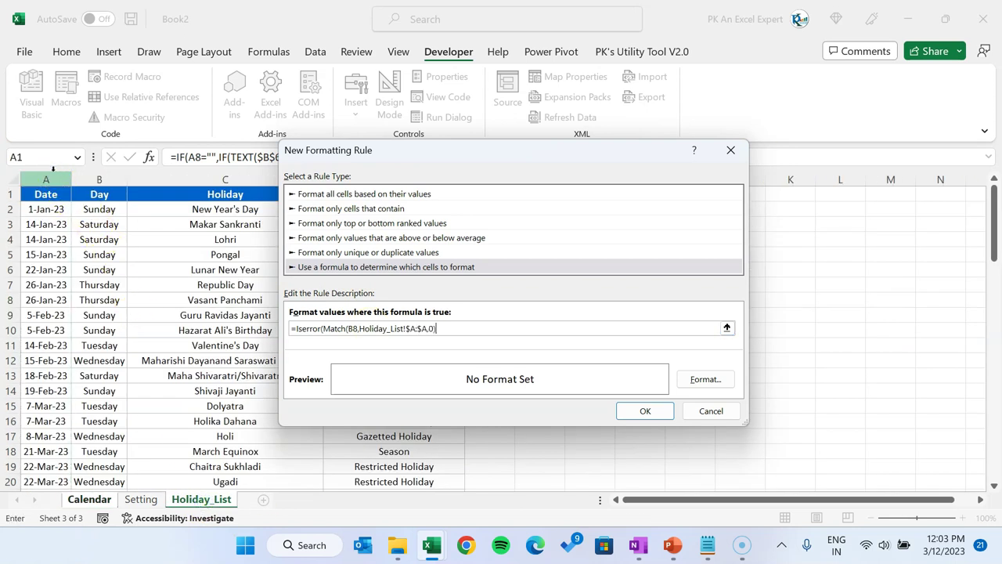
{"action": "type", "text": "0)"}
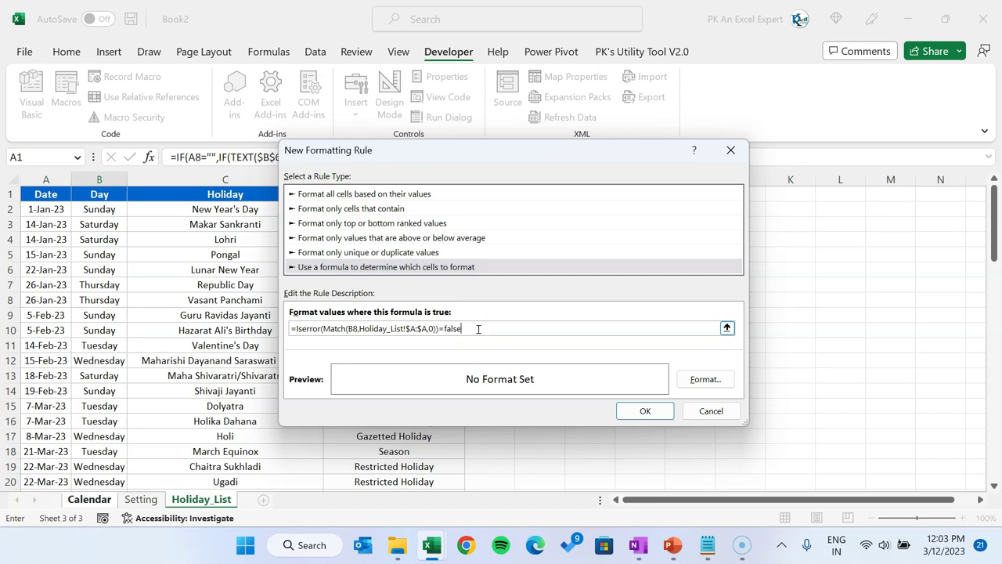
Step: Give the holiday rule a light gold fill, save it, and apply the rules to the January dates
{"action": "left_click", "coordinate": [706, 380]}
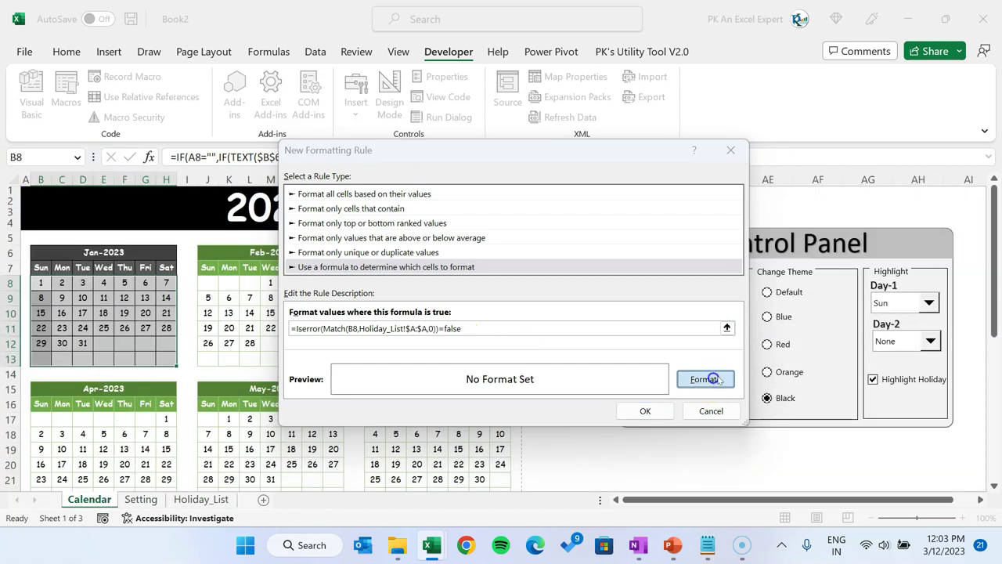
{"action": "left_click", "coordinate": [437, 182]}
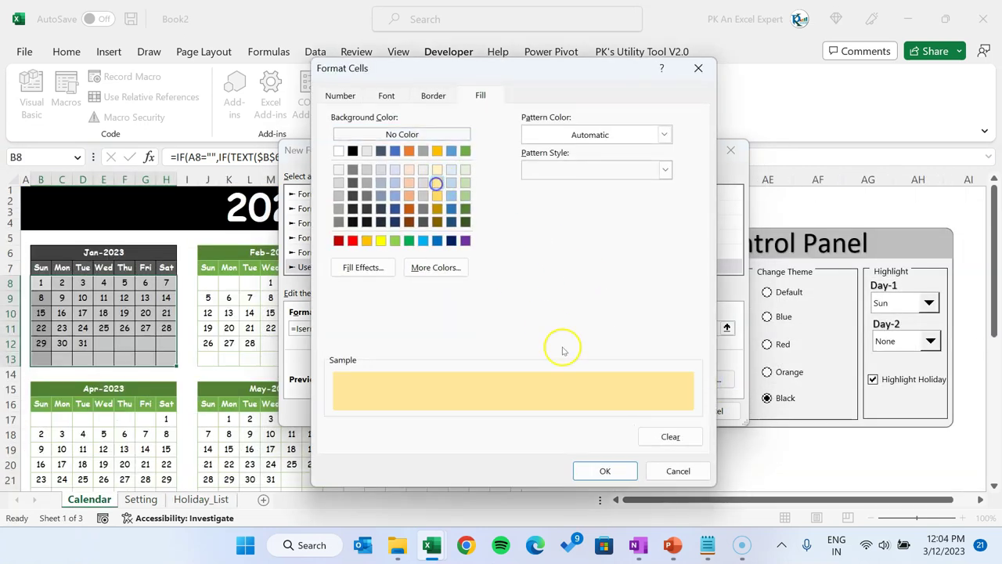
{"action": "left_click", "coordinate": [607, 470]}
{"action": "left_click", "coordinate": [640, 410]}
{"action": "left_click", "coordinate": [805, 399]}
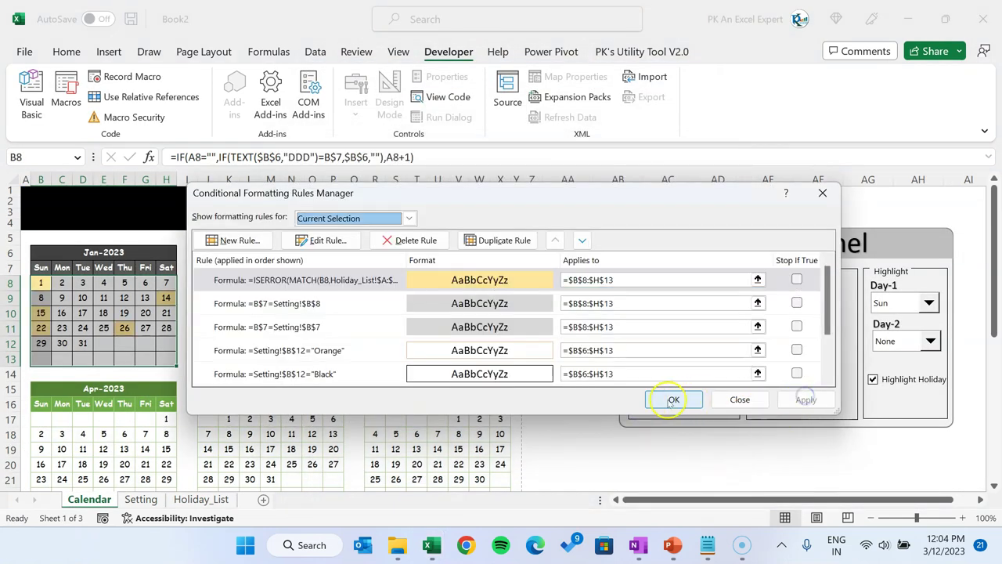
{"action": "left_click", "coordinate": [673, 399]}
Step: Test the January holiday highlighting by turning off Highlight Holiday in the control panel
{"action": "left_click_drag", "start_coordinate": [45, 283], "coordinate": [168, 355]}
{"action": "left_click", "coordinate": [904, 382]}
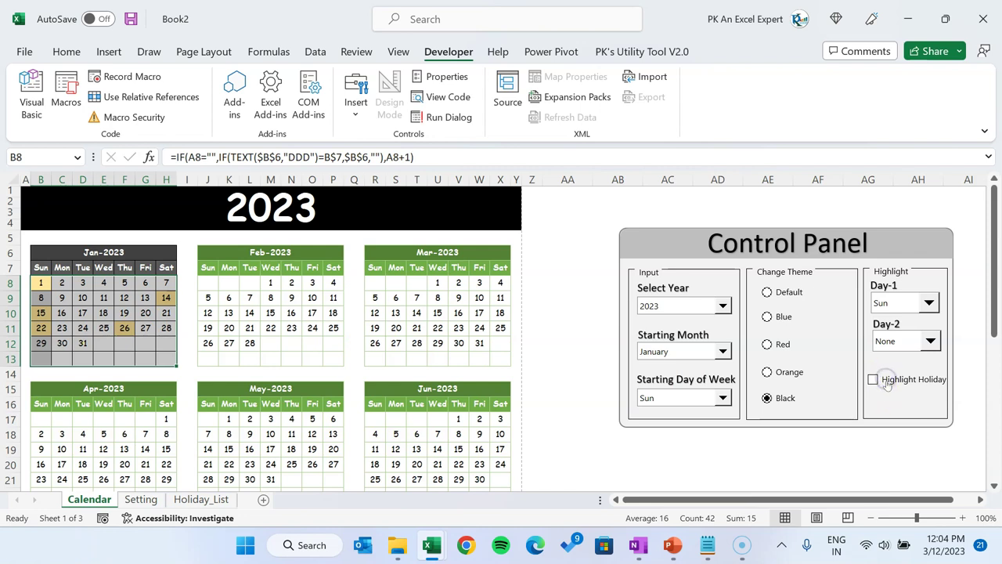
Step: Change the January holiday rule's formula to =AND(Setting!$B$9="Yes",ISERROR(MATCH(B8,Holiday_List!$A:$A,0))=FALSE)
{"action": "left_click_drag", "start_coordinate": [41, 283], "coordinate": [157, 357]}
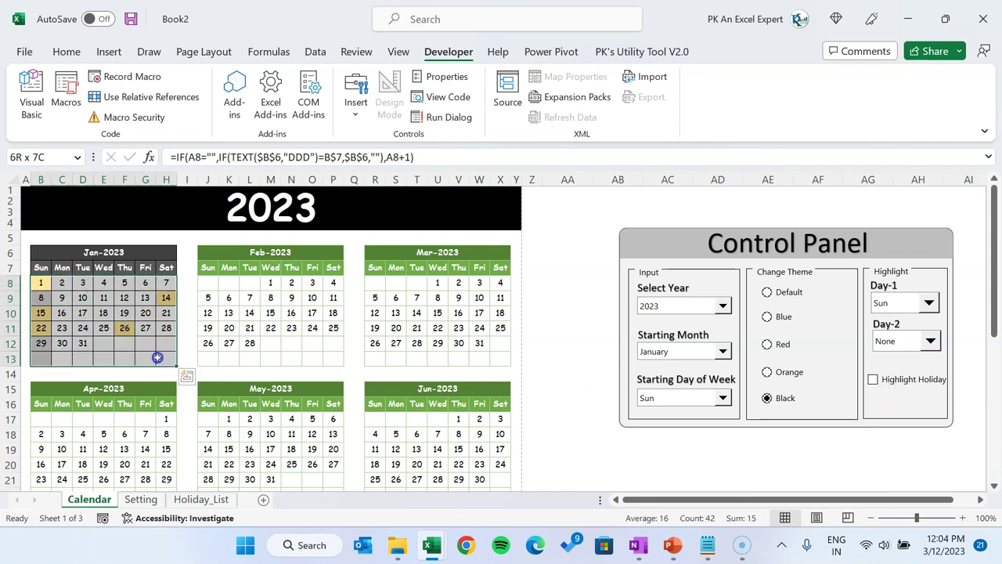
{"action": "key", "text": "alt"}
{"action": "key", "text": "o"}
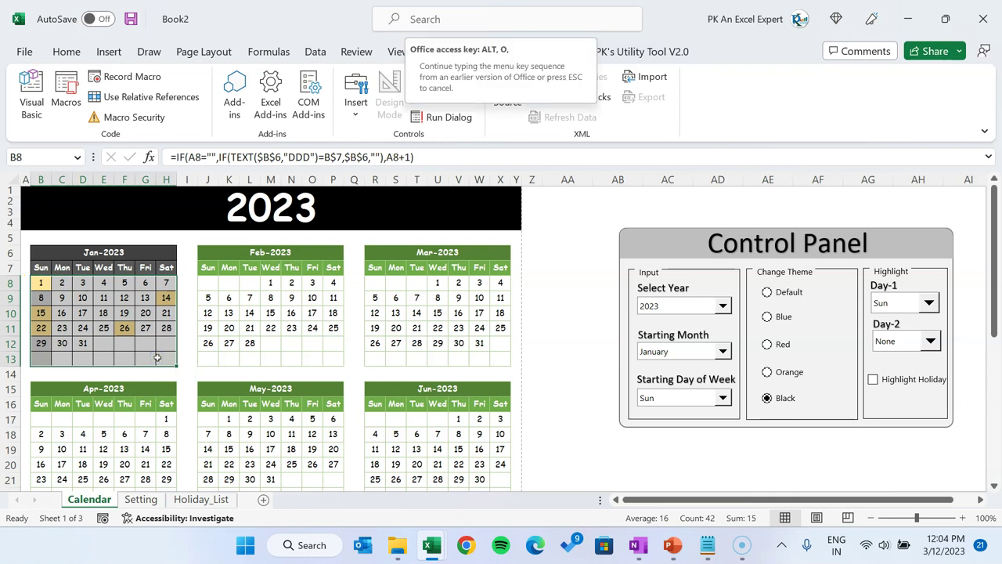
{"action": "key", "text": "d"}
{"action": "left_click", "coordinate": [296, 283]}
{"action": "left_click", "coordinate": [322, 239]}
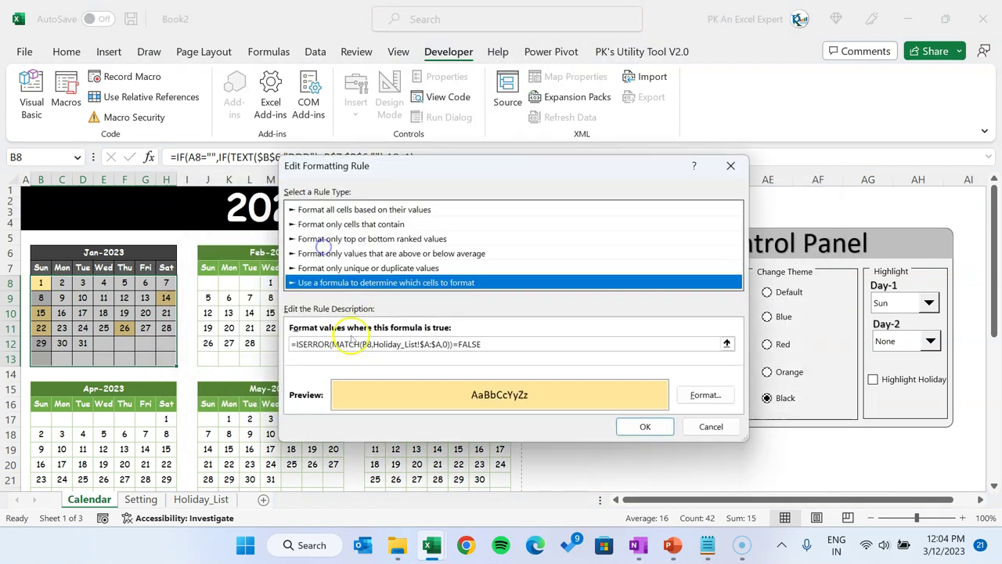
{"action": "left_click_drag", "start_coordinate": [297, 344], "coordinate": [543, 343]}
{"action": "key", "text": "BackSpace"}
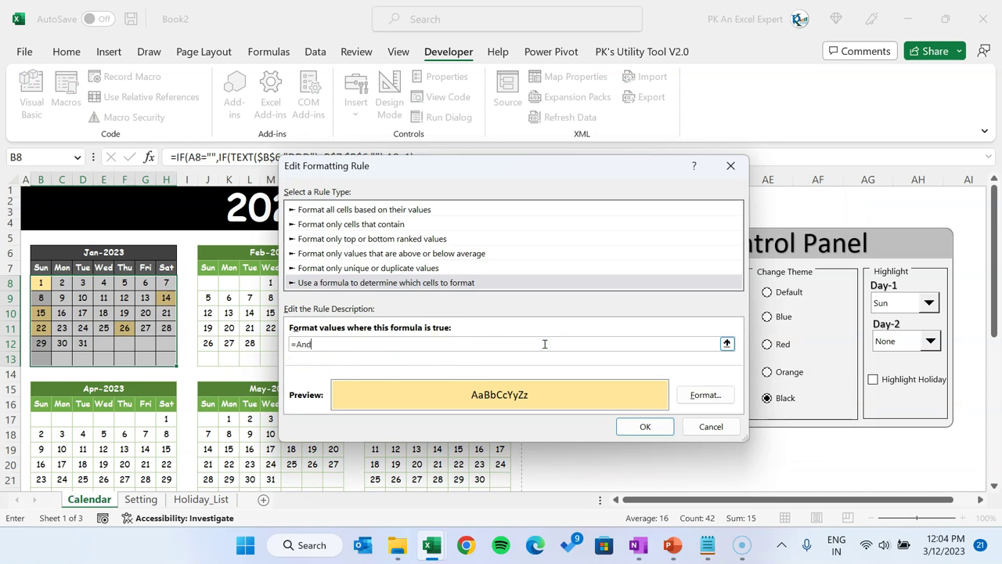
{"action": "type", "text": "And("}
{"action": "left_click", "coordinate": [141, 499]}
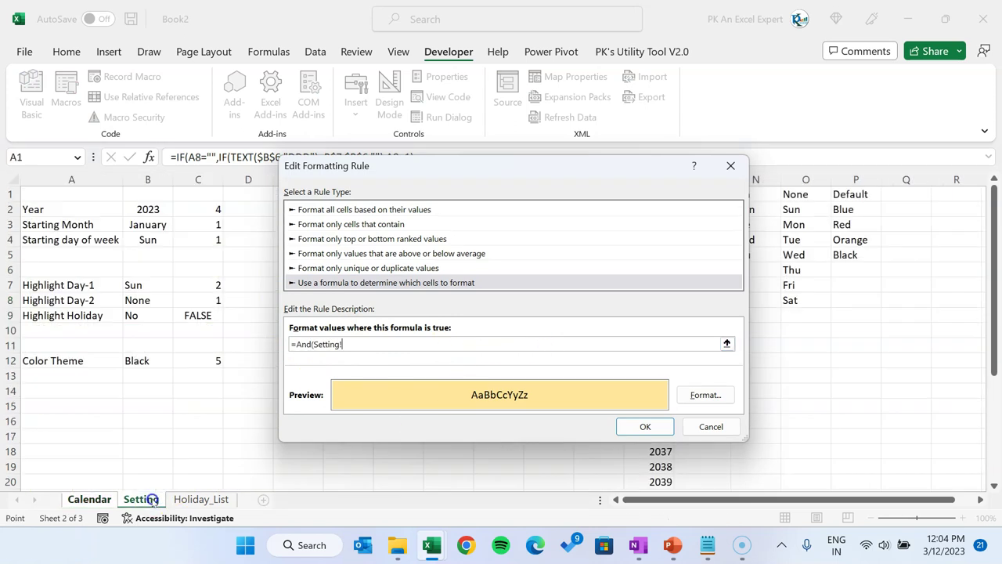
{"action": "left_click", "coordinate": [156, 316]}
{"action": "key", "text": "ctrl+v"}
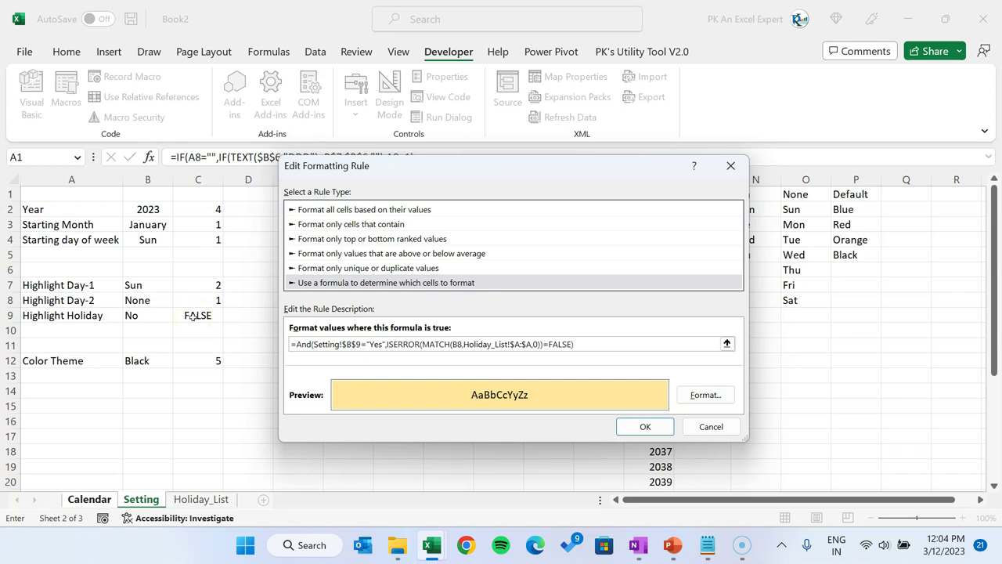
{"action": "left_click", "coordinate": [643, 425]}
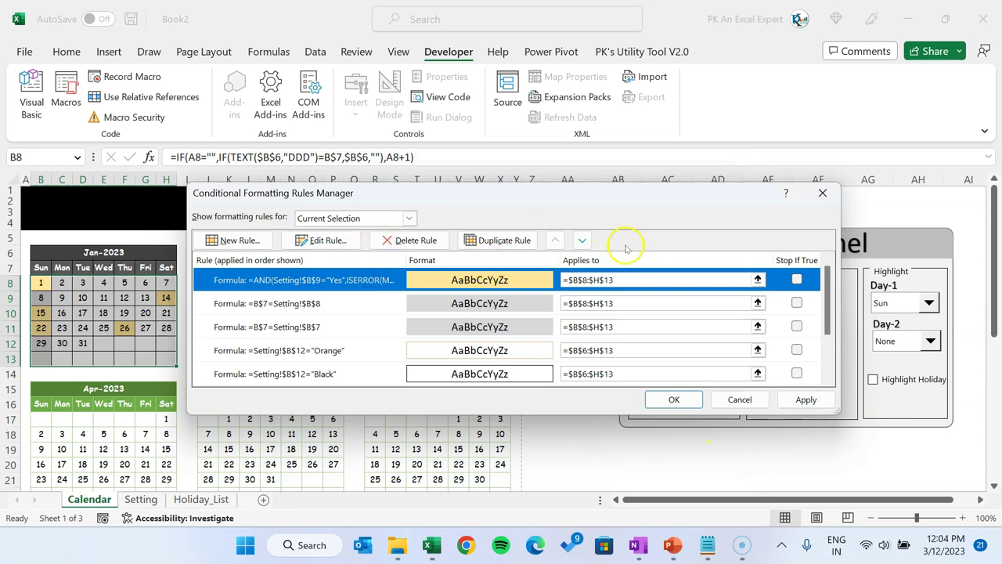
Step: Move the holiday rule down two places, below both highlight-day rules, and apply the new rule order
{"action": "left_click_drag", "start_coordinate": [687, 190], "coordinate": [668, 177]}
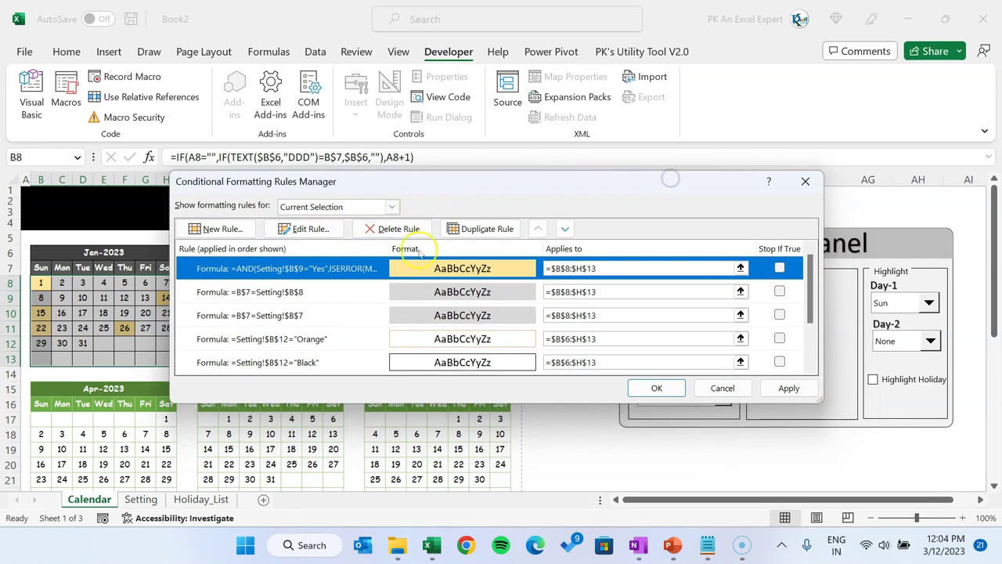
{"action": "left_click", "coordinate": [566, 229]}
{"action": "left_click", "coordinate": [566, 229]}
{"action": "left_click", "coordinate": [788, 387]}
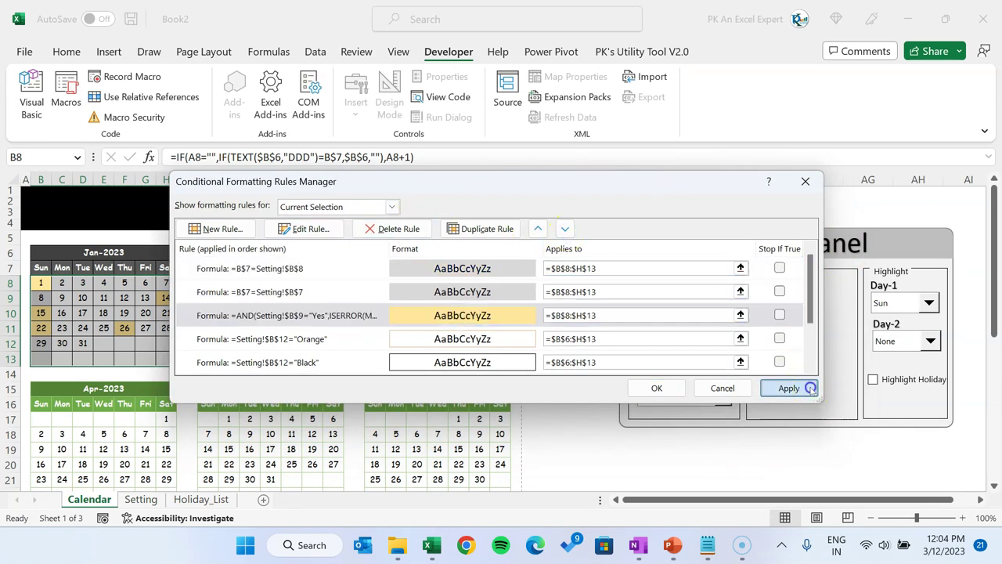
{"action": "key", "text": "Escape"}
Step: Test the January holiday highlighting by toggling Highlight Holiday on and off, ending with it on
{"action": "left_click_drag", "start_coordinate": [41, 282], "coordinate": [166, 357]}
{"action": "left_click", "coordinate": [154, 329]}
{"action": "left_click", "coordinate": [891, 382]}
{"action": "left_click", "coordinate": [891, 382]}
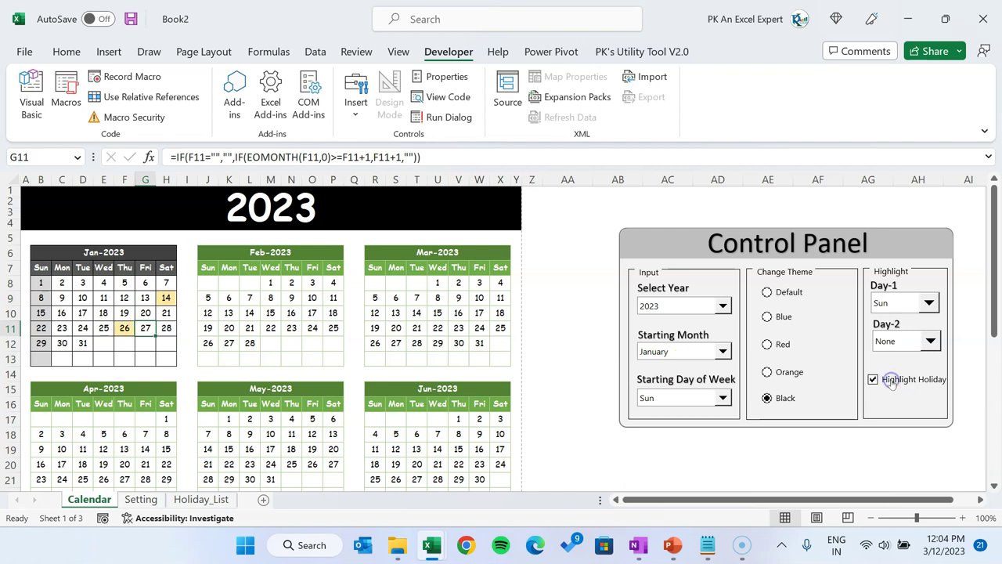
{"action": "left_click", "coordinate": [891, 382]}
Step: Set Day-1 to None and test the January holiday highlighting by toggling Highlight Holiday off and on
{"action": "left_click", "coordinate": [900, 303]}
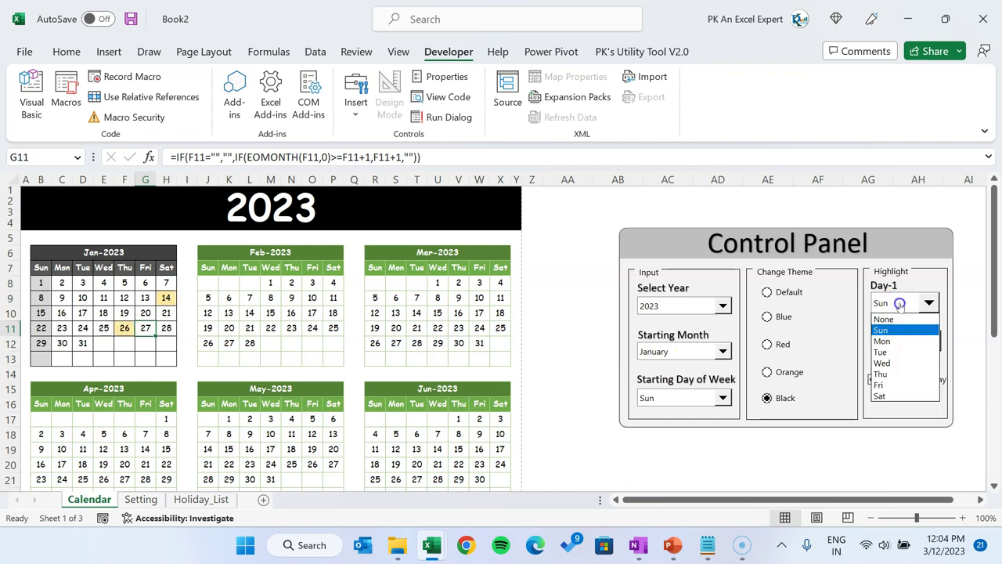
{"action": "left_click", "coordinate": [897, 320]}
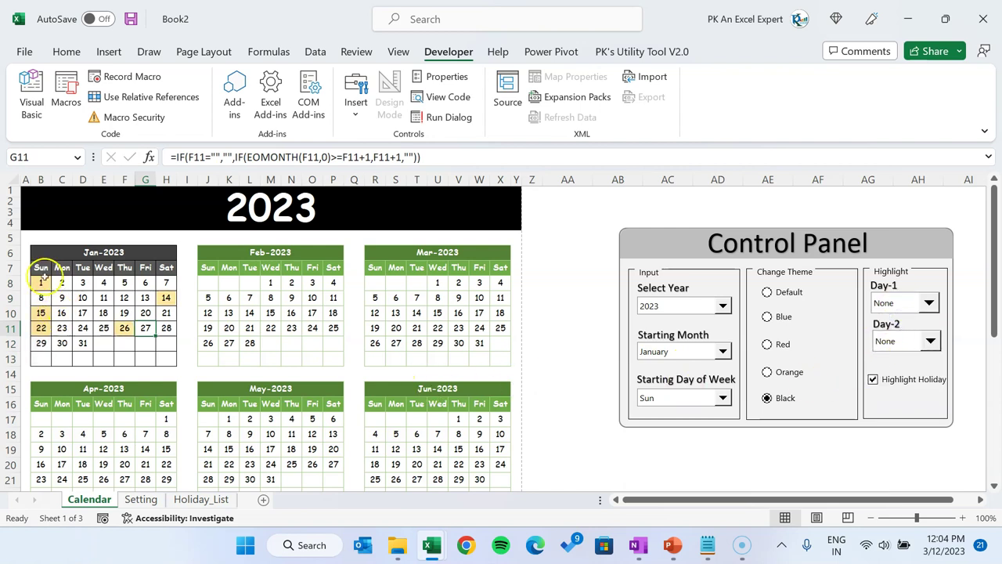
{"action": "left_click", "coordinate": [892, 382]}
{"action": "left_click", "coordinate": [891, 382]}
{"action": "left_click", "coordinate": [395, 312]}
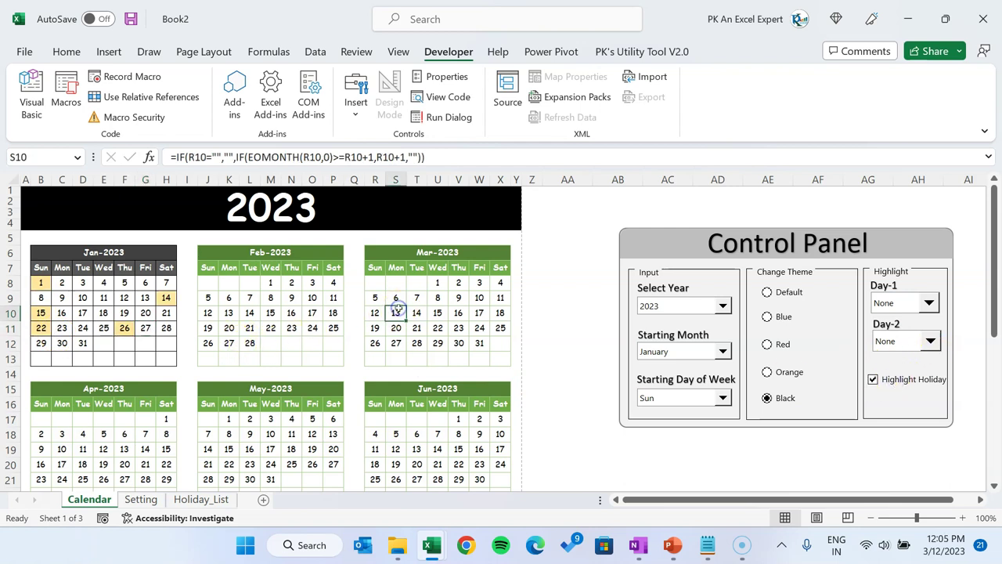
Step: Copy the January block's formatting to the other eleven month blocks, February to December, with Format Painter
{"action": "left_click_drag", "start_coordinate": [86, 253], "coordinate": [141, 357]}
{"action": "left_click", "coordinate": [67, 51]}
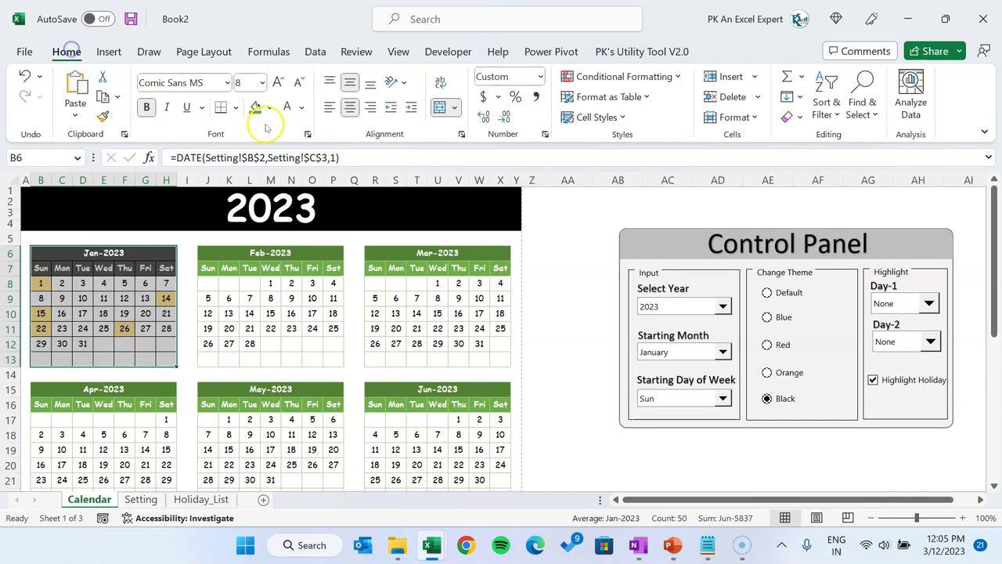
{"action": "left_click", "coordinate": [102, 116]}
{"action": "left_click_drag", "start_coordinate": [253, 253], "coordinate": [302, 358]}
{"action": "mouse_move", "coordinate": [384, 253]}
{"action": "left_mouse_down"}
{"action": "mouse_move", "coordinate": [380, 275]}
{"action": "mouse_move", "coordinate": [438, 354]}
{"action": "left_mouse_up"}
{"action": "mouse_move", "coordinate": [133, 386]}
{"action": "left_mouse_down"}
{"action": "mouse_move", "coordinate": [152, 478]}
{"action": "mouse_move", "coordinate": [159, 462]}
{"action": "left_mouse_up"}
{"action": "mouse_move", "coordinate": [223, 360]}
{"action": "left_mouse_down"}
{"action": "mouse_move", "coordinate": [238, 365]}
{"action": "mouse_move", "coordinate": [287, 464]}
{"action": "left_mouse_up"}
{"action": "left_click_drag", "start_coordinate": [383, 356], "coordinate": [454, 465]}
{"action": "scroll", "coordinate": [454, 465], "scroll_direction": "down", "scroll_amount": 5}
{"action": "left_click_drag", "start_coordinate": [223, 157], "coordinate": [303, 275]}
{"action": "left_click_drag", "start_coordinate": [383, 157], "coordinate": [454, 266]}
{"action": "left_click_drag", "start_coordinate": [47, 360], "coordinate": [156, 462]}
{"action": "left_click_drag", "start_coordinate": [223, 360], "coordinate": [284, 459]}
{"action": "left_click_drag", "start_coordinate": [383, 360], "coordinate": [454, 462]}
{"action": "scroll", "coordinate": [401, 362], "scroll_direction": "up", "scroll_amount": 5}
{"action": "left_click", "coordinate": [583, 313]}
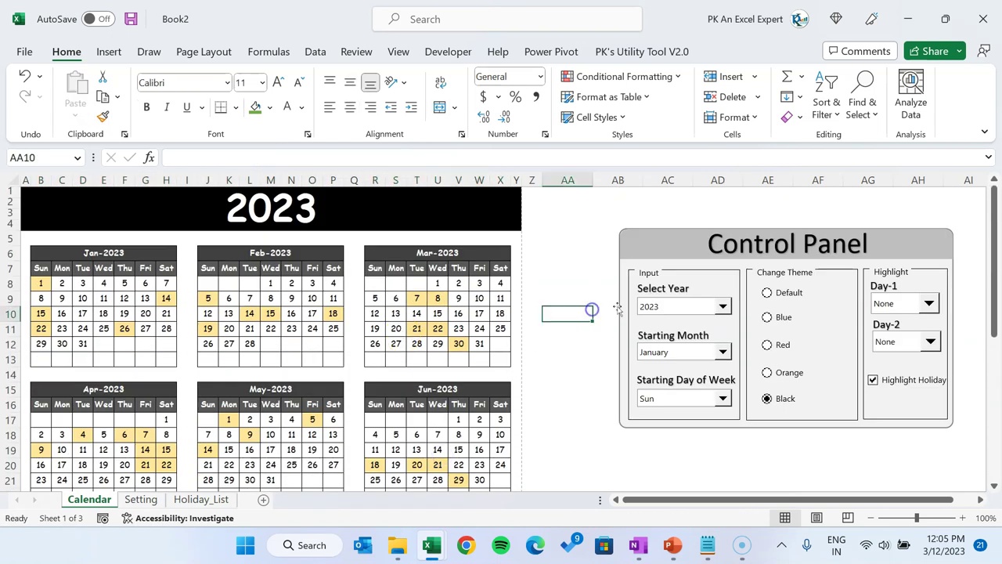
Step: Set Day-1 to Sun in the control panel and open the Day-2 choices
{"action": "left_click", "coordinate": [928, 302]}
{"action": "left_click", "coordinate": [903, 330]}
{"action": "left_click", "coordinate": [918, 340]}
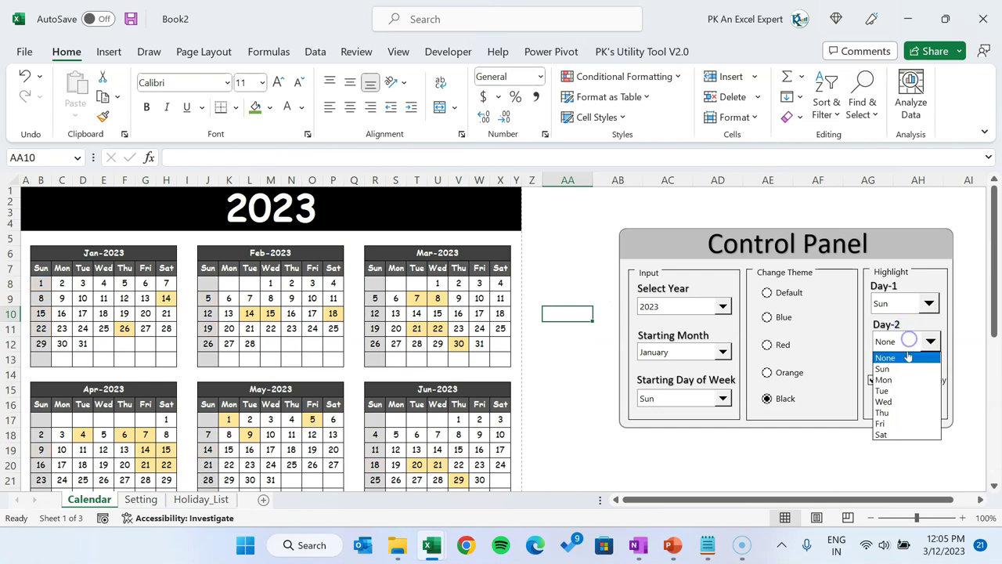
Step: Test the theme options on the whole calendar with Blue, Red and finally Orange, collapsing the ribbon for more room
{"action": "left_click", "coordinate": [789, 292]}
{"action": "left_click", "coordinate": [787, 292]}
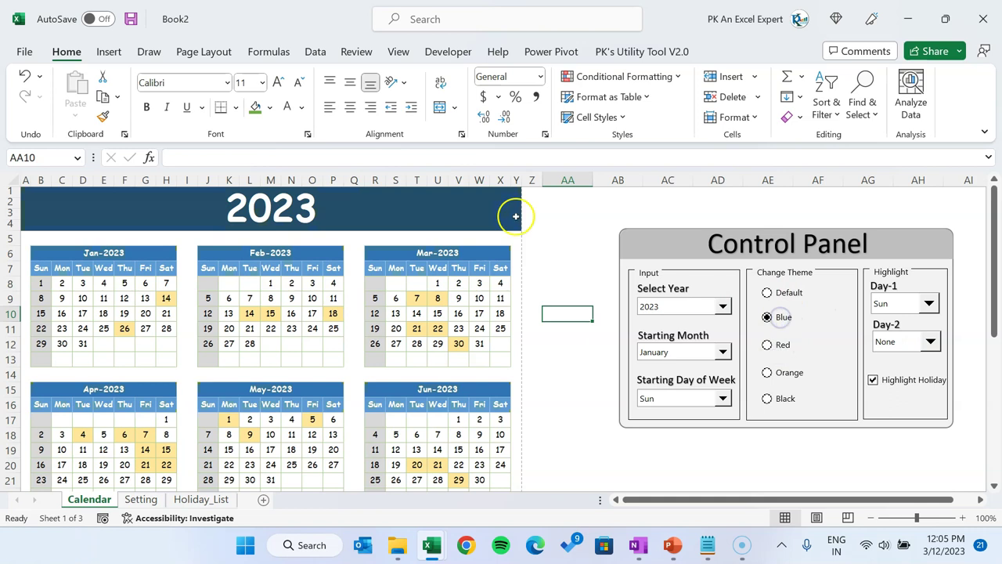
{"action": "double_click", "coordinate": [67, 52]}
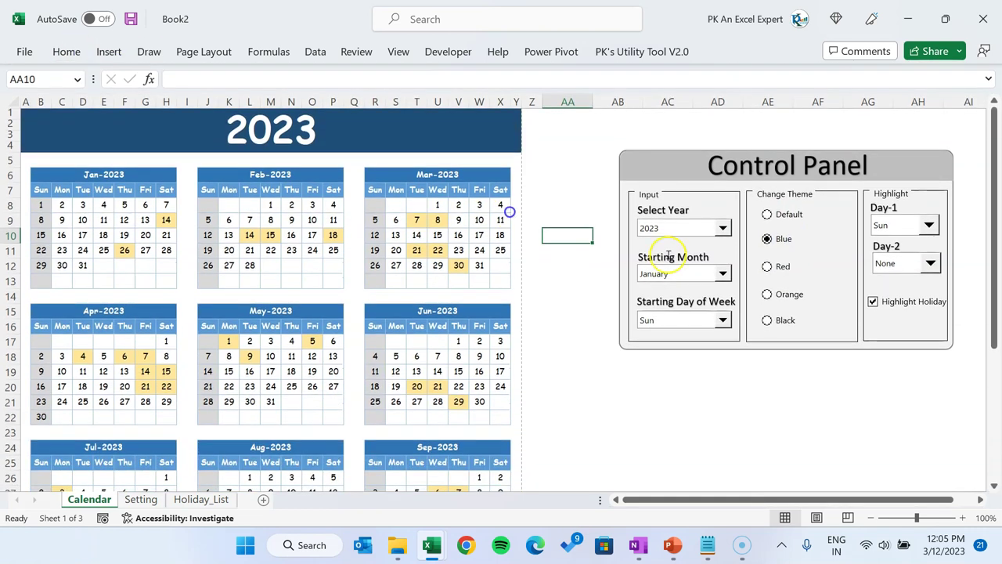
{"action": "left_click", "coordinate": [768, 266]}
{"action": "left_click", "coordinate": [785, 295]}
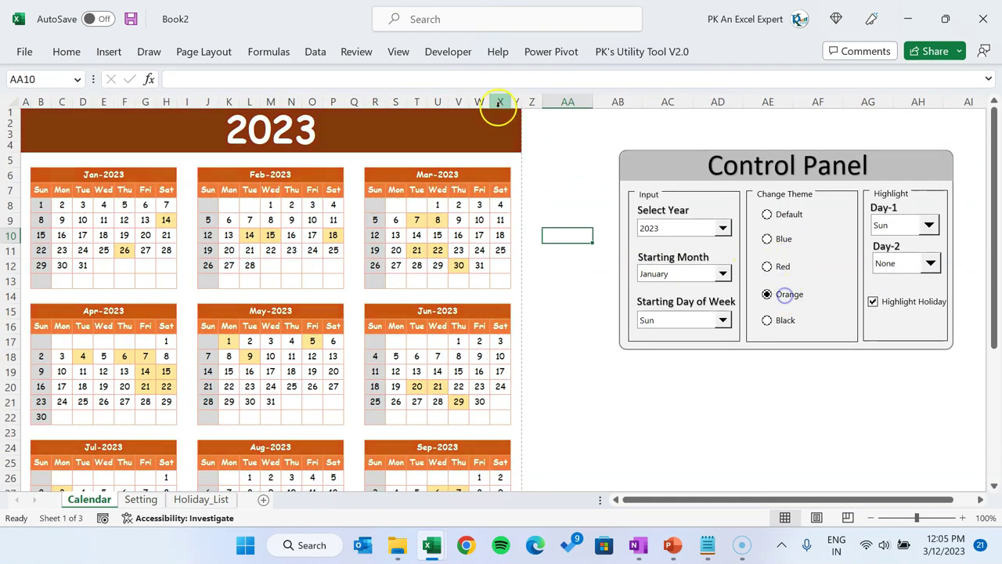
Step: Hide the row and column headings on the Calendar sheet
{"action": "left_click", "coordinate": [397, 51]}
{"action": "left_click", "coordinate": [539, 112]}
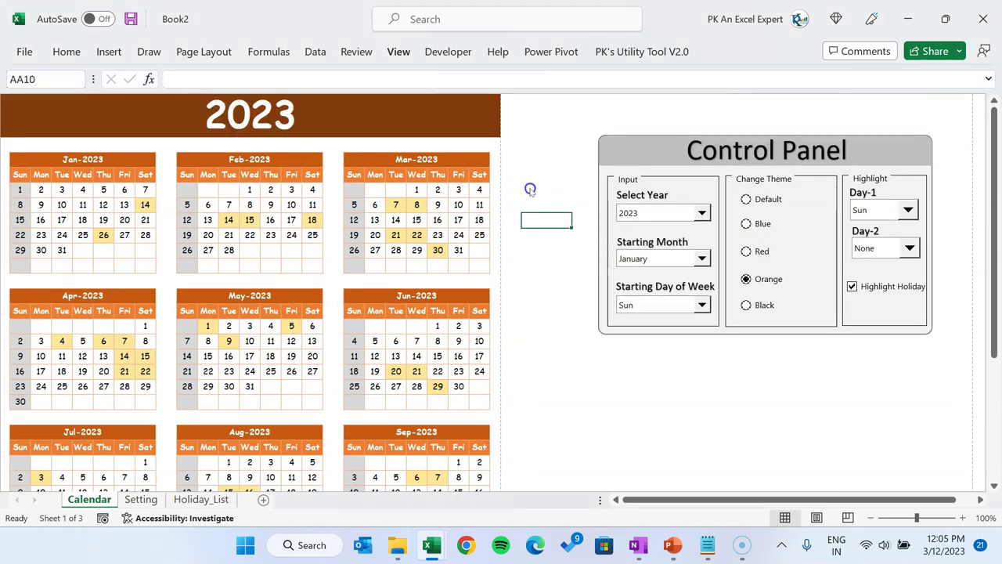
{"action": "left_click", "coordinate": [527, 171]}
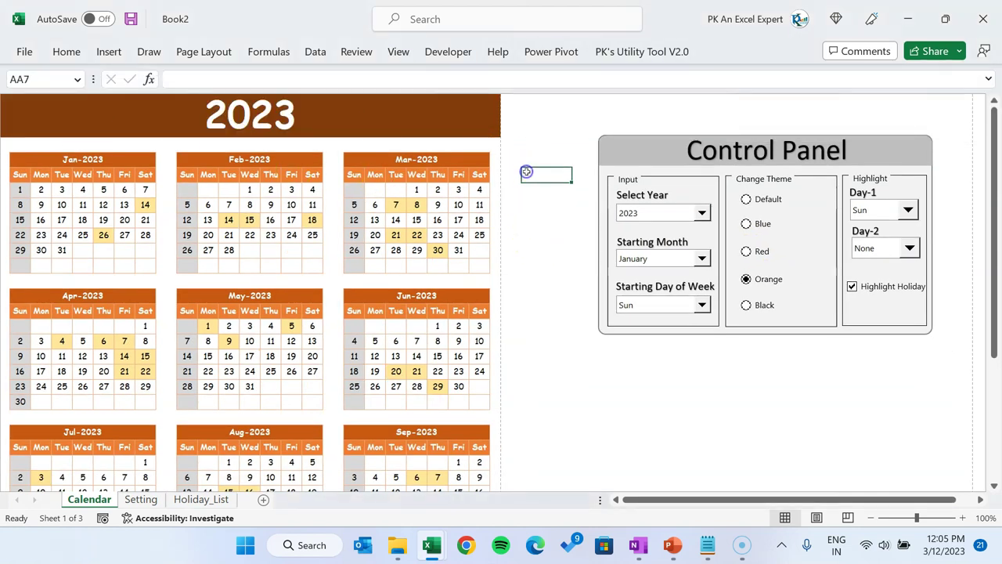
Step: Check both pages of the Calendar sheet in the print preview and return to the sheet
{"action": "key", "text": "ctrl+p"}
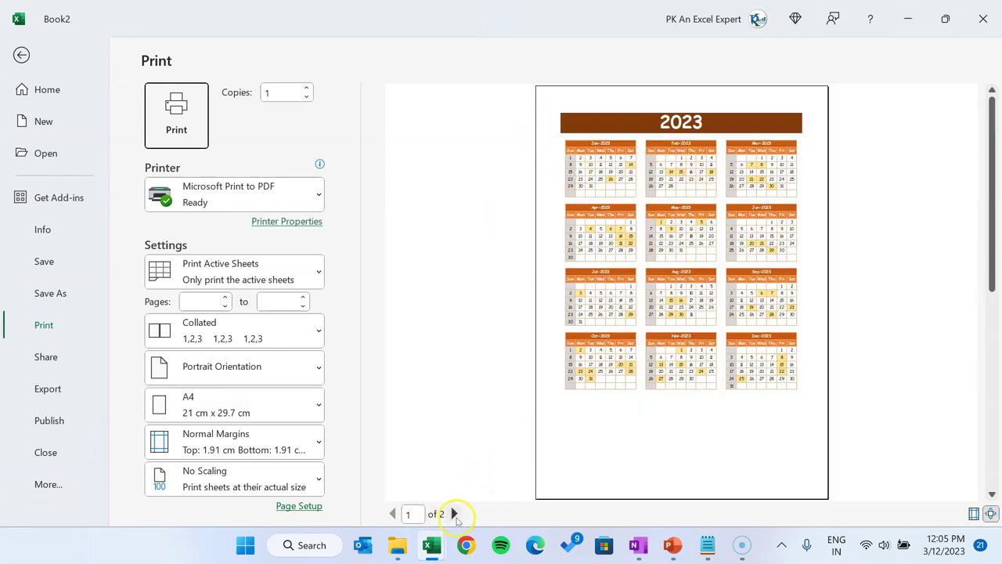
{"action": "left_click", "coordinate": [454, 513]}
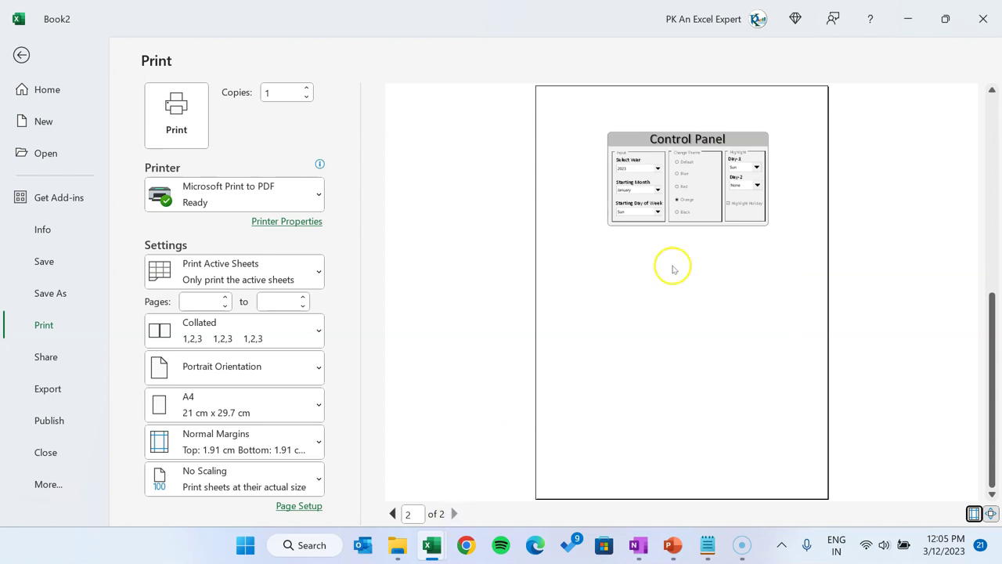
{"action": "key", "text": "Escape"}
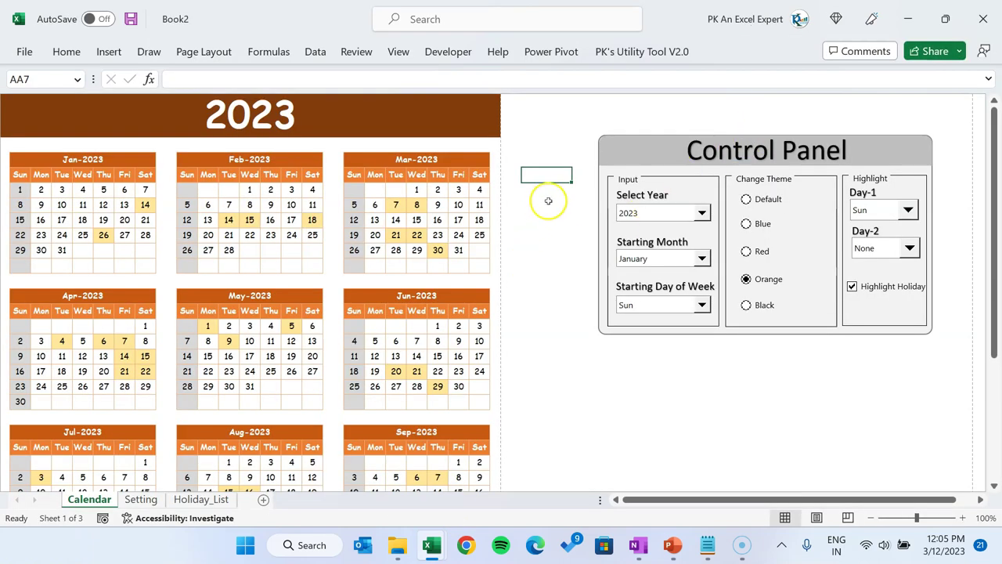
Step: Set the print area to the year title and all twelve month blocks, excluding the control panel
{"action": "left_click", "coordinate": [432, 112]}
{"action": "scroll", "coordinate": [458, 323], "scroll_direction": "down", "scroll_amount": 4}
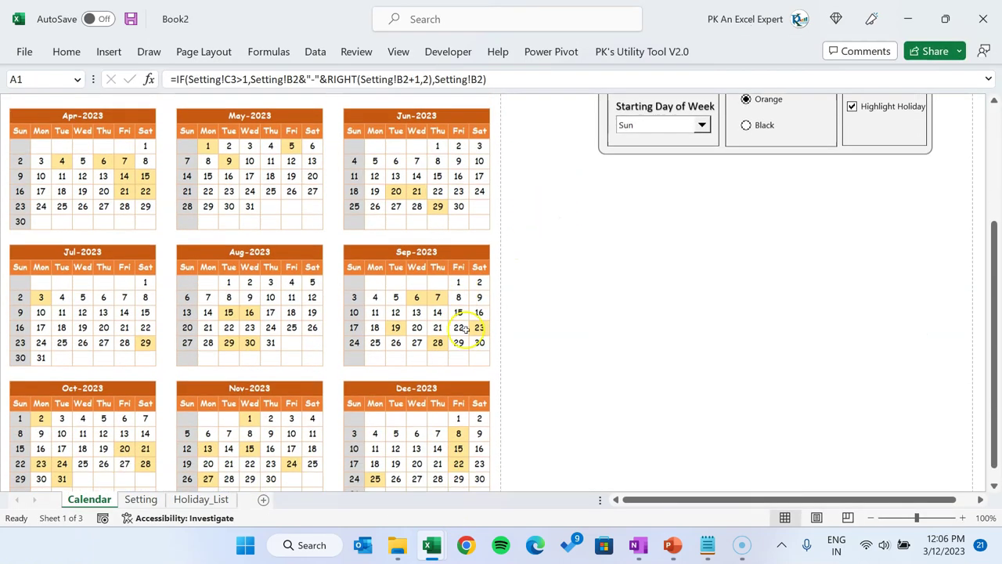
{"action": "scroll", "coordinate": [467, 329], "scroll_direction": "down", "scroll_amount": 2}
{"action": "left_click", "coordinate": [475, 350], "text": "shift"}
{"action": "scroll", "coordinate": [476, 344], "scroll_direction": "up", "scroll_amount": 5}
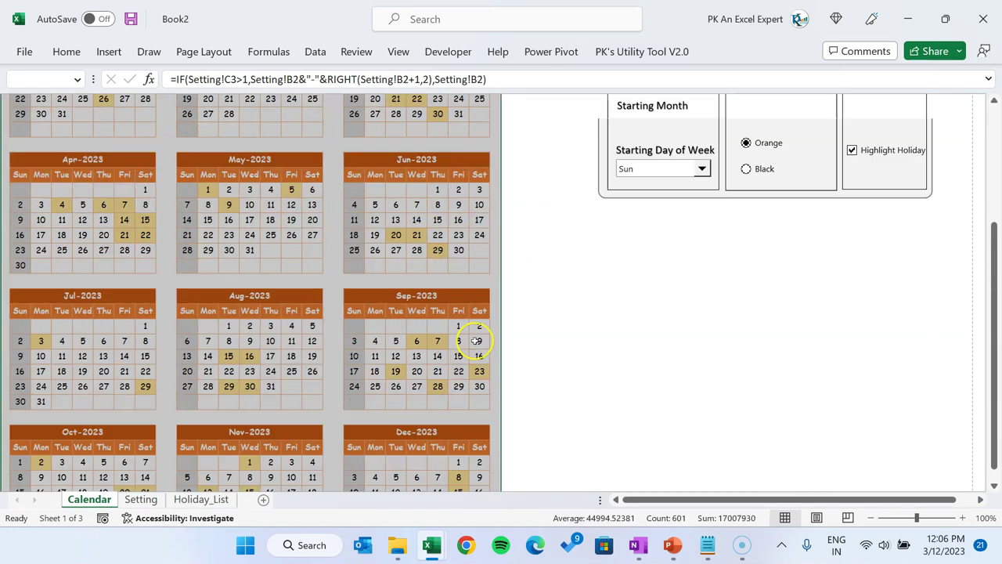
{"action": "scroll", "coordinate": [476, 341], "scroll_direction": "up", "scroll_amount": 3}
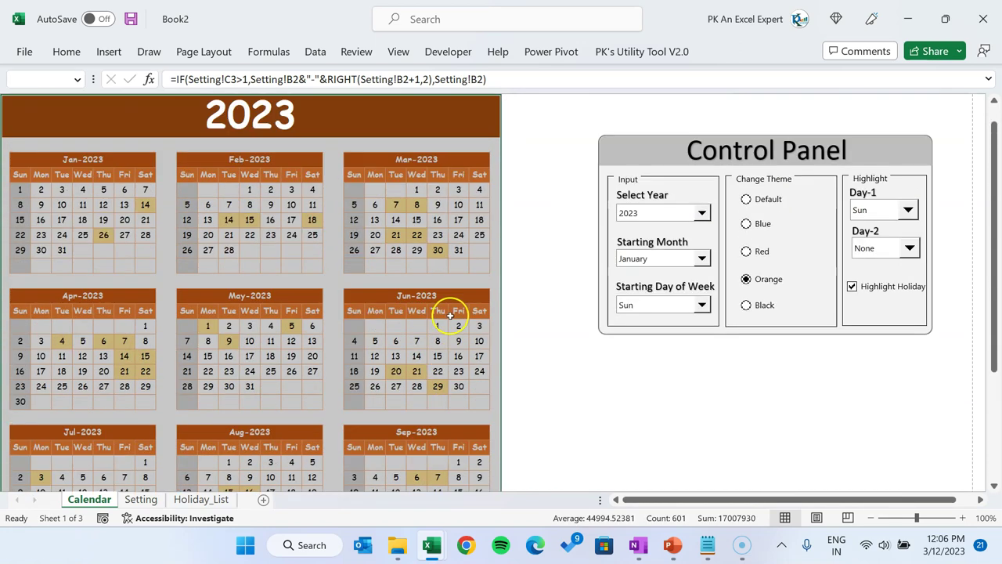
{"action": "left_click", "coordinate": [205, 51]}
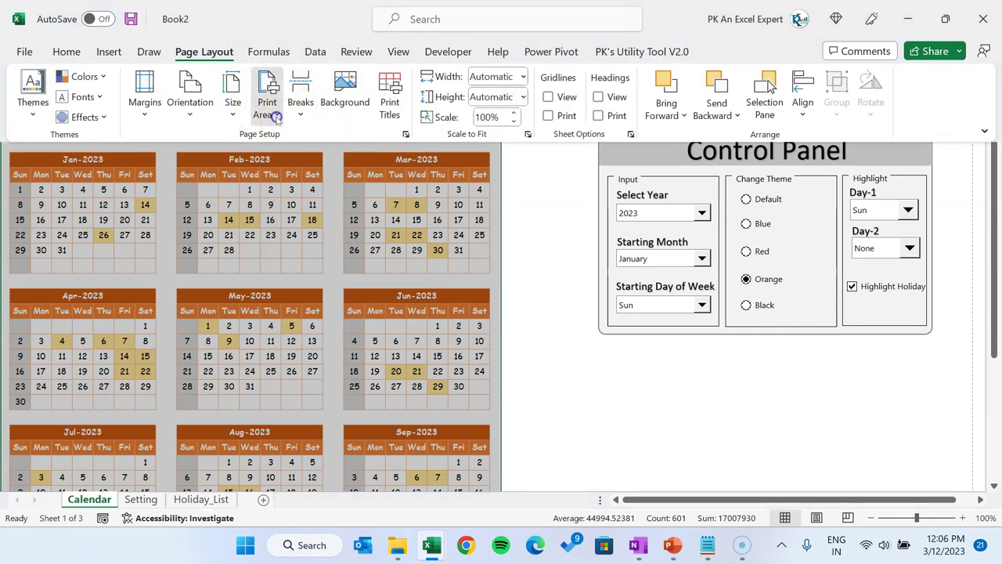
{"action": "left_click", "coordinate": [267, 111]}
{"action": "left_click", "coordinate": [286, 139]}
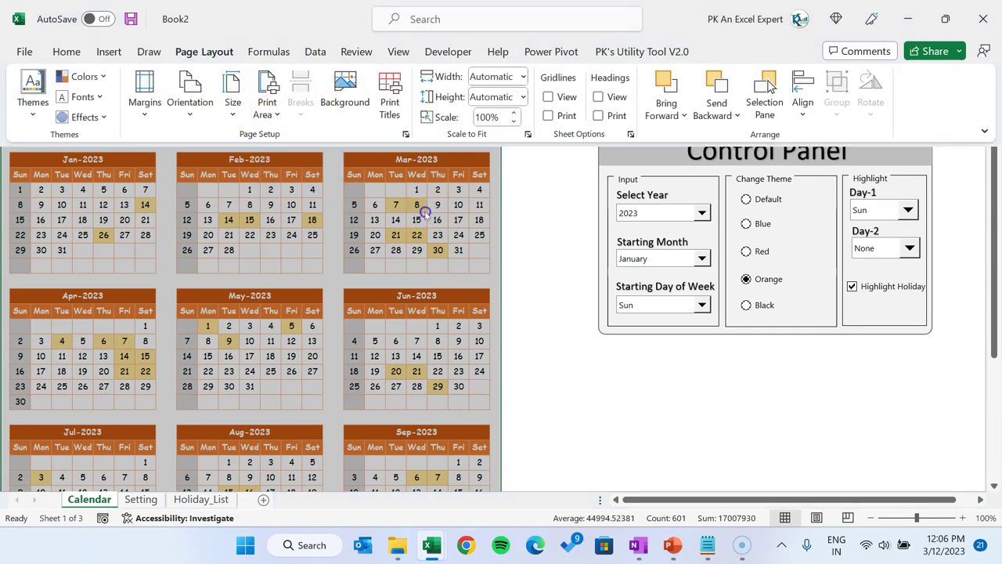
Step: Check the calendar's new print area in the print preview and return to the sheet
{"action": "key", "text": "ctrl+p"}
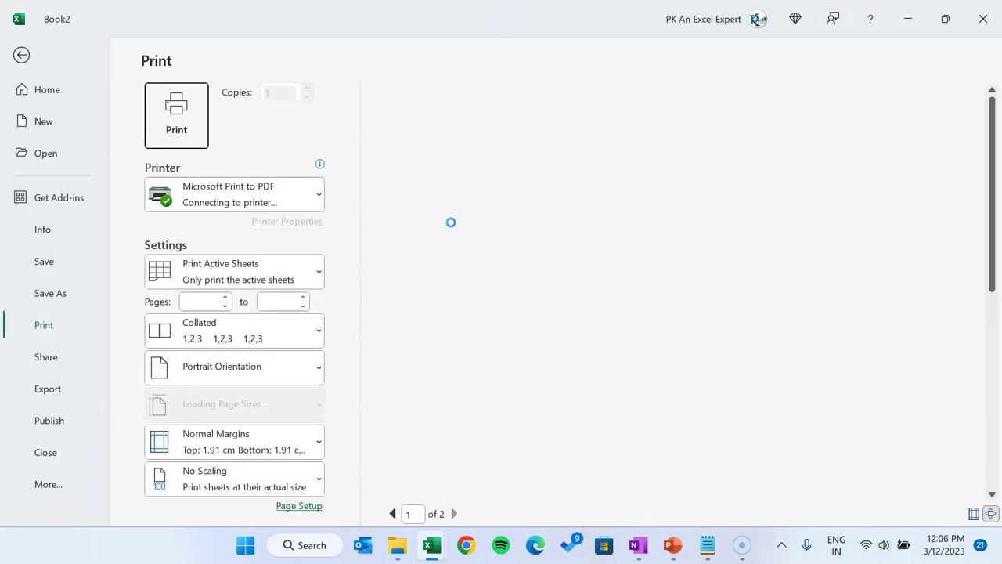
{"action": "key", "text": "shift+Tab"}
{"action": "key", "text": "Escape"}
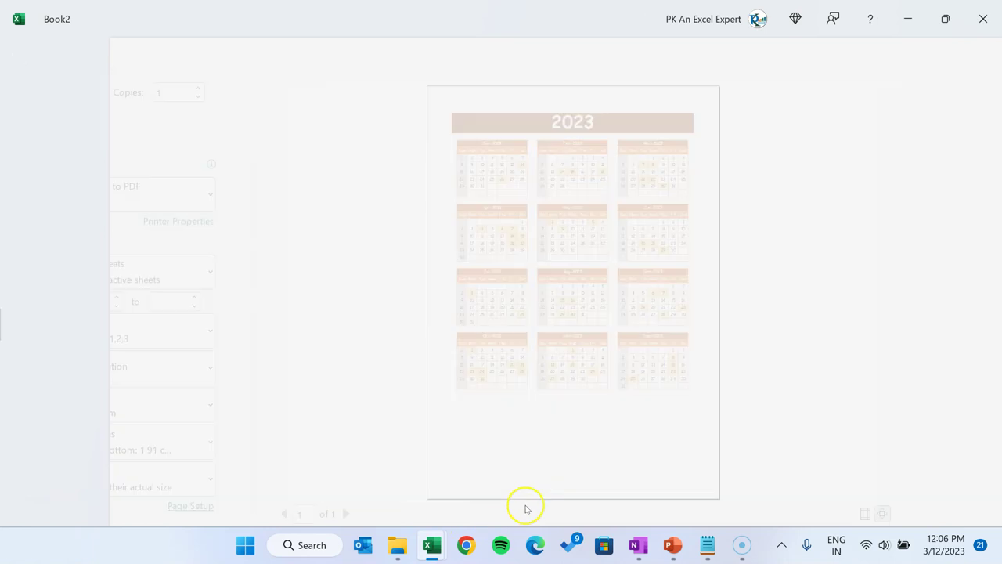
Step: Deselect the calendar range, switch to the finished Dynamic Annual Calendar workbook and save it
{"action": "left_click", "coordinate": [354, 235]}
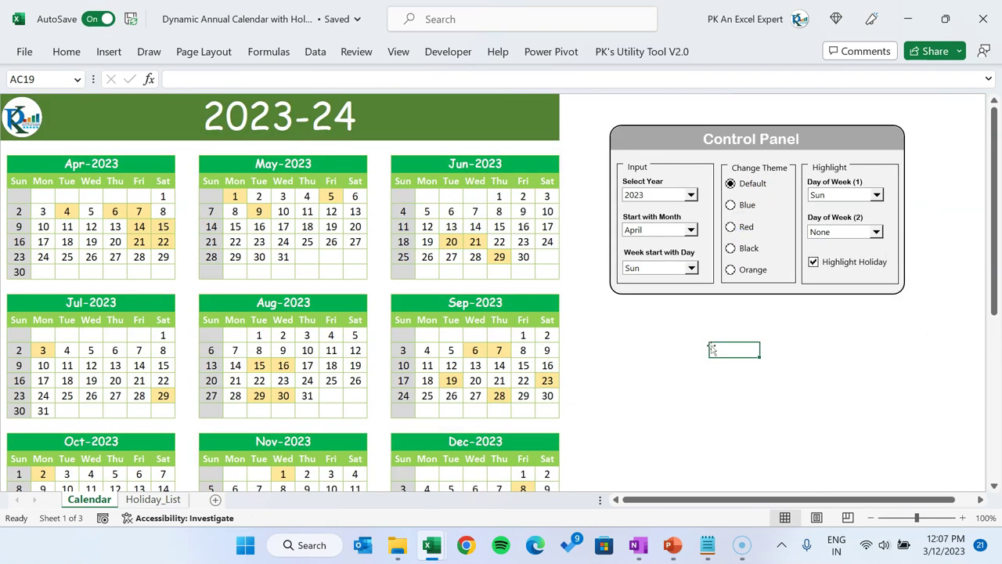
{"action": "key", "text": "ctrl+s"}
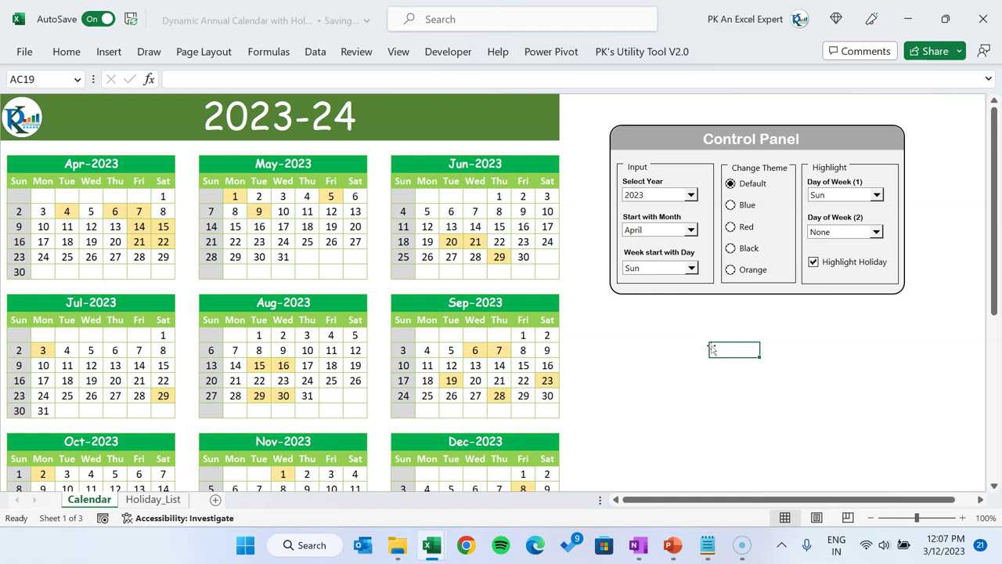